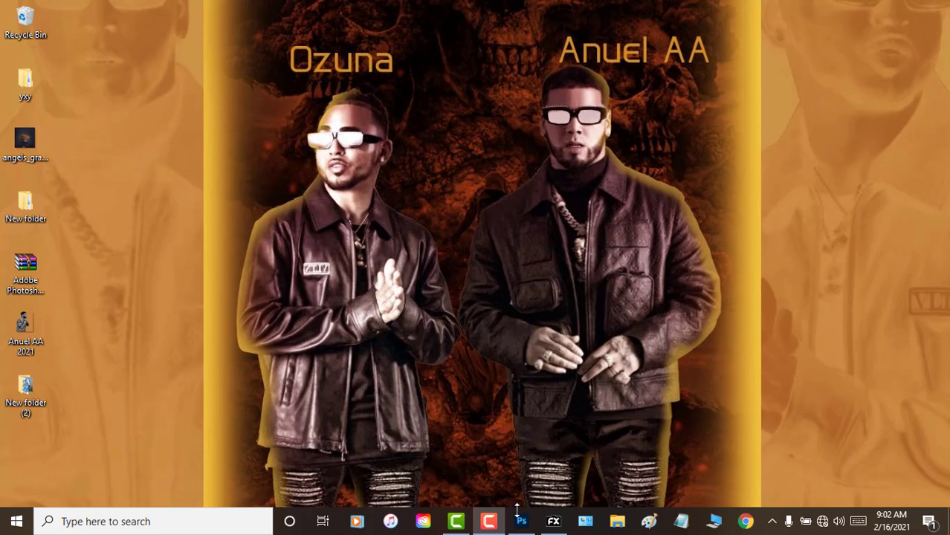
Restore Photoshop to the Untitled-1 document and scroll over the cutout on white.
click(520, 520)
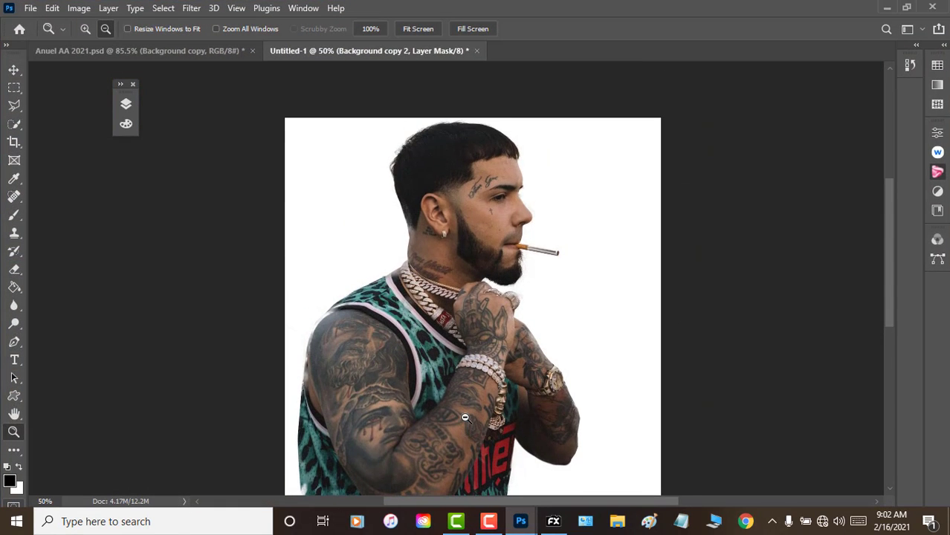
scroll(465, 418, up, 3)
scroll(466, 418, down, 4)
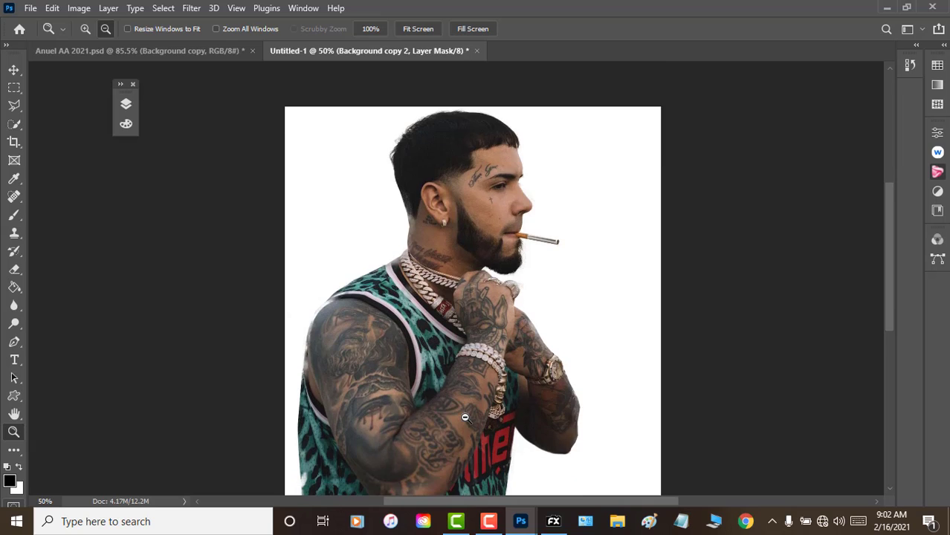
scroll(465, 418, down, 2)
scroll(466, 418, up, 3)
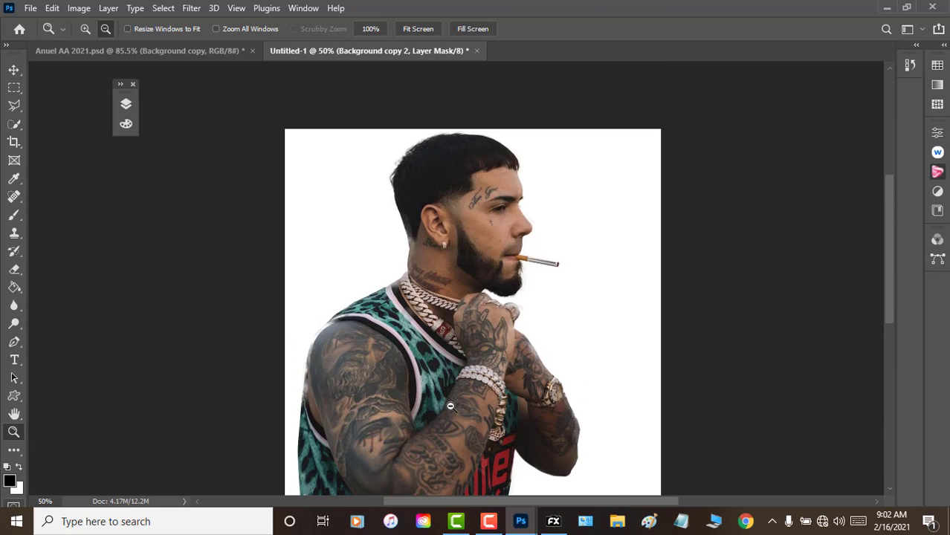
scroll(442, 348, down, 3)
scroll(442, 347, down, 2)
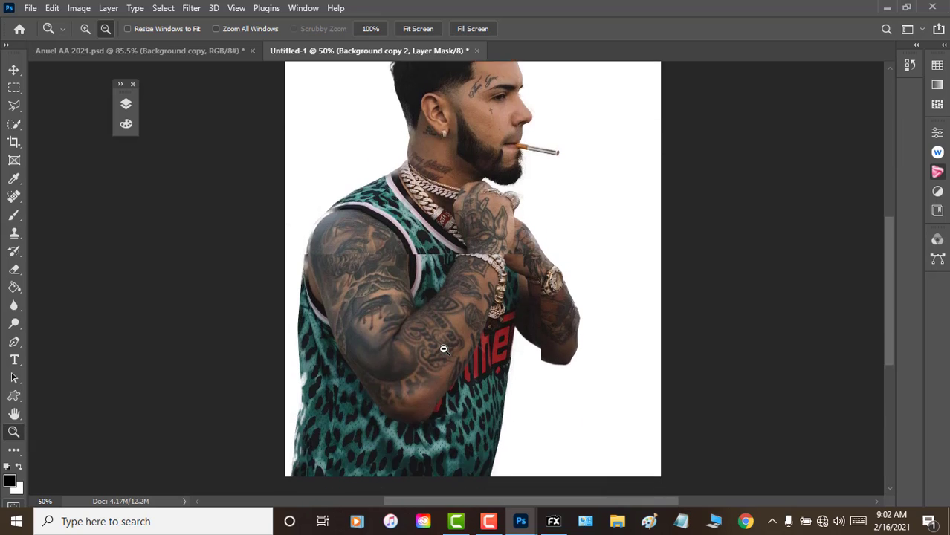
scroll(443, 347, up, 1)
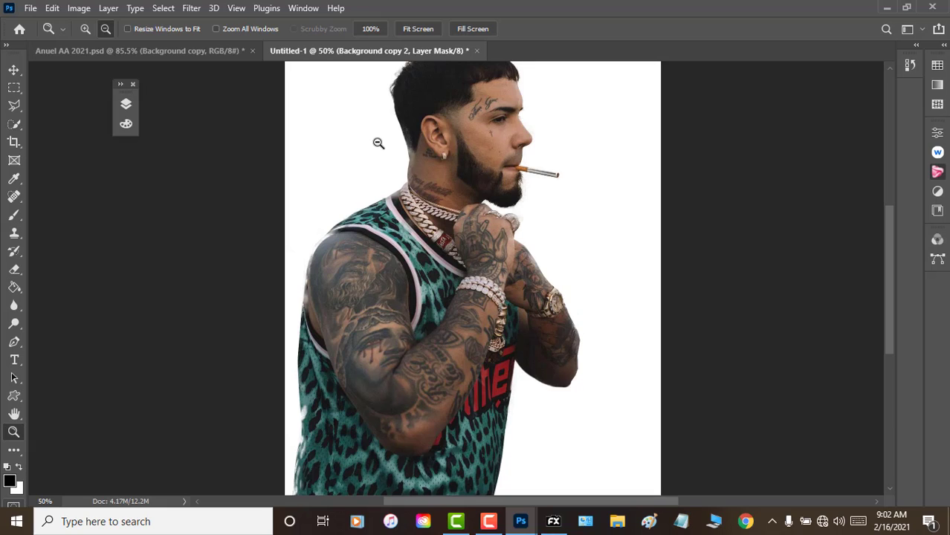
Delete the white Layer 2 to reveal the original photo background.
click(127, 106)
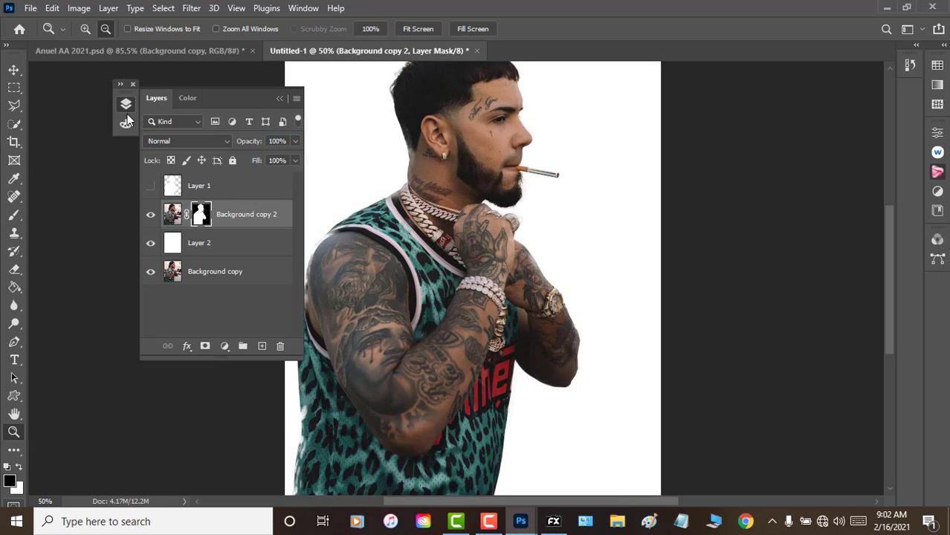
click(209, 246)
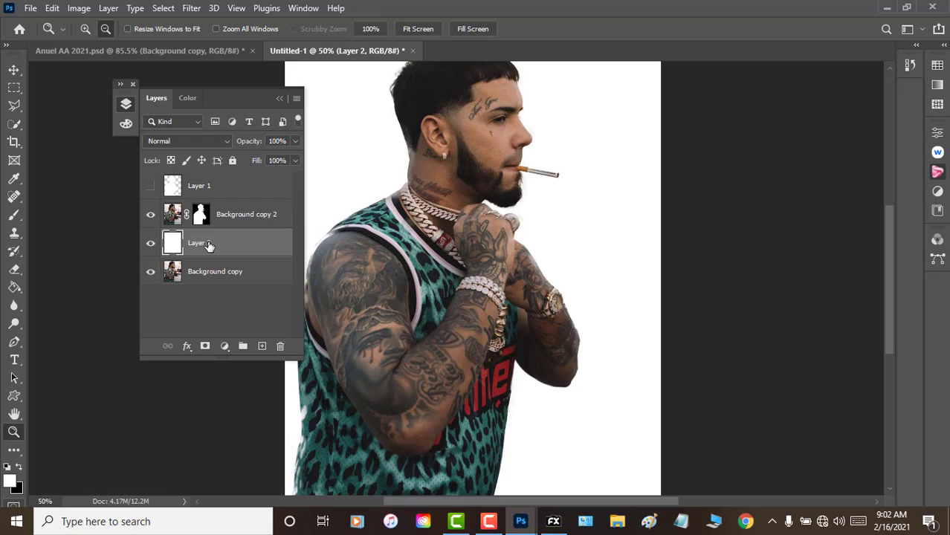
drag(209, 246, 280, 346)
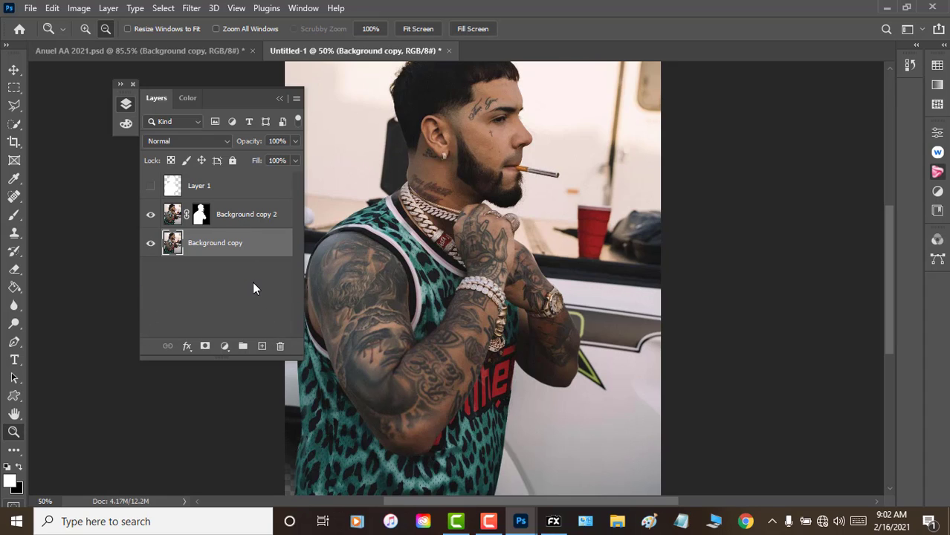
scroll(532, 305, up, 2)
scroll(533, 305, down, 5)
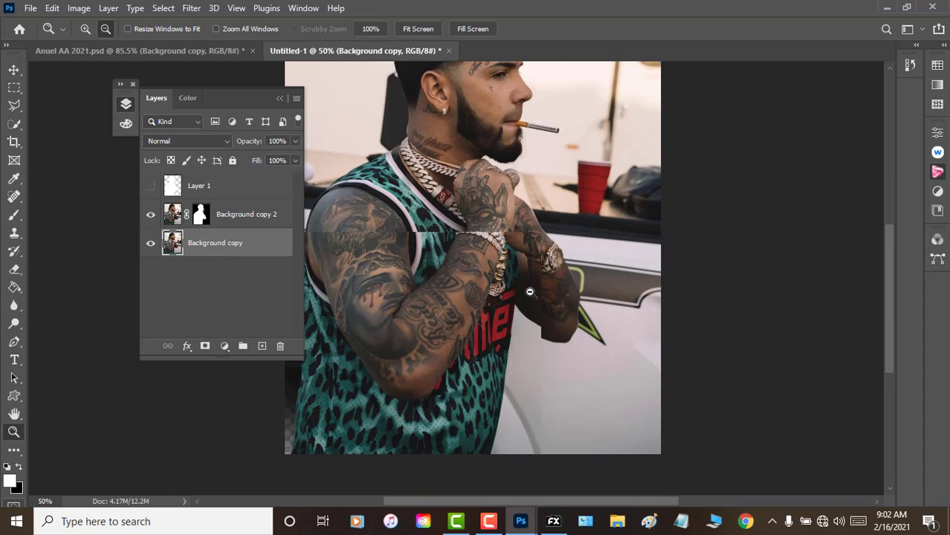
scroll(529, 294, up, 1)
scroll(527, 283, up, 3)
scroll(527, 283, up, 1)
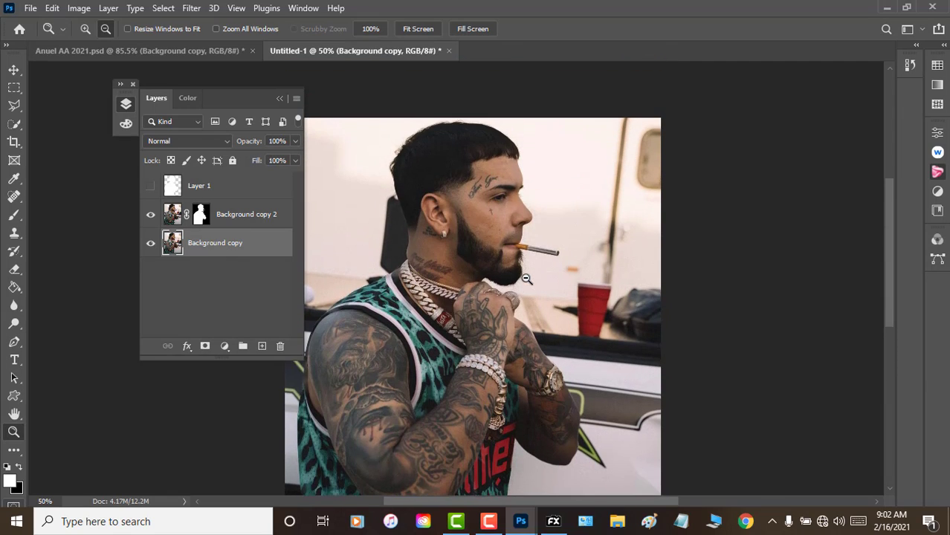
scroll(526, 280, down, 1)
scroll(525, 274, down, 1)
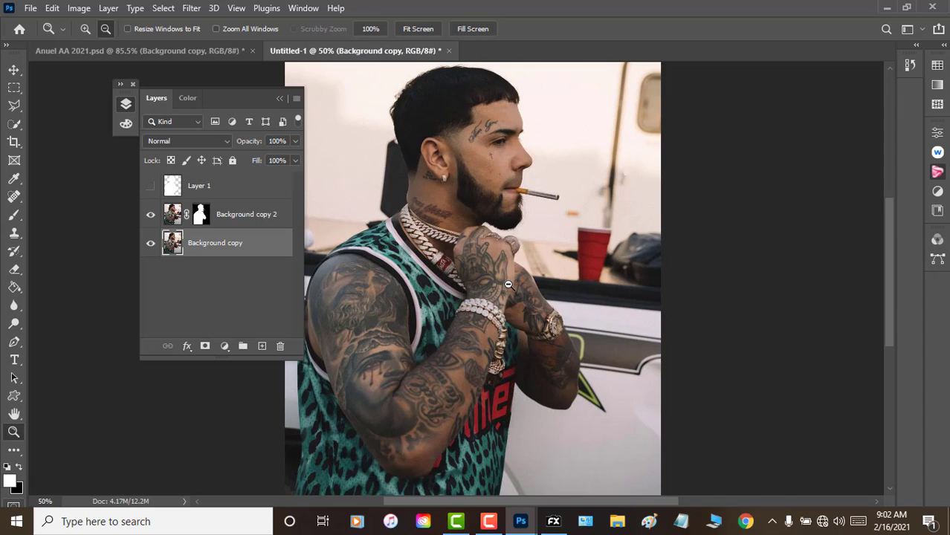
scroll(508, 284, up, 2)
scroll(508, 284, up, 2)
scroll(507, 284, up, 5)
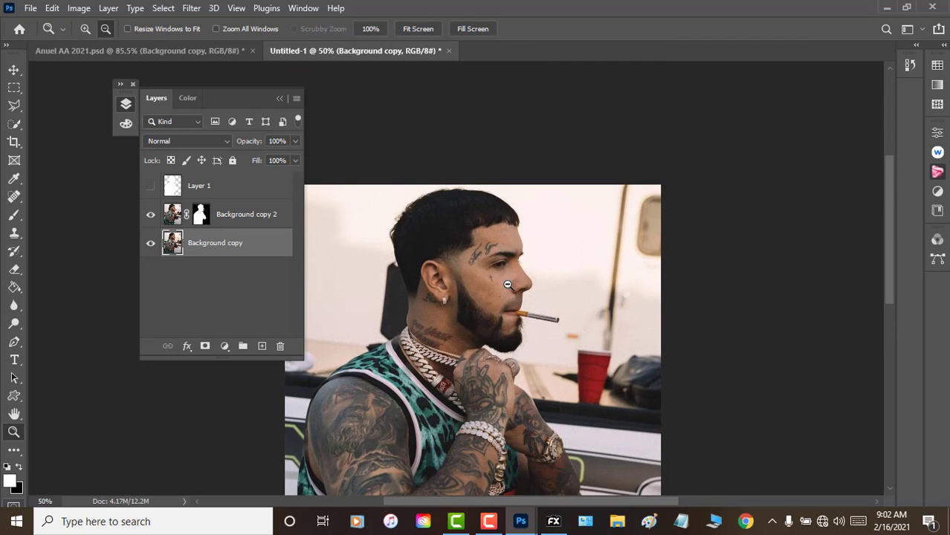
scroll(508, 284, down, 3)
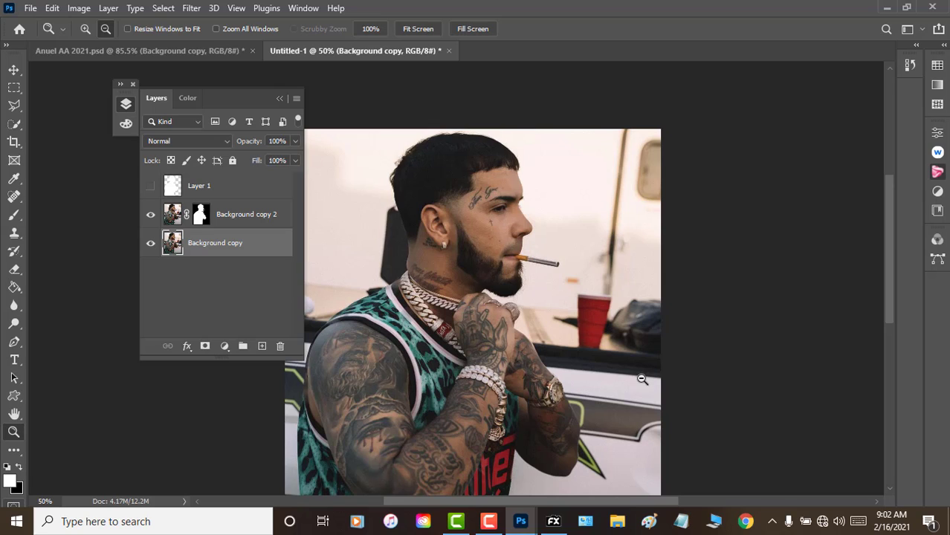
Collapse the Layers panel and switch to the Anuel AA 2021.psd grayscale cutout document.
click(280, 98)
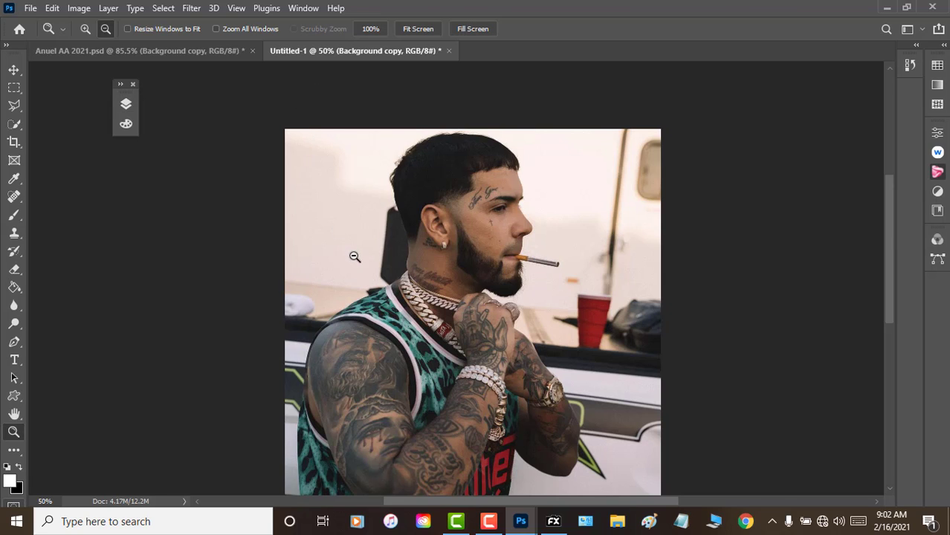
scroll(355, 256, down, 4)
scroll(355, 256, up, 3)
scroll(355, 256, up, 3)
scroll(359, 252, down, 1)
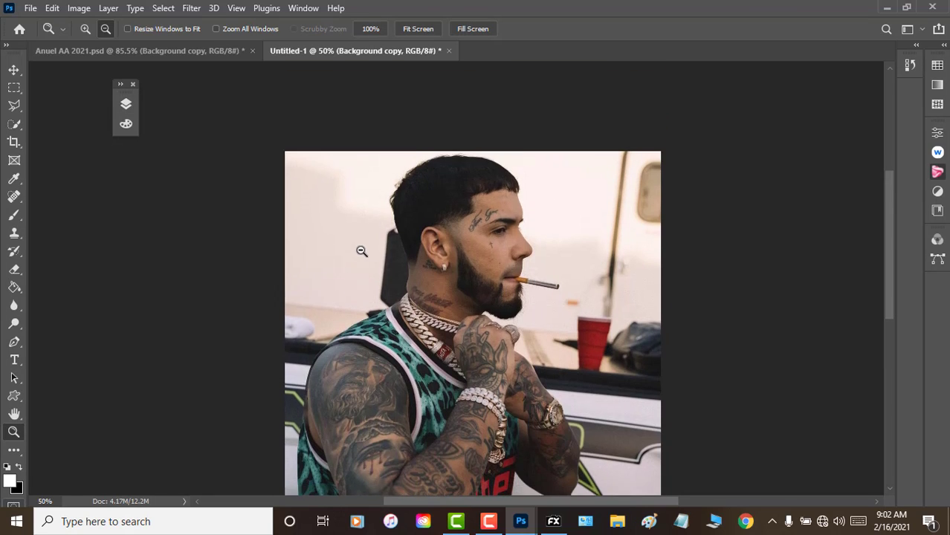
scroll(365, 251, down, 1)
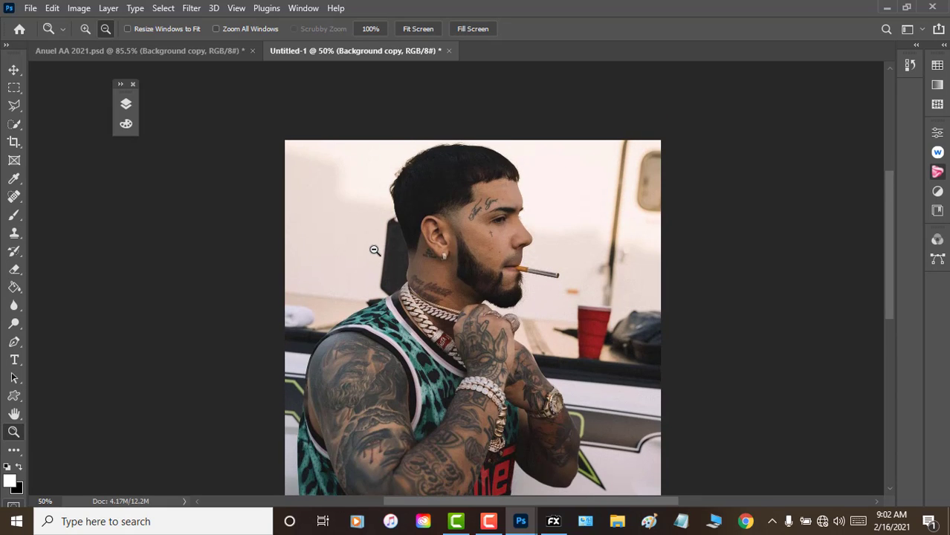
scroll(375, 251, down, 3)
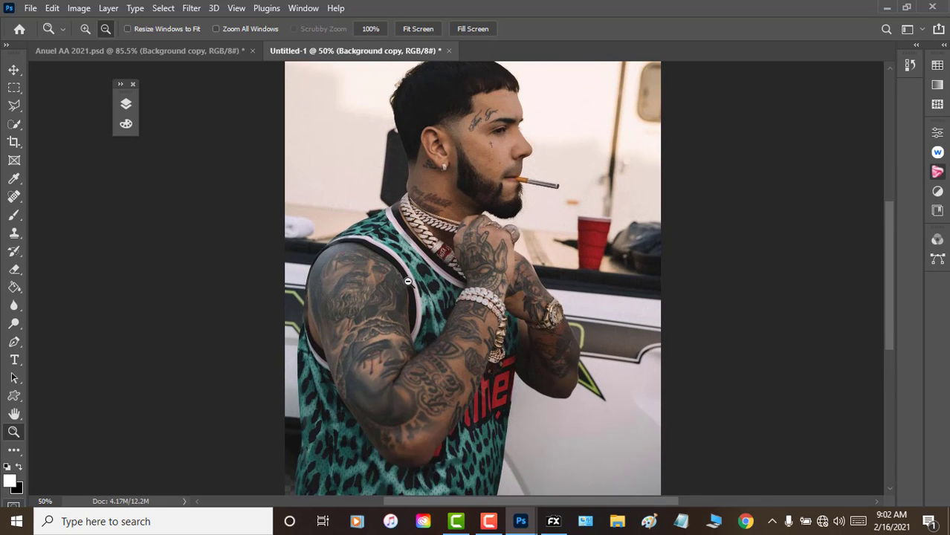
scroll(407, 281, up, 2)
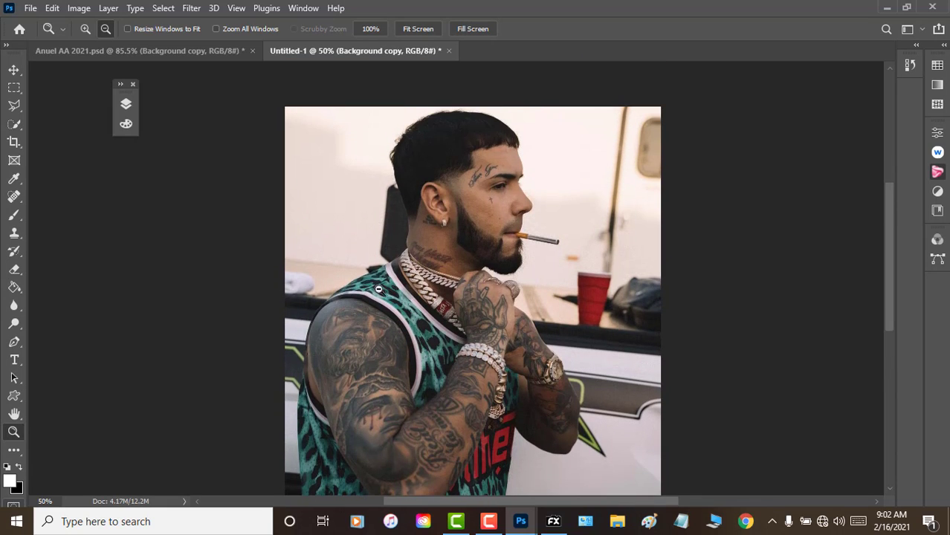
click(171, 54)
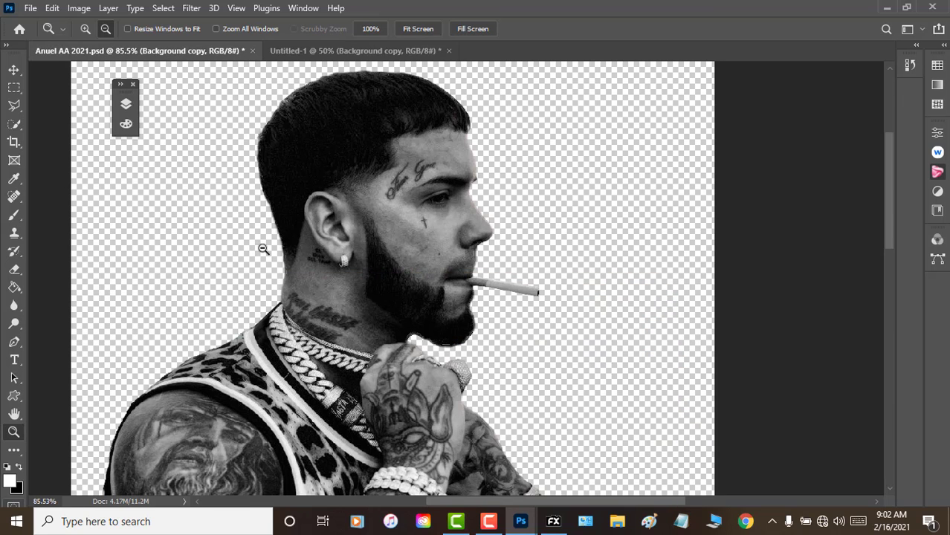
Show the grayscale cutout's layers and select the top layer in Group 1.
scroll(263, 249, up, 2)
click(125, 104)
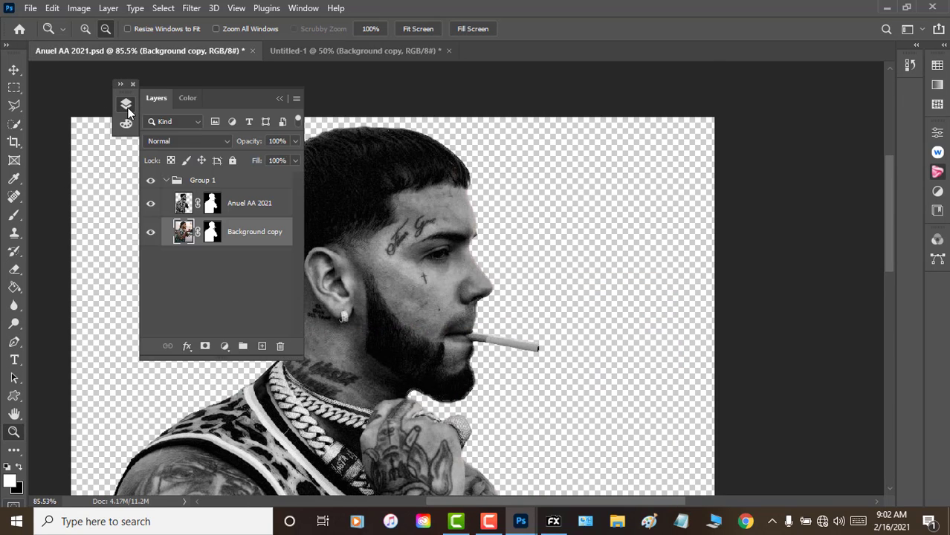
click(231, 213)
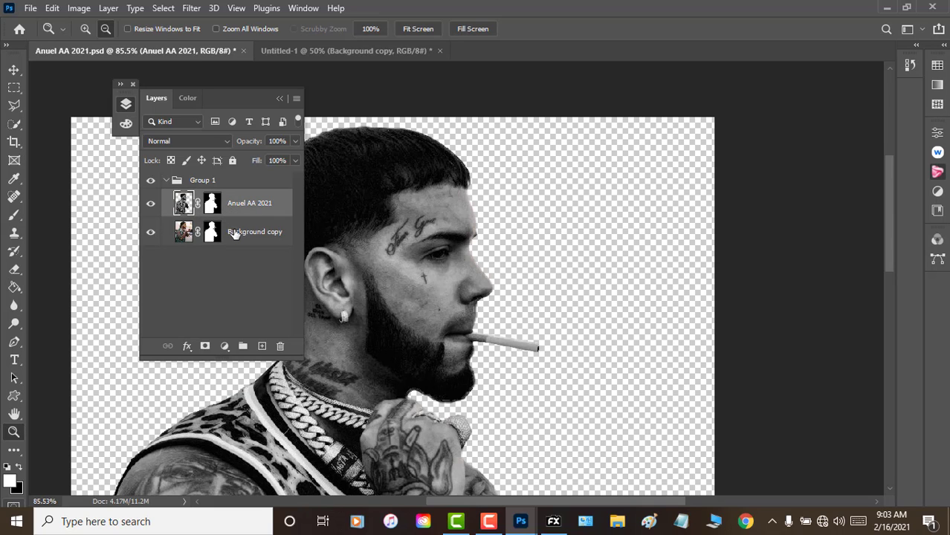
click(238, 231)
click(251, 212)
Start a Duplicate Layer for it, check the Document list, then cancel.
right_click(245, 205)
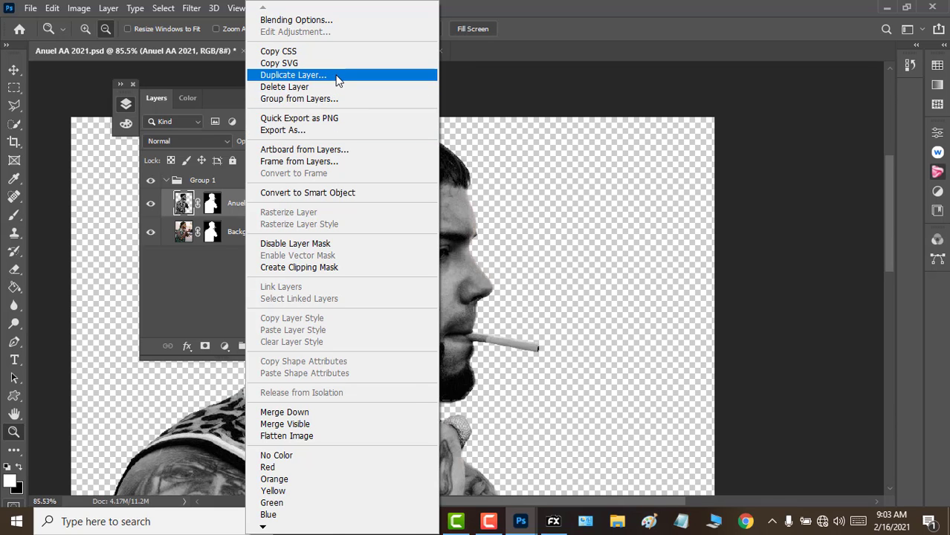
click(339, 77)
click(407, 204)
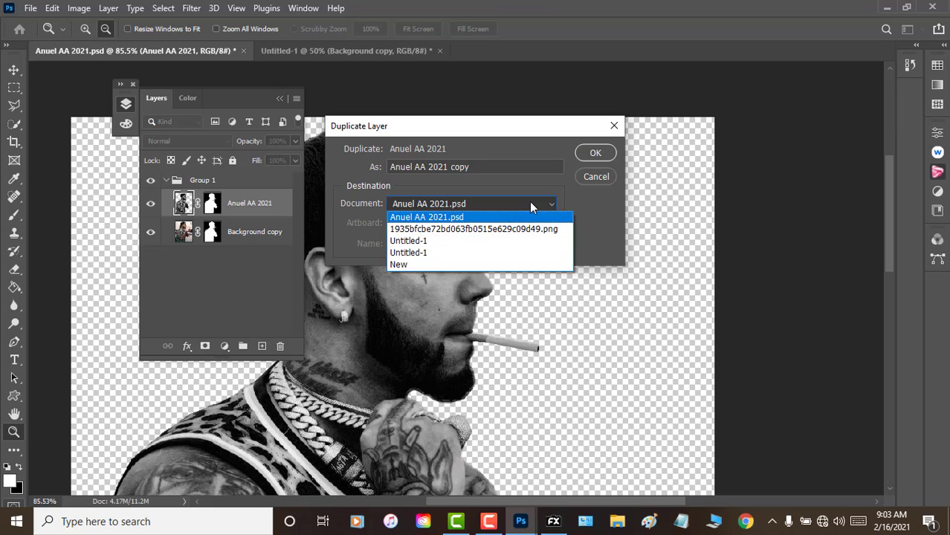
click(601, 200)
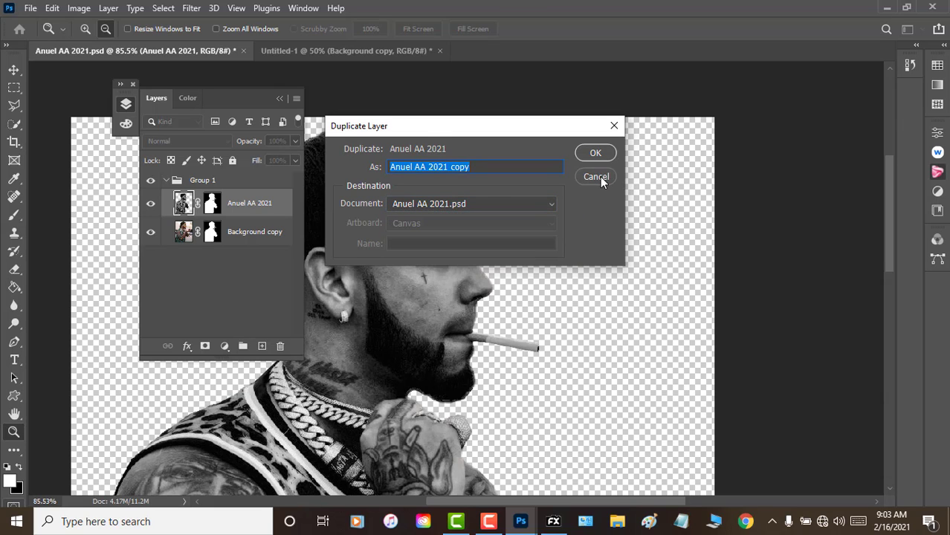
click(597, 177)
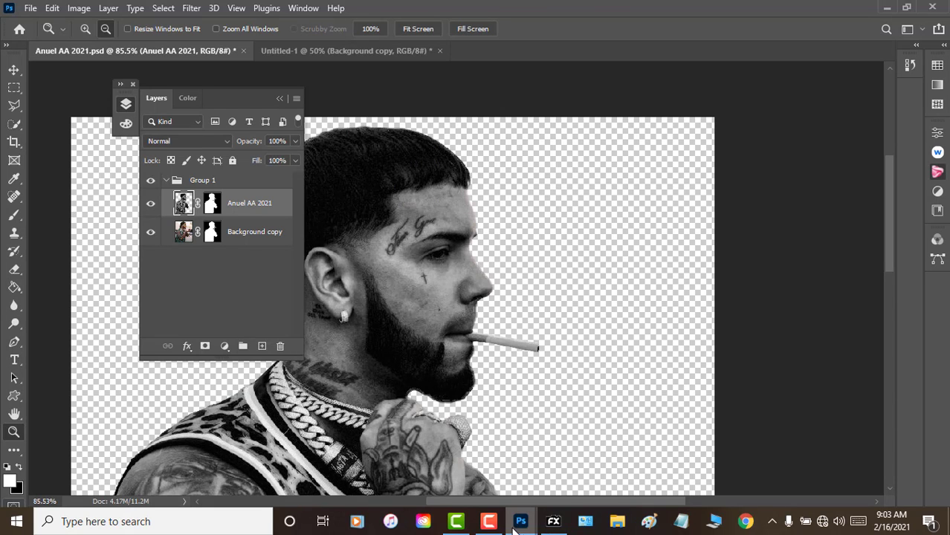
mouse_move(521, 521)
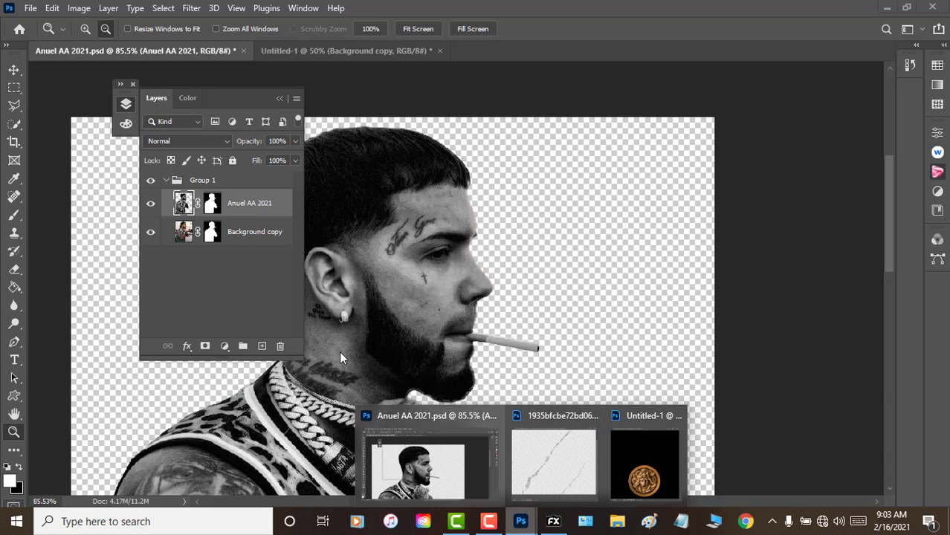
Duplicate the top layer into a new document.
right_click(244, 209)
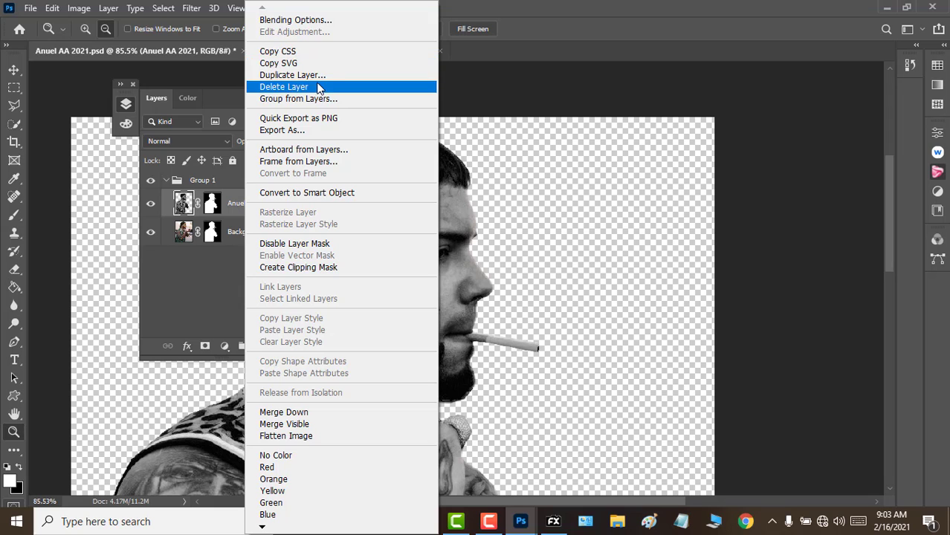
click(318, 75)
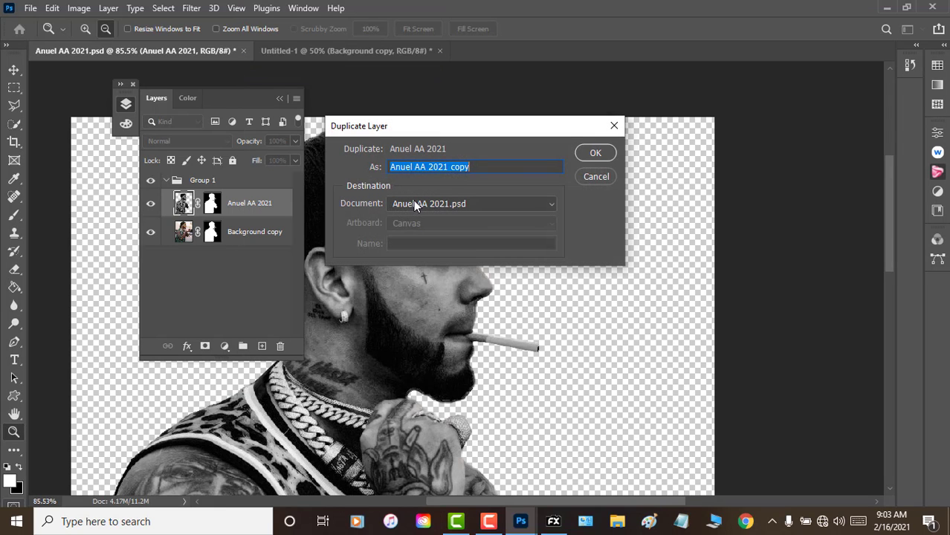
click(414, 202)
click(406, 265)
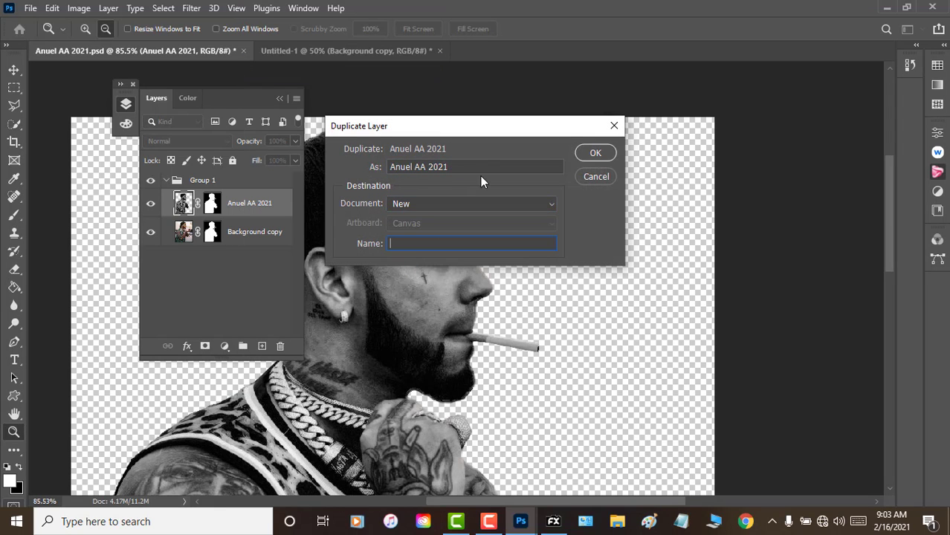
click(595, 154)
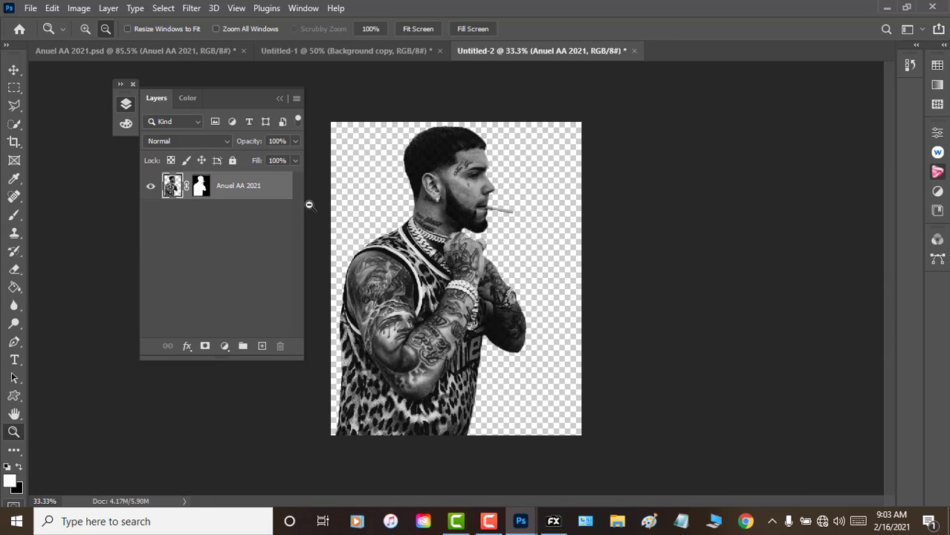
Disable the layer mask, convert to a smart object, rasterize, and add an empty layer.
right_click(280, 189)
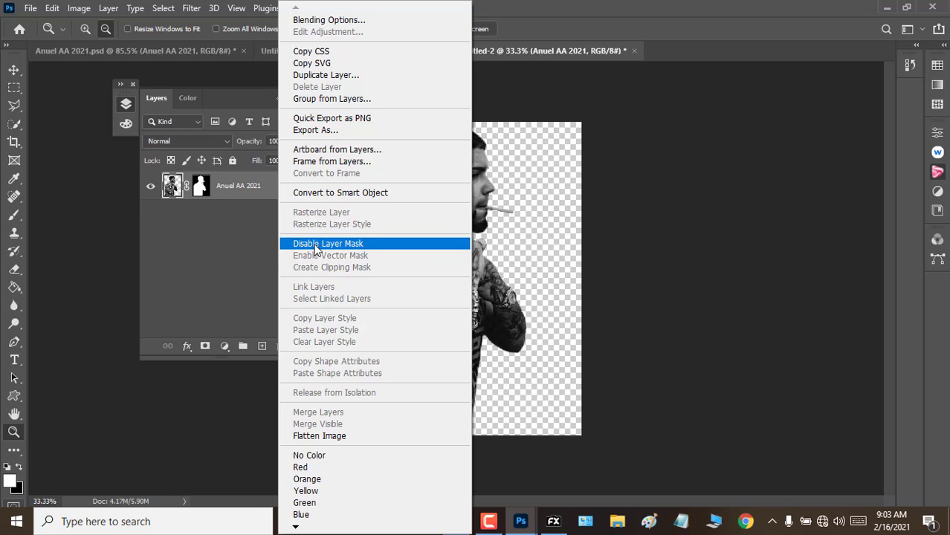
click(317, 248)
right_click(244, 199)
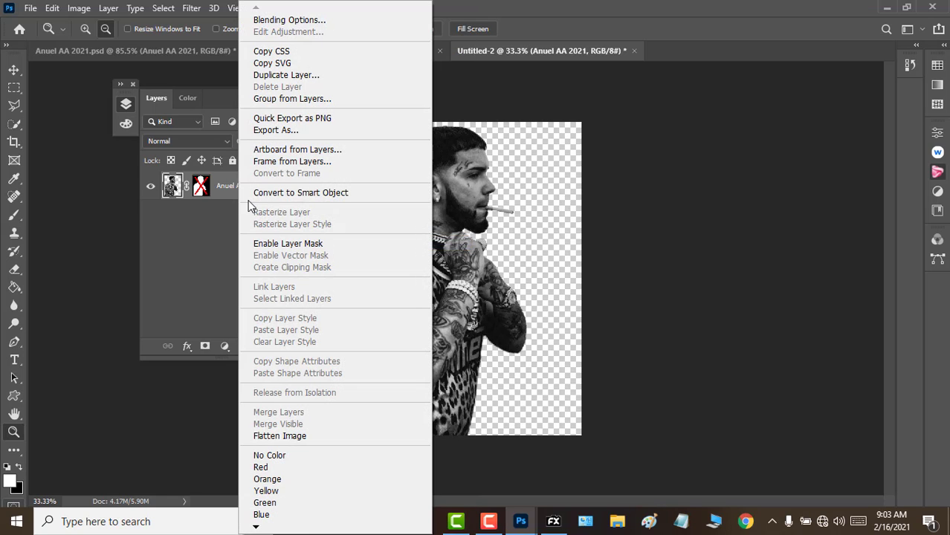
click(257, 193)
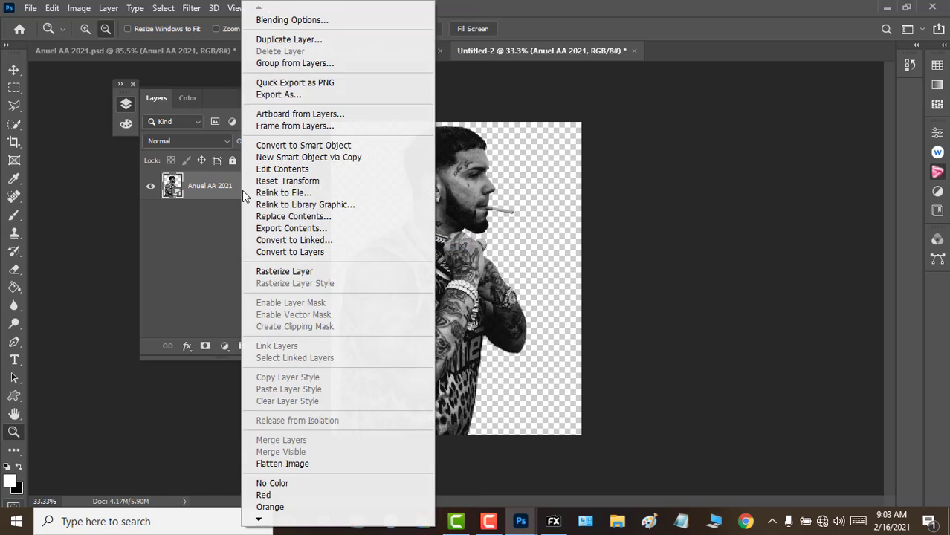
right_click(229, 190)
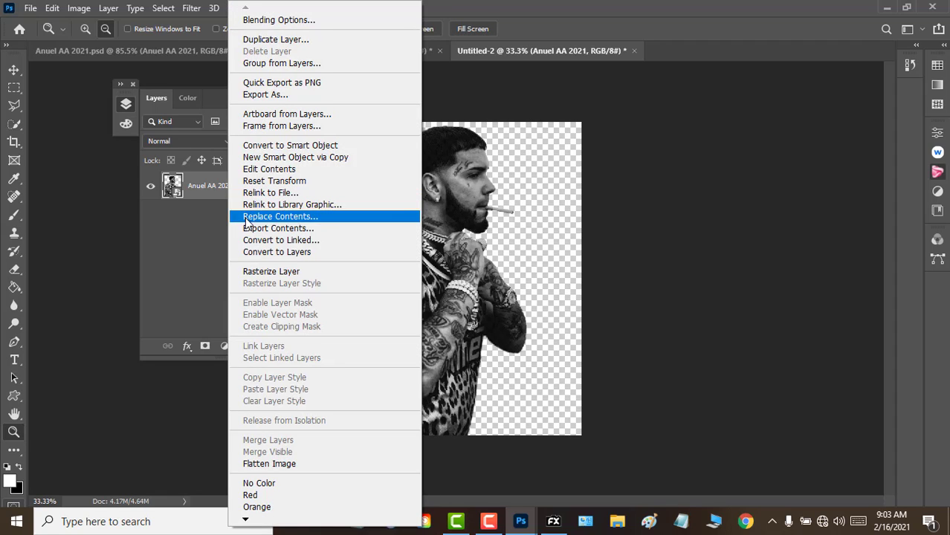
click(248, 273)
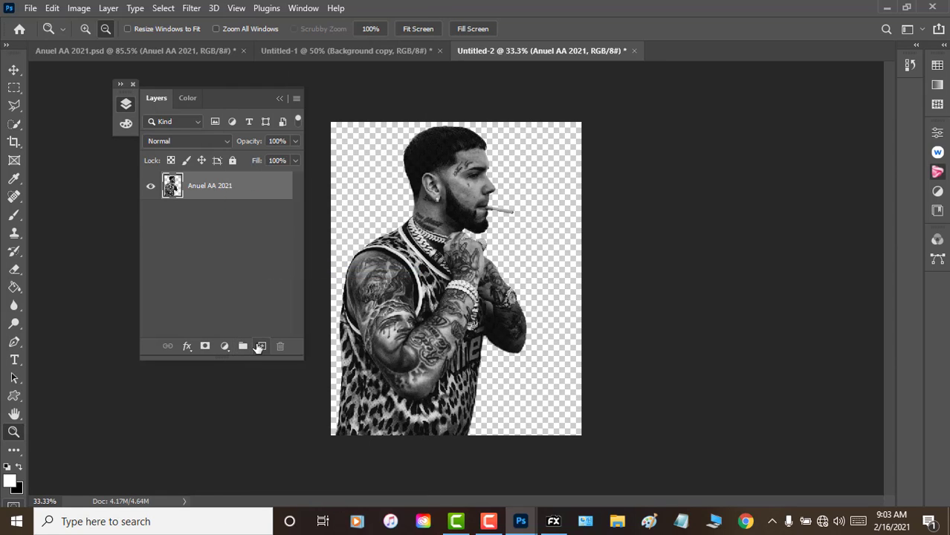
click(262, 345)
Move Layer 1 below the cutout and fill it black with the Paint Bucket.
drag(233, 195, 225, 233)
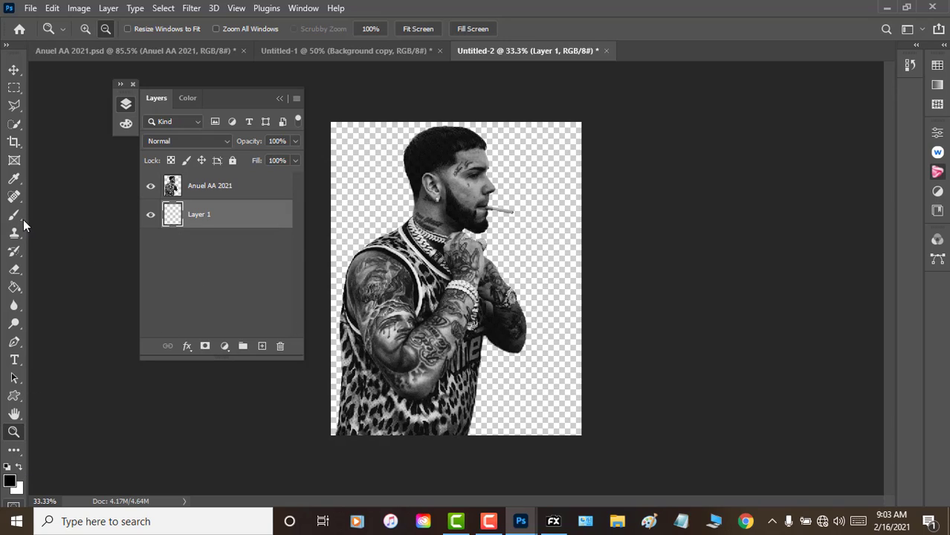
click(14, 287)
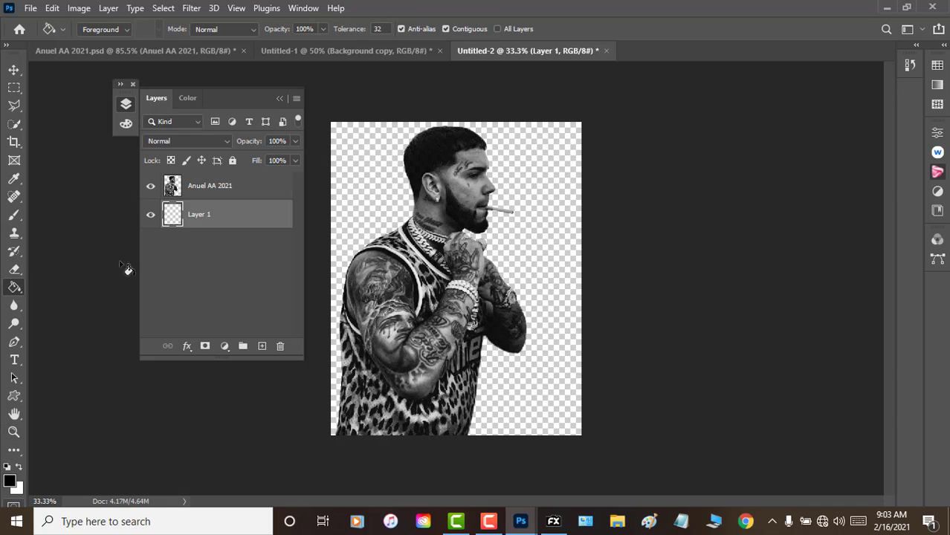
click(350, 206)
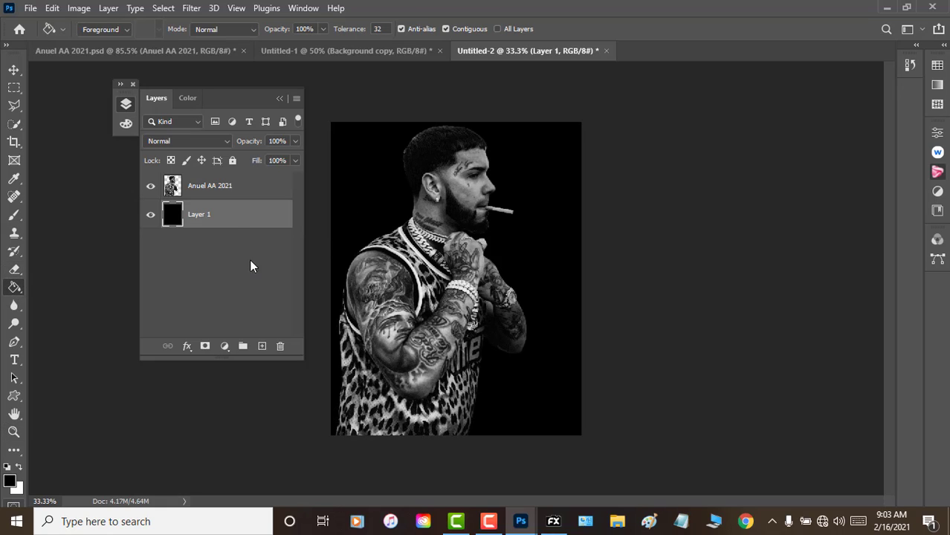
Zoom to 200% on the hair edge and make white the foreground colour.
click(15, 432)
alt+click(321, 332)
alt+click(331, 323)
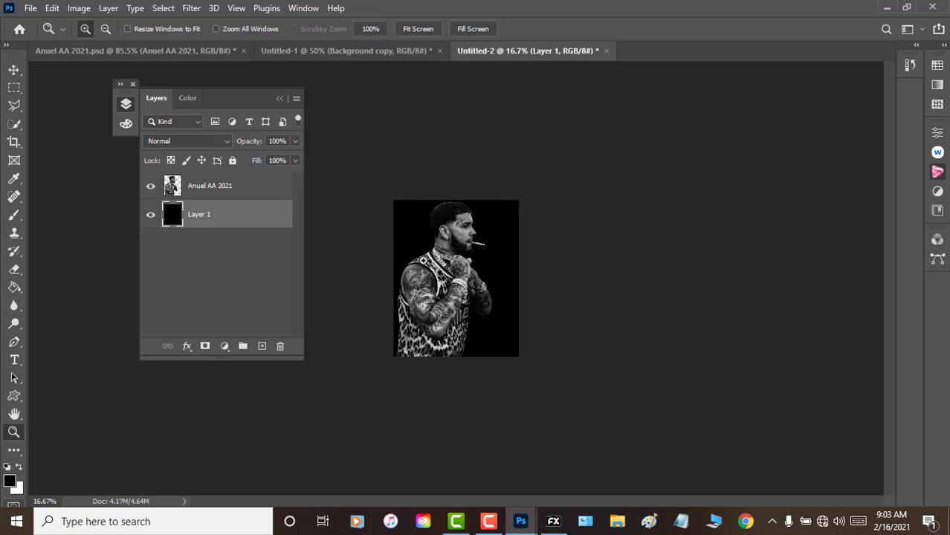
click(472, 241)
click(472, 243)
click(454, 245)
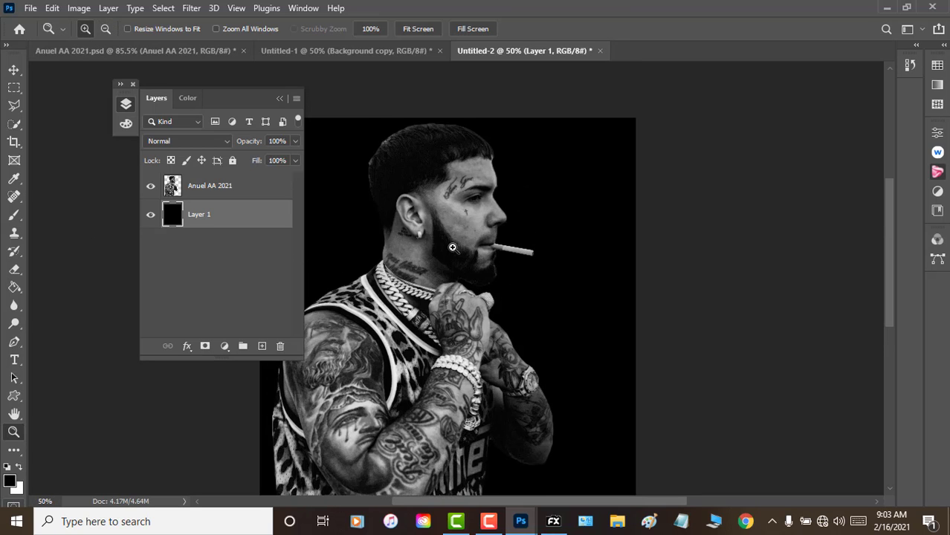
click(449, 246)
click(449, 247)
click(449, 246)
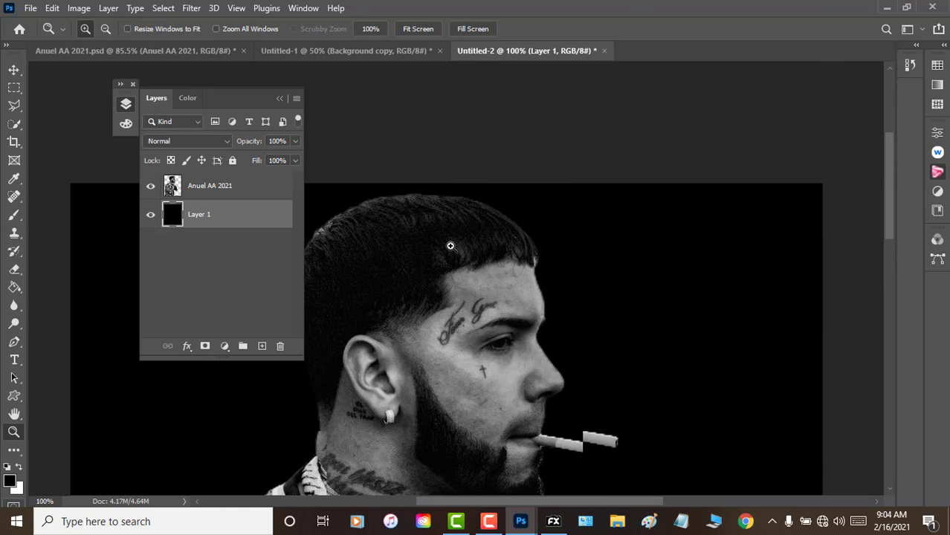
click(280, 99)
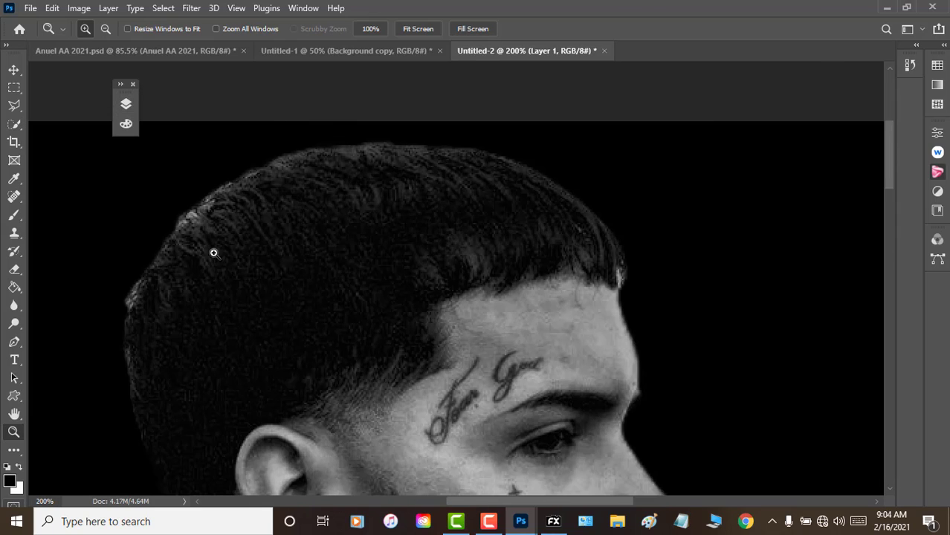
click(19, 465)
click(124, 105)
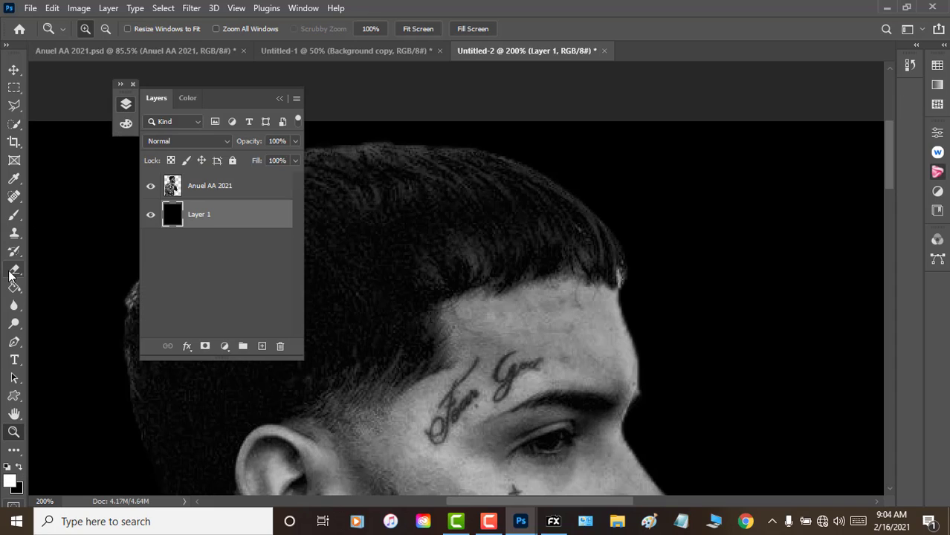
Fill Layer 1 white with the Paint Bucket and scroll to inspect the cutout edges.
click(15, 287)
click(111, 217)
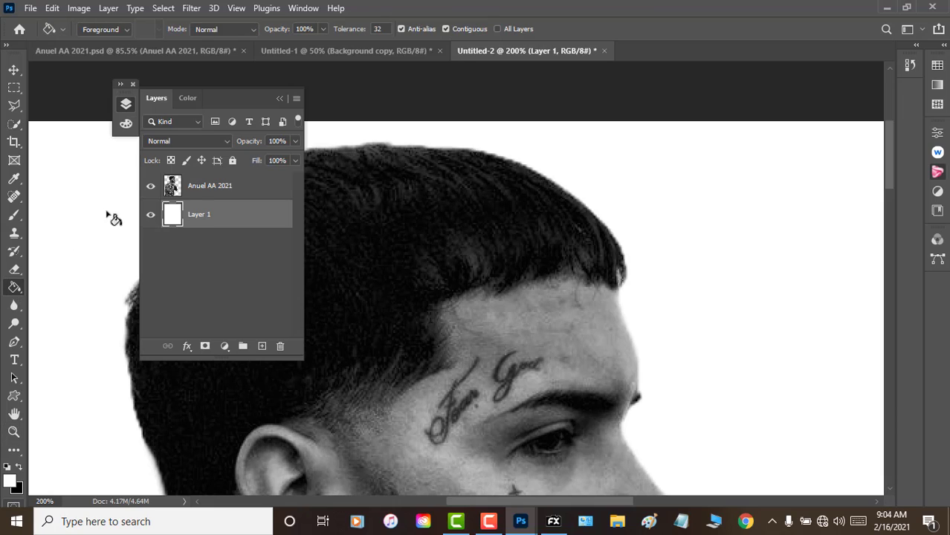
click(280, 98)
scroll(226, 195, down, 1)
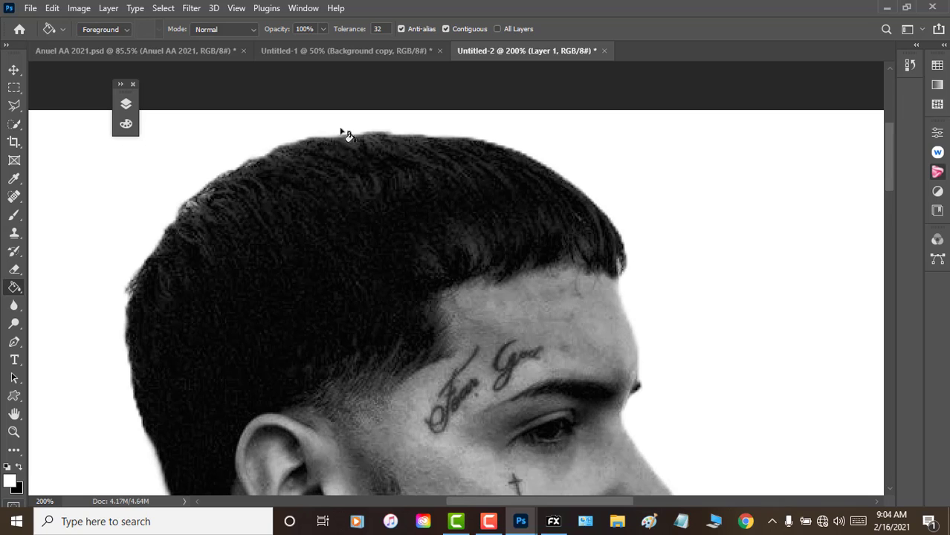
scroll(164, 327, down, 2)
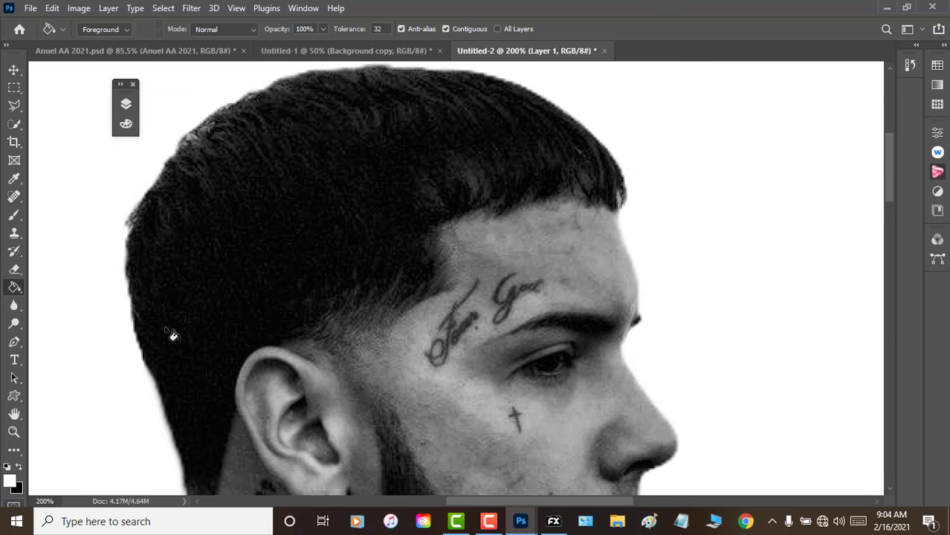
scroll(170, 334, down, 1)
scroll(170, 334, down, 3)
scroll(173, 335, down, 2)
scroll(170, 334, down, 2)
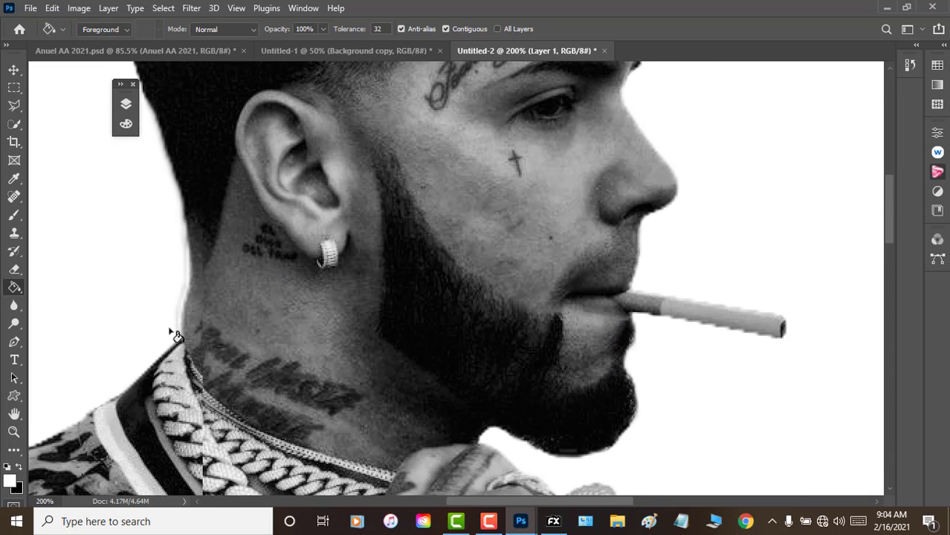
scroll(174, 329, down, 2)
scroll(208, 312, up, 1)
scroll(231, 304, up, 1)
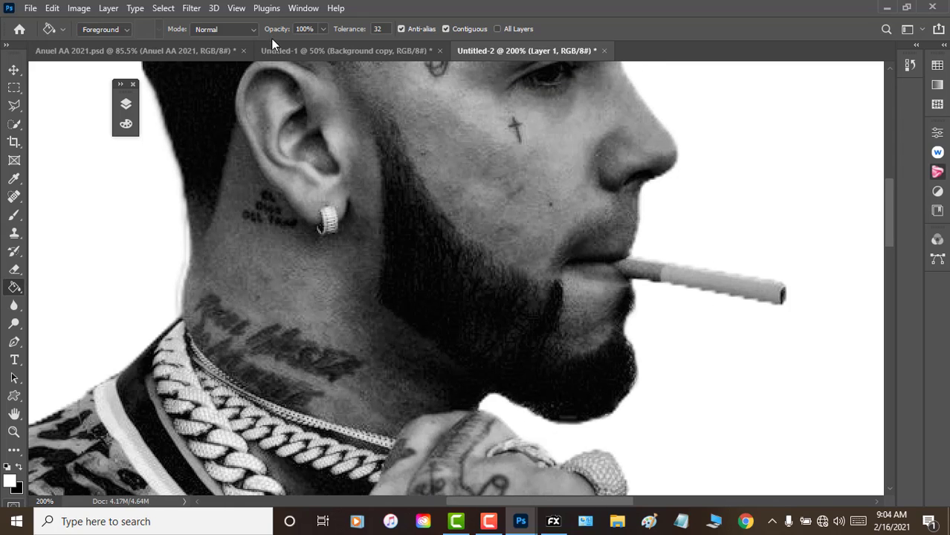
Switch to the Untitled-1 document showing the colour photo.
click(287, 50)
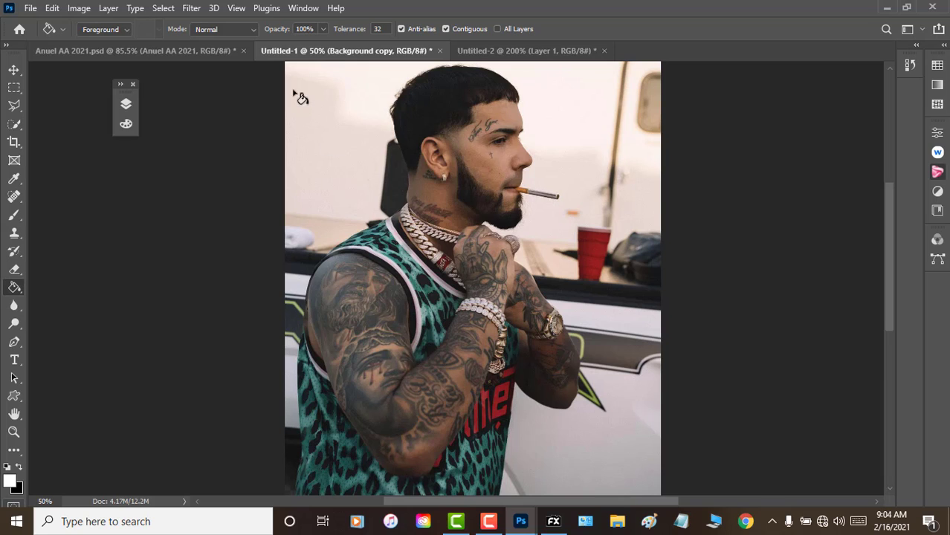
click(497, 47)
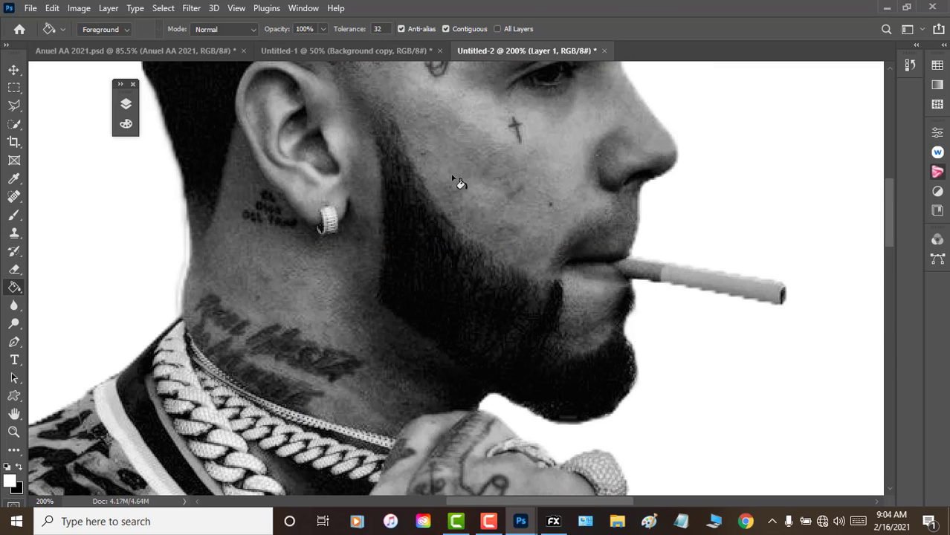
scroll(410, 263, up, 2)
scroll(462, 268, up, 3)
scroll(408, 272, up, 2)
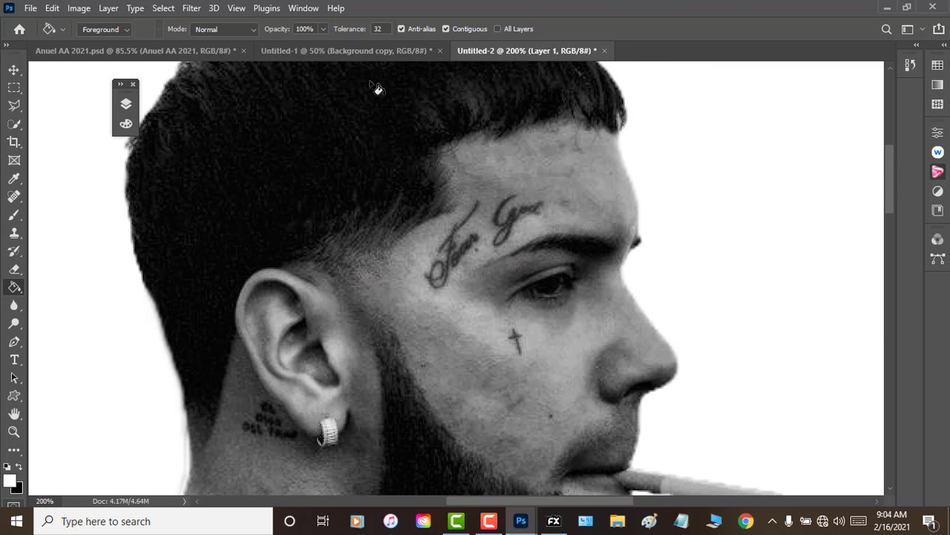
click(366, 52)
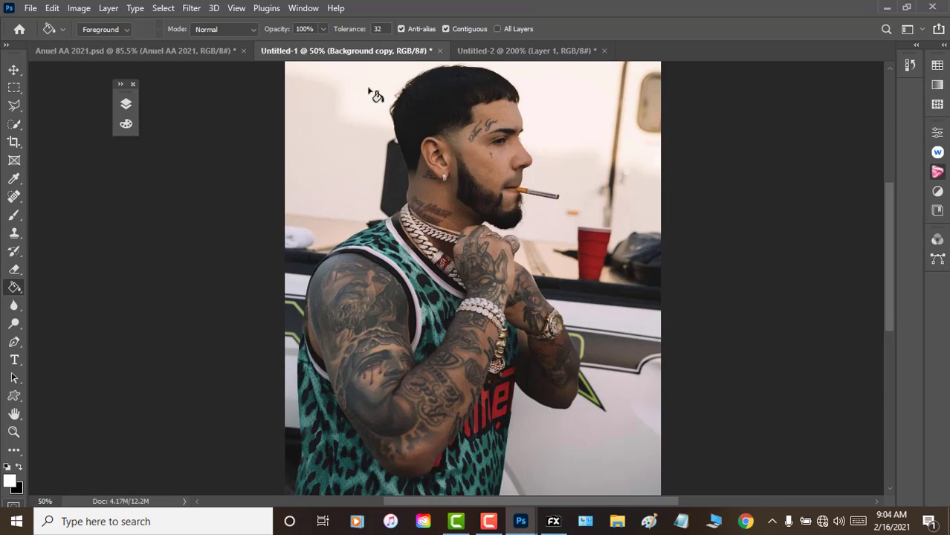
Toggle Layer 1 and Background copy visibility, dismissing the hidden-layer error.
click(125, 105)
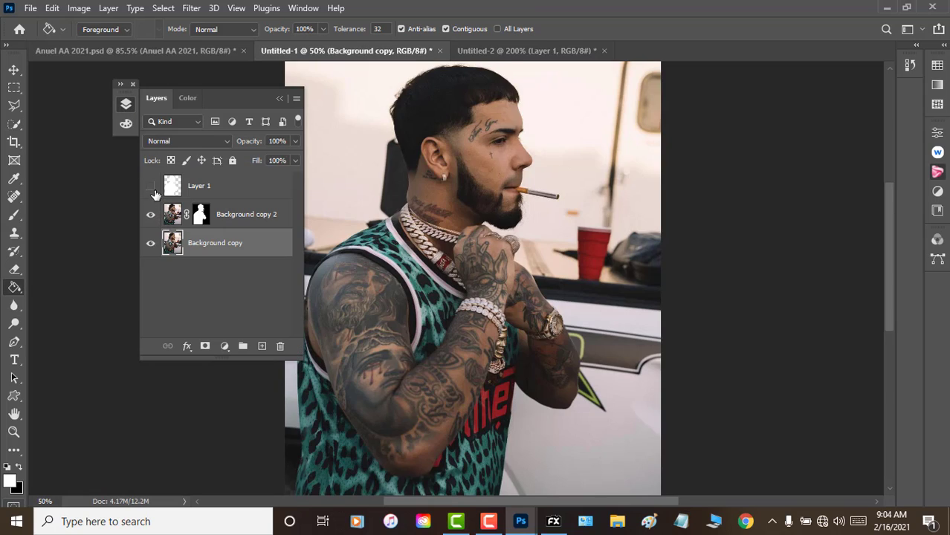
click(152, 187)
click(153, 187)
click(152, 244)
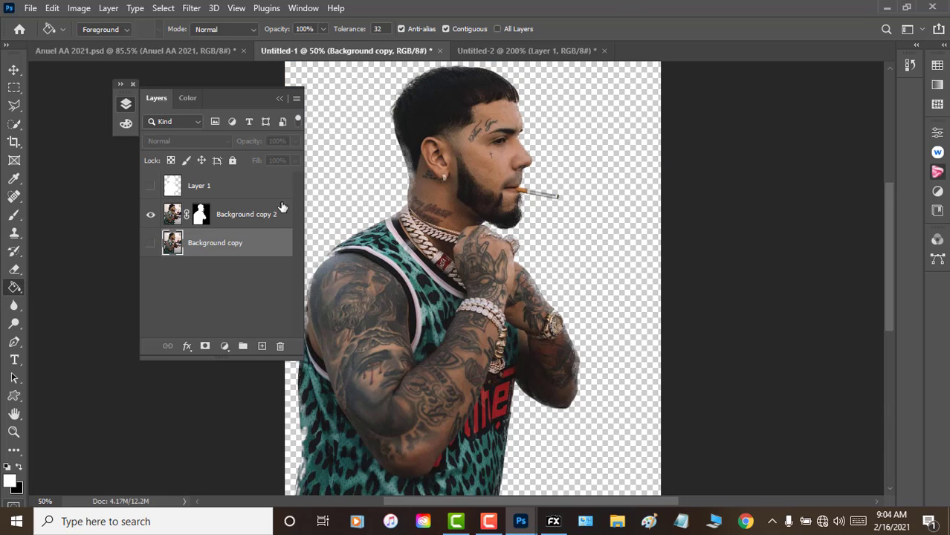
scroll(393, 218, up, 3)
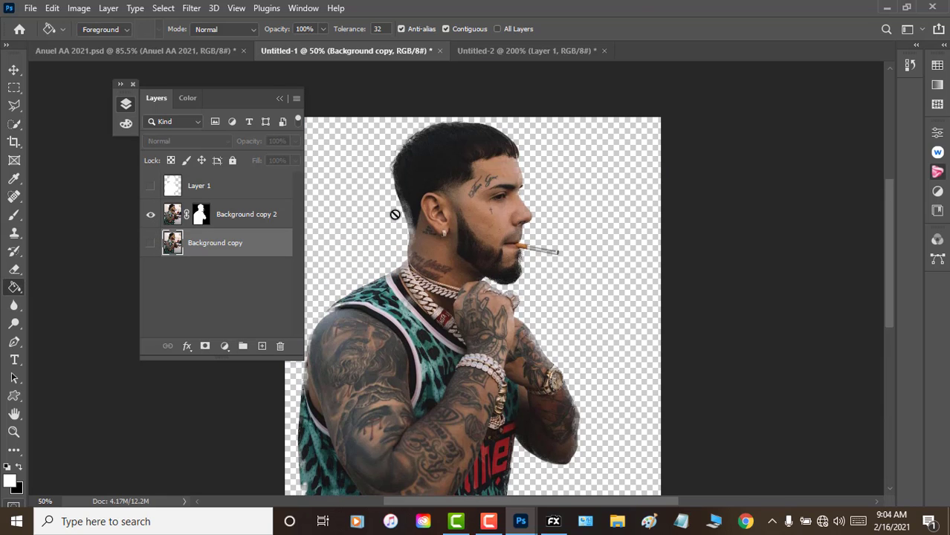
click(393, 218)
click(453, 203)
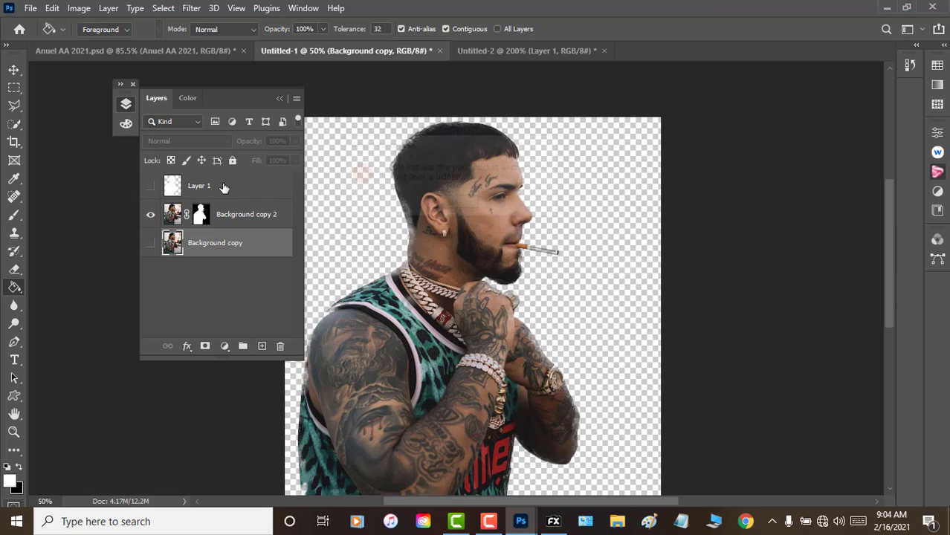
Zoom to 200% on the hair edge and add a new empty Layer 2 below Background copy.
click(13, 69)
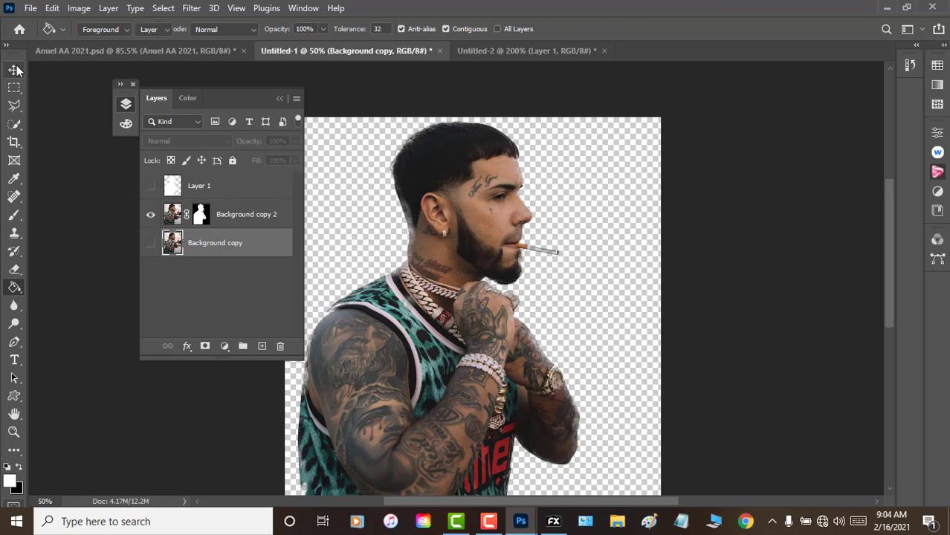
click(13, 432)
click(414, 147)
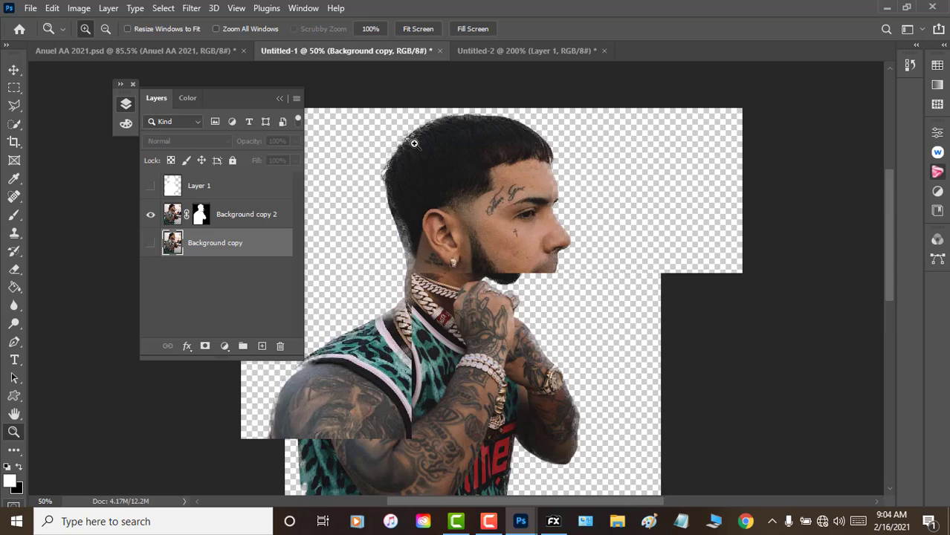
click(409, 155)
click(408, 175)
scroll(401, 223, up, 2)
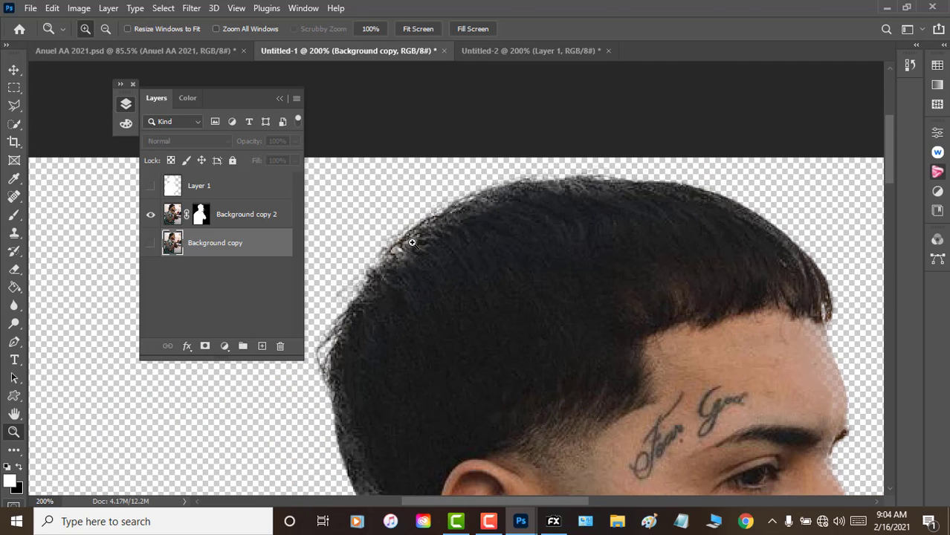
scroll(409, 241, down, 3)
scroll(414, 244, down, 2)
scroll(414, 244, down, 2)
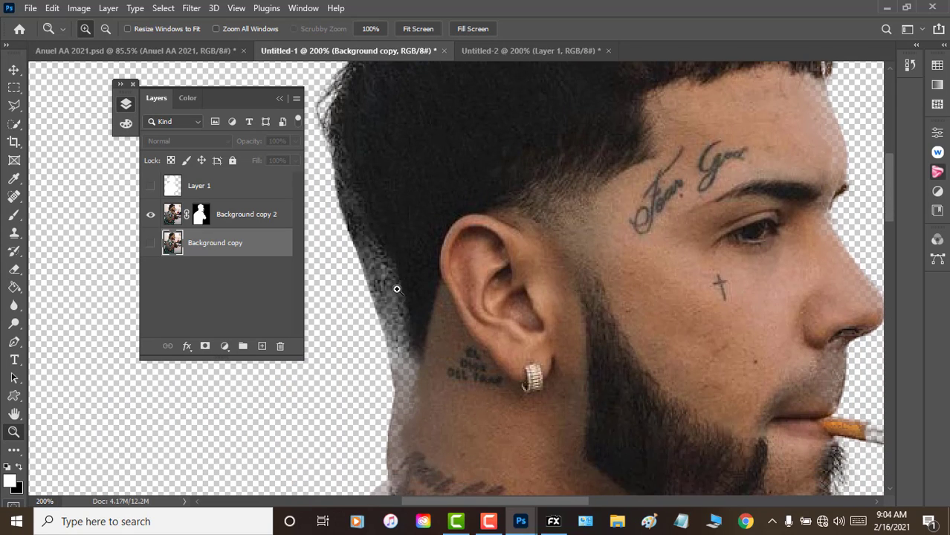
scroll(407, 376, down, 1)
scroll(405, 372, down, 3)
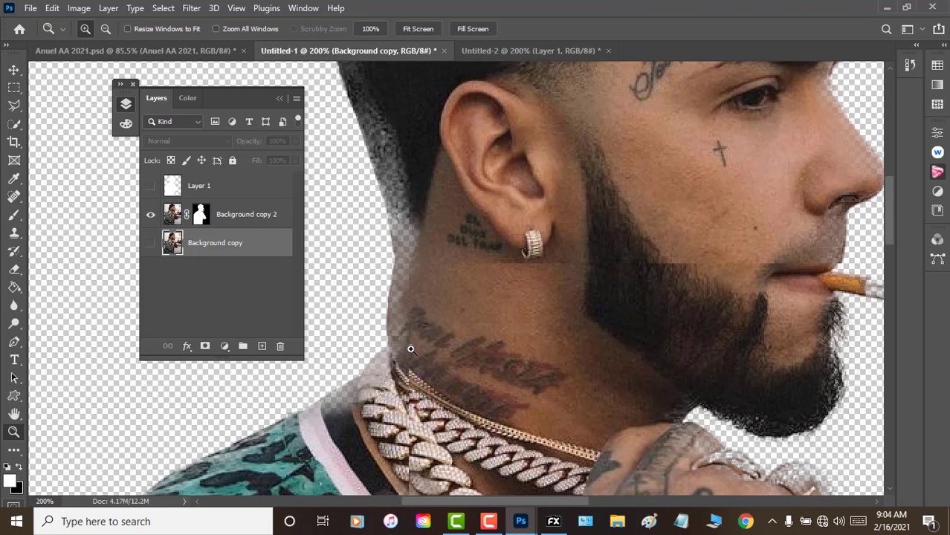
scroll(398, 369, down, 1)
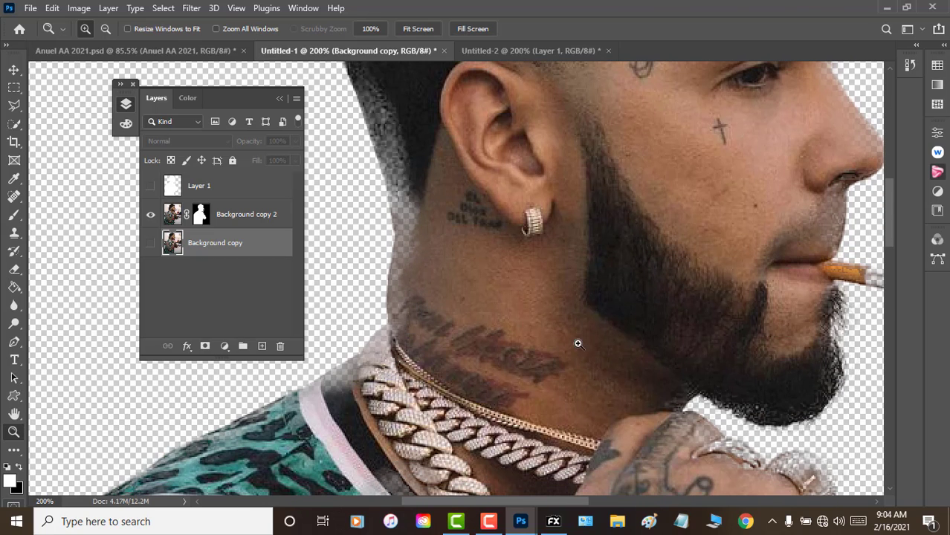
scroll(630, 388, down, 2)
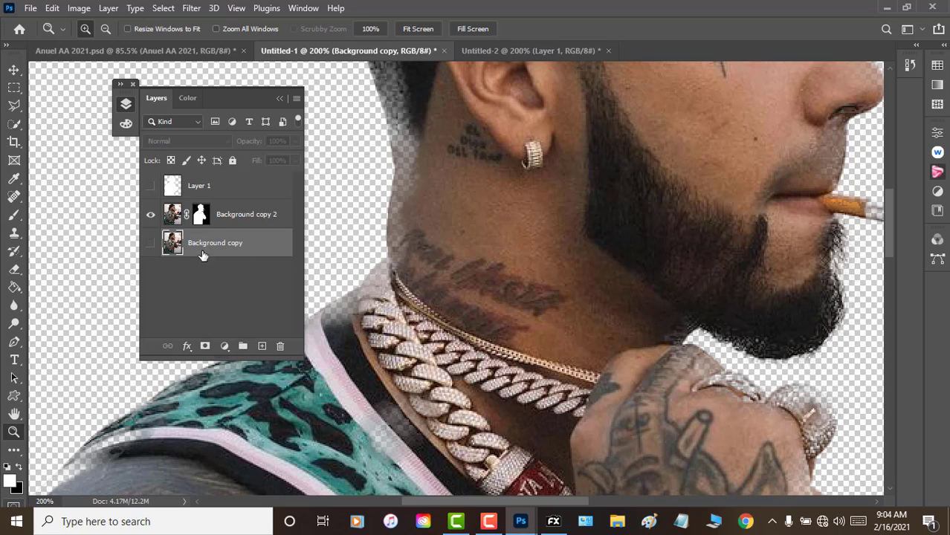
ctrl+click(261, 346)
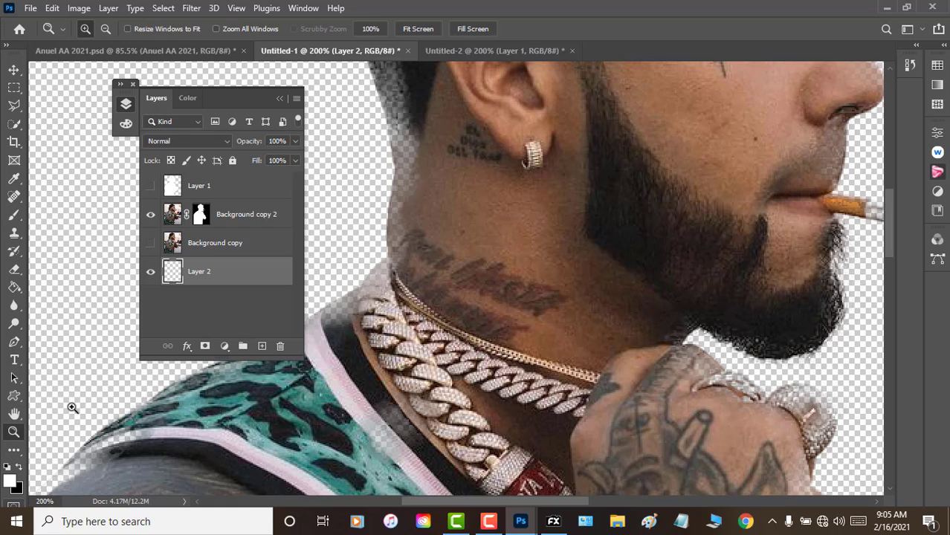
Paint Bucket-fill Layer 2 white, swap to black, and fill a new Layer 3 black.
click(14, 287)
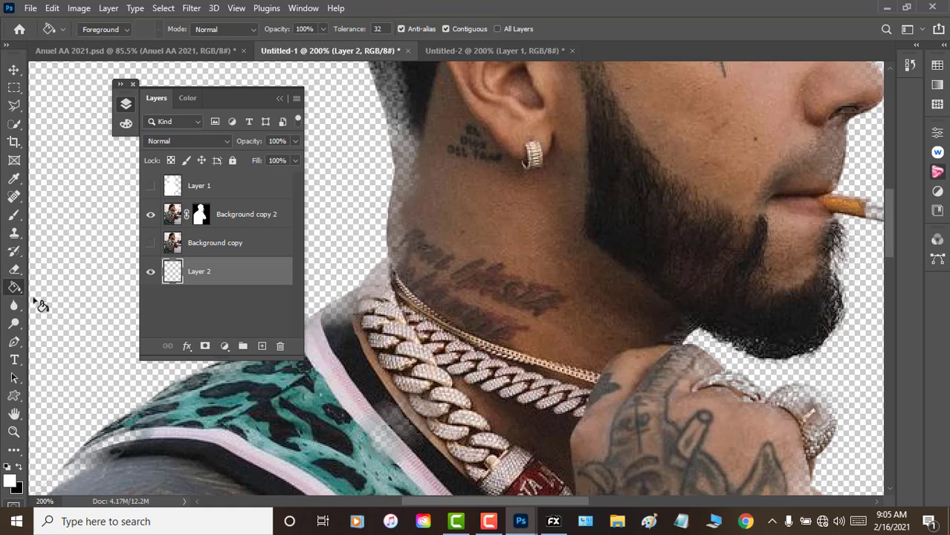
click(60, 311)
click(19, 466)
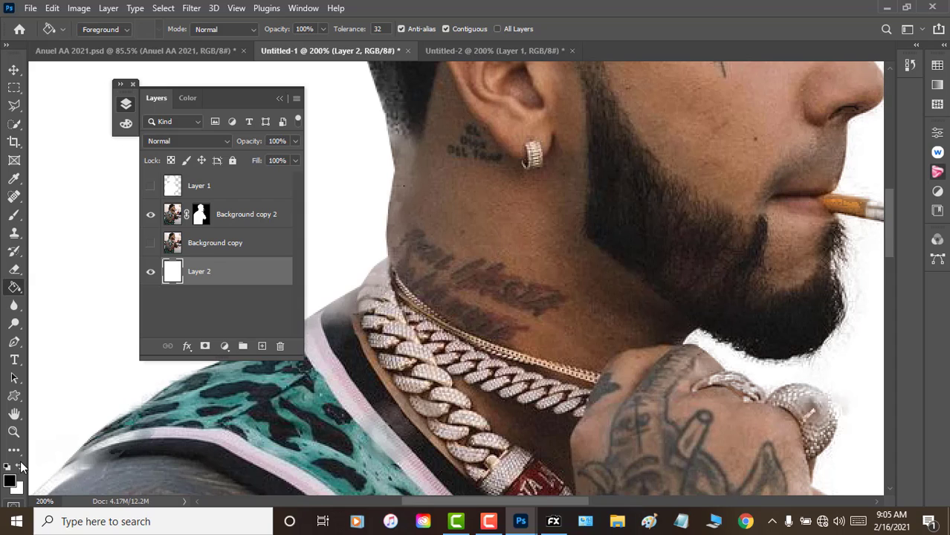
click(262, 347)
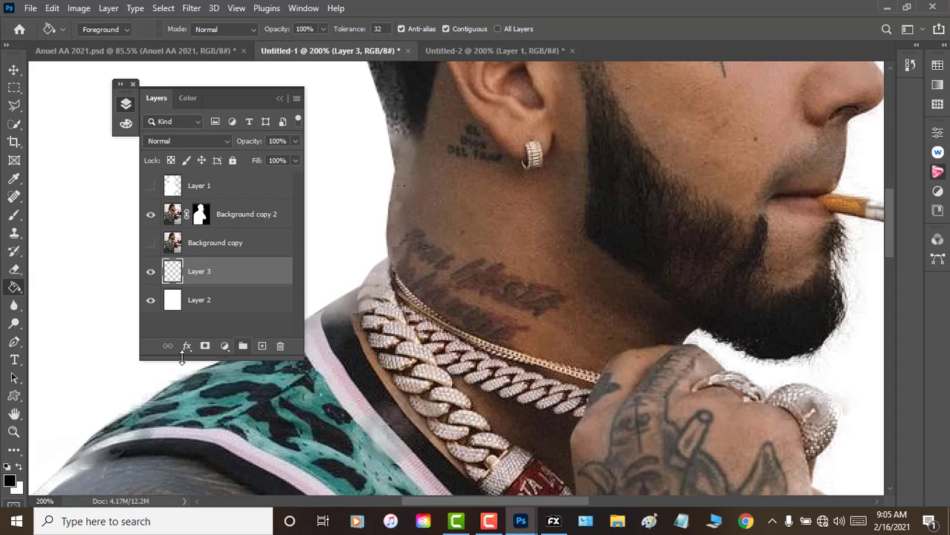
click(96, 356)
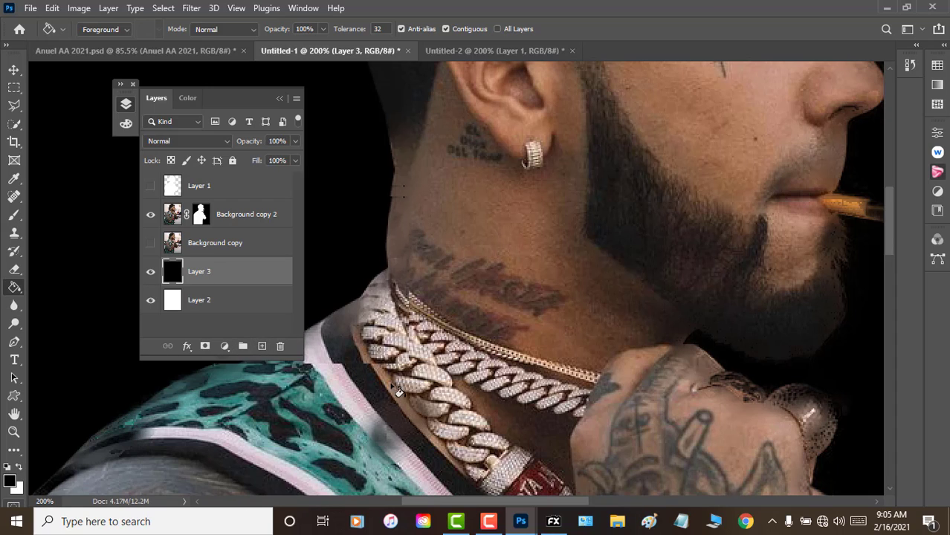
scroll(387, 390, up, 4)
scroll(400, 400, up, 1)
scroll(392, 387, up, 3)
scroll(392, 388, up, 3)
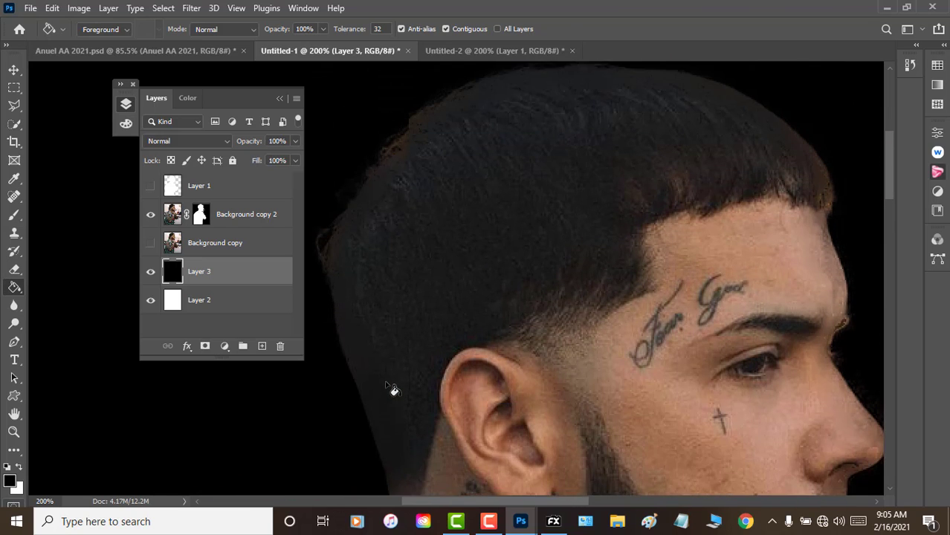
scroll(391, 388, down, 2)
scroll(392, 388, down, 2)
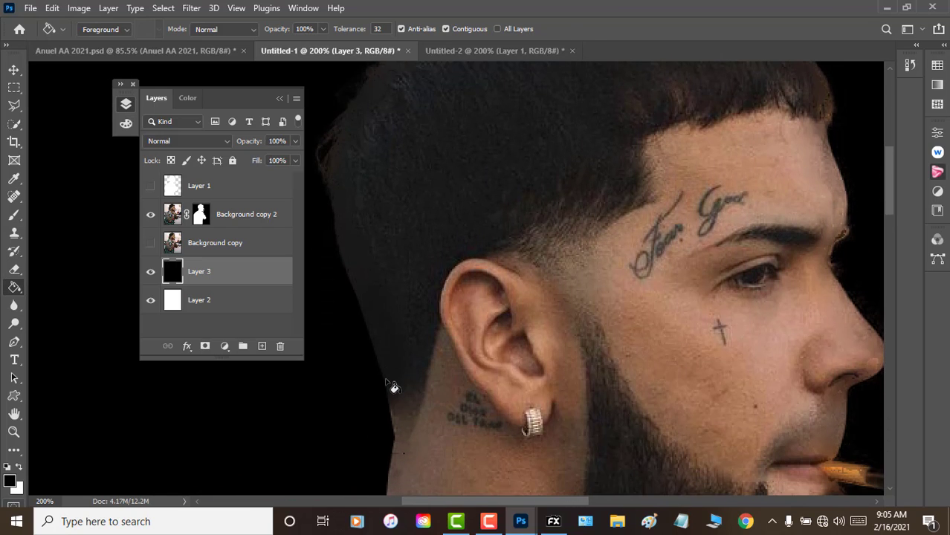
scroll(392, 387, down, 1)
scroll(394, 385, down, 1)
scroll(394, 385, up, 3)
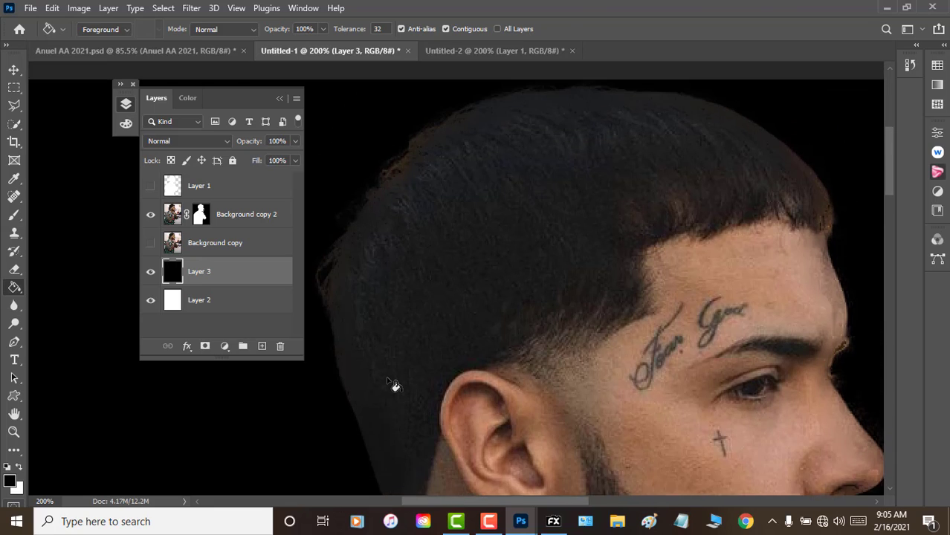
scroll(394, 383, up, 1)
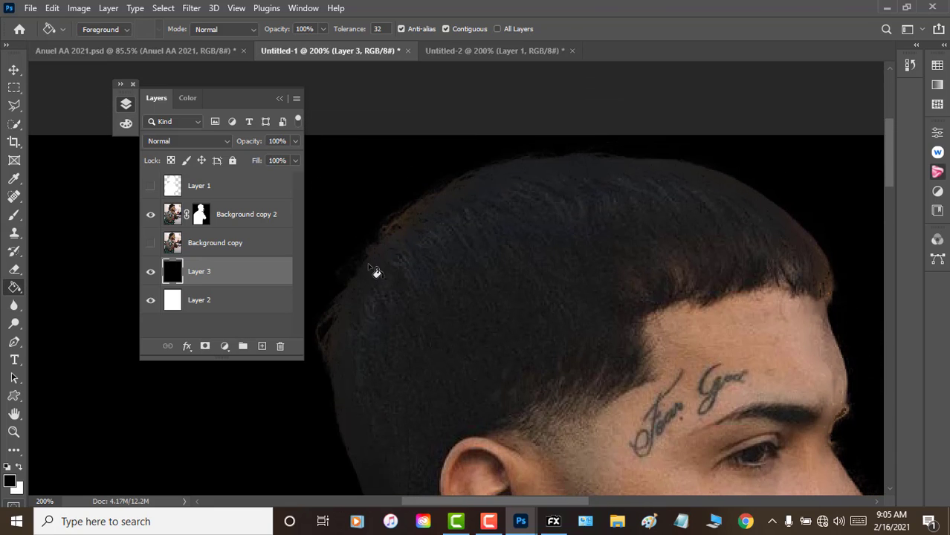
scroll(349, 400, down, 1)
scroll(365, 396, down, 2)
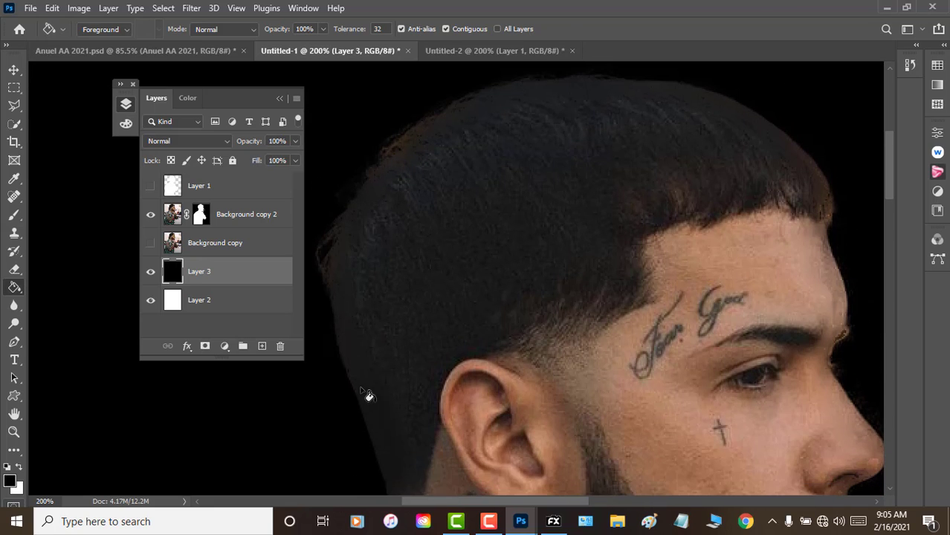
scroll(407, 439, down, 2)
scroll(398, 424, down, 2)
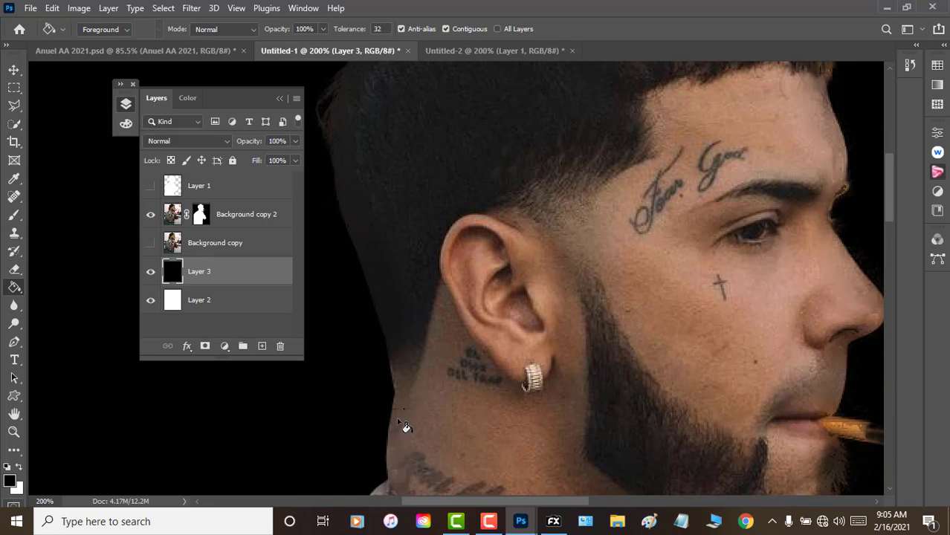
scroll(396, 417, down, 2)
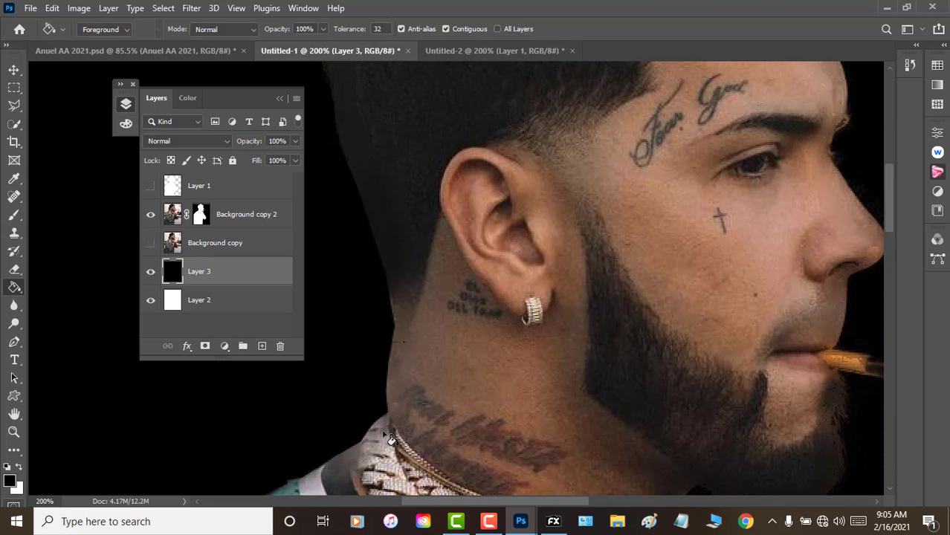
scroll(388, 416, down, 2)
scroll(381, 414, down, 2)
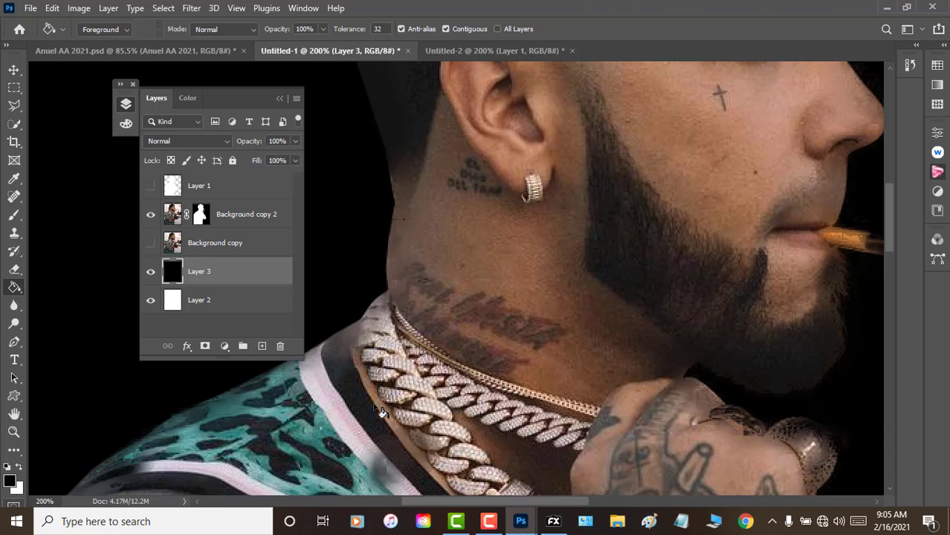
scroll(381, 412, down, 2)
scroll(381, 412, down, 2)
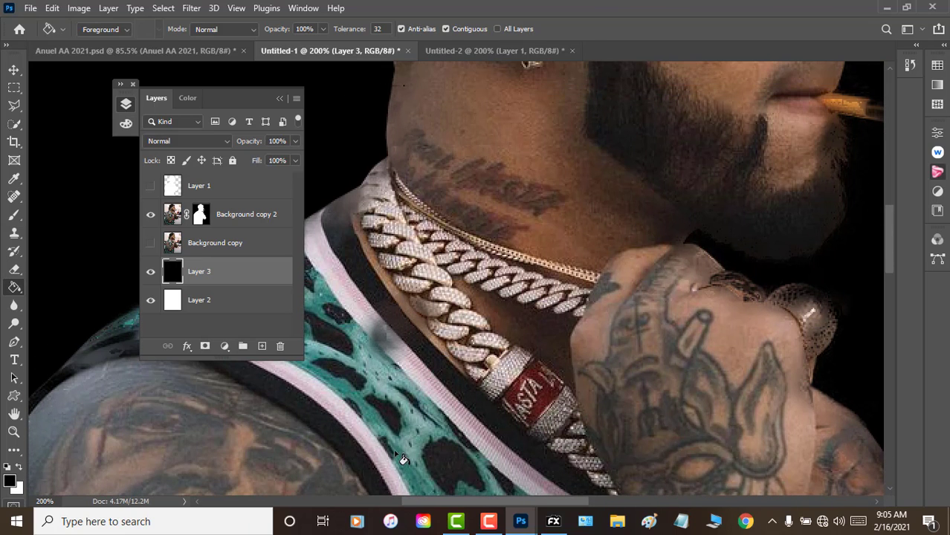
mouse_move(571, 502)
mouse_down()
mouse_move(481, 502)
mouse_move(493, 504)
mouse_up()
scroll(401, 431, down, 2)
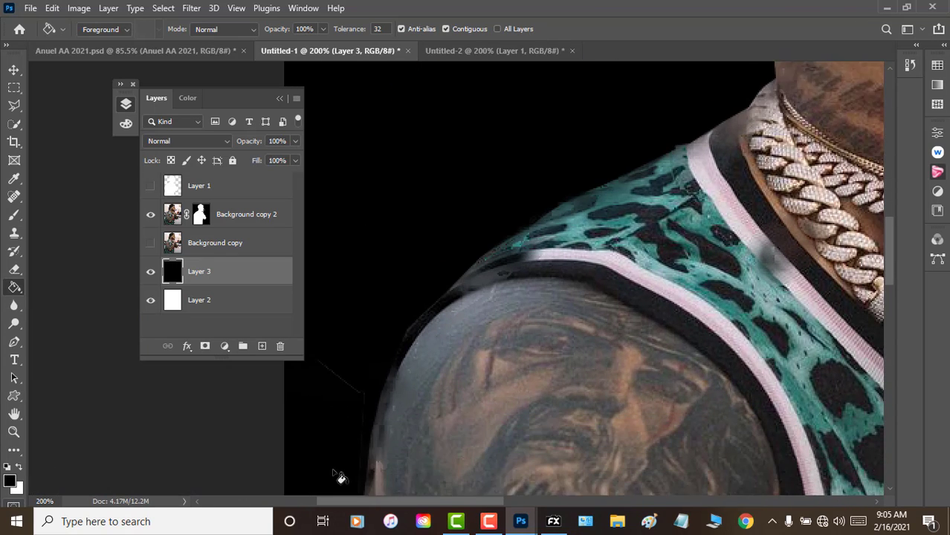
scroll(349, 461, down, 2)
scroll(365, 447, down, 2)
scroll(372, 453, down, 2)
scroll(372, 455, down, 2)
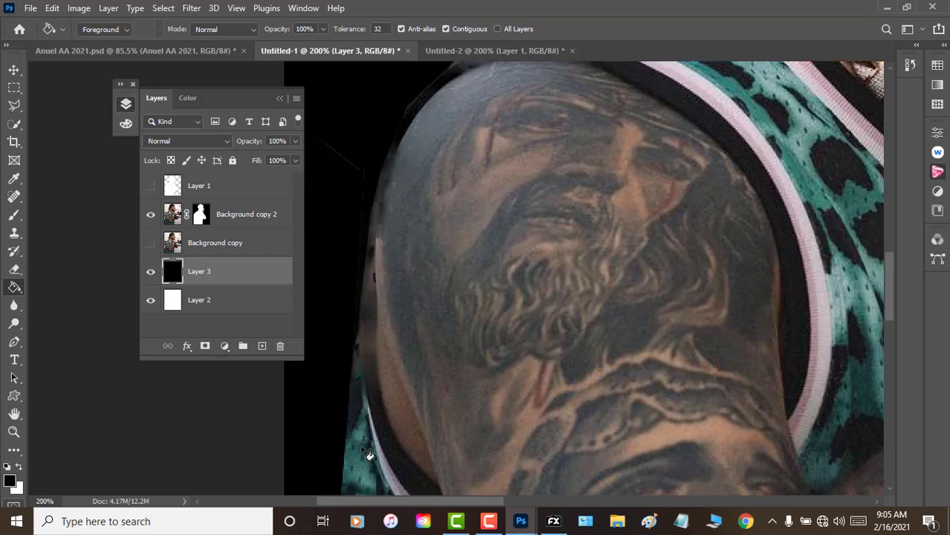
scroll(370, 453, down, 2)
scroll(370, 454, down, 2)
scroll(368, 455, down, 2)
scroll(368, 455, down, 2)
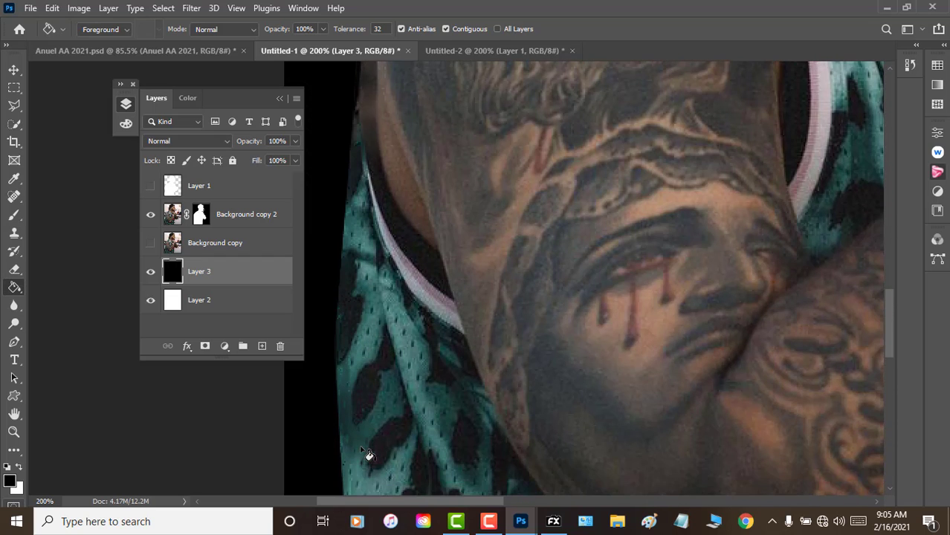
scroll(368, 455, down, 2)
scroll(369, 455, down, 2)
scroll(370, 455, down, 2)
scroll(369, 455, down, 2)
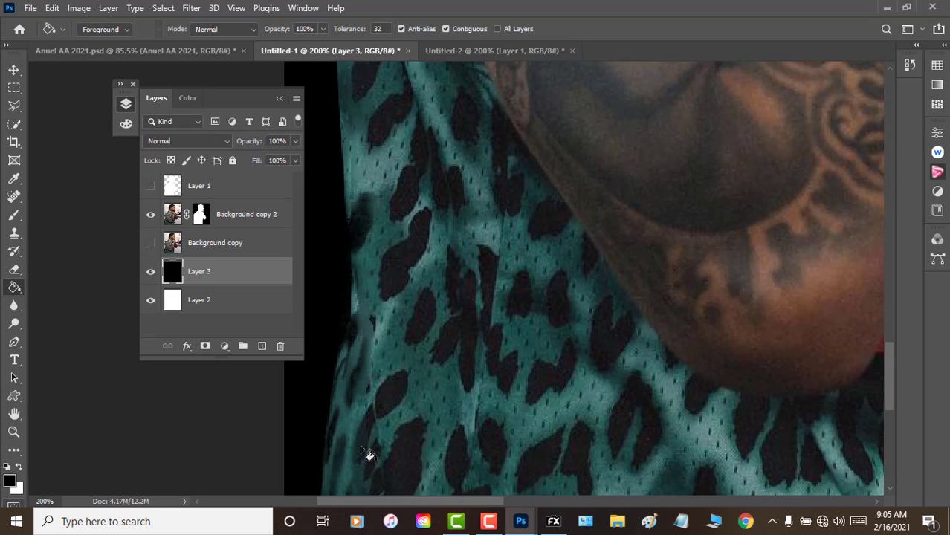
scroll(370, 455, down, 2)
scroll(370, 454, down, 2)
scroll(371, 453, down, 2)
scroll(371, 454, up, 2)
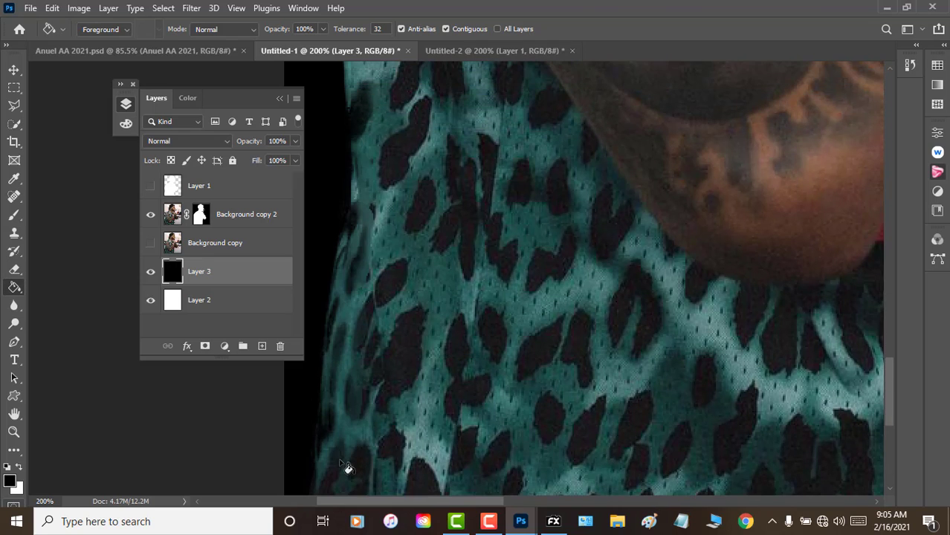
scroll(346, 463, up, 2)
scroll(339, 467, up, 2)
scroll(333, 471, up, 2)
scroll(335, 473, up, 2)
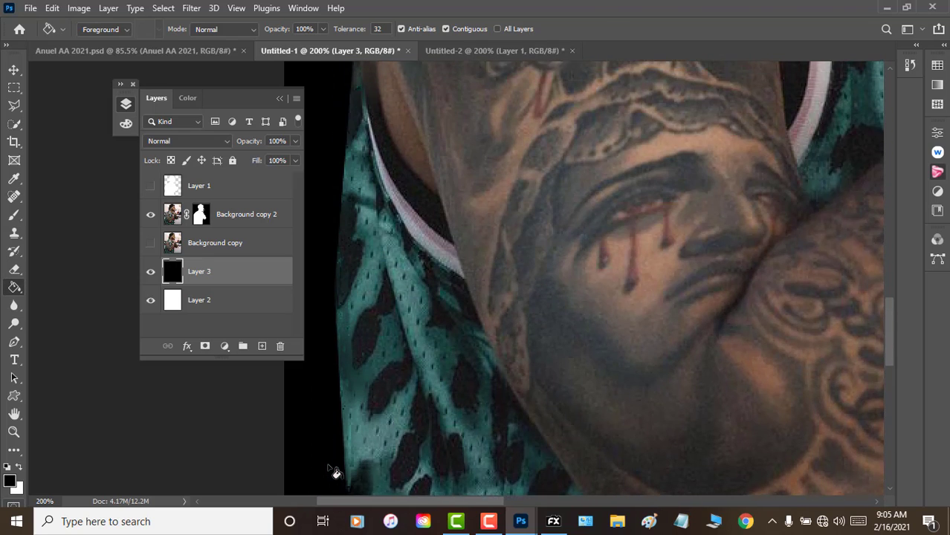
scroll(357, 461, up, 2)
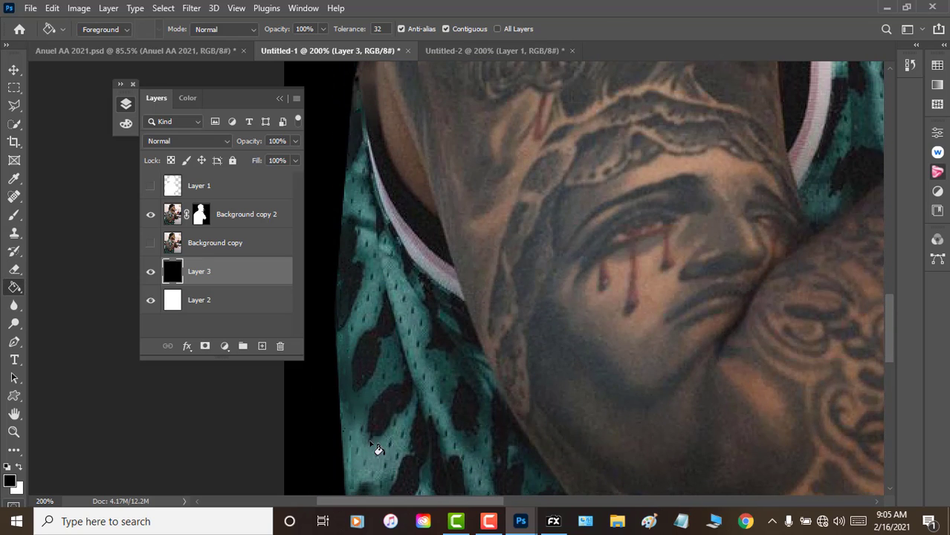
click(236, 217)
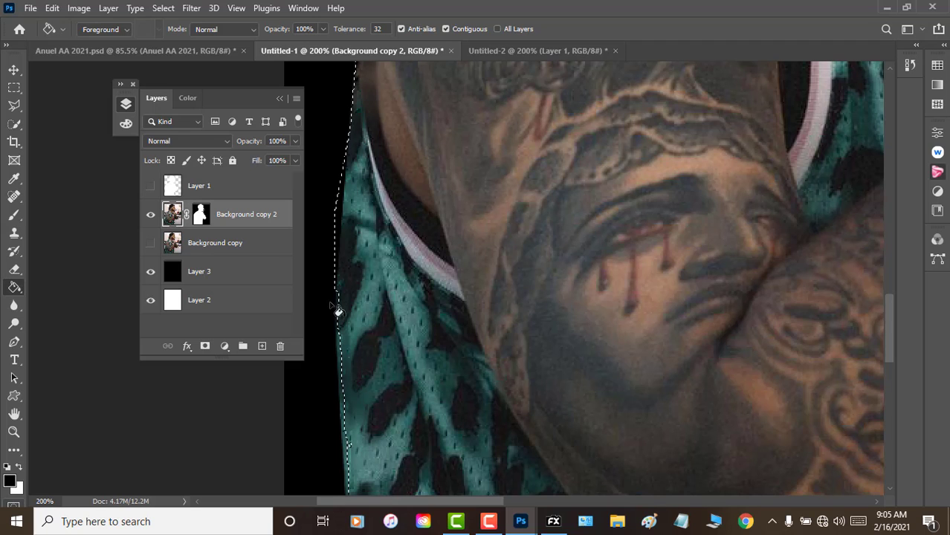
scroll(396, 356, up, 3)
scroll(396, 357, down, 2)
scroll(398, 361, down, 5)
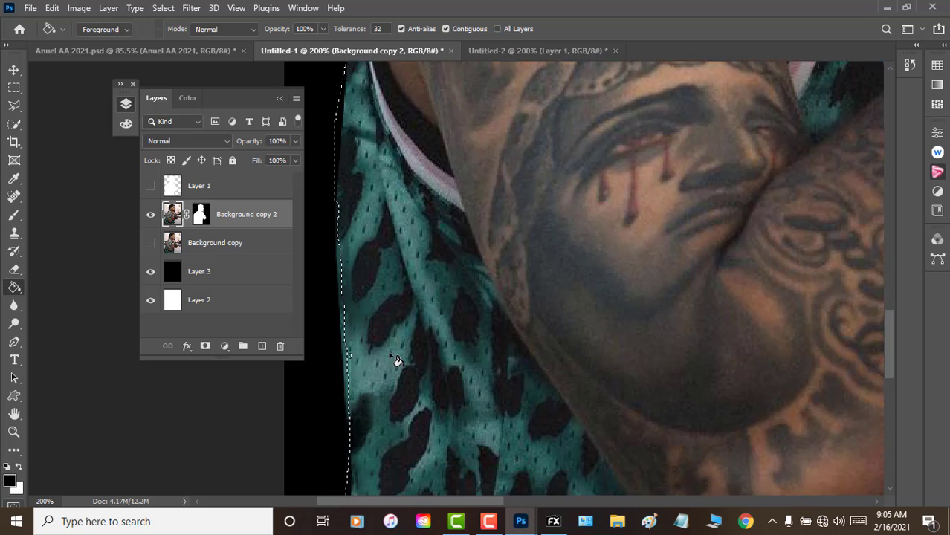
scroll(398, 361, down, 2)
scroll(399, 360, down, 2)
scroll(402, 359, down, 2)
scroll(404, 359, down, 2)
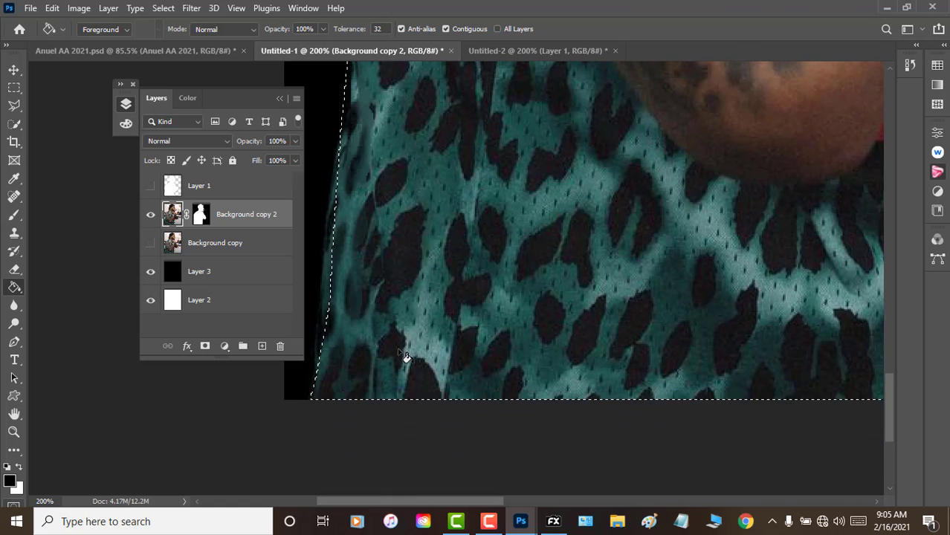
scroll(406, 358, up, 2)
scroll(409, 356, up, 2)
scroll(417, 357, up, 2)
scroll(427, 357, up, 2)
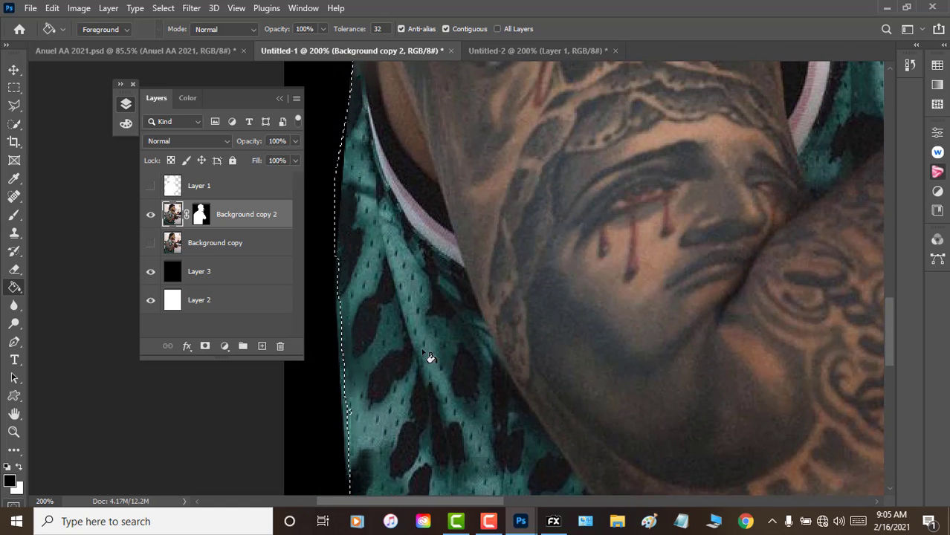
scroll(429, 357, up, 2)
scroll(429, 357, up, 2)
scroll(430, 356, up, 2)
scroll(431, 355, up, 2)
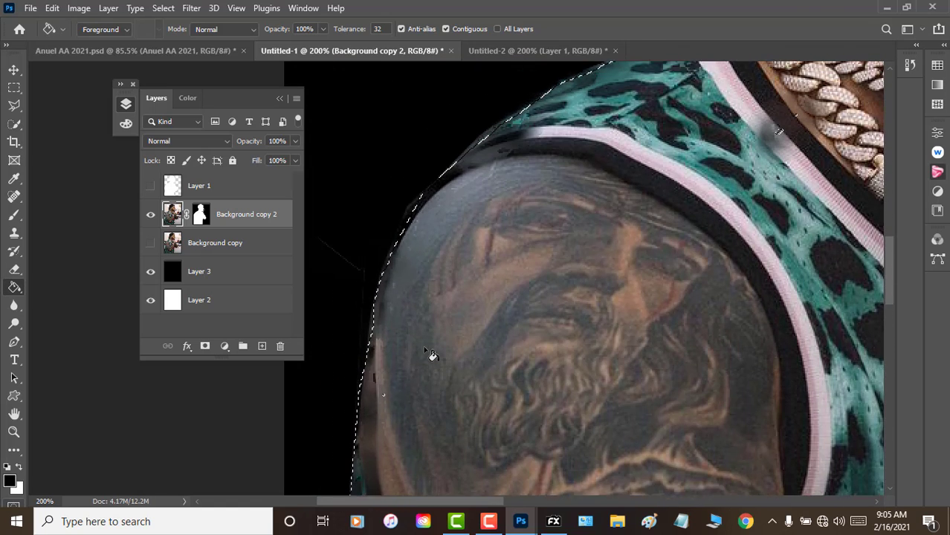
scroll(431, 355, up, 2)
scroll(432, 355, up, 2)
scroll(431, 355, up, 2)
scroll(432, 356, up, 2)
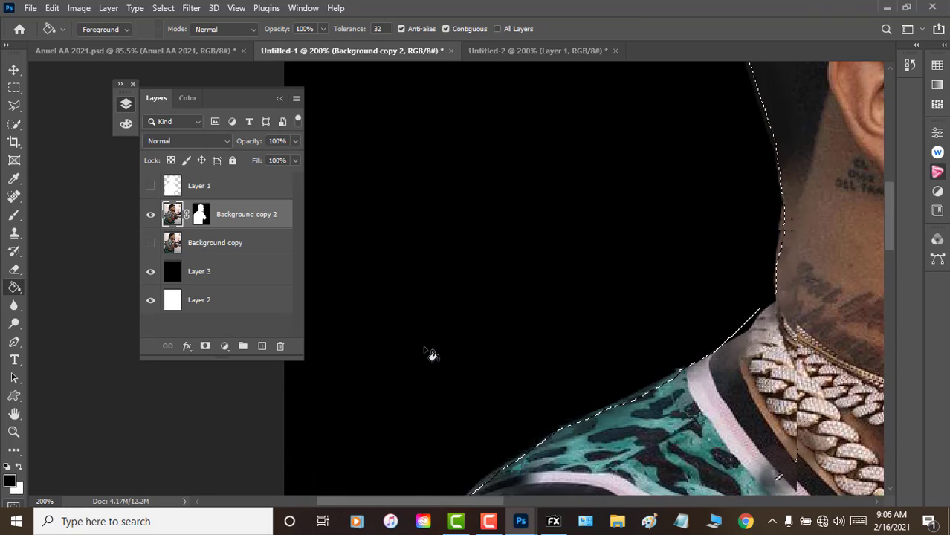
scroll(431, 356, up, 2)
scroll(431, 356, up, 2)
scroll(431, 355, up, 2)
scroll(428, 361, up, 2)
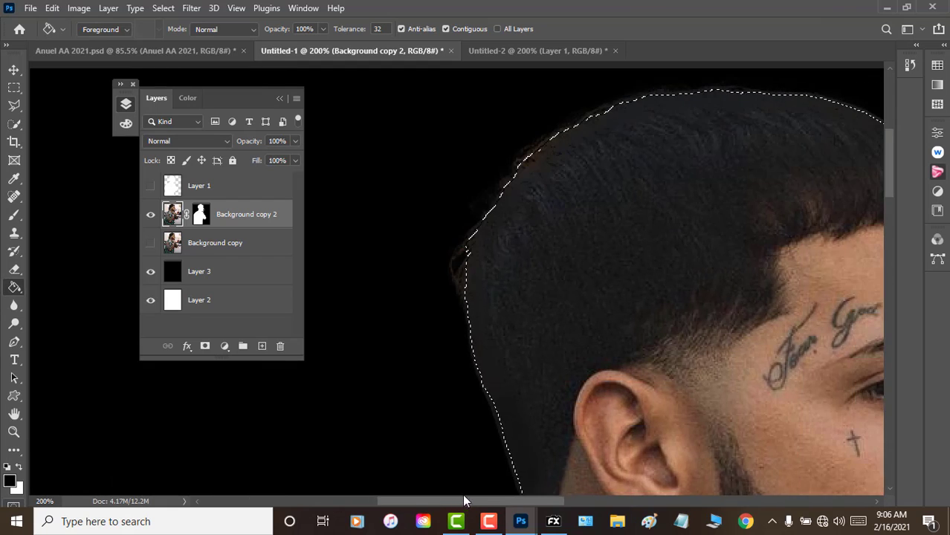
drag(396, 503, 492, 501)
scroll(519, 382, down, 2)
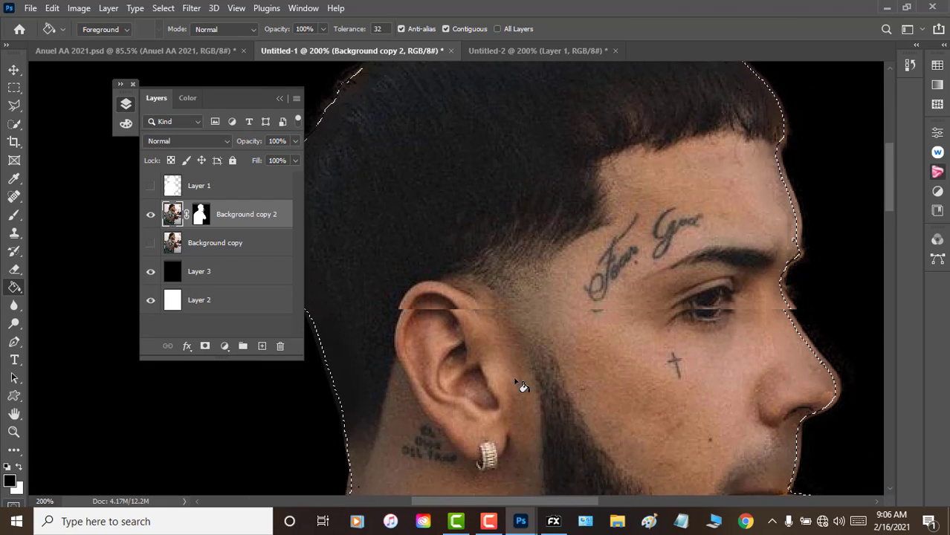
scroll(518, 383, down, 2)
scroll(518, 383, down, 2)
scroll(518, 390, down, 2)
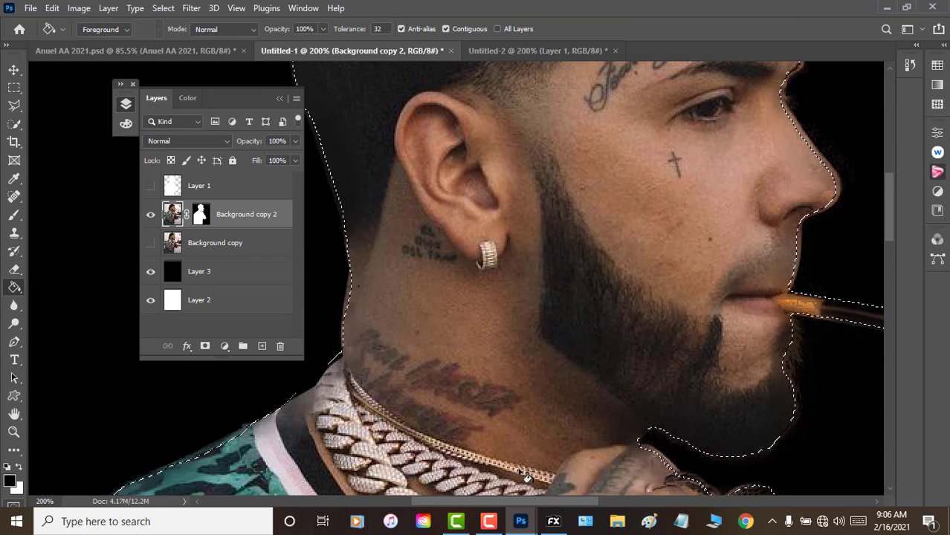
drag(524, 501, 571, 506)
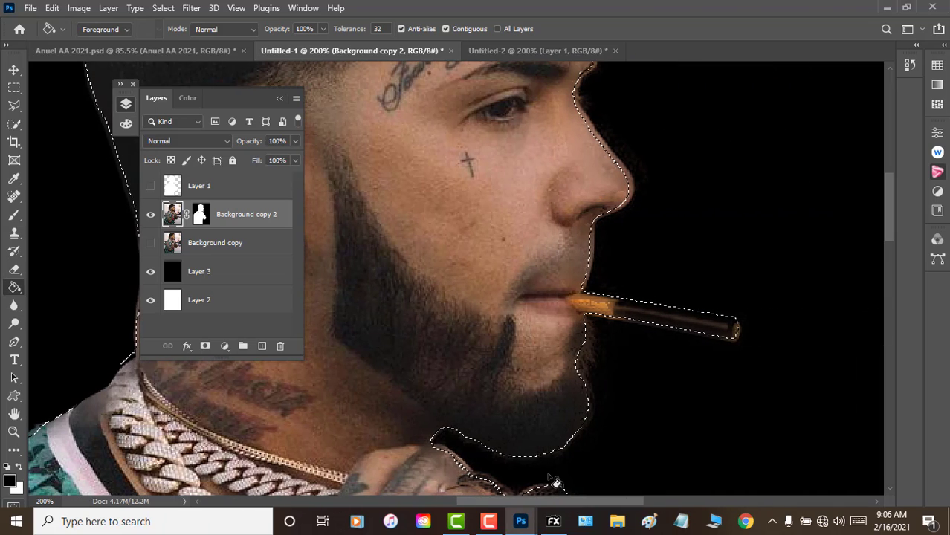
scroll(487, 268, down, 3)
scroll(487, 268, down, 2)
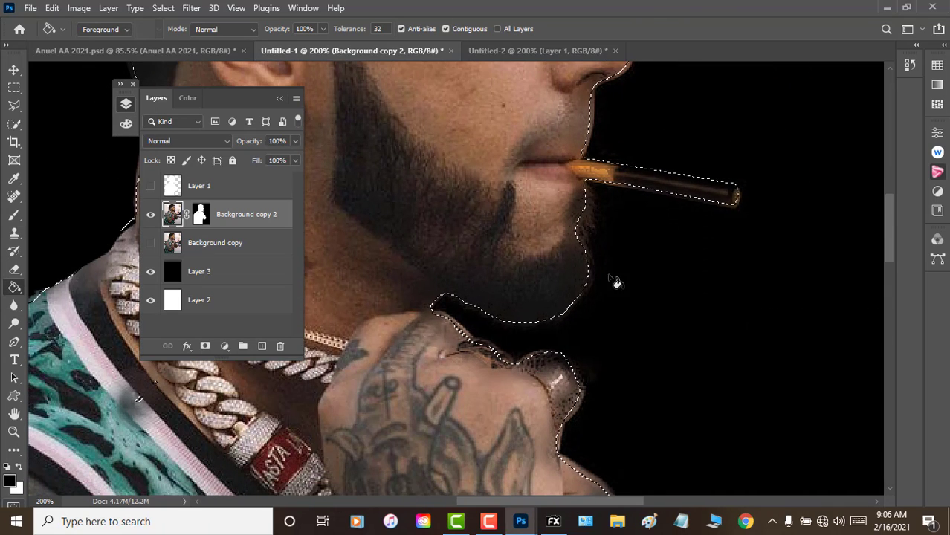
Select the Brush tool and view the other painting tools in its group.
click(13, 214)
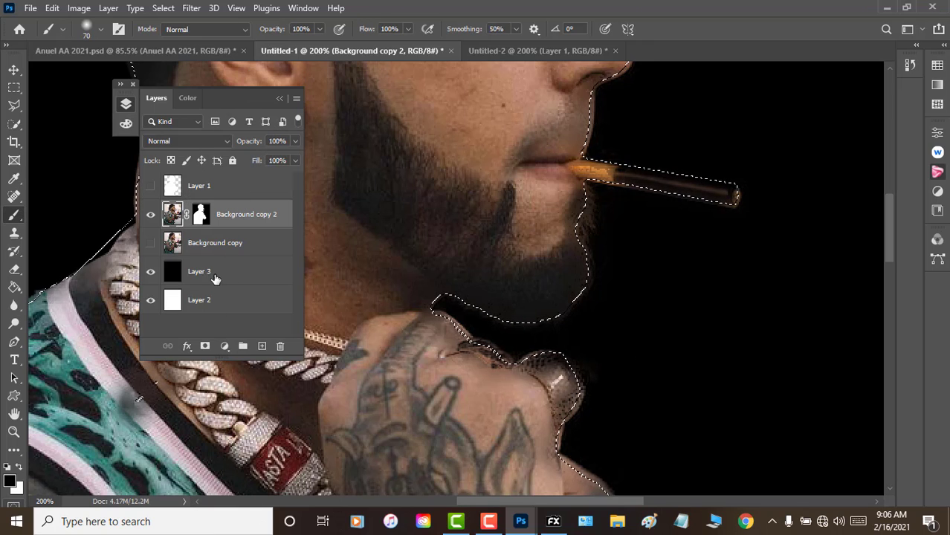
right_click(15, 215)
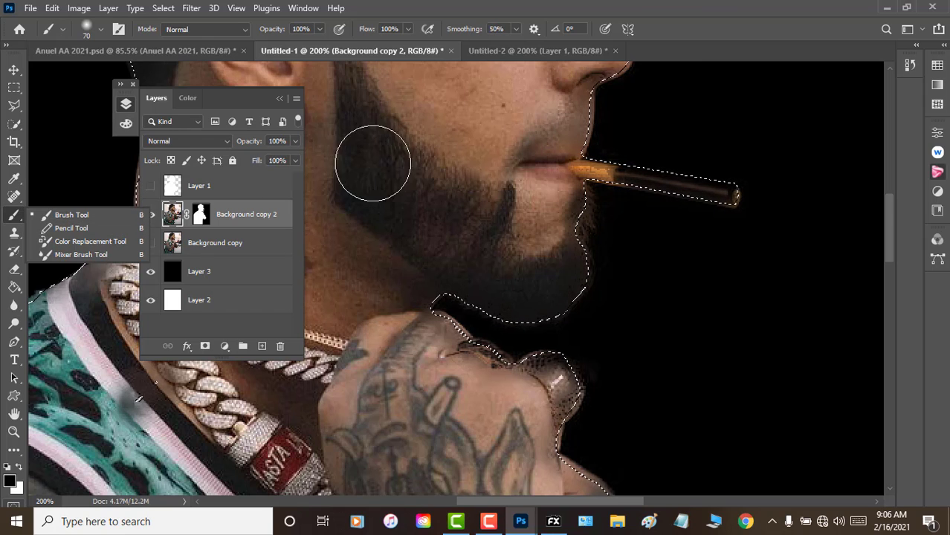
Choose the Rectangular Marquee and target the Background copy 2 layer mask.
click(13, 87)
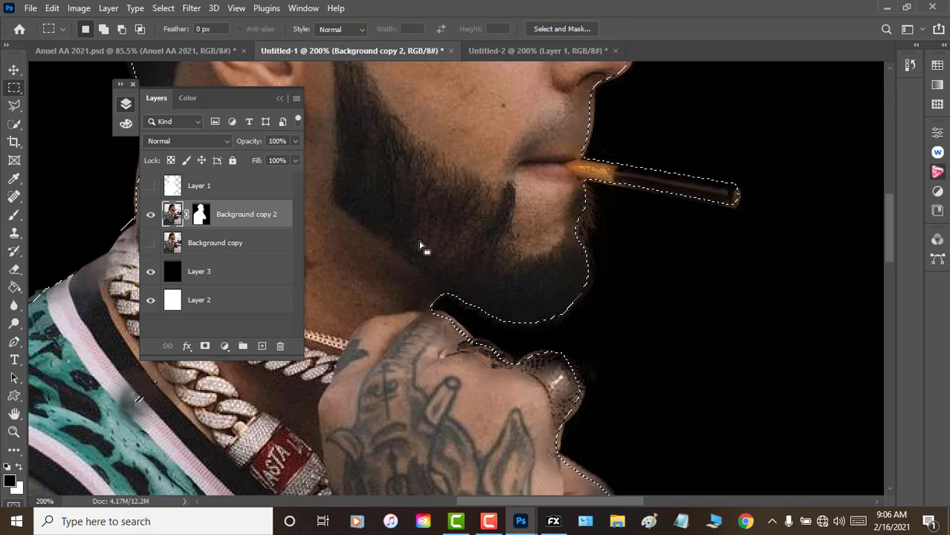
scroll(437, 268, up, 2)
scroll(441, 287, up, 3)
scroll(450, 297, up, 2)
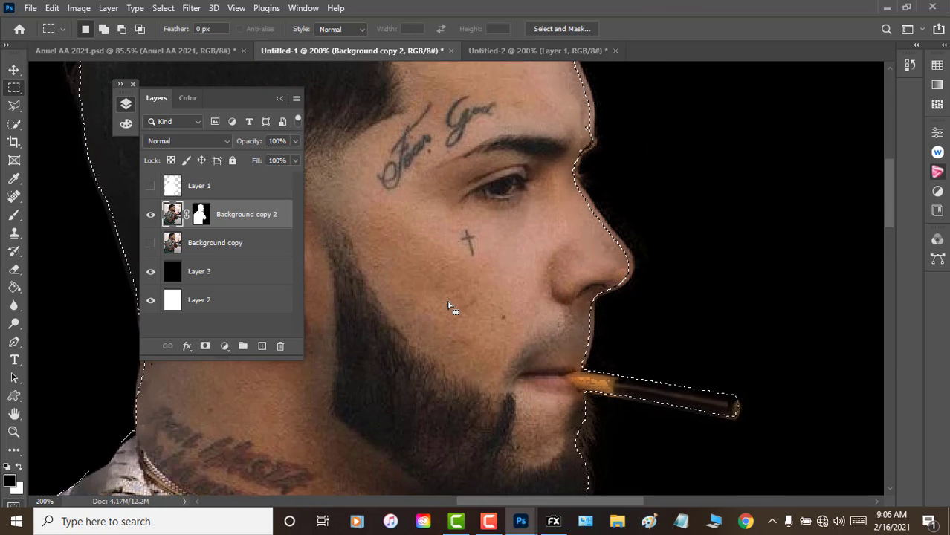
scroll(450, 305, up, 2)
scroll(450, 305, up, 2)
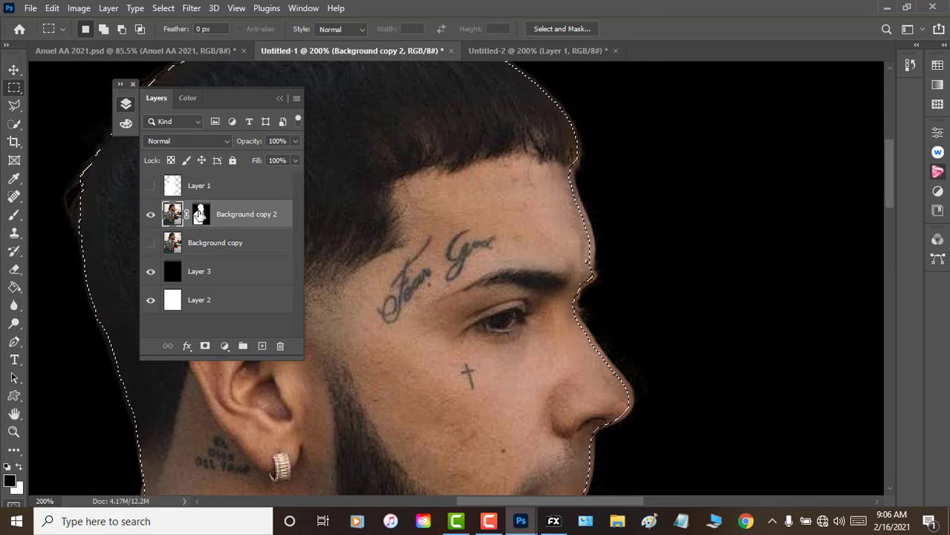
click(199, 213)
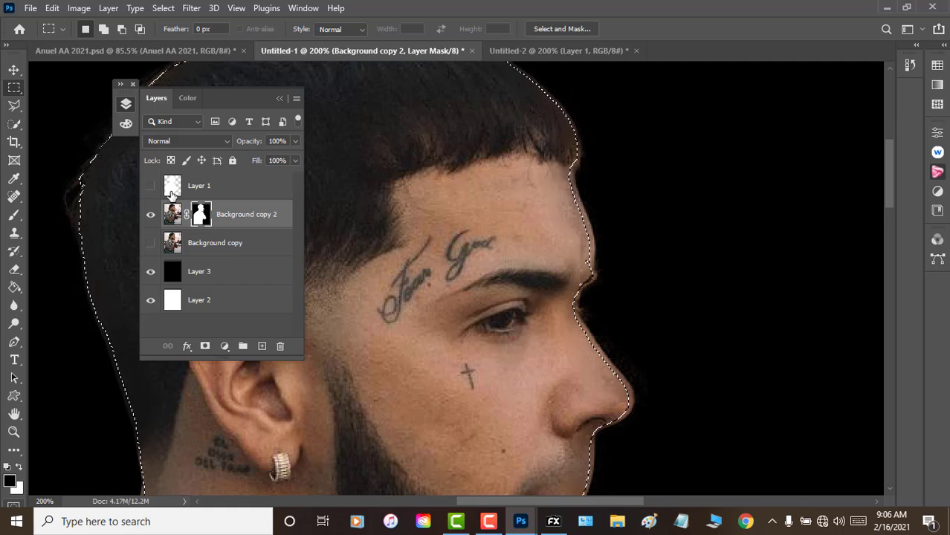
Hide Layer 1, black Layer 3 and white Layer 2 so the cutout sits on transparency.
click(151, 186)
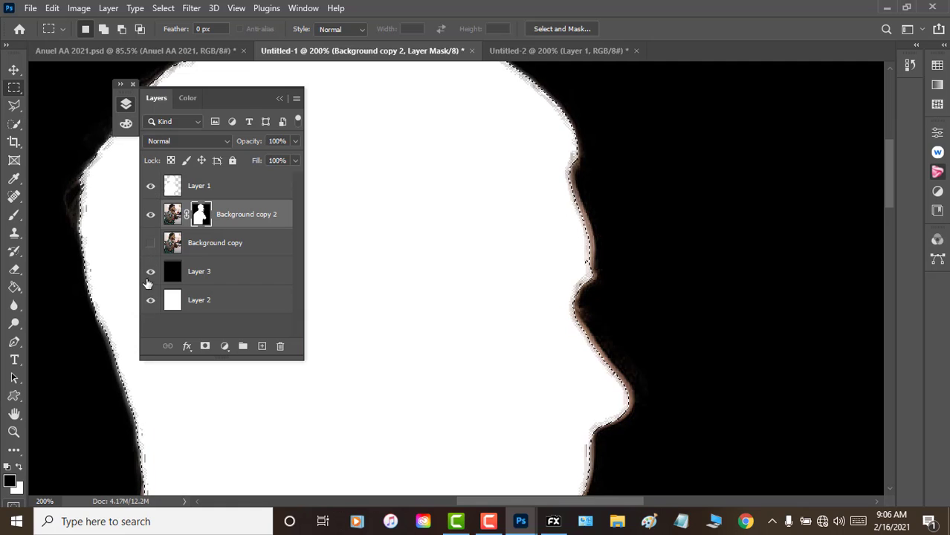
click(151, 272)
click(151, 300)
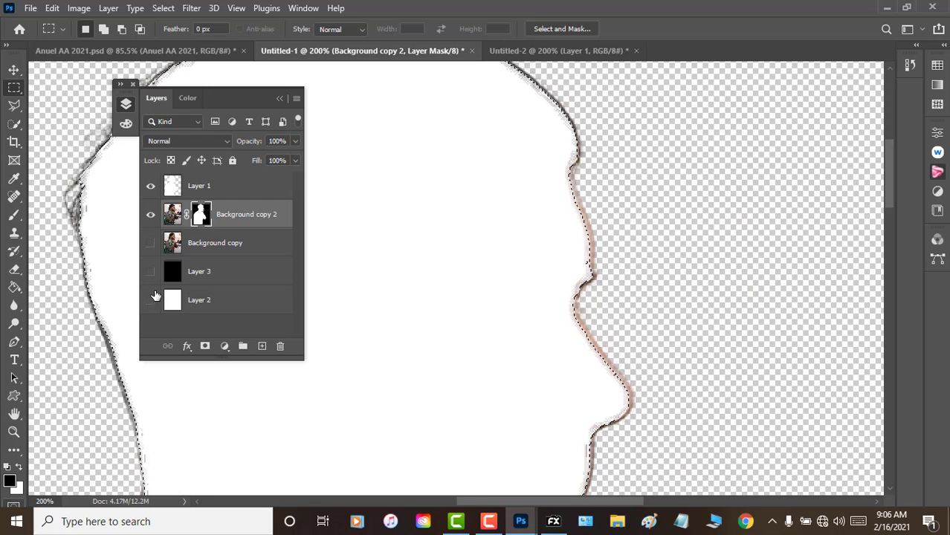
click(151, 186)
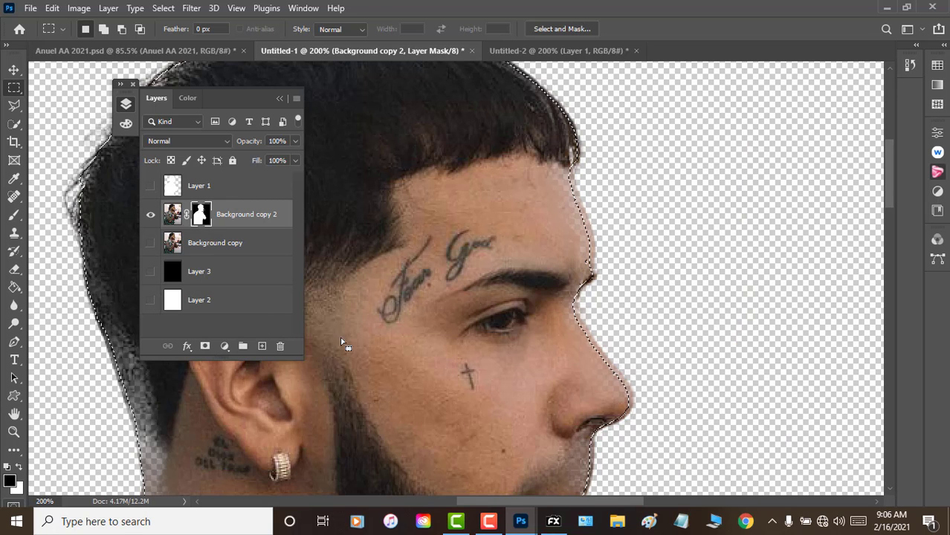
scroll(416, 365, up, 1)
scroll(417, 364, up, 2)
scroll(416, 364, up, 1)
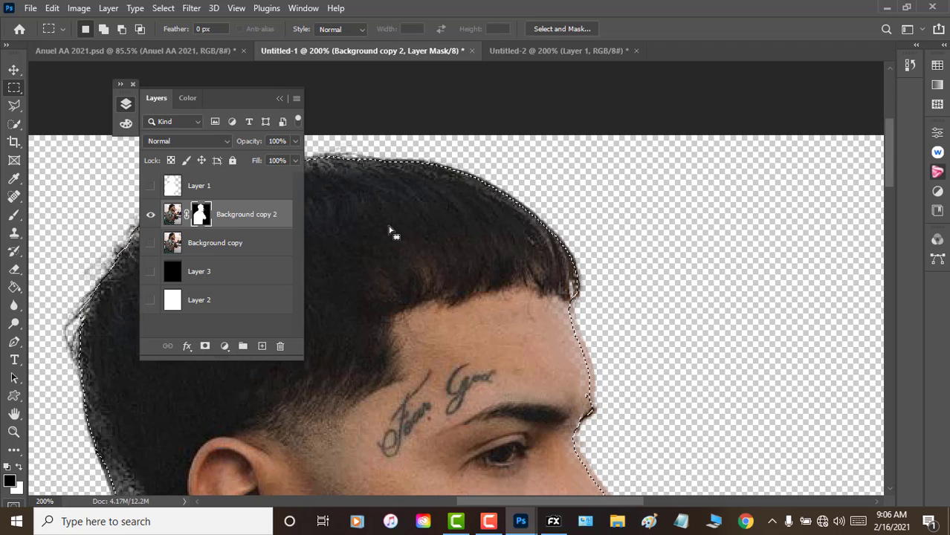
click(512, 54)
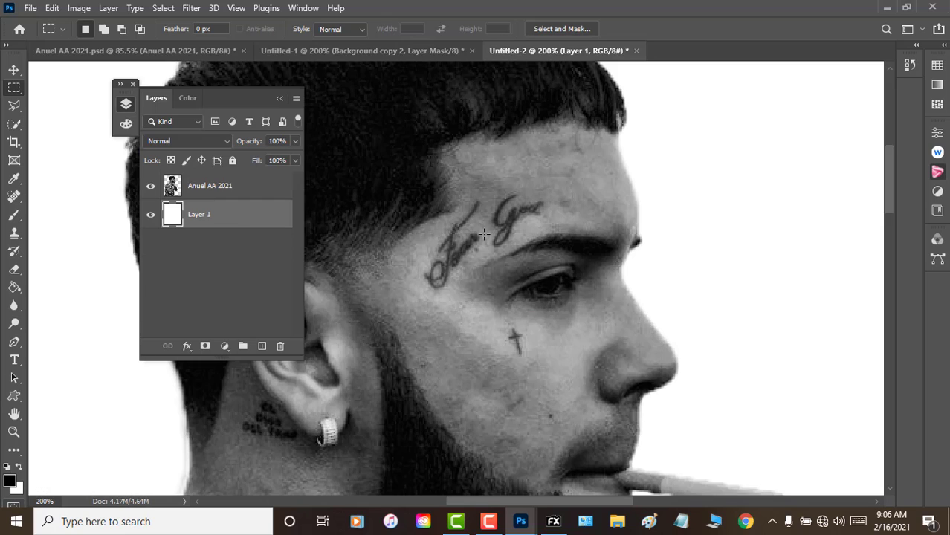
scroll(484, 270, down, 2)
scroll(487, 267, up, 1)
scroll(491, 264, up, 2)
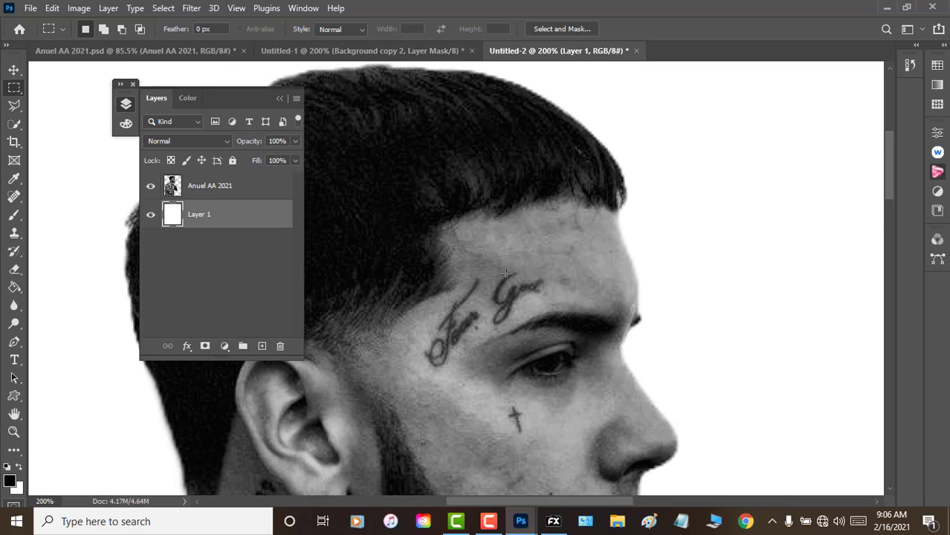
scroll(502, 260, up, 4)
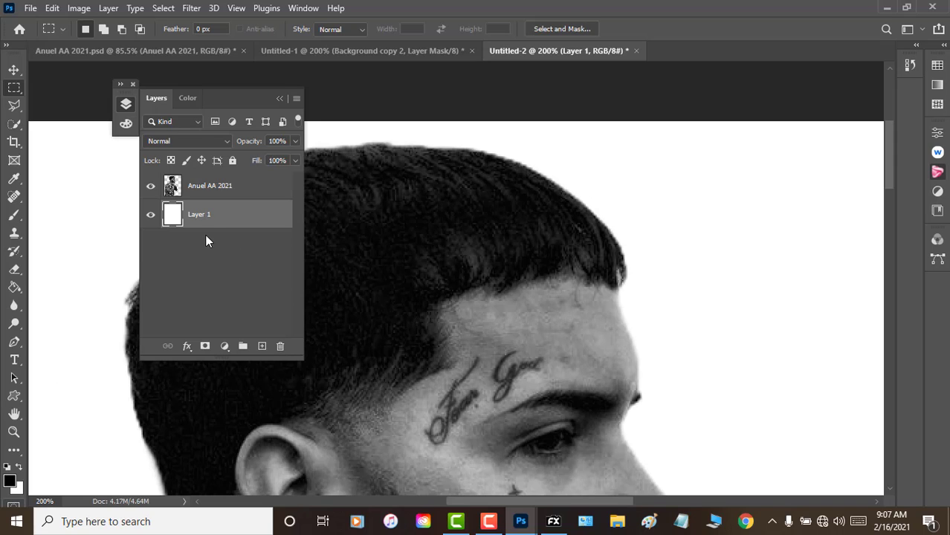
click(151, 215)
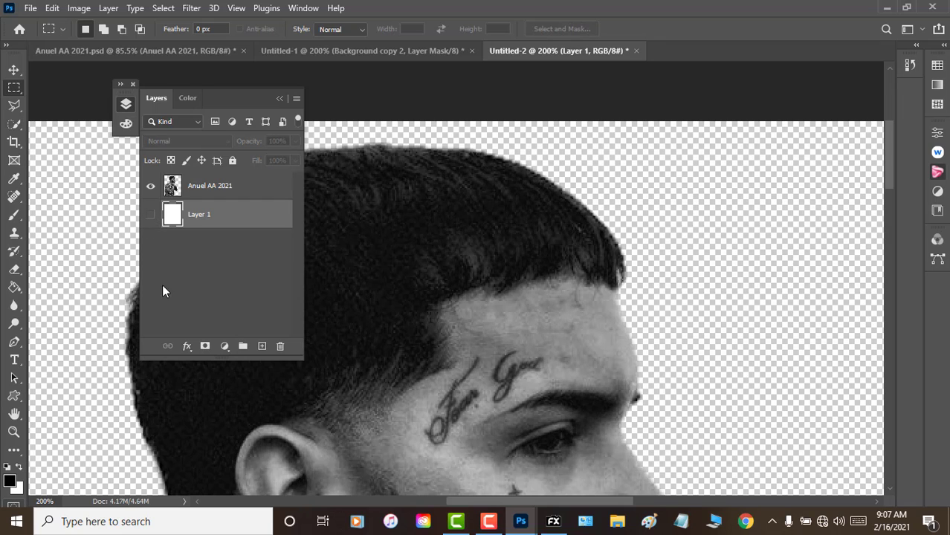
click(280, 98)
scroll(238, 234, down, 1)
scroll(238, 234, down, 2)
scroll(238, 234, down, 2)
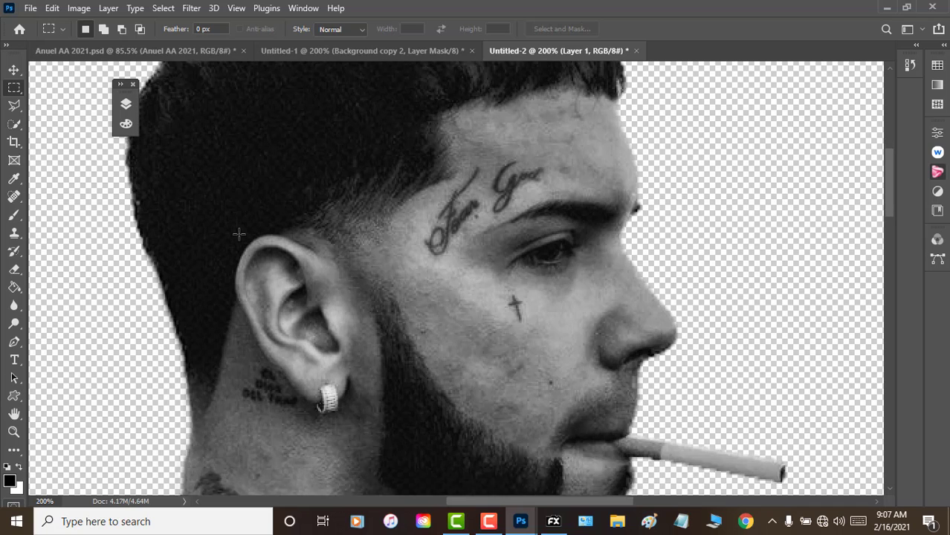
scroll(238, 234, up, 1)
scroll(238, 234, down, 1)
scroll(240, 234, up, 1)
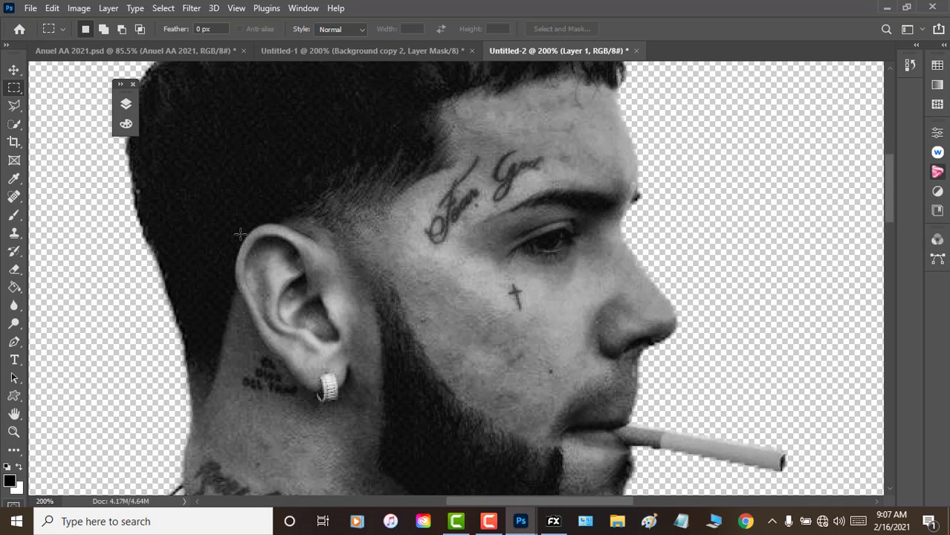
scroll(240, 234, down, 2)
scroll(239, 234, down, 3)
scroll(239, 234, up, 2)
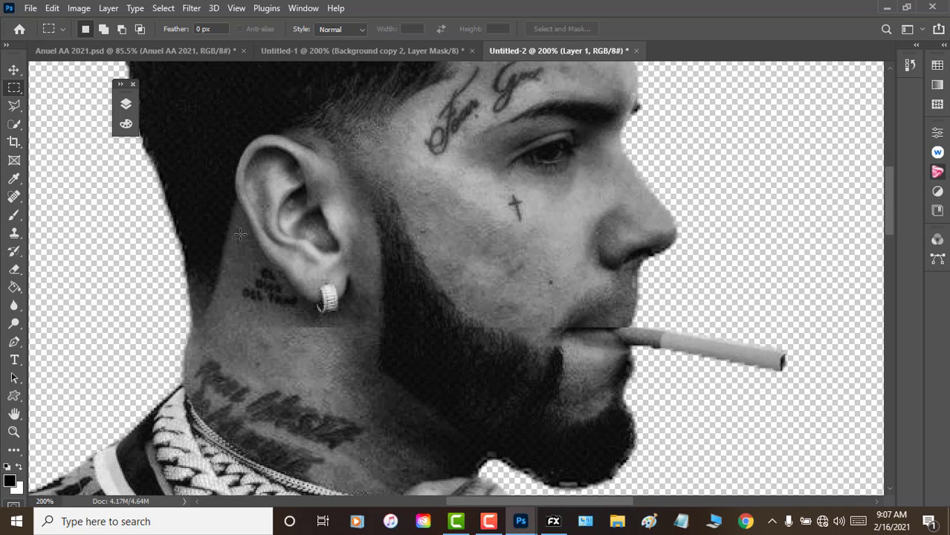
scroll(239, 234, up, 1)
scroll(239, 234, up, 2)
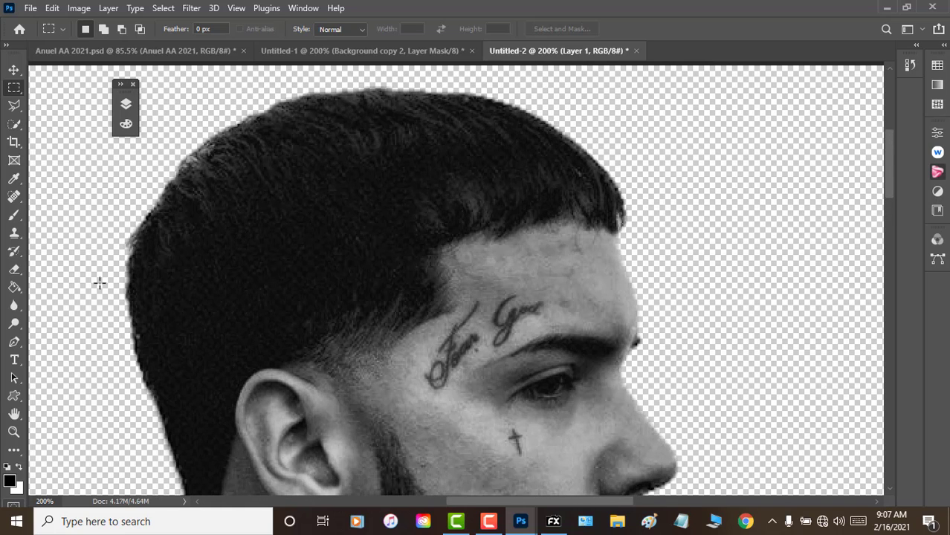
scroll(115, 326, down, 1)
scroll(119, 316, down, 1)
scroll(123, 314, up, 1)
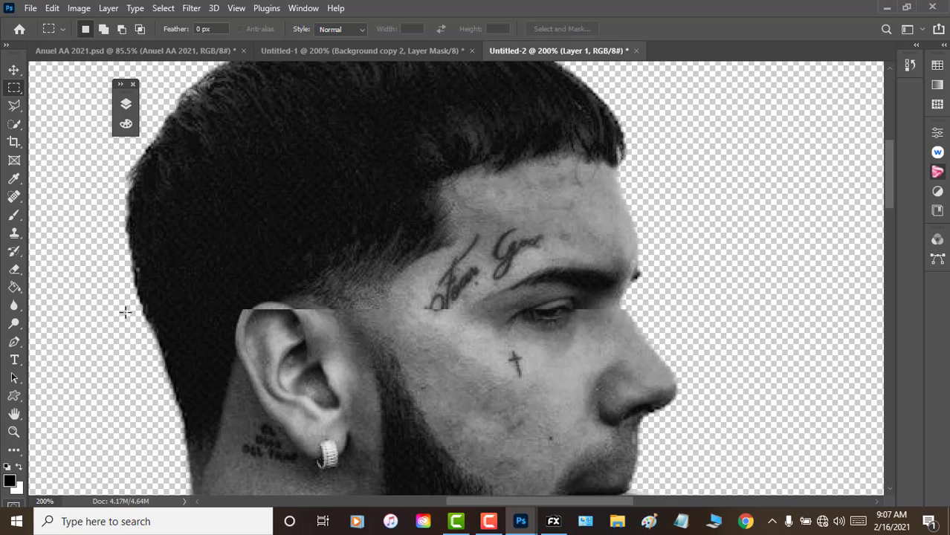
scroll(133, 301, up, 1)
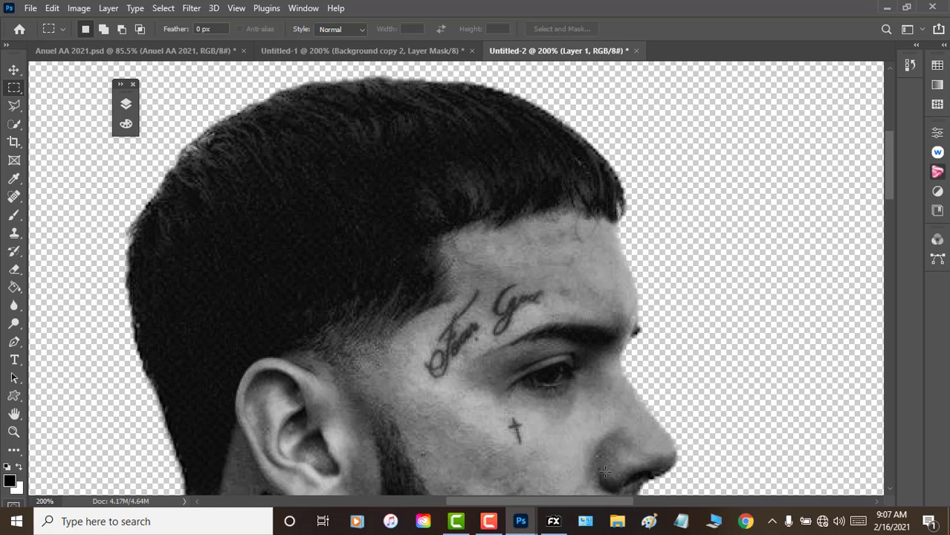
scroll(587, 495, left, 2)
scroll(520, 461, left, 3)
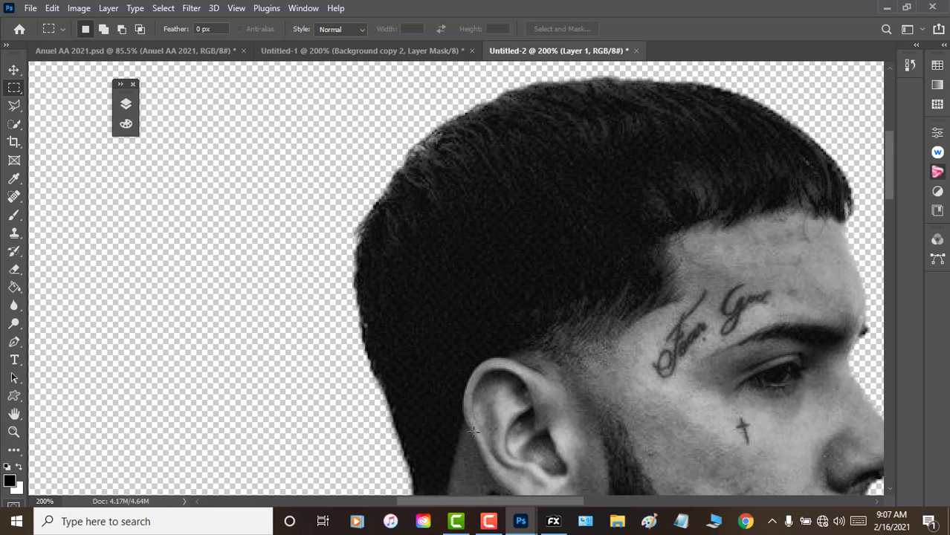
scroll(417, 413, down, 2)
scroll(418, 411, down, 2)
scroll(419, 409, down, 2)
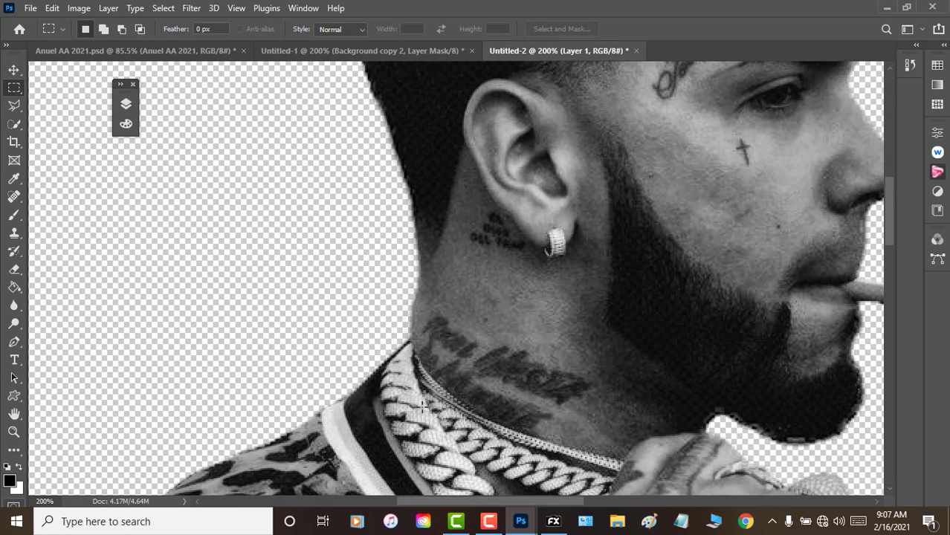
scroll(421, 407, down, 2)
scroll(421, 407, up, 1)
scroll(421, 381, up, 2)
scroll(421, 354, up, 2)
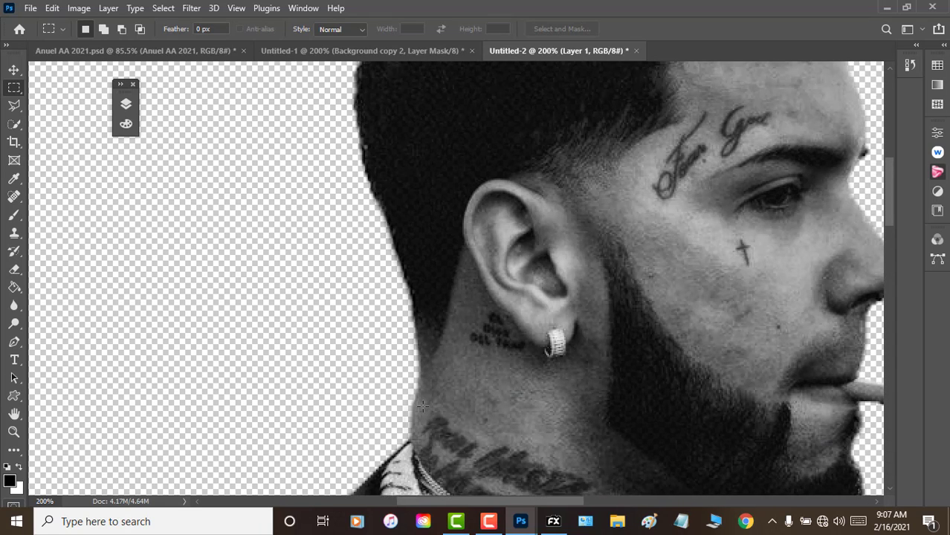
scroll(420, 327, up, 1)
scroll(369, 253, up, 2)
scroll(373, 313, up, 2)
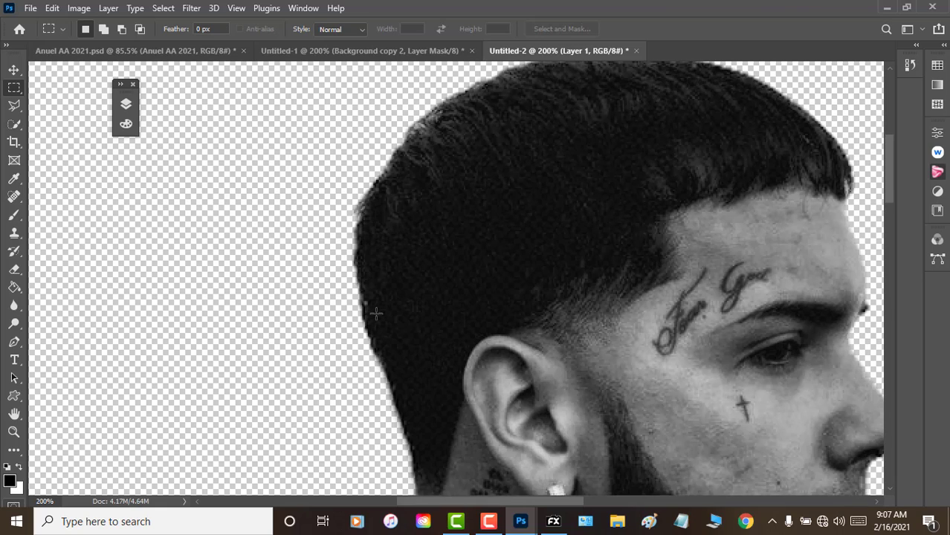
scroll(385, 307, up, 1)
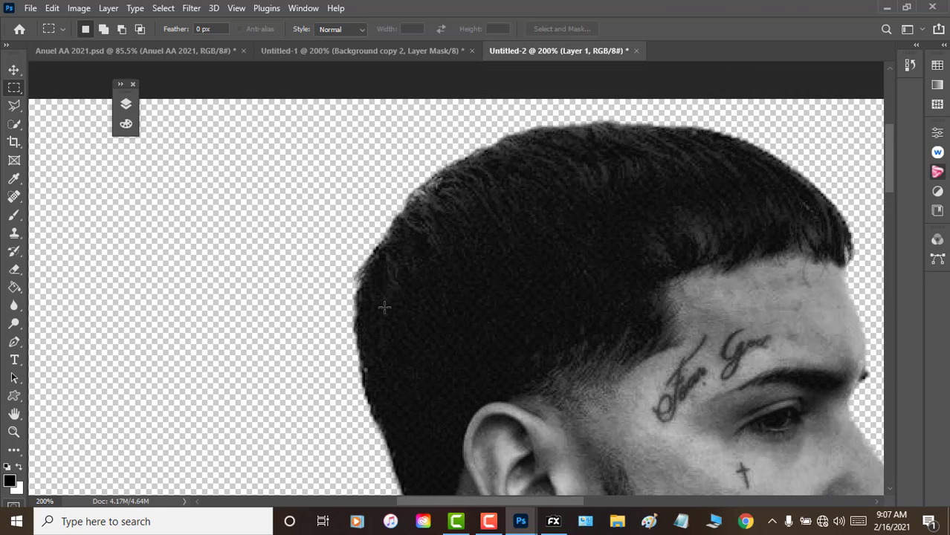
click(126, 104)
Show the white Layer 1, add Layer 2 above it, and fill Layer 2 black with the Paint Bucket.
click(152, 214)
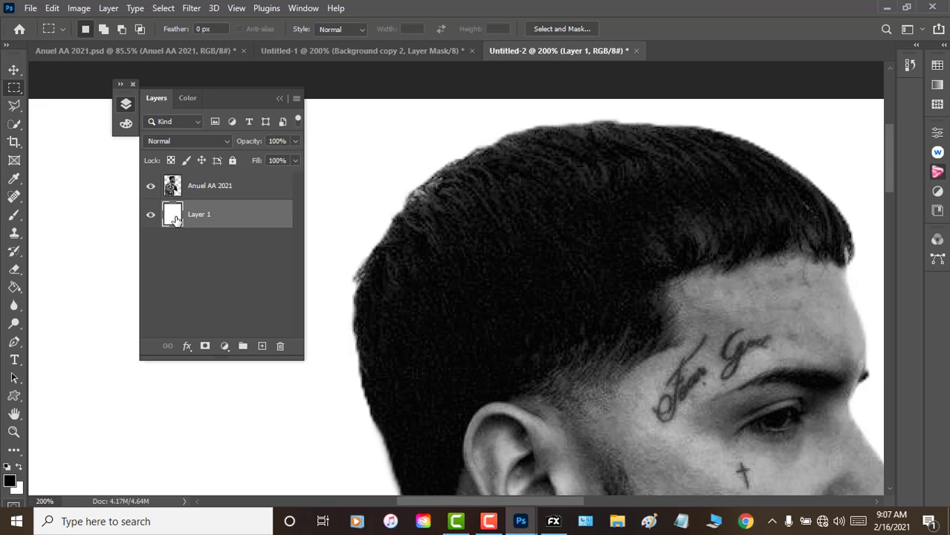
click(262, 346)
click(14, 217)
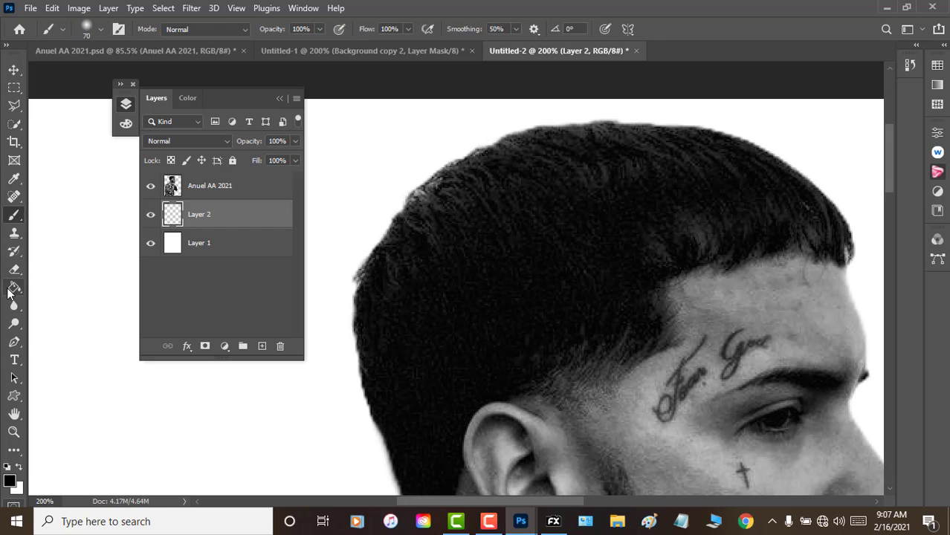
click(10, 290)
click(78, 350)
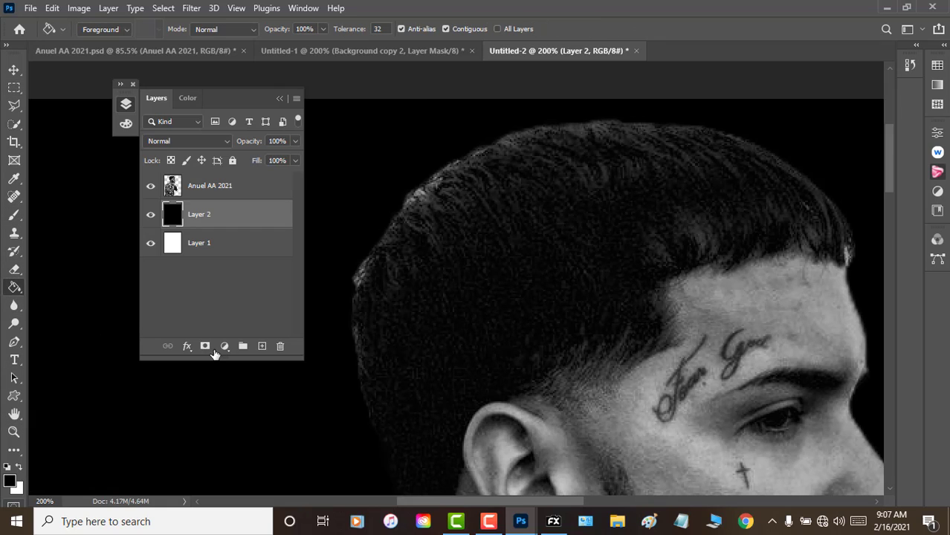
Merge Layer 2 down, merge the Anuel AA 2021 photo onto it, then return to Anuel AA 2021.psd.
scroll(482, 450, down, 3)
scroll(437, 368, down, 3)
scroll(437, 368, down, 2)
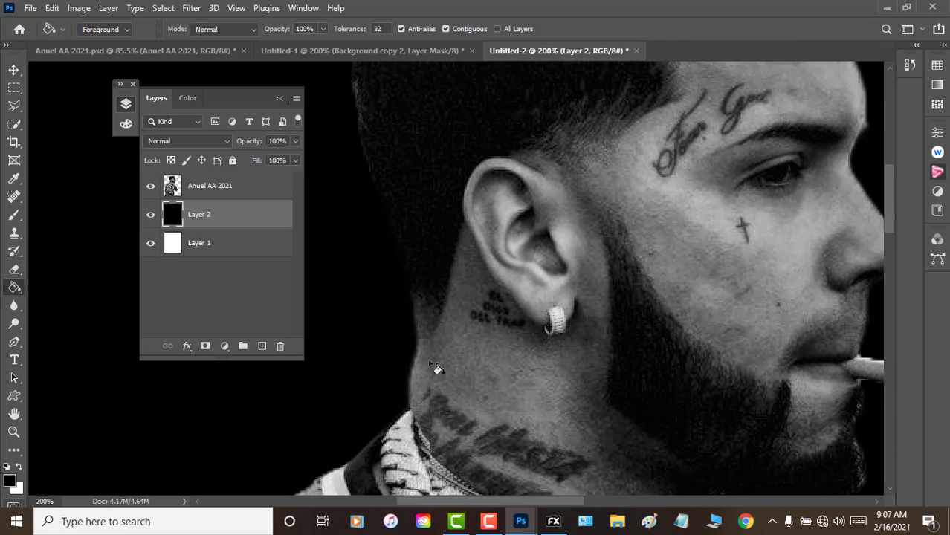
scroll(437, 368, down, 3)
scroll(437, 368, up, 3)
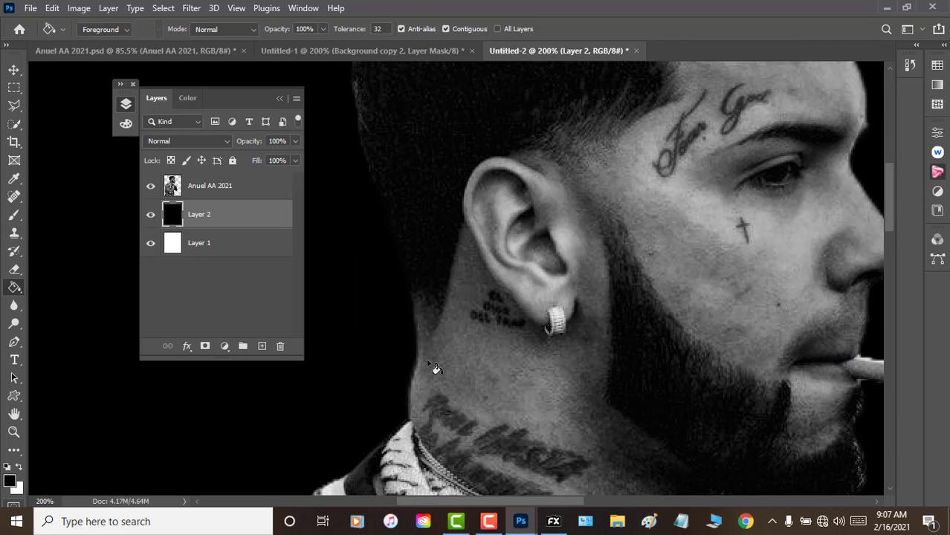
key(ctrl+e)
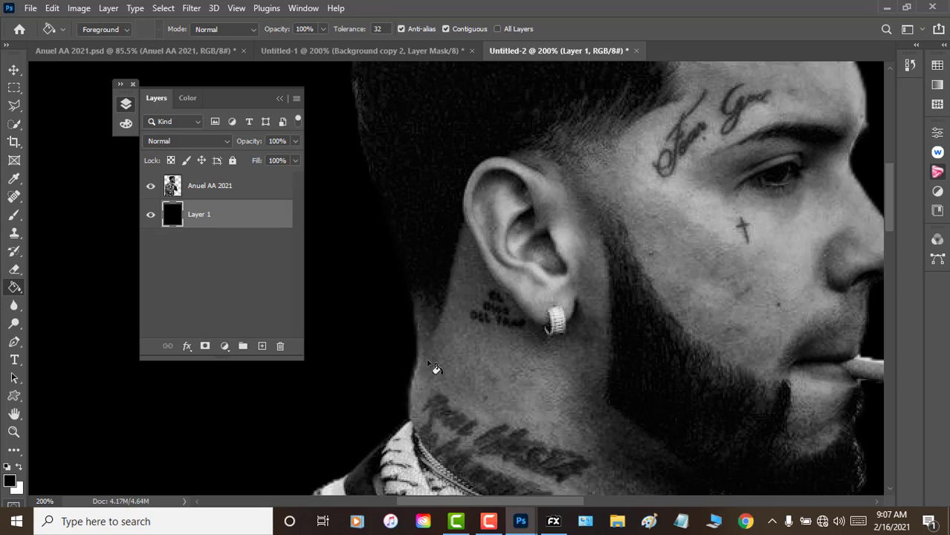
click(188, 192)
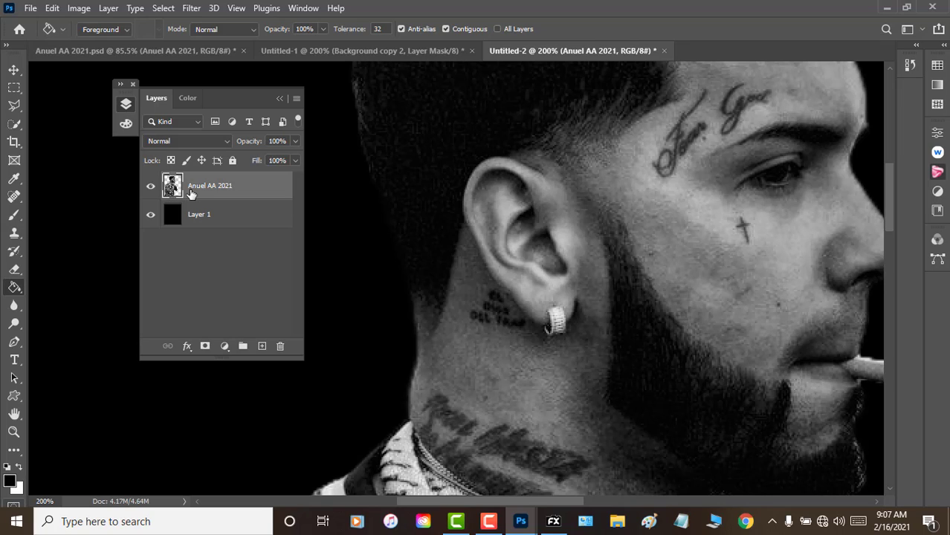
key(ctrl+e)
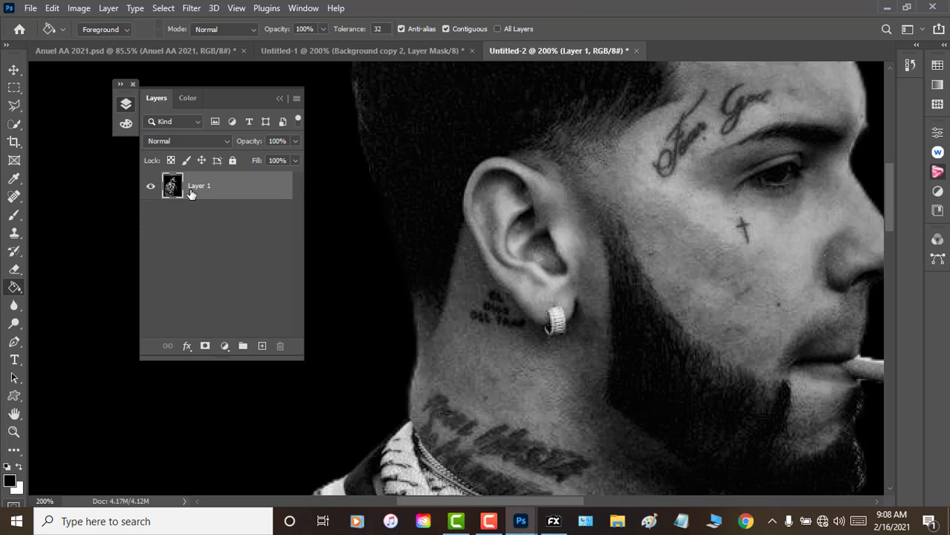
click(163, 54)
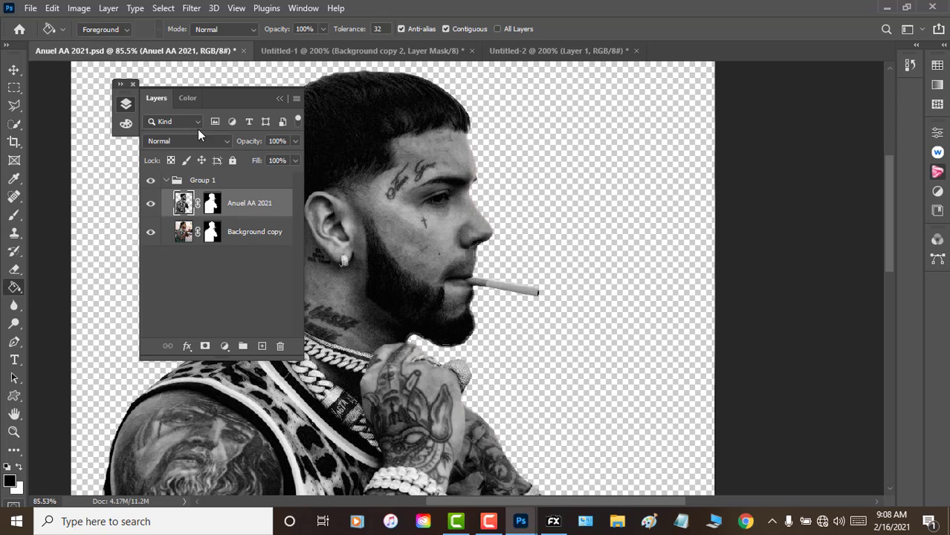
Duplicate Untitled-1's Layer 1 into the Untitled-2 document as Layer 2.
click(305, 51)
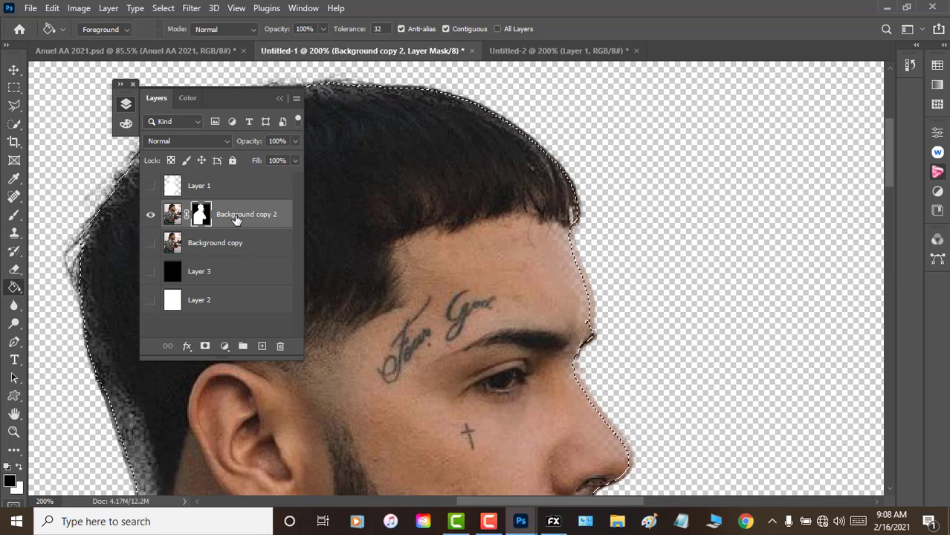
right_click(211, 192)
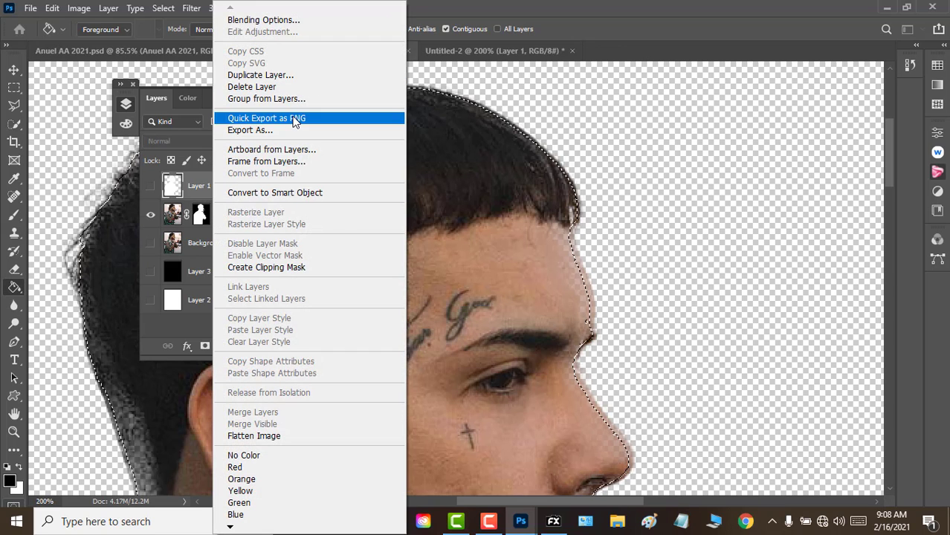
click(282, 75)
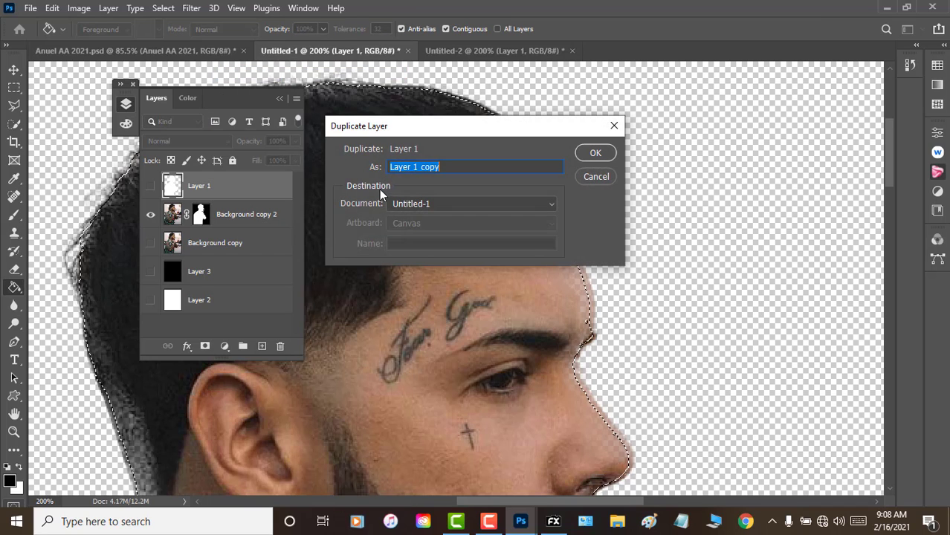
click(412, 203)
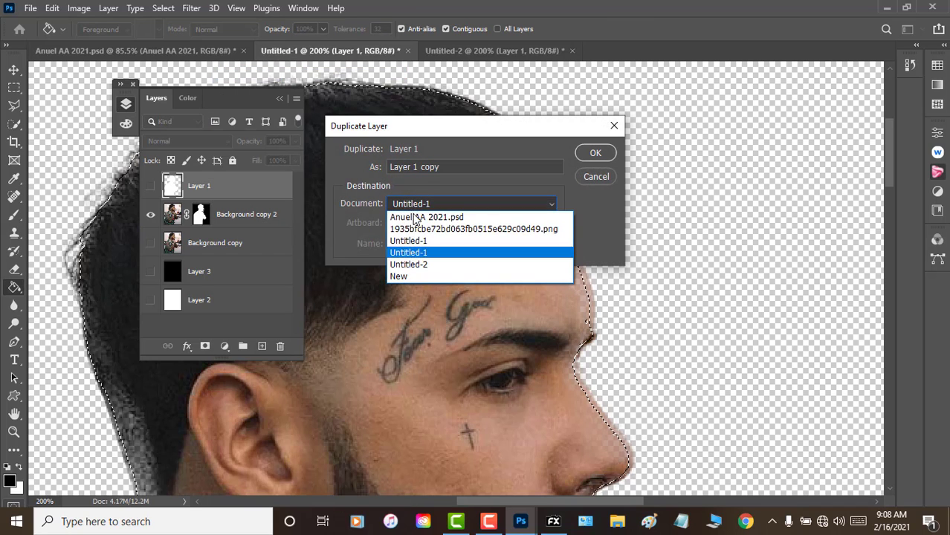
click(407, 265)
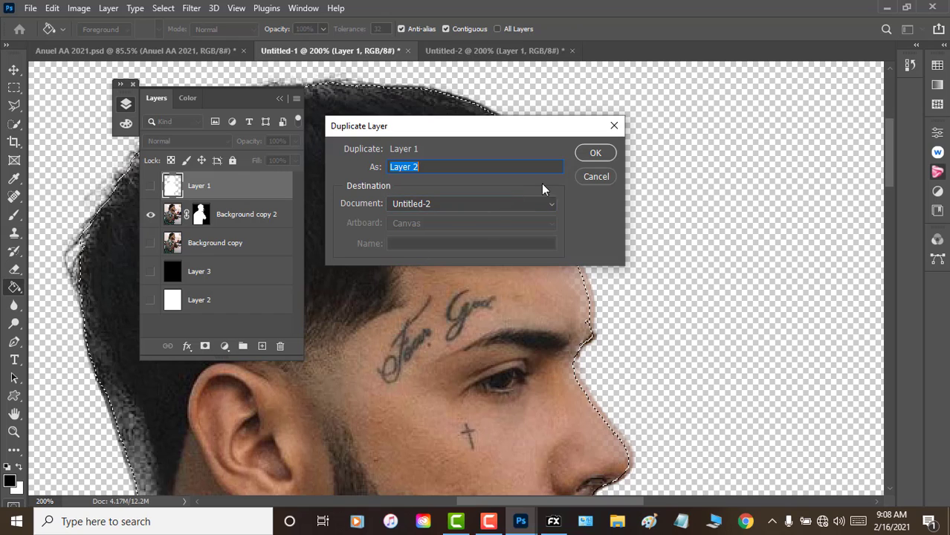
click(597, 152)
Load the man's outline from Layer 2's thumbnail as a selection, keeping Layer 2 hidden.
click(494, 51)
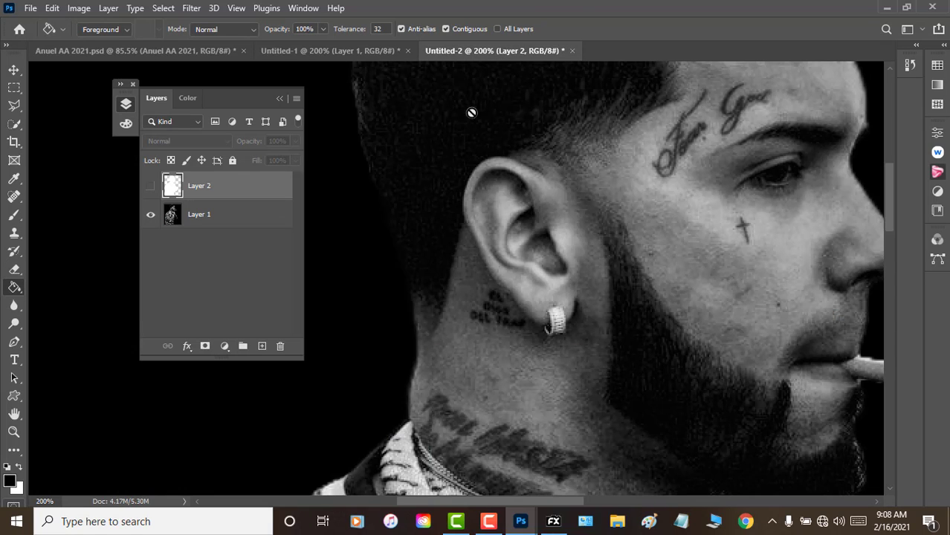
click(153, 187)
click(154, 189)
ctrl+click(176, 192)
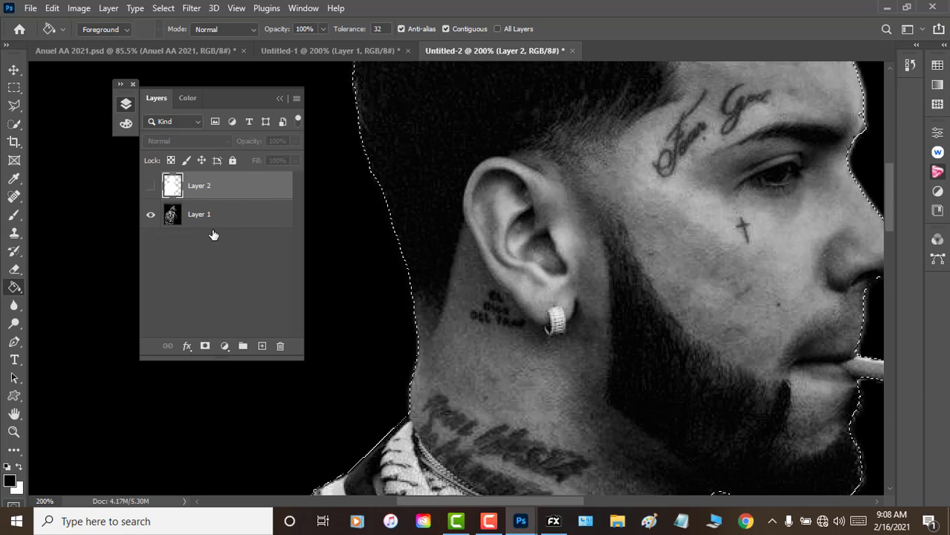
click(278, 99)
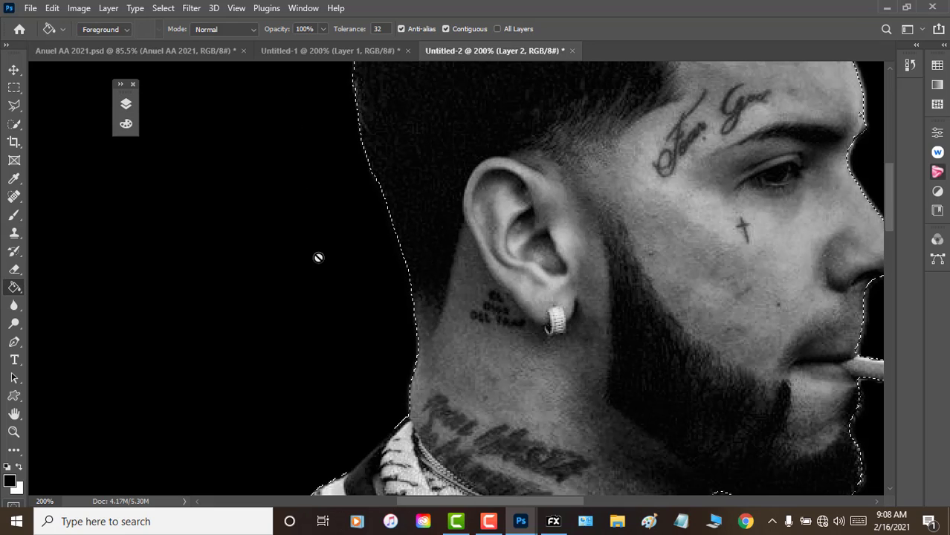
scroll(319, 256, down, 4)
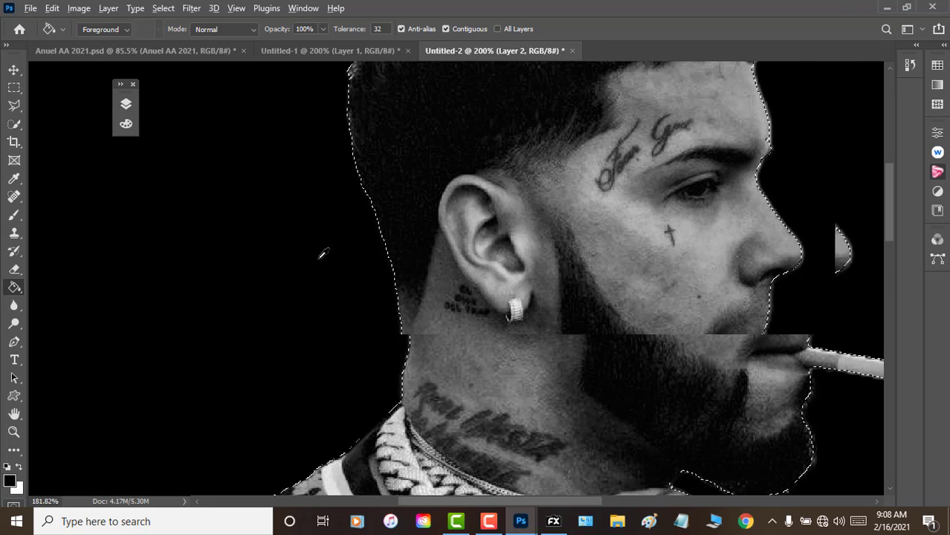
scroll(322, 253, down, 3)
scroll(322, 254, down, 2)
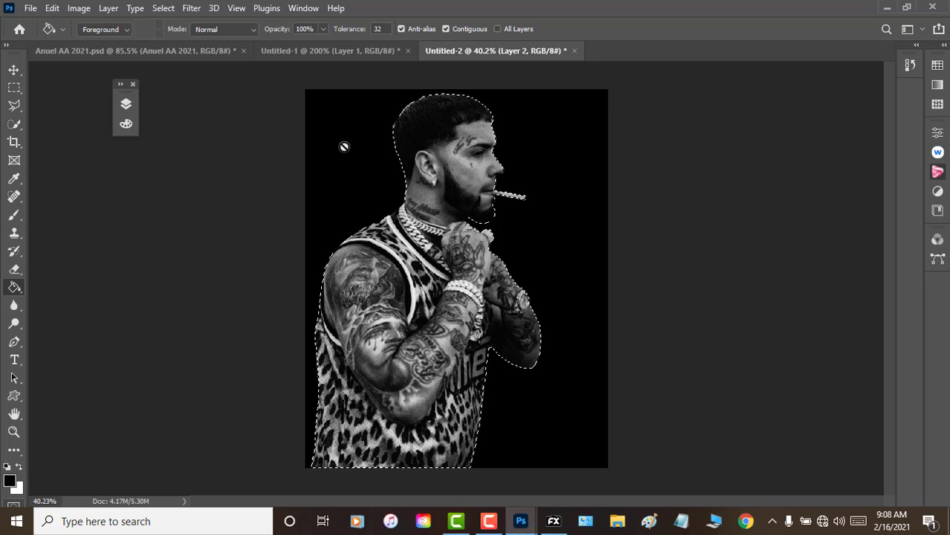
click(126, 105)
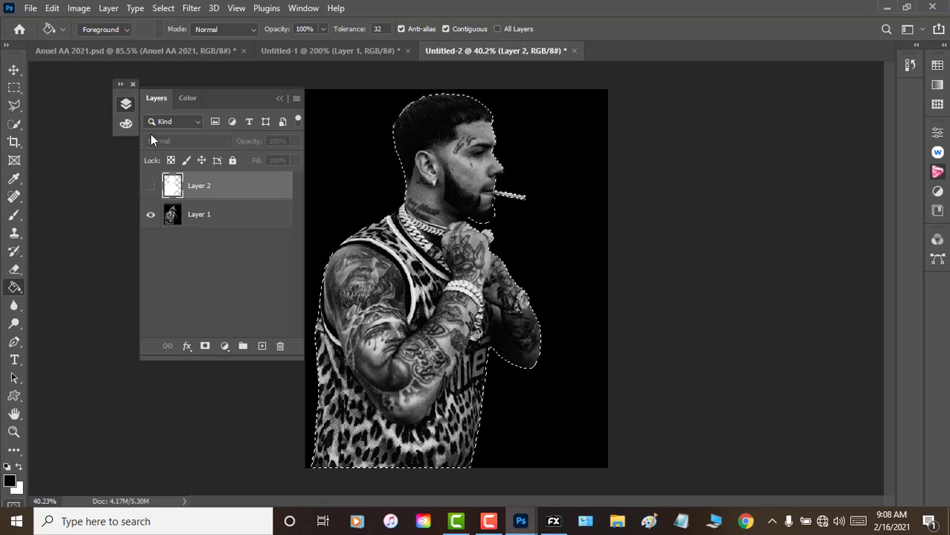
click(126, 105)
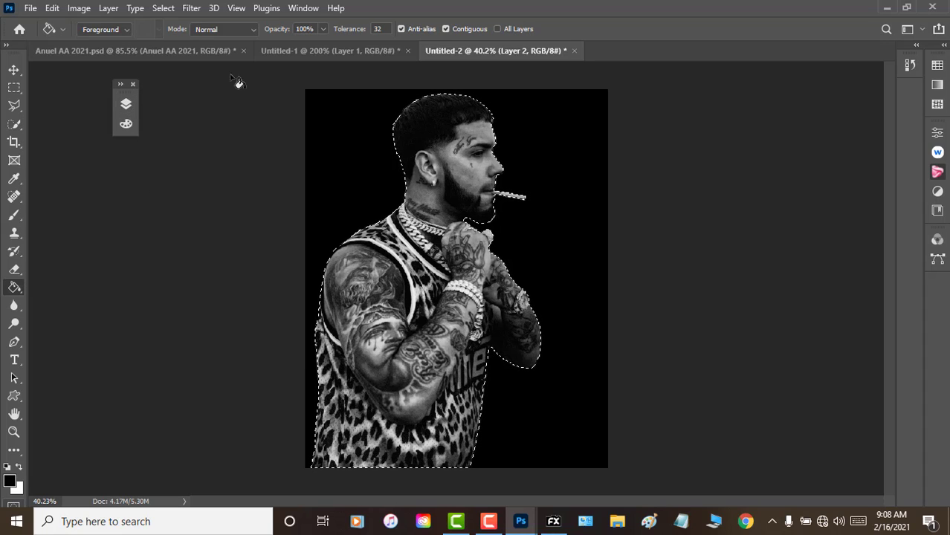
Make Layer 1 active, pick the Quick Selection tool (W) and open Select and Mask.
click(237, 8)
click(236, 8)
click(13, 88)
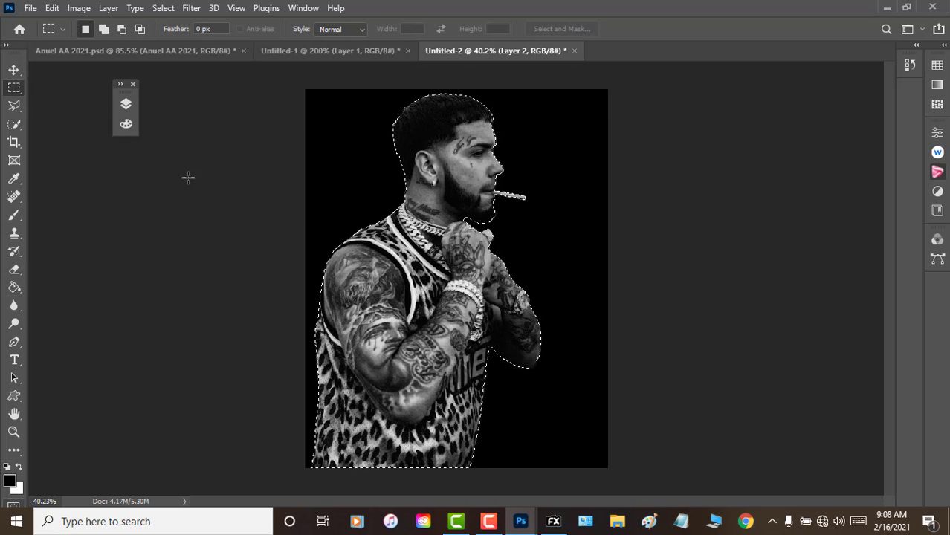
click(126, 104)
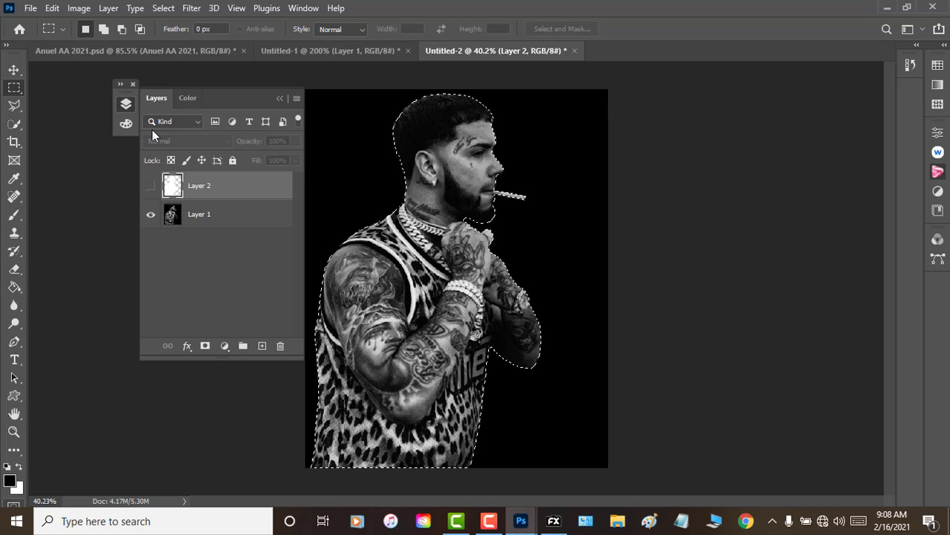
click(197, 220)
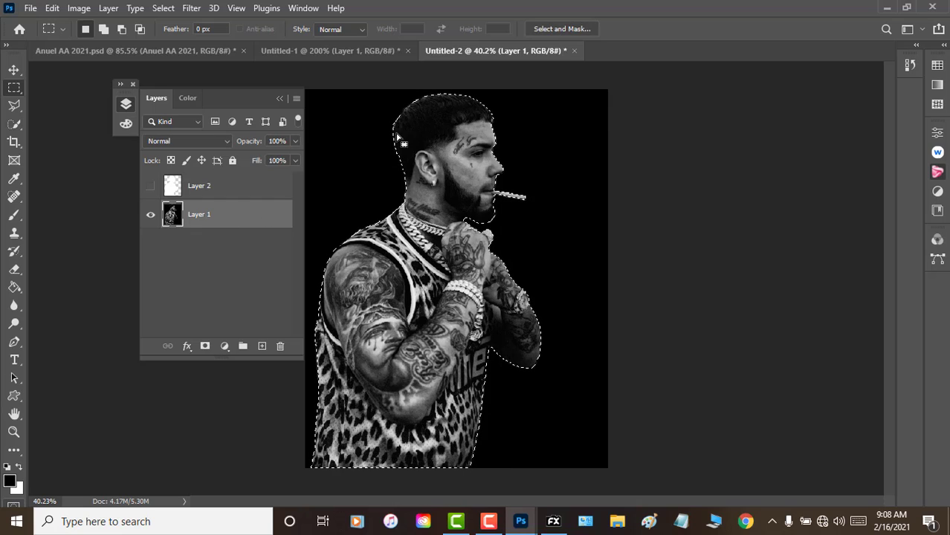
click(15, 71)
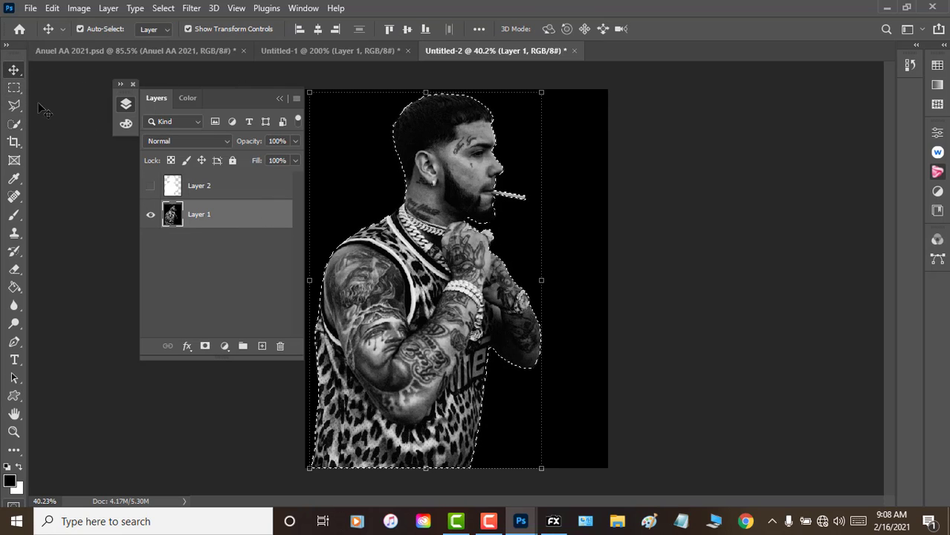
click(14, 87)
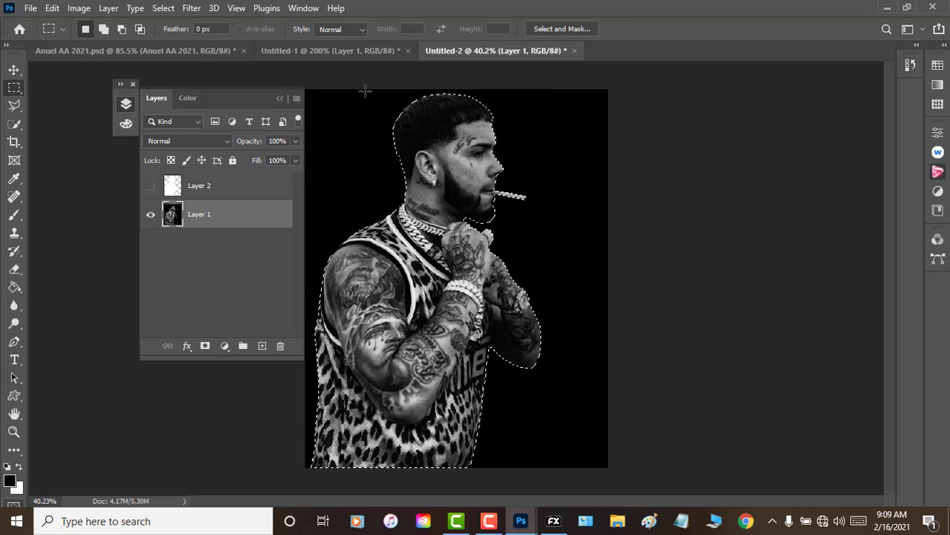
key(w)
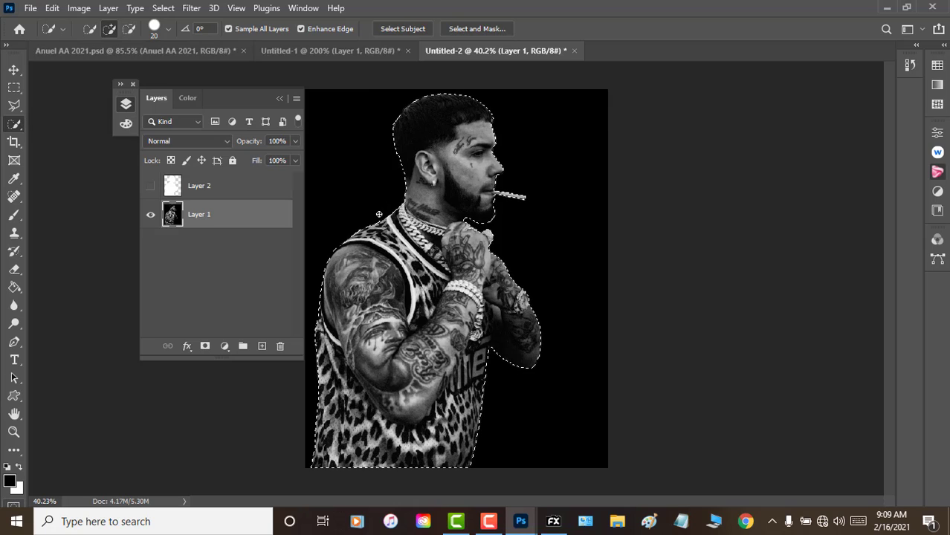
click(478, 29)
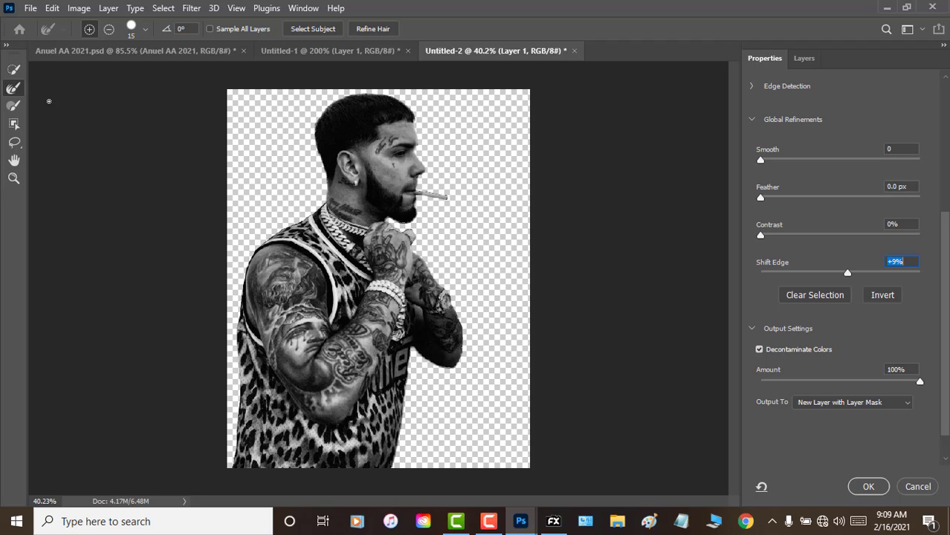
click(14, 178)
click(306, 119)
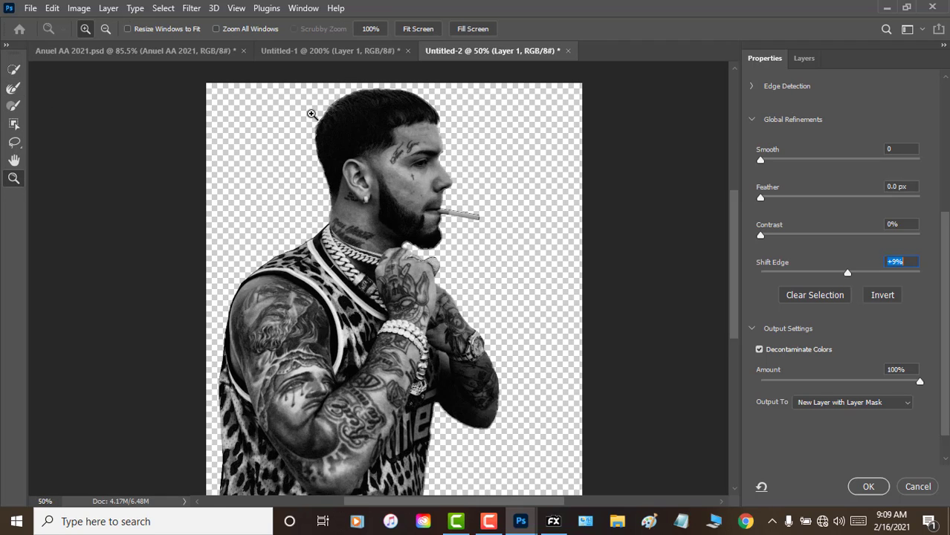
click(311, 110)
click(304, 149)
click(308, 162)
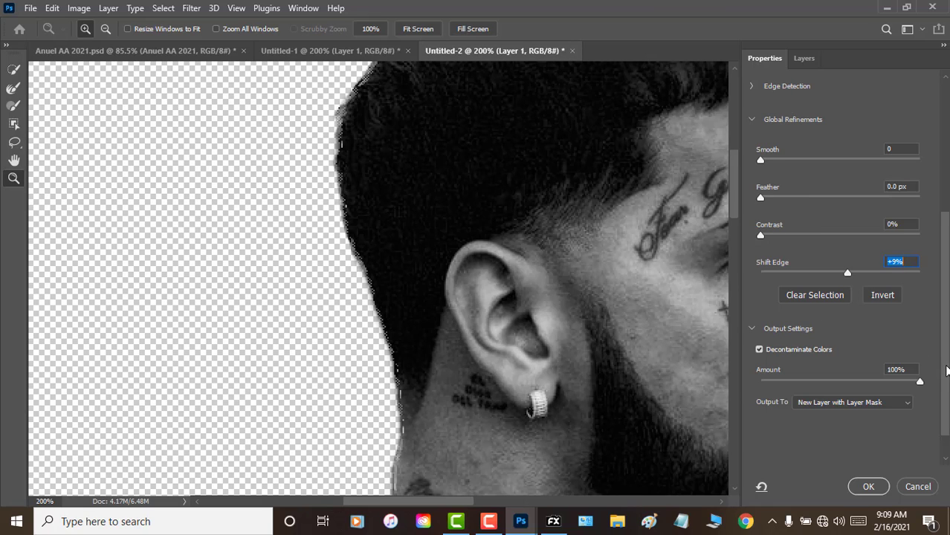
scroll(947, 370, up, 3)
scroll(946, 370, down, 4)
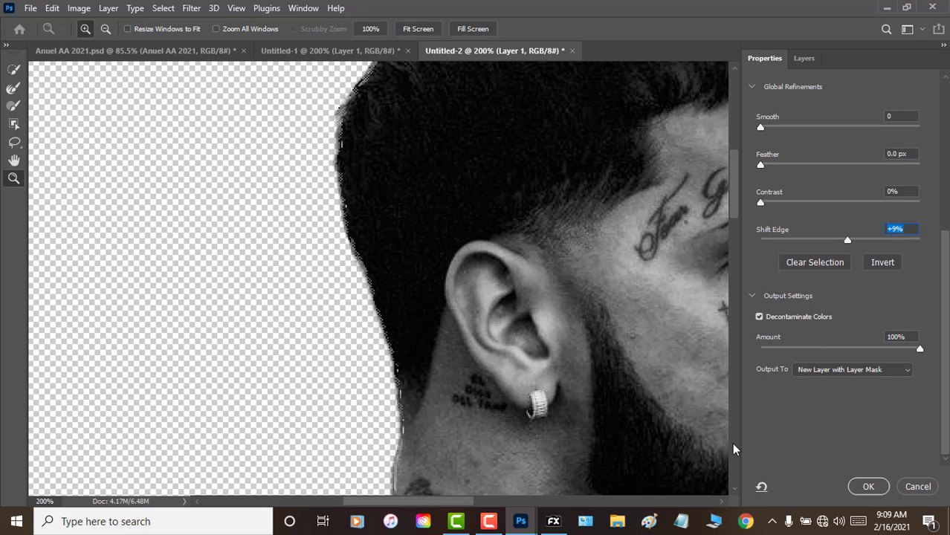
drag(735, 210, 734, 189)
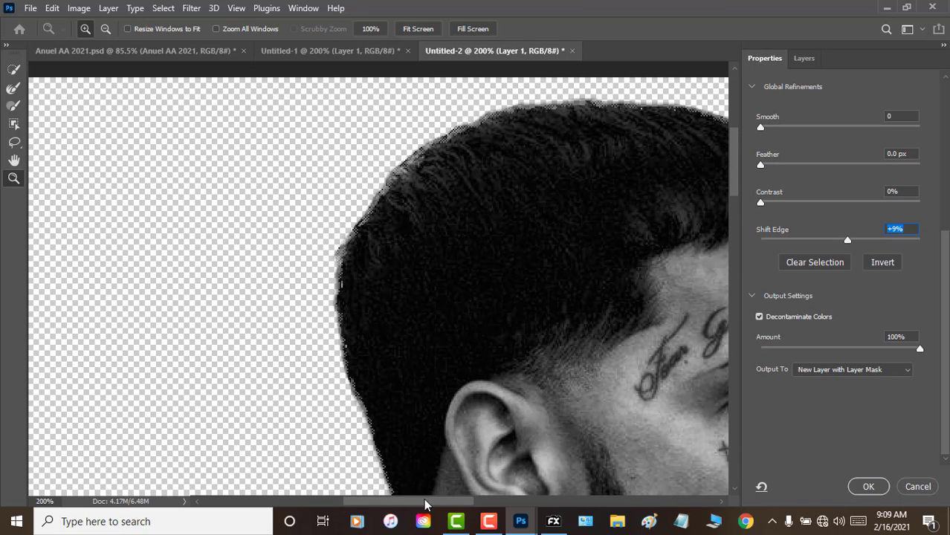
drag(425, 506, 469, 491)
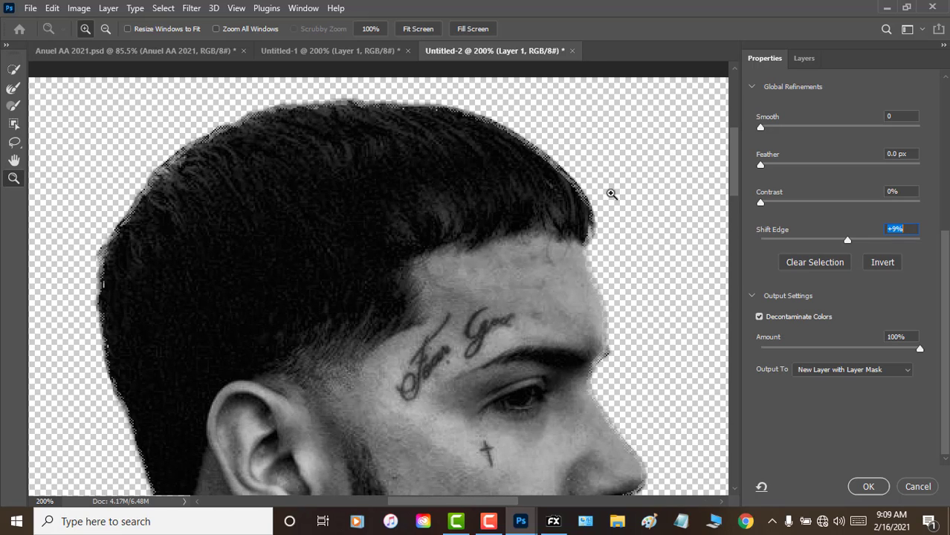
Refine Edge Brush the hair, neck and chin, then output a New Layer with Layer Mask.
click(15, 89)
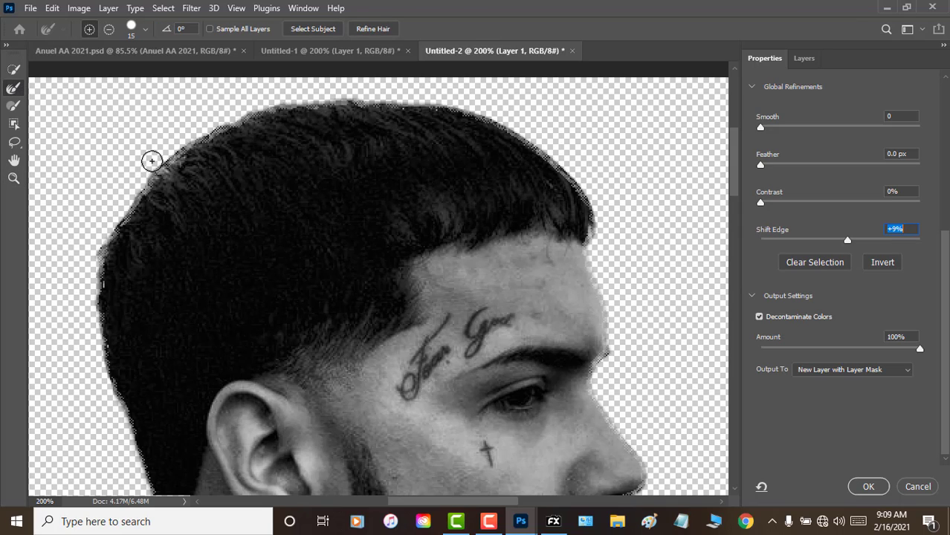
mouse_move(154, 168)
mouse_down()
mouse_move(126, 208)
mouse_move(261, 111)
mouse_move(422, 98)
mouse_move(467, 106)
mouse_move(555, 152)
mouse_move(584, 193)
mouse_move(596, 248)
mouse_move(595, 225)
mouse_up()
mouse_move(565, 170)
mouse_down()
mouse_move(519, 127)
mouse_move(431, 95)
mouse_move(268, 105)
mouse_move(189, 141)
mouse_move(118, 217)
mouse_up()
mouse_move(97, 292)
mouse_down()
mouse_move(100, 366)
mouse_move(123, 431)
mouse_move(140, 423)
mouse_move(132, 420)
mouse_up()
drag(735, 191, 733, 215)
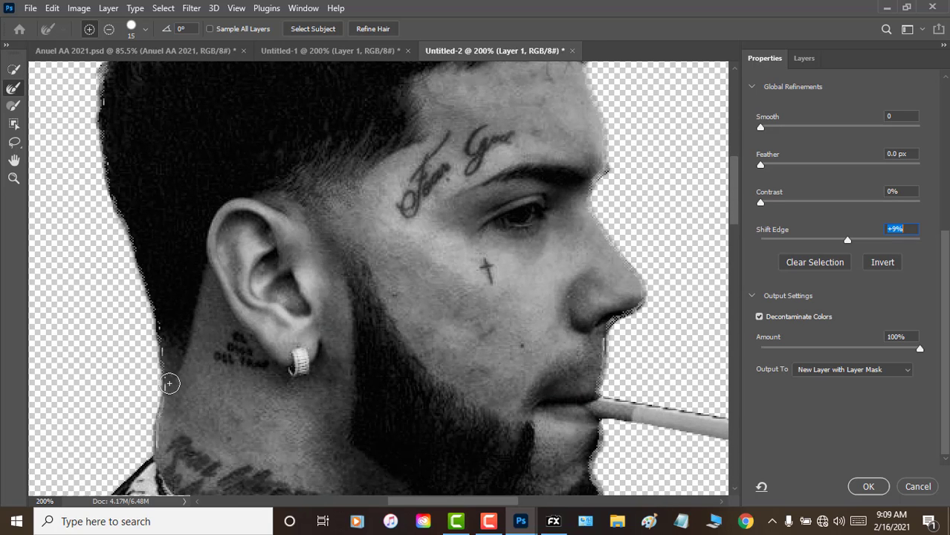
drag(165, 357, 115, 206)
drag(732, 223, 729, 252)
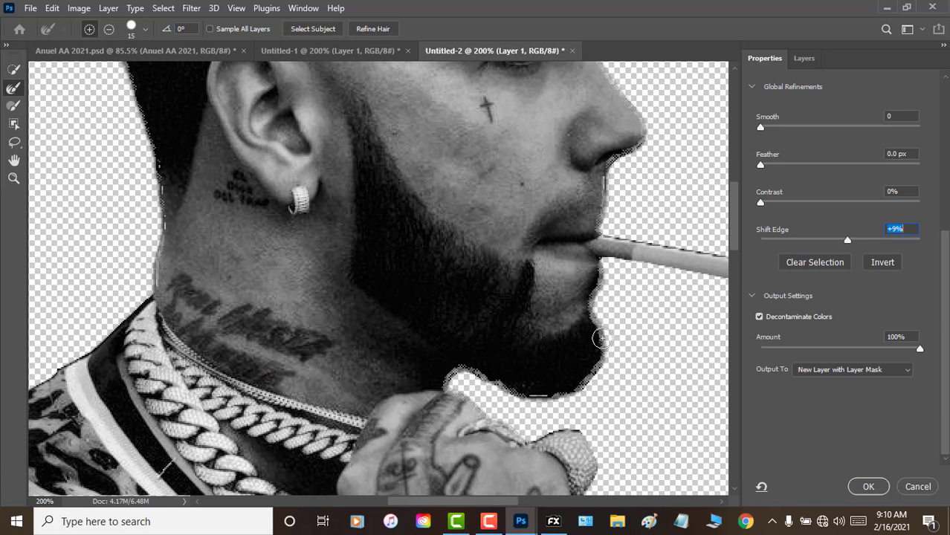
mouse_move(601, 338)
mouse_down()
mouse_move(593, 377)
mouse_move(536, 400)
mouse_move(465, 366)
mouse_up()
click(877, 486)
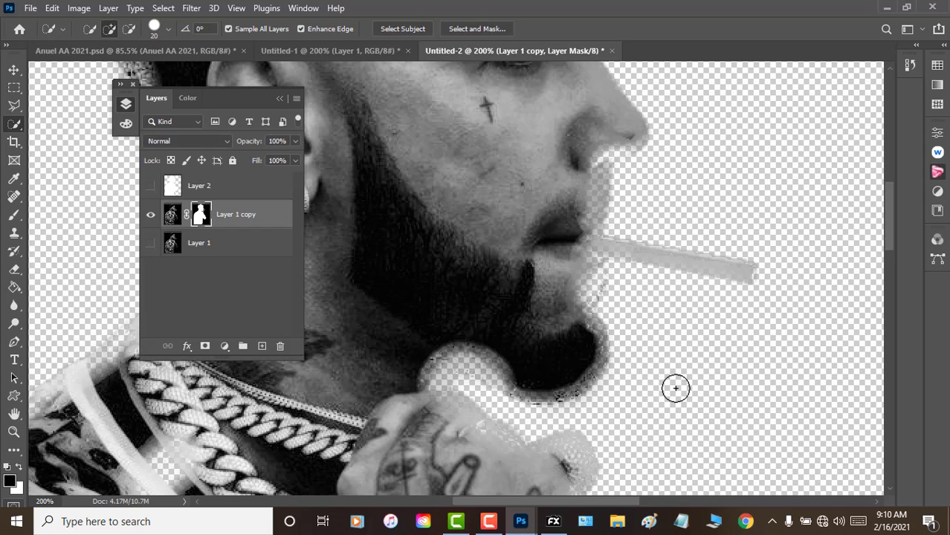
Zoom to 400% on the hair edge to inspect the refined cutout.
scroll(676, 387, up, 2)
scroll(688, 387, down, 1)
scroll(692, 388, up, 1)
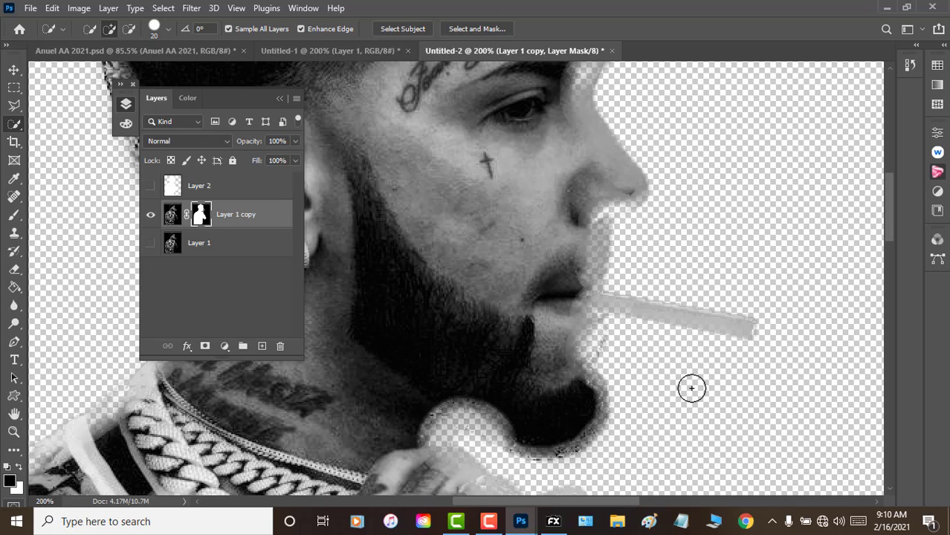
scroll(692, 387, up, 3)
scroll(694, 386, up, 2)
scroll(697, 385, up, 2)
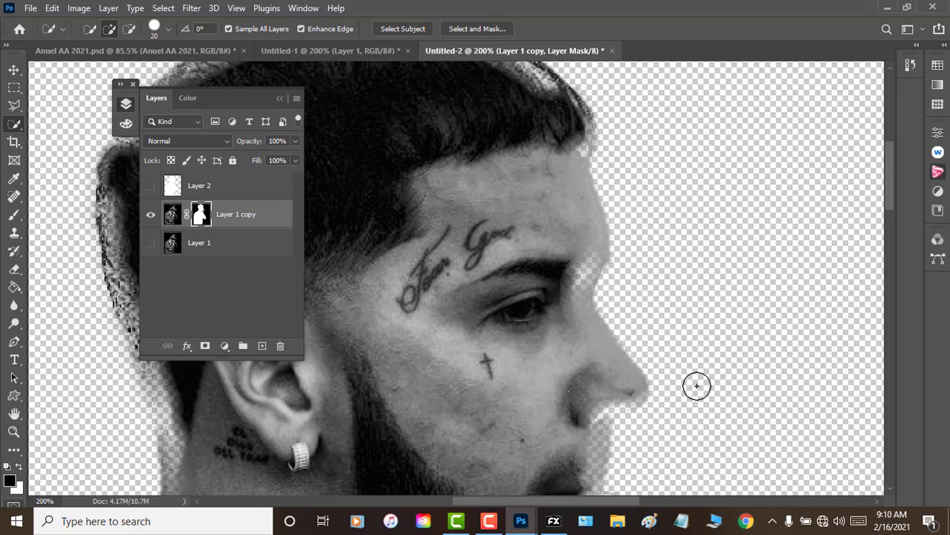
scroll(697, 385, up, 1)
scroll(697, 385, up, 2)
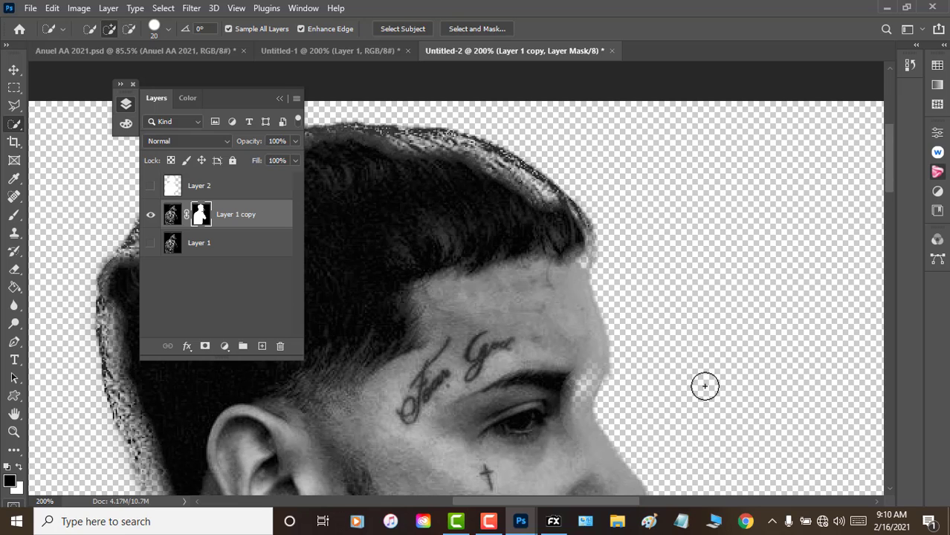
click(14, 433)
click(76, 440)
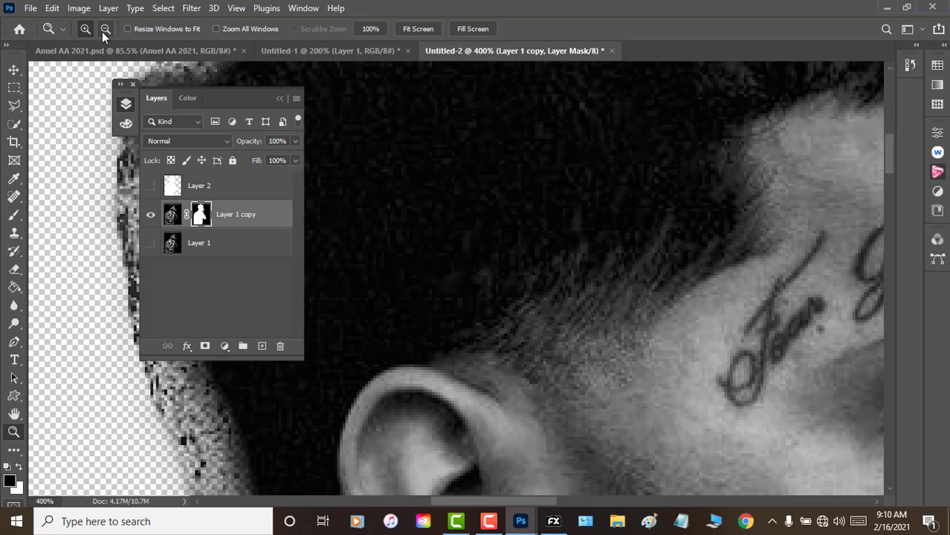
Zoom out to 33.3% so the whole figure fits, with the Layers panel collapsed.
alt+click(88, 192)
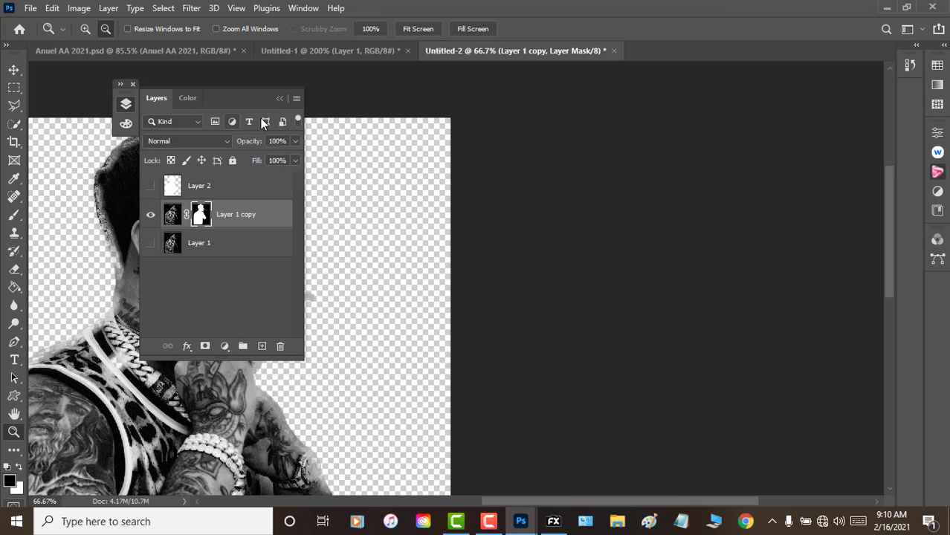
click(281, 99)
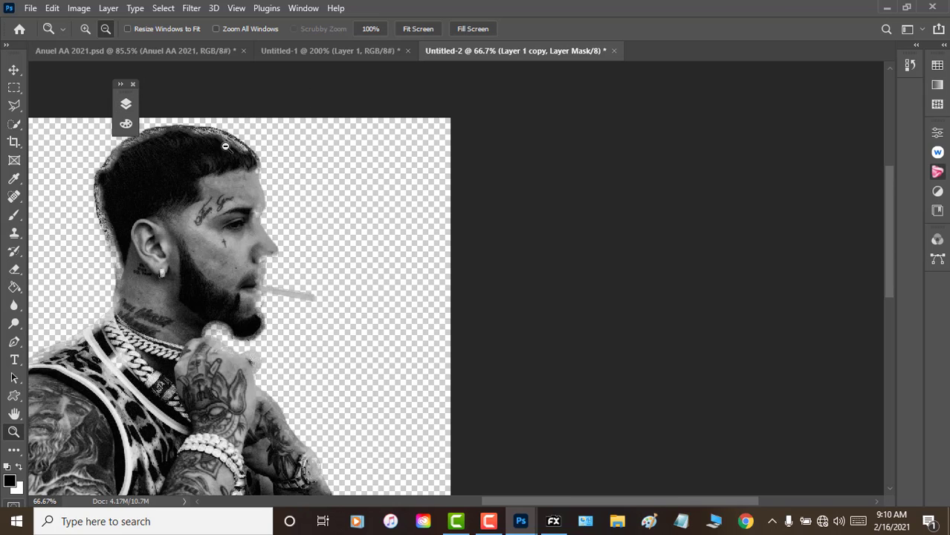
alt+click(105, 249)
alt+click(105, 248)
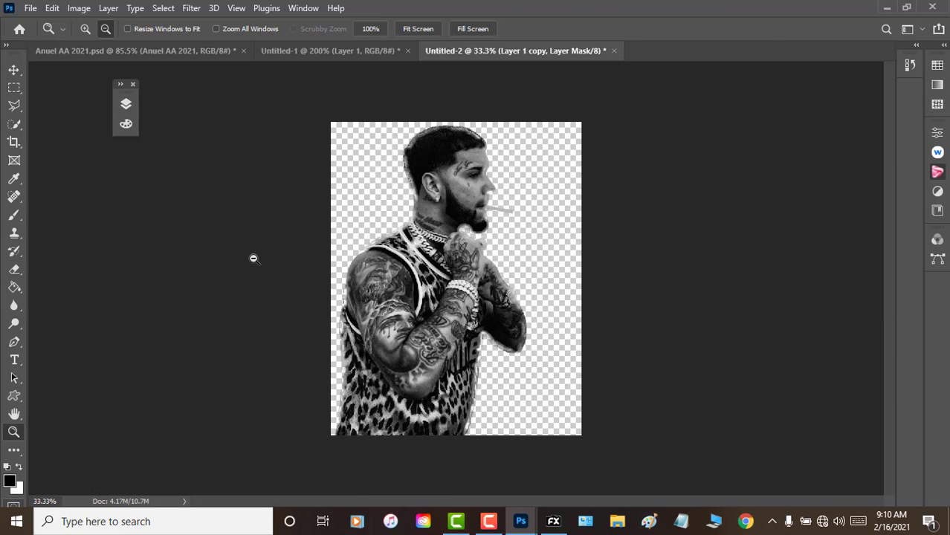
Toggle Layer 2's white silhouette against the cutout, then select Layer 2 with it hidden.
click(126, 103)
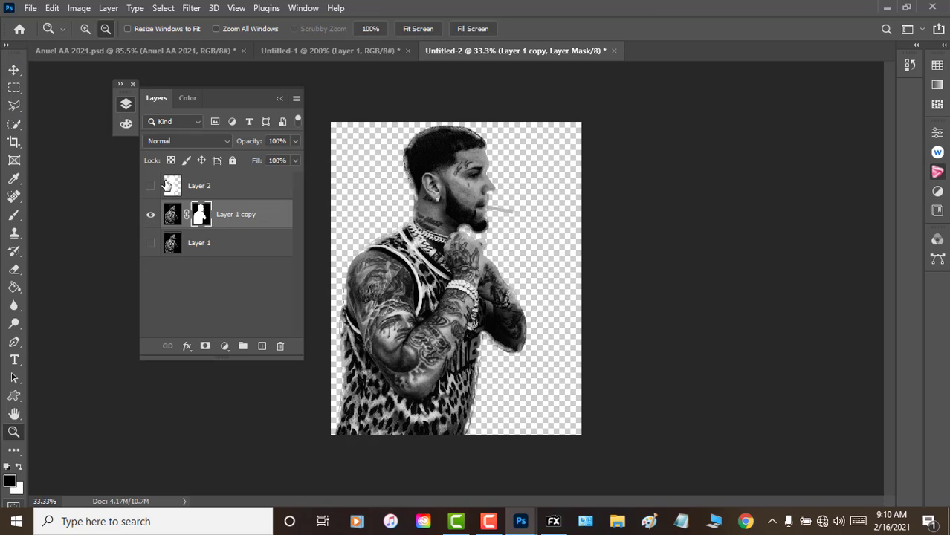
click(151, 188)
click(152, 187)
click(155, 188)
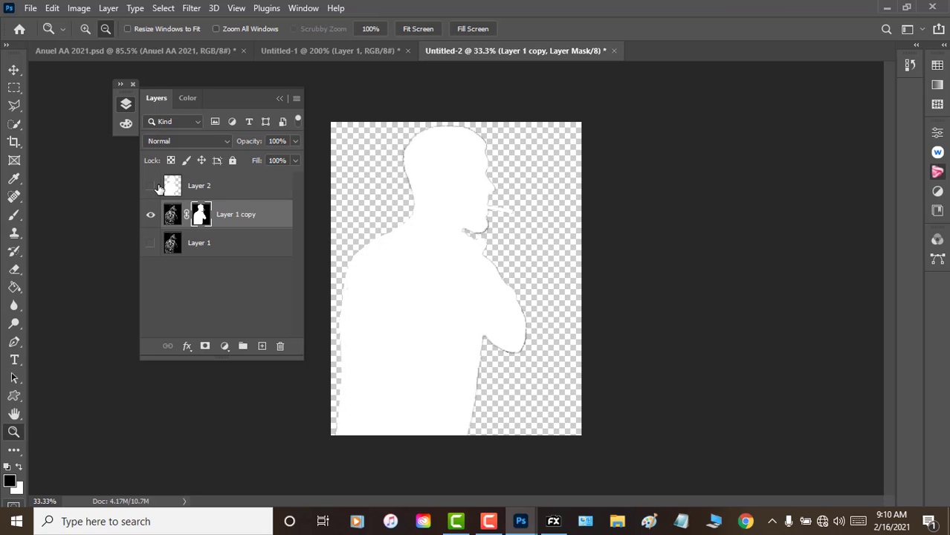
click(153, 188)
click(152, 186)
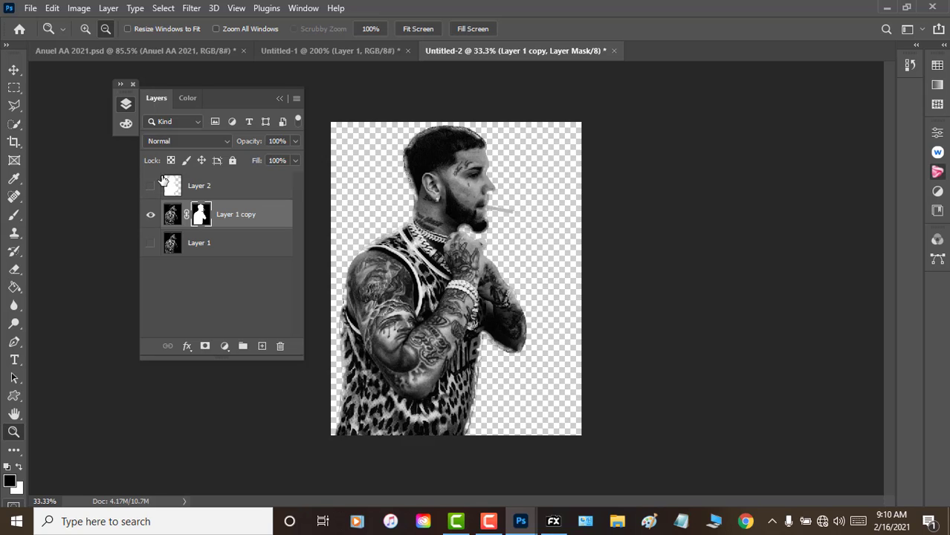
click(172, 188)
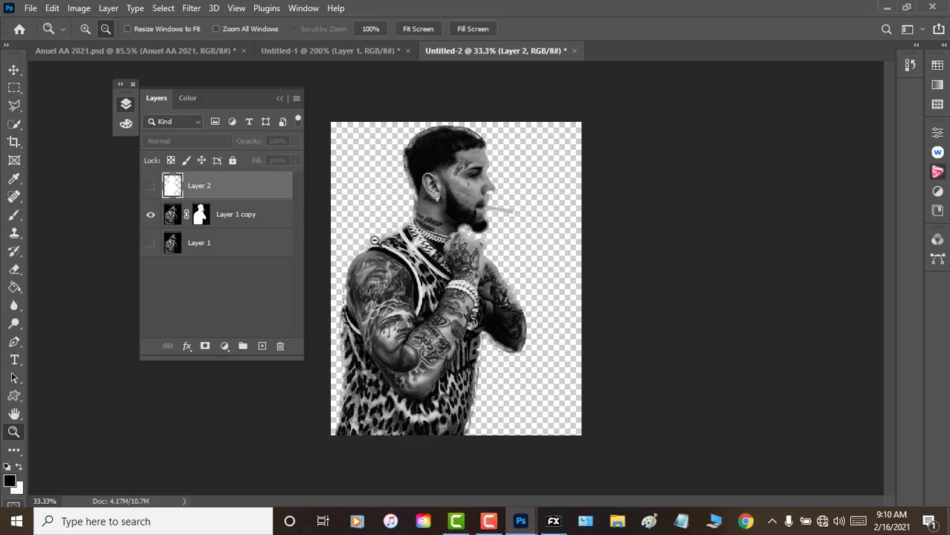
Browse the Lasso, Quick Selection and Pen flyouts, then load Layer 2's silhouette as a selection.
click(13, 107)
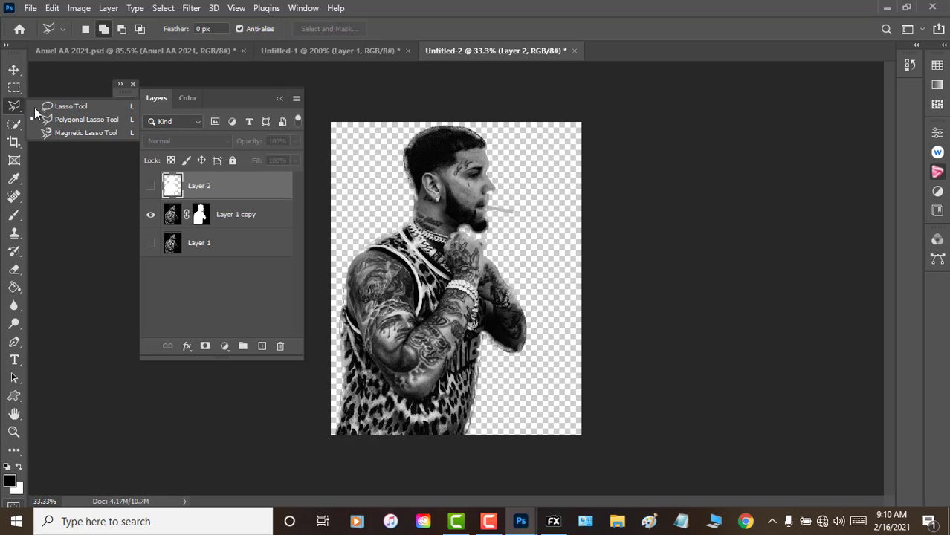
click(14, 124)
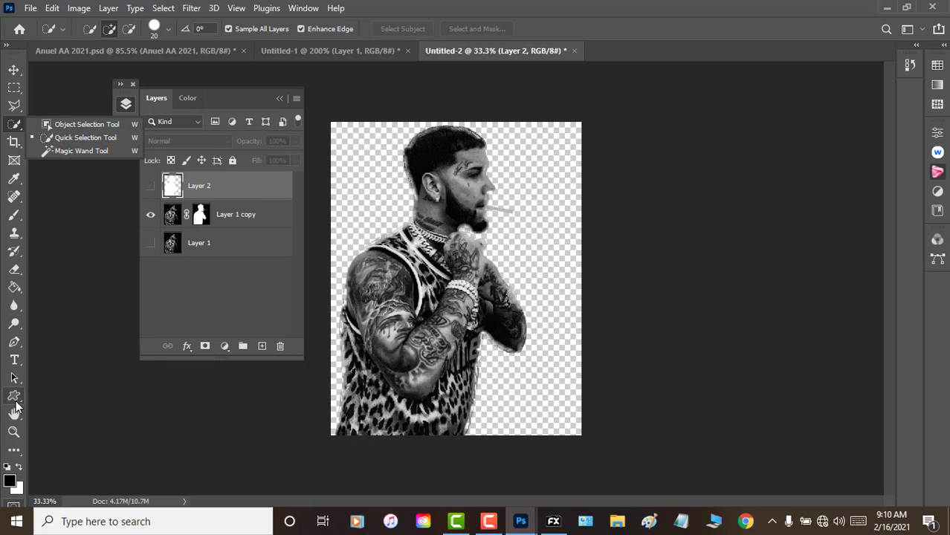
click(11, 346)
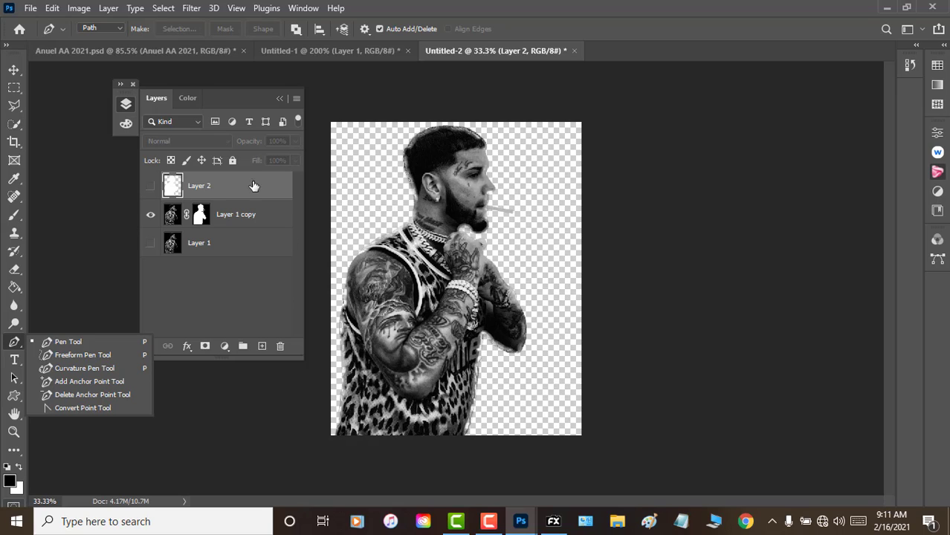
click(174, 189)
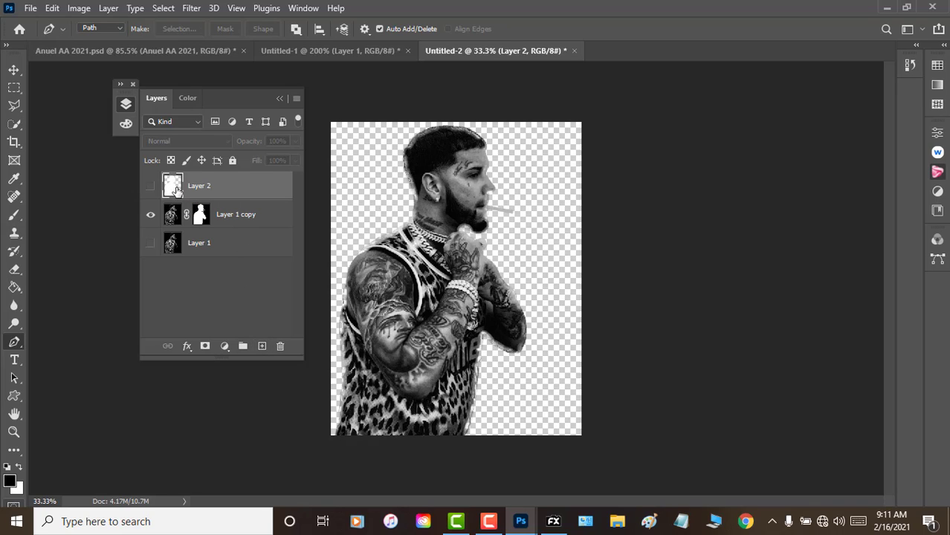
ctrl+click(173, 188)
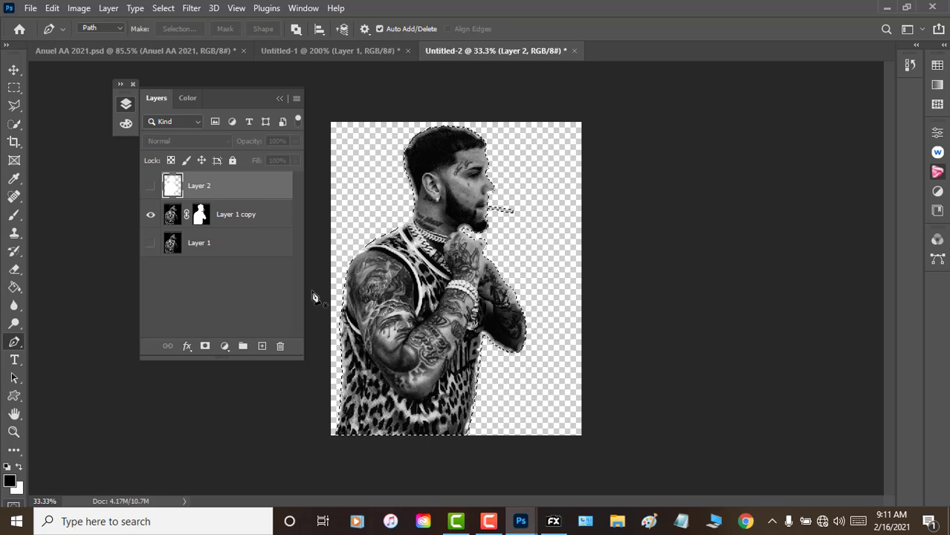
Zoom out to 25%, then zoom in on the face to 200% to check the selection edge.
click(14, 432)
alt+click(413, 446)
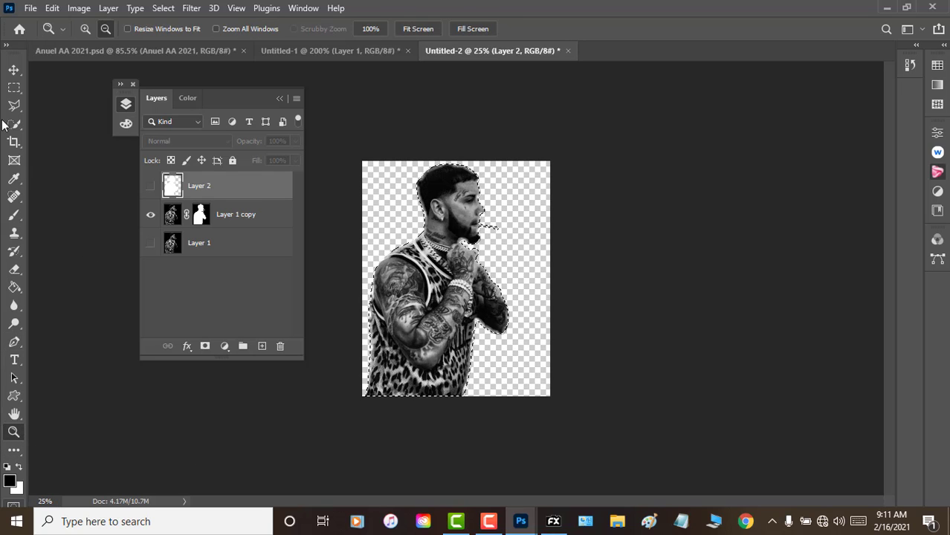
click(87, 29)
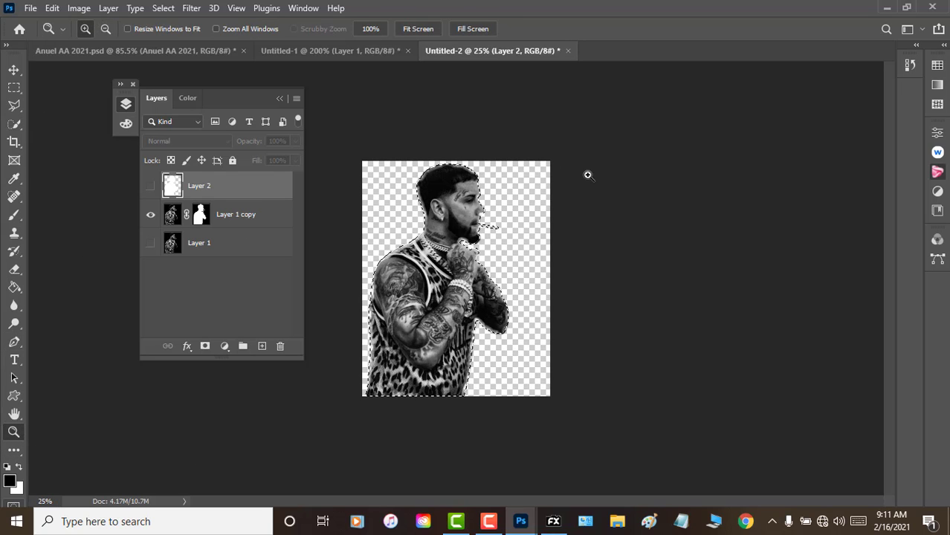
click(492, 197)
click(485, 210)
click(482, 216)
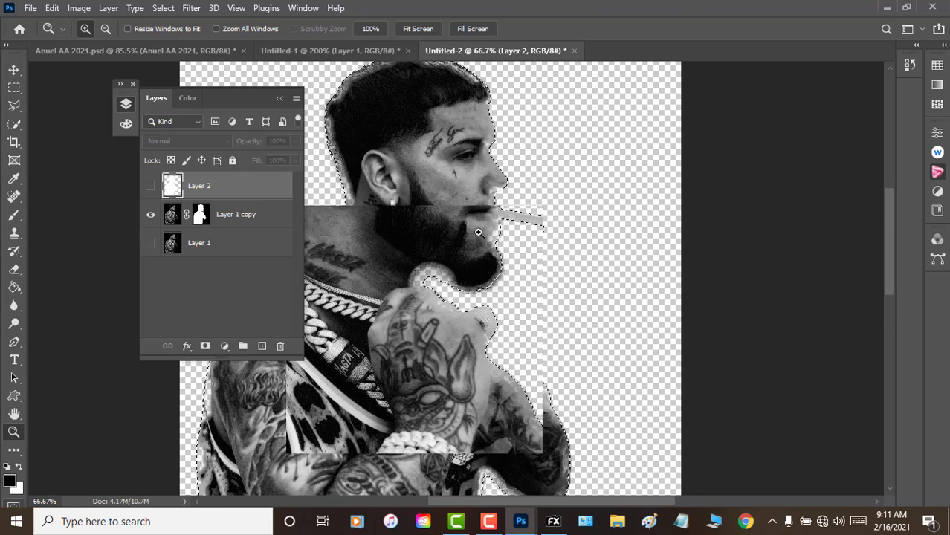
click(475, 223)
scroll(458, 305, up, 2)
scroll(452, 327, up, 2)
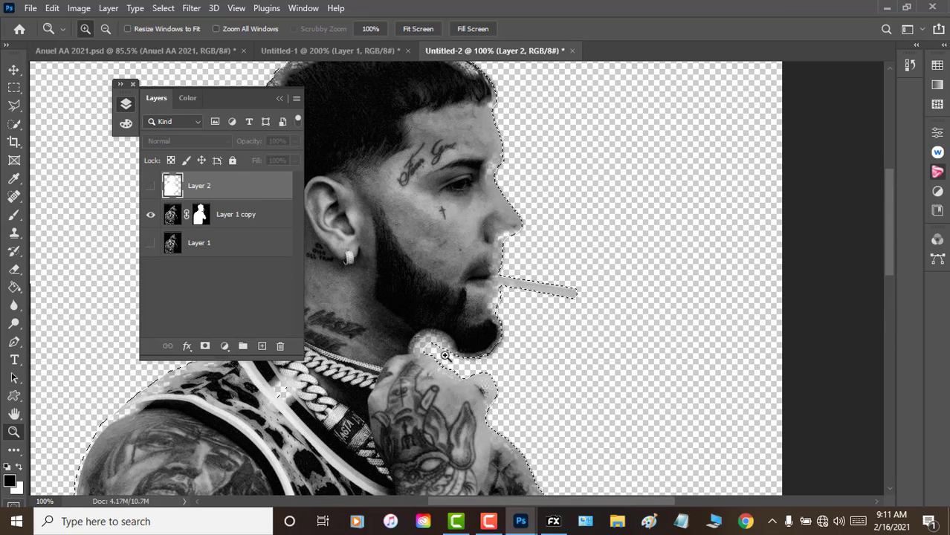
scroll(447, 350, up, 2)
click(447, 357)
scroll(448, 355, up, 1)
scroll(450, 358, up, 2)
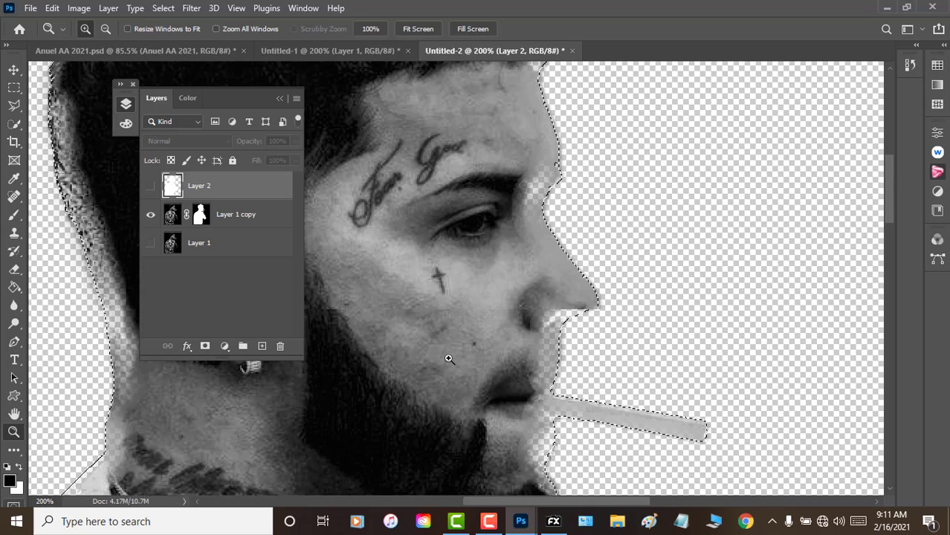
scroll(453, 362, up, 2)
scroll(455, 362, up, 1)
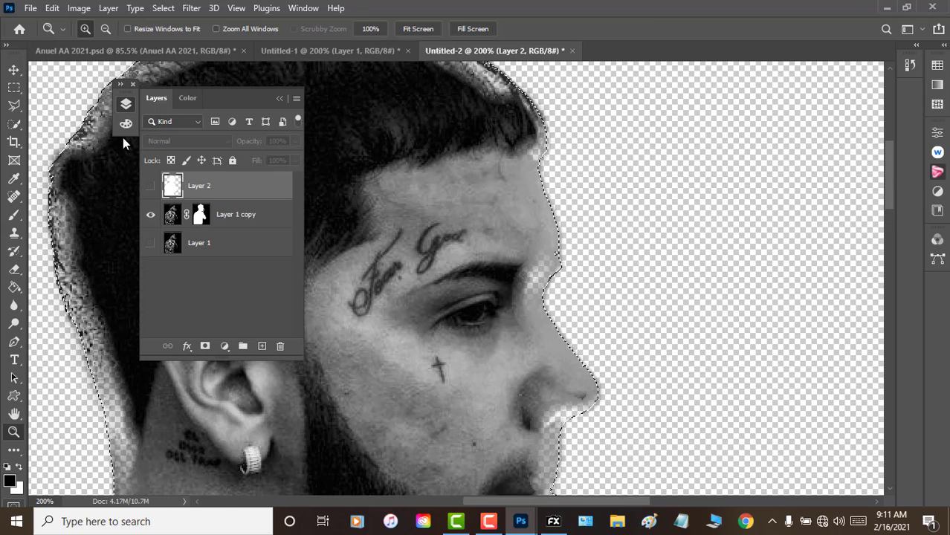
Hide the original Layer 1 and show only the masked Layer 1 copy, with its mask active.
click(150, 217)
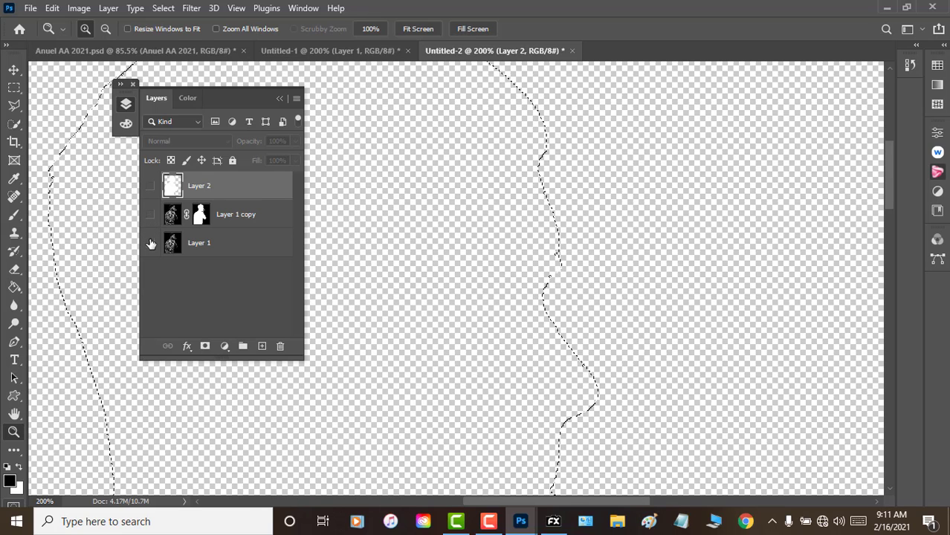
click(151, 244)
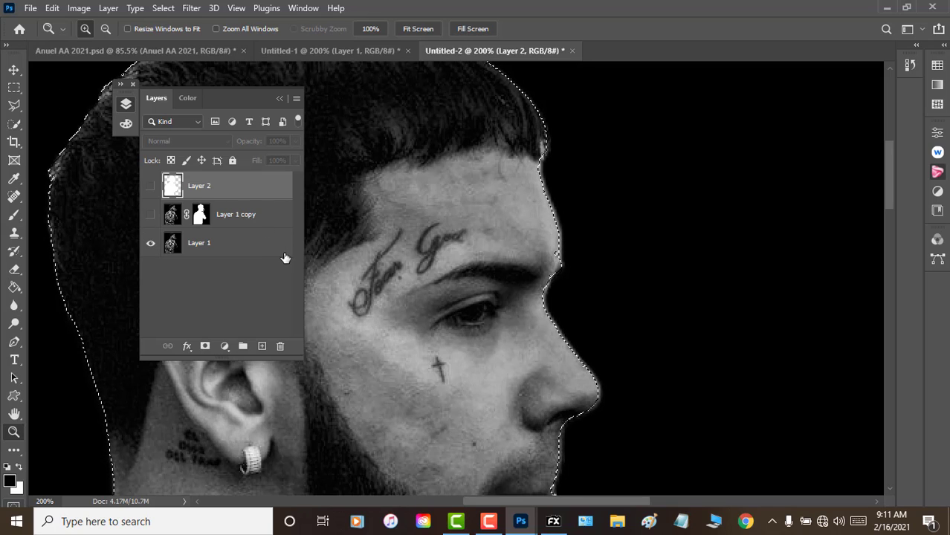
click(196, 248)
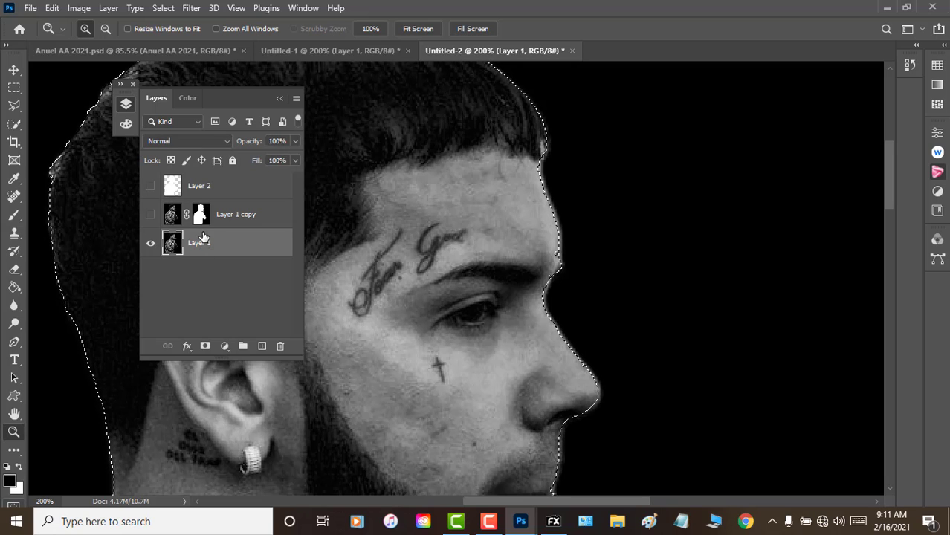
click(200, 217)
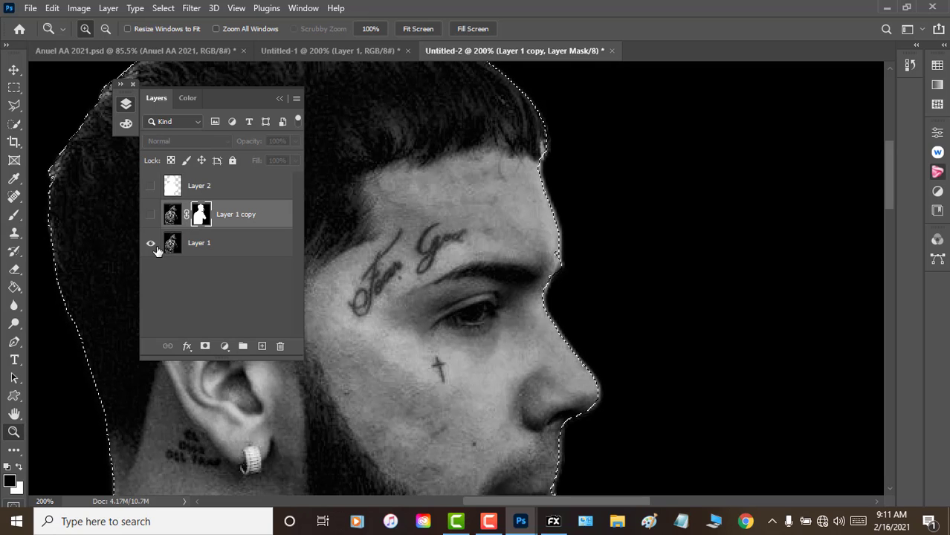
click(152, 246)
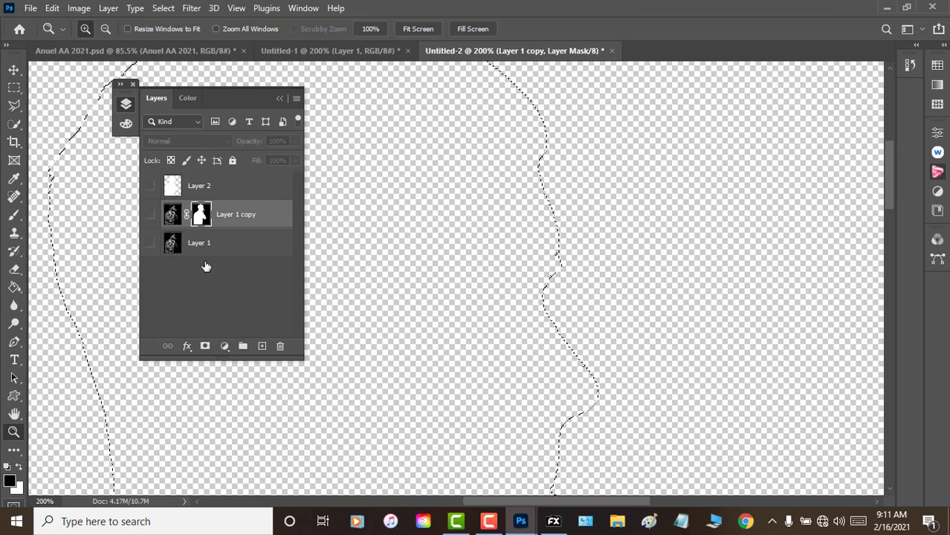
click(150, 215)
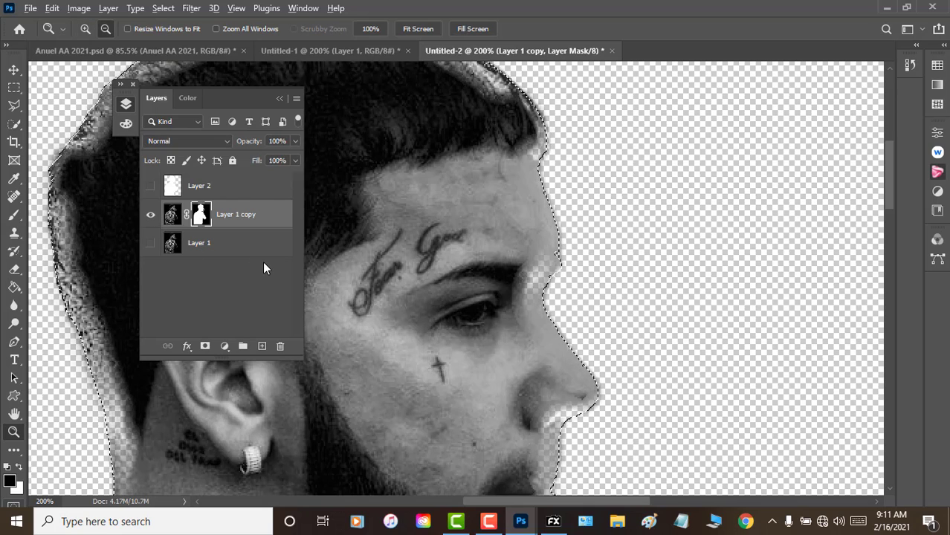
Zoom out over the cutout and reselect the Layer 1 copy mask with the Layers panel collapsed.
alt+click(359, 309)
scroll(357, 310, down, 2)
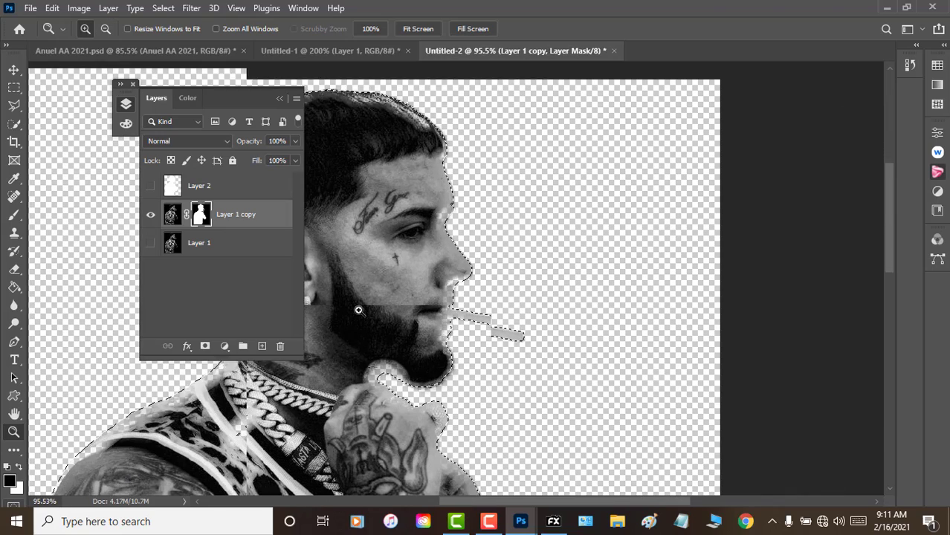
scroll(357, 312, down, 3)
click(281, 98)
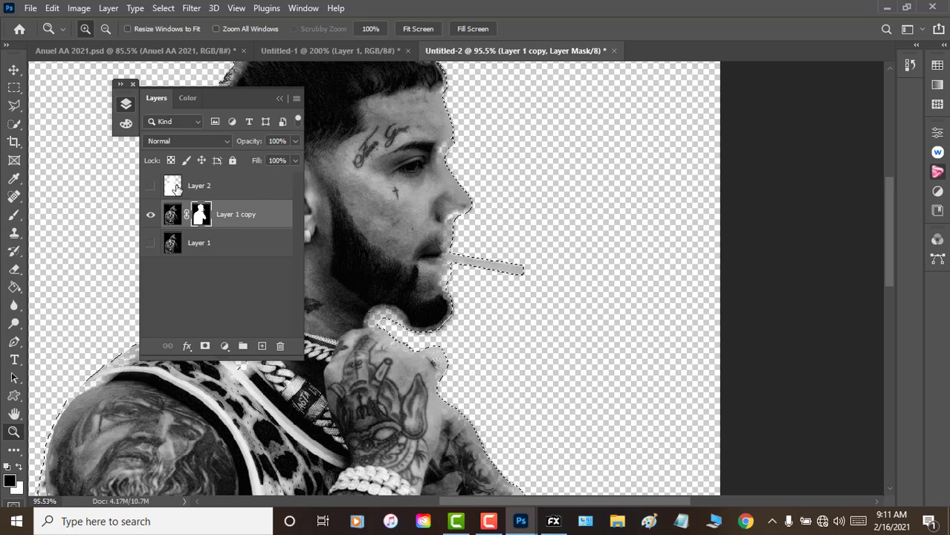
click(176, 188)
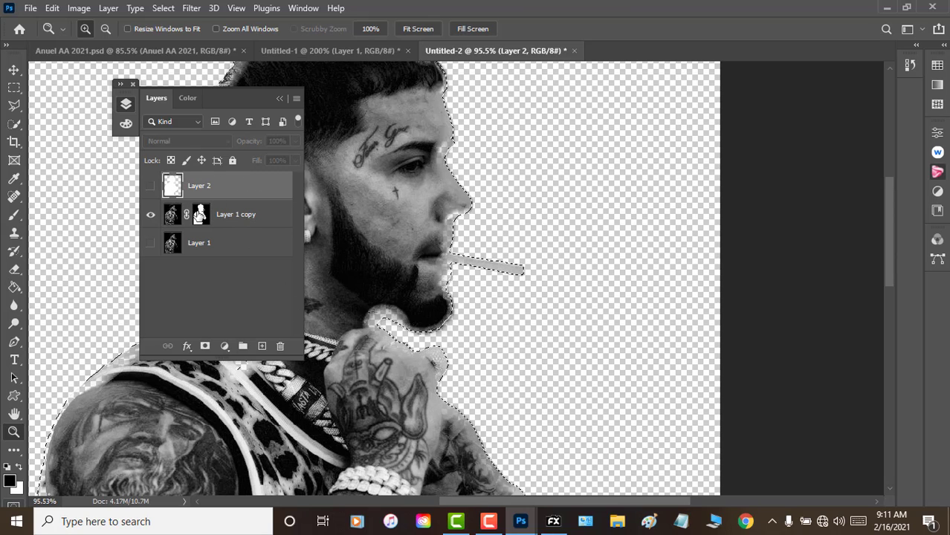
click(199, 215)
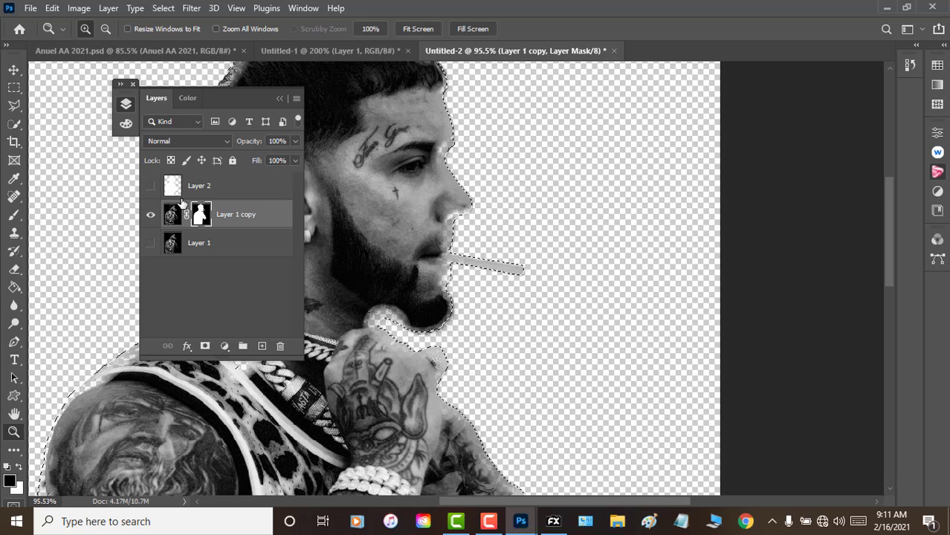
click(279, 99)
scroll(186, 231, down, 2)
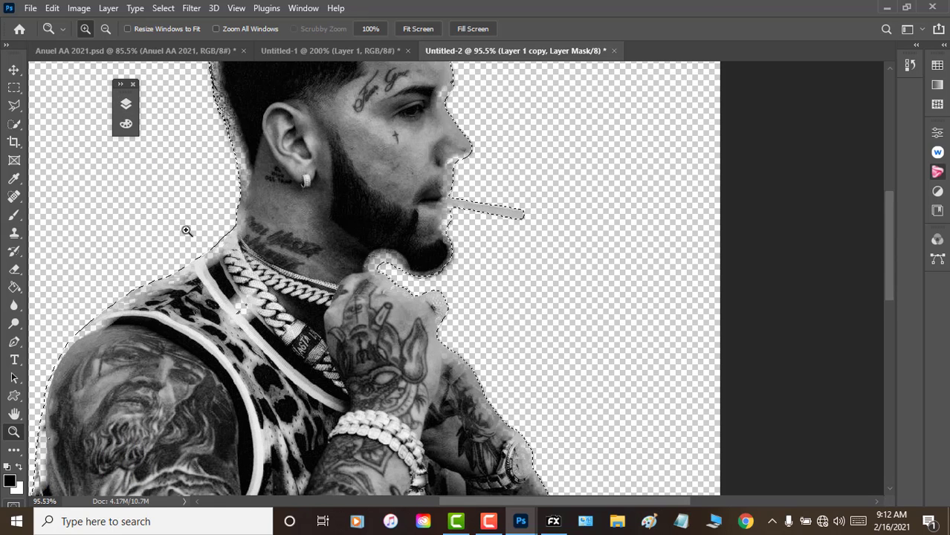
scroll(187, 232, down, 3)
scroll(188, 232, down, 2)
scroll(190, 233, down, 2)
scroll(192, 234, down, 2)
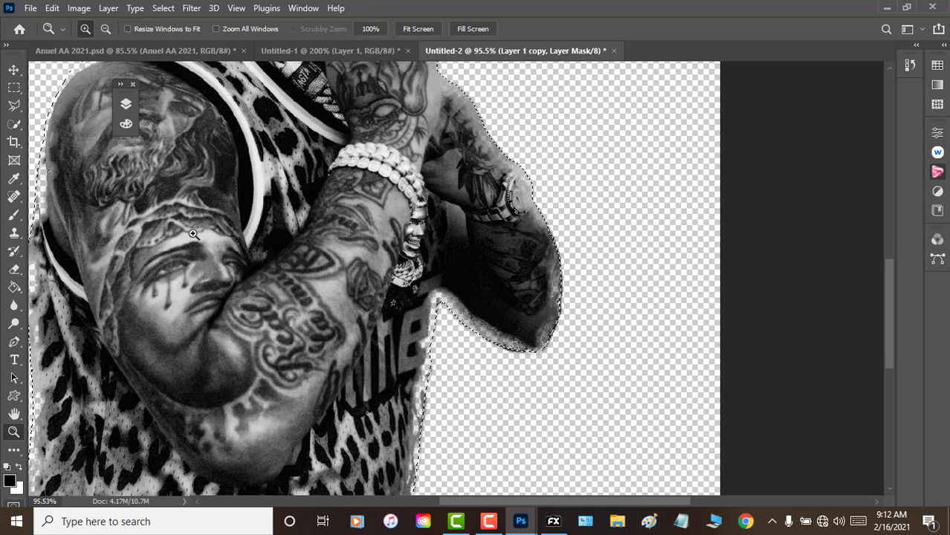
scroll(192, 235, down, 3)
scroll(194, 235, down, 2)
scroll(195, 236, up, 2)
scroll(195, 238, up, 2)
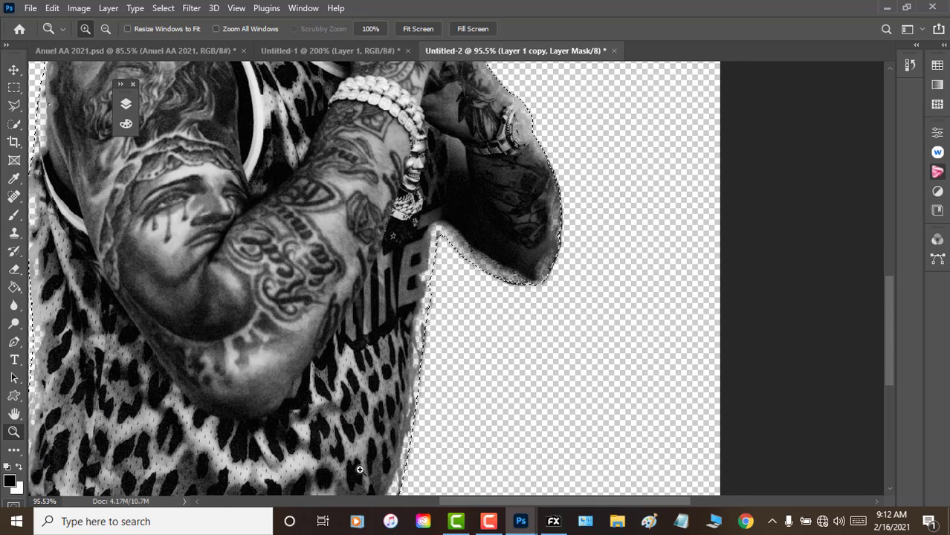
click(363, 469)
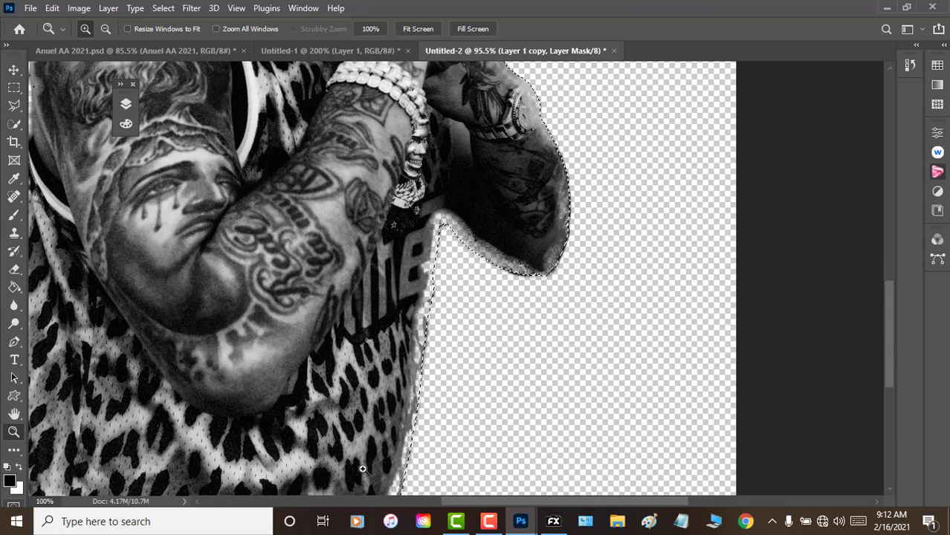
click(363, 469)
click(365, 454)
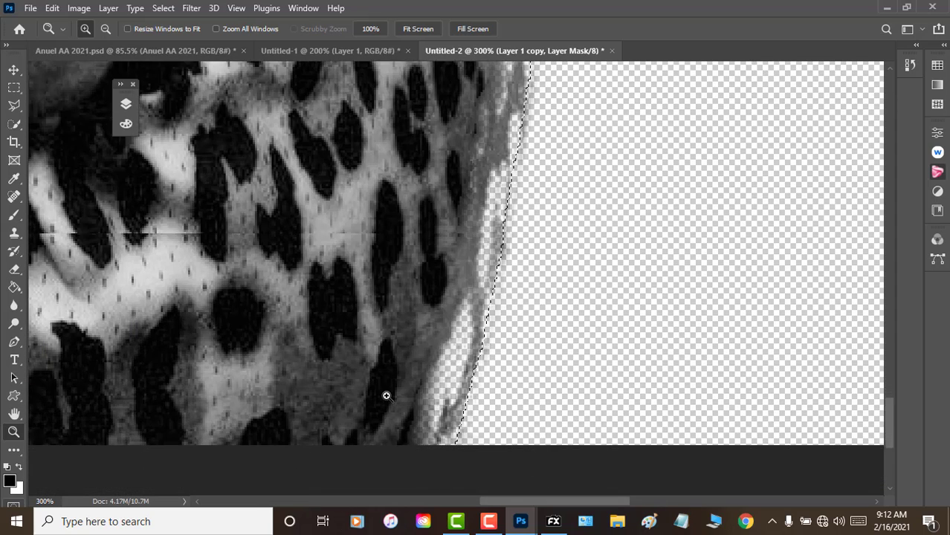
scroll(365, 397, up, 2)
scroll(365, 397, up, 2)
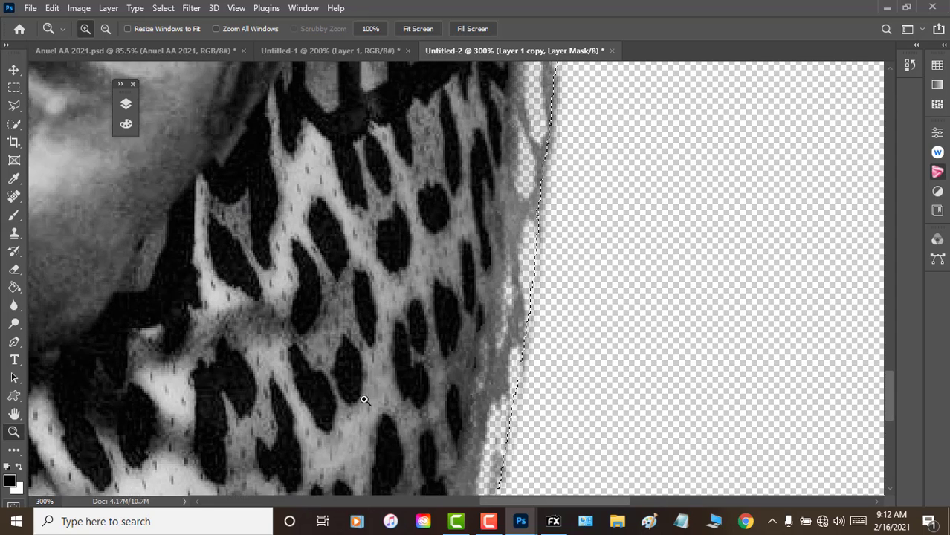
scroll(364, 399, up, 2)
scroll(354, 398, up, 2)
scroll(351, 400, up, 2)
scroll(349, 403, up, 2)
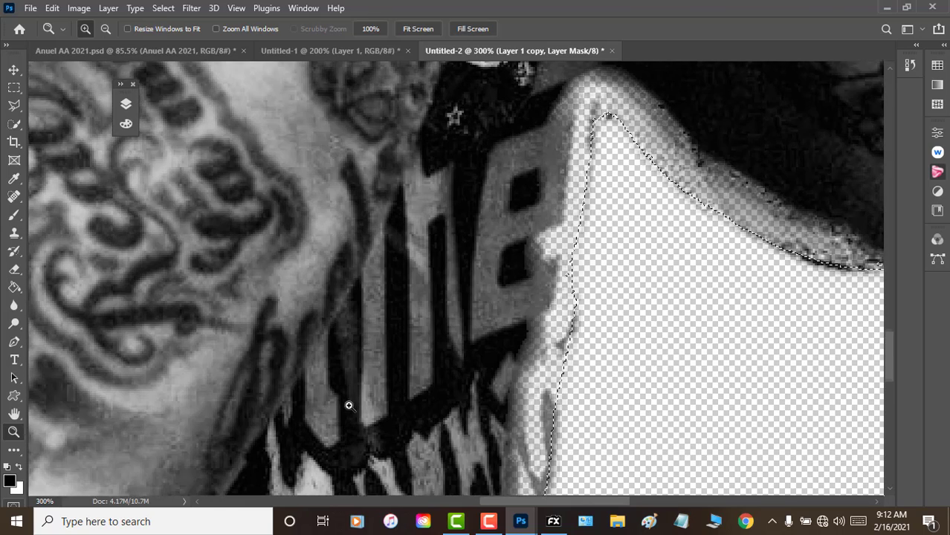
scroll(349, 405, up, 2)
scroll(348, 403, up, 2)
scroll(345, 431, up, 2)
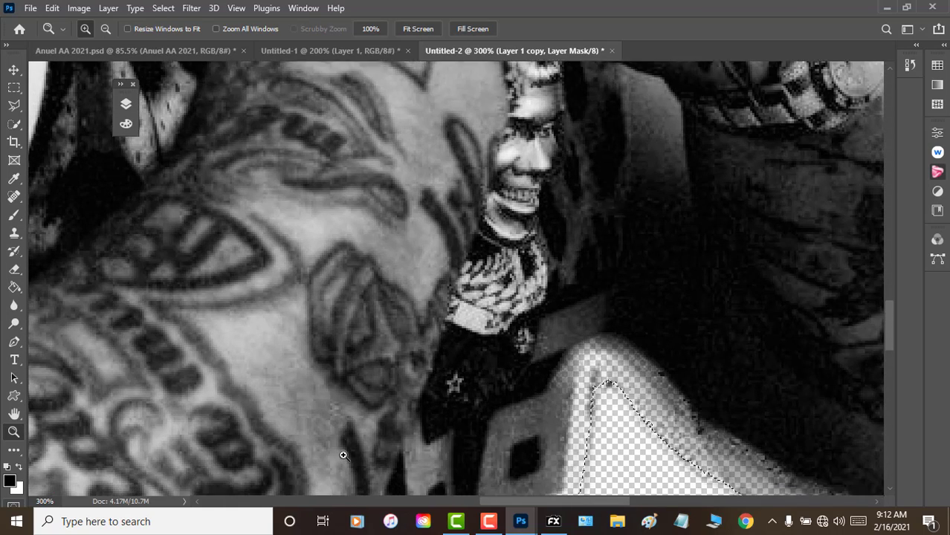
scroll(343, 455, down, 2)
scroll(338, 452, down, 2)
scroll(409, 462, down, 1)
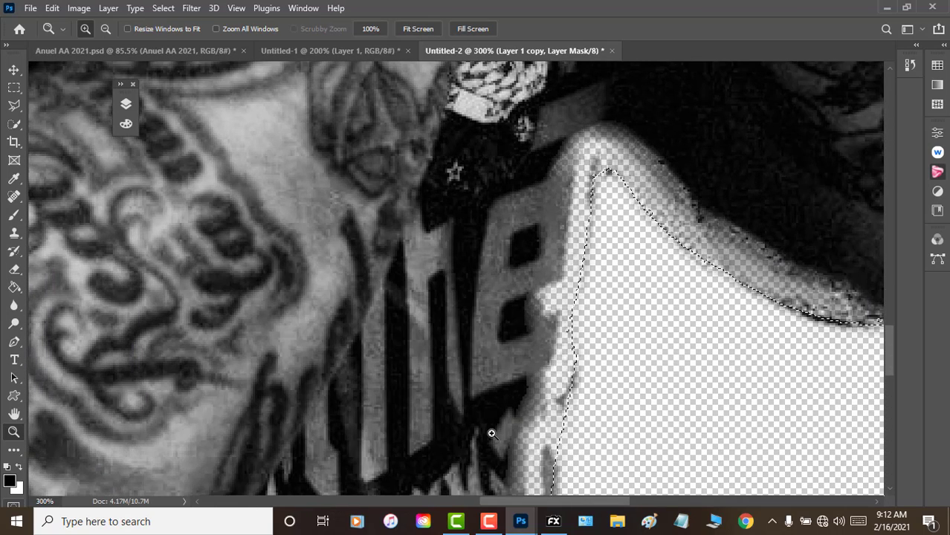
scroll(489, 430, down, 2)
scroll(485, 427, down, 1)
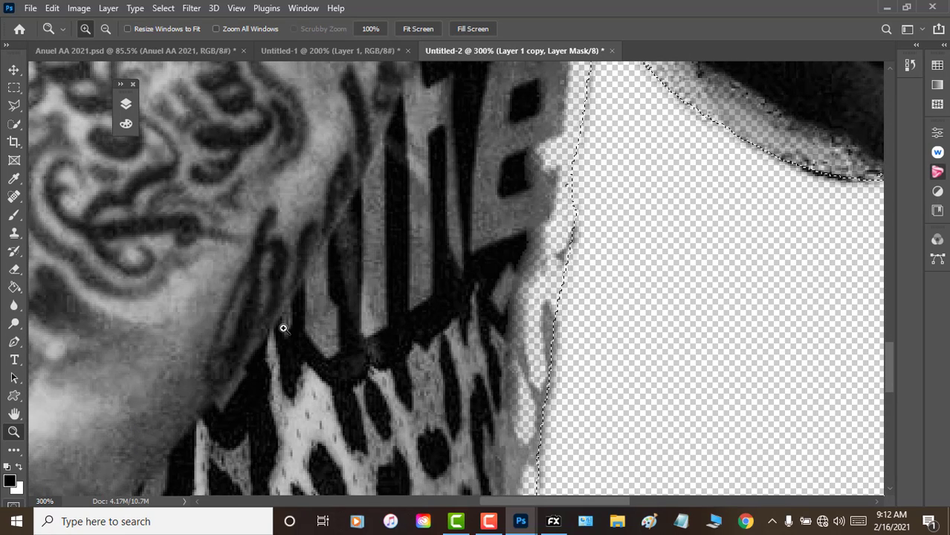
scroll(426, 388, up, 2)
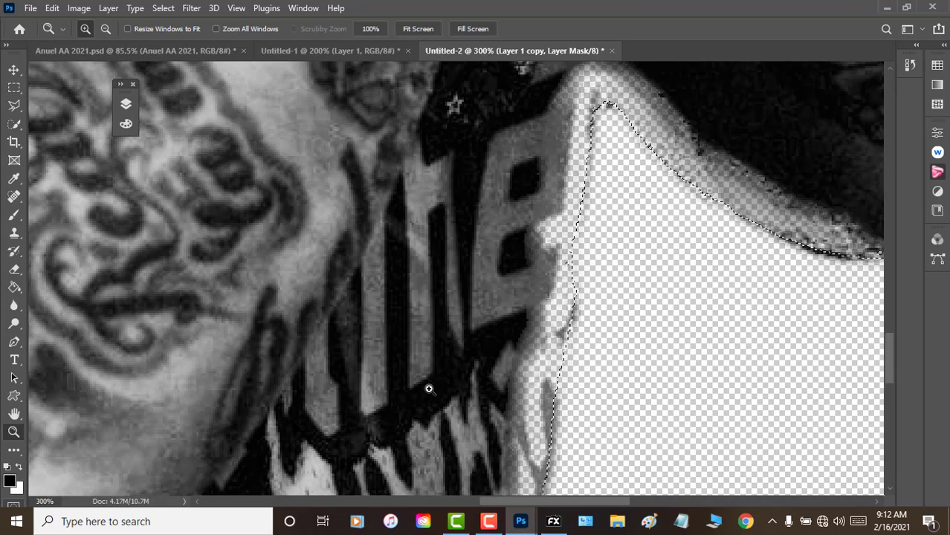
scroll(429, 388, up, 2)
scroll(429, 389, up, 1)
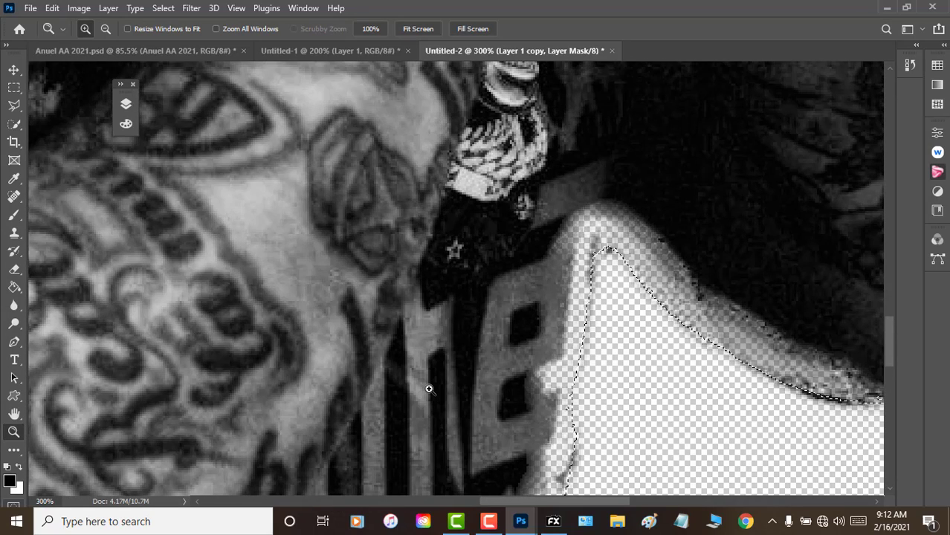
scroll(429, 389, down, 3)
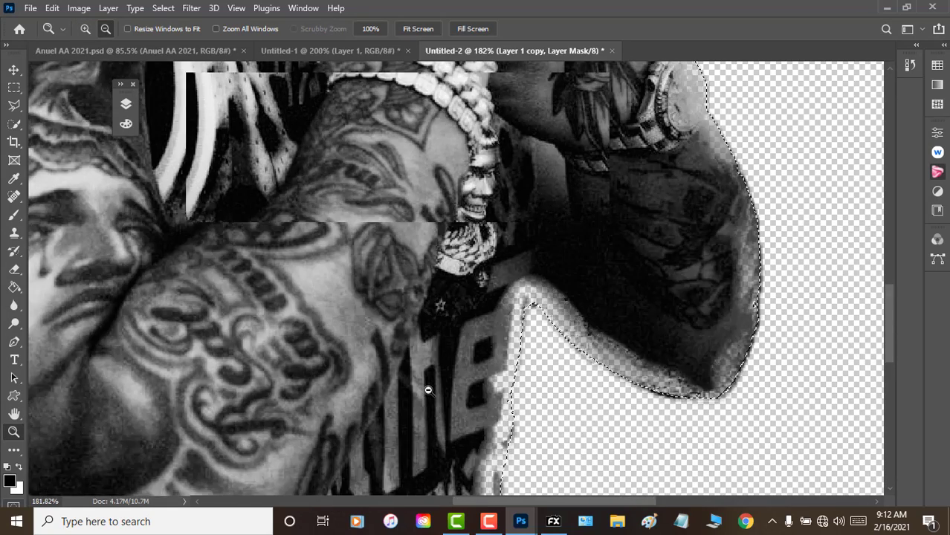
scroll(428, 388, down, 4)
scroll(429, 389, down, 4)
scroll(432, 388, down, 4)
scroll(434, 388, down, 3)
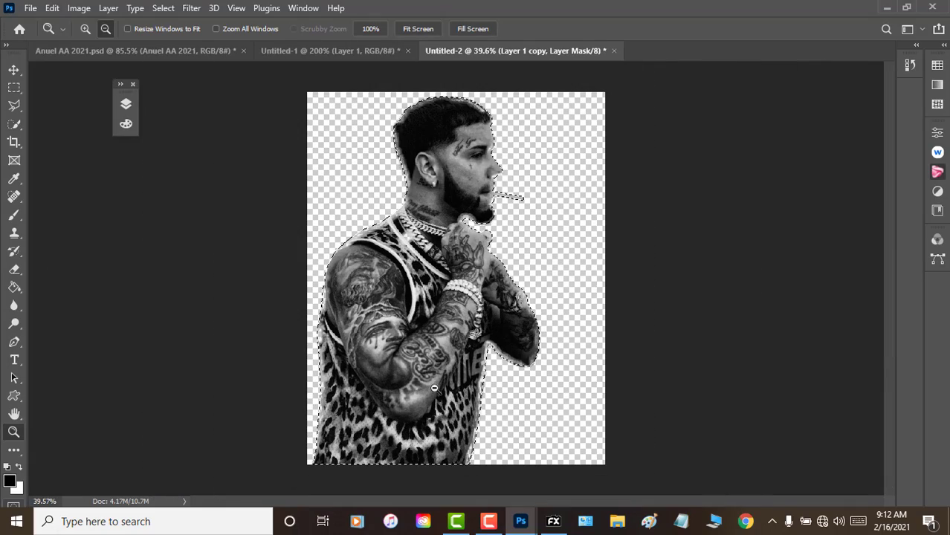
scroll(435, 388, up, 1)
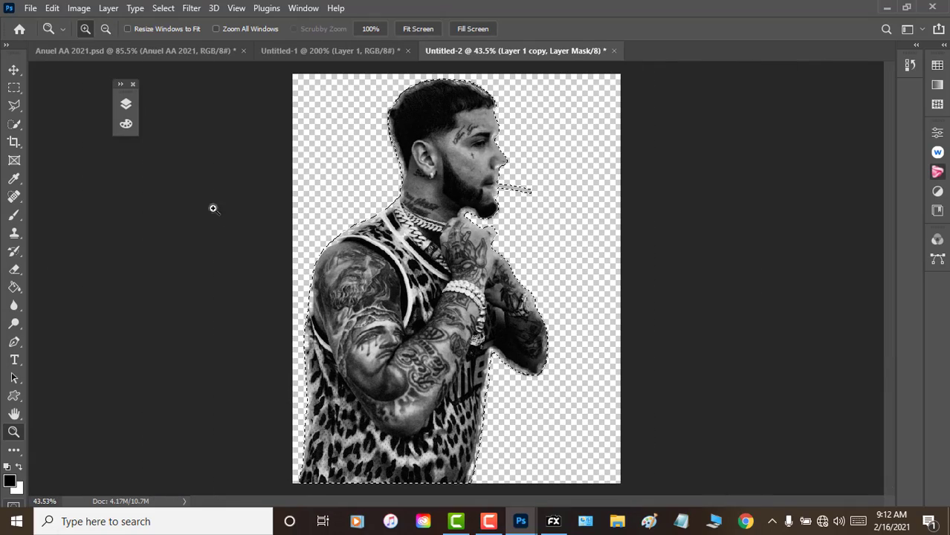
Choose the standard Brush tool with white as the foreground colour.
click(127, 105)
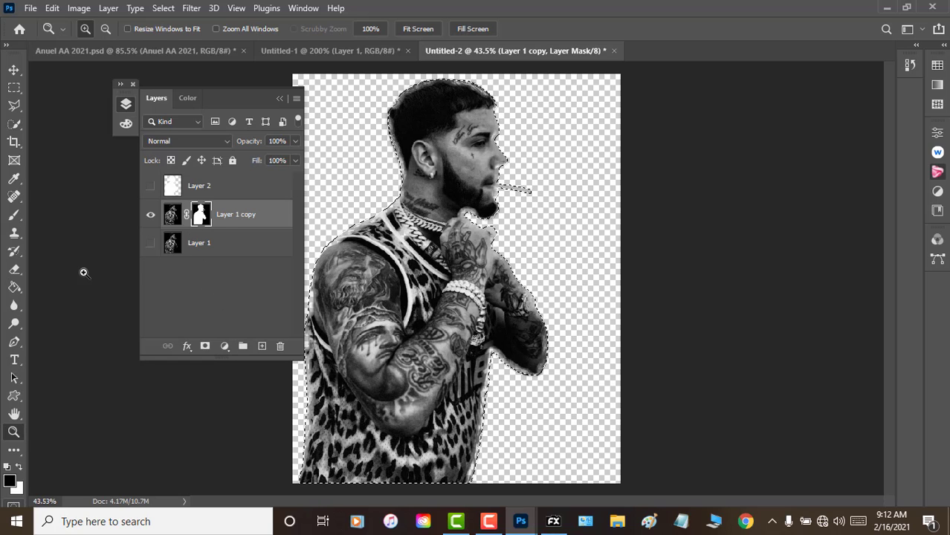
click(17, 217)
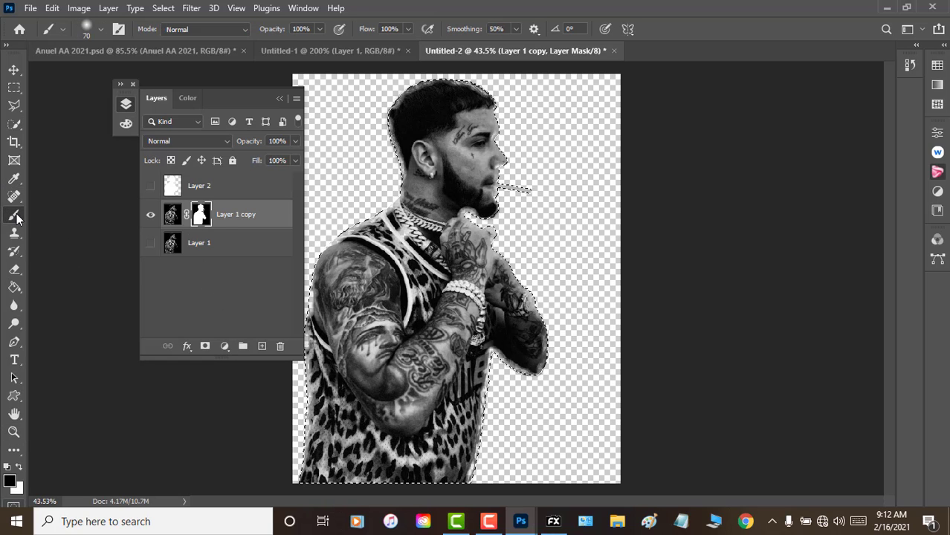
right_click(16, 217)
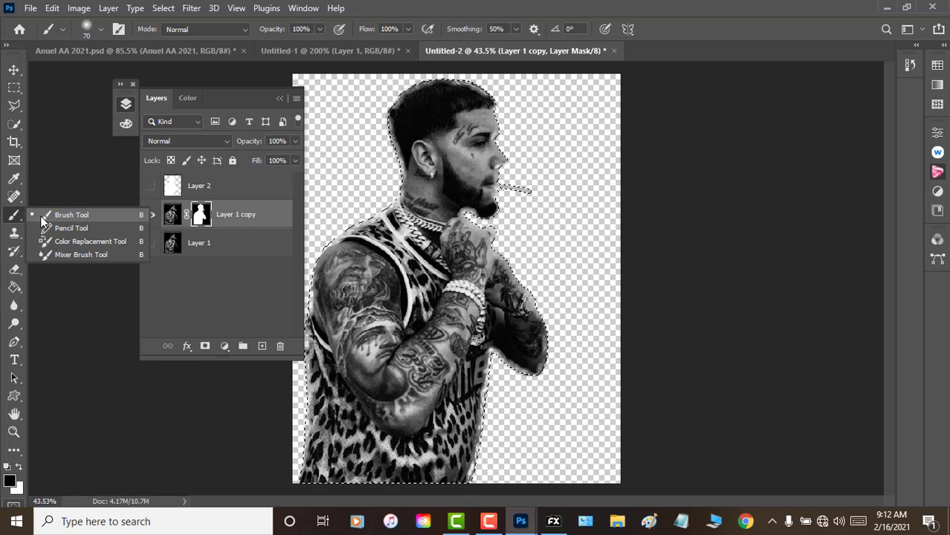
click(43, 220)
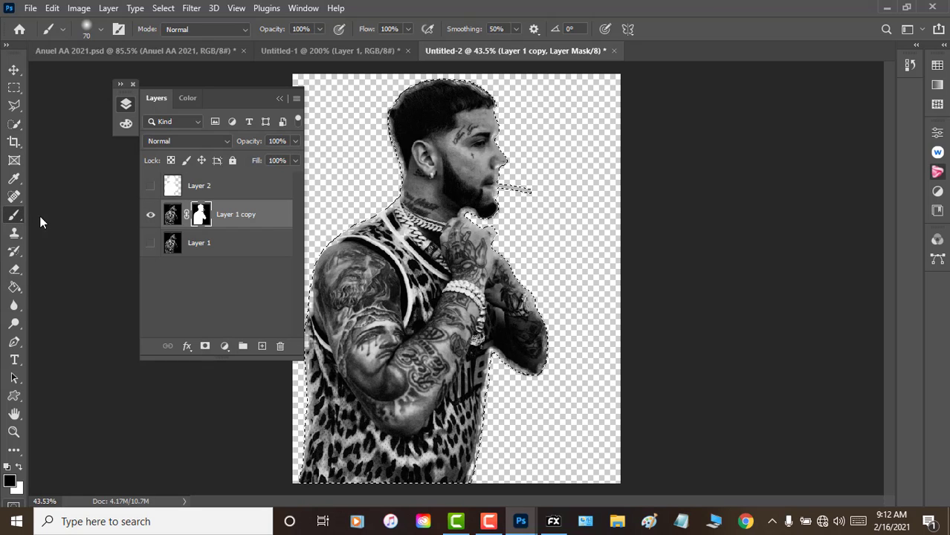
click(21, 472)
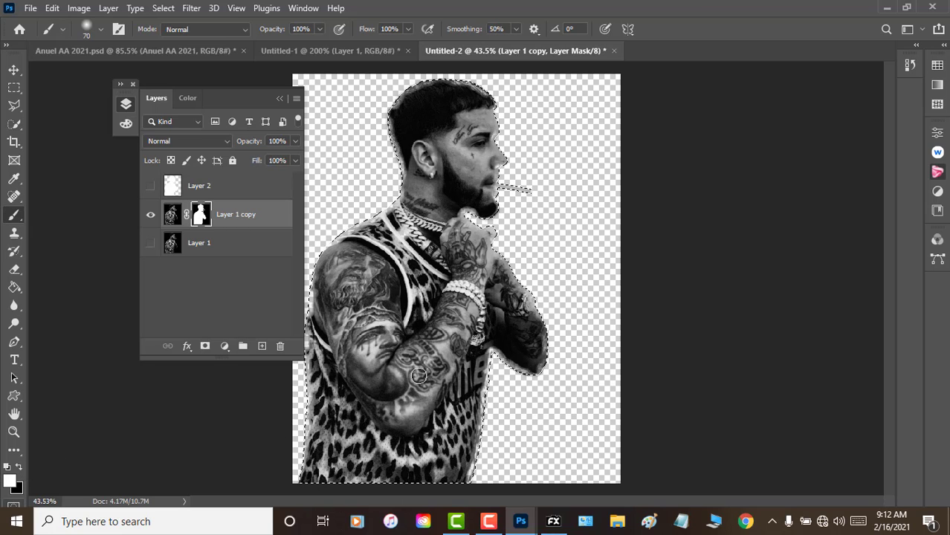
Toggle the mask overlay, enlarge the brush, hide the overlay and deselect with Ctrl+D.
key(backslash)
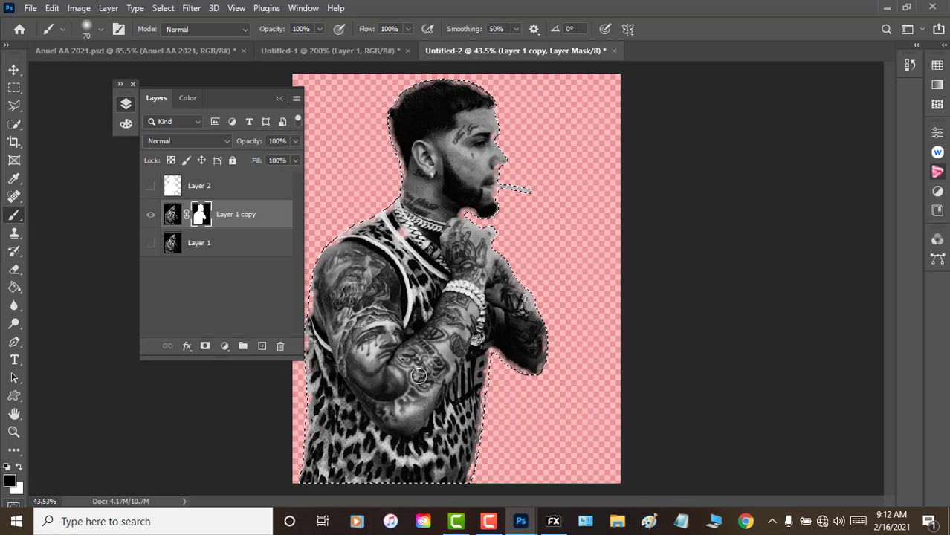
key(backslash)
key(x)
key(backslash)
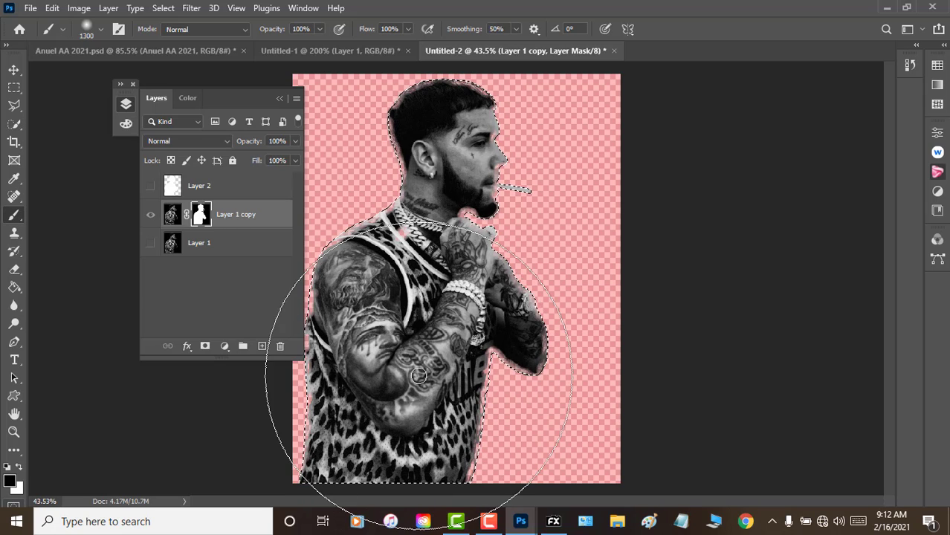
key(bracketright)
key(bracketright)
key(bracketright)
key(bracketright)
key(bracketright)
key(bracketright)
key(bracketright)
key(bracketright)
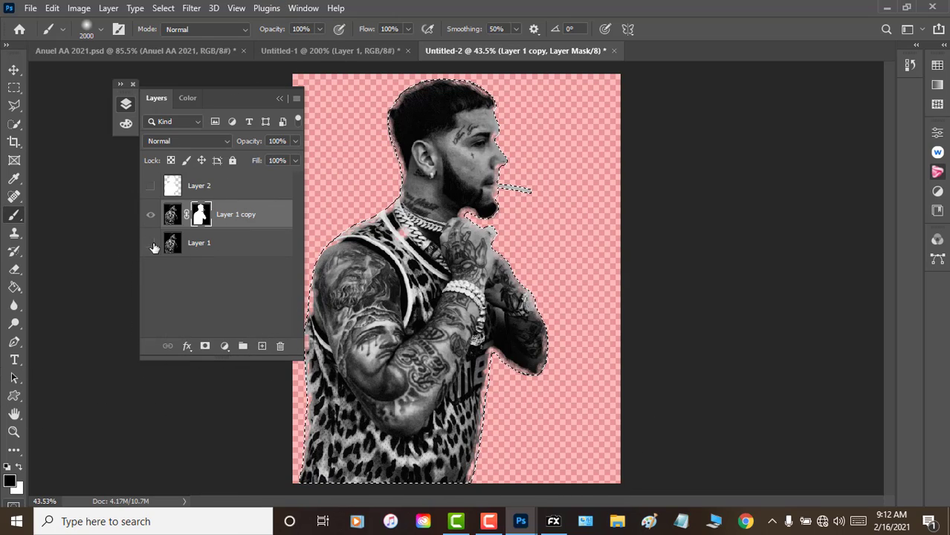
click(150, 217)
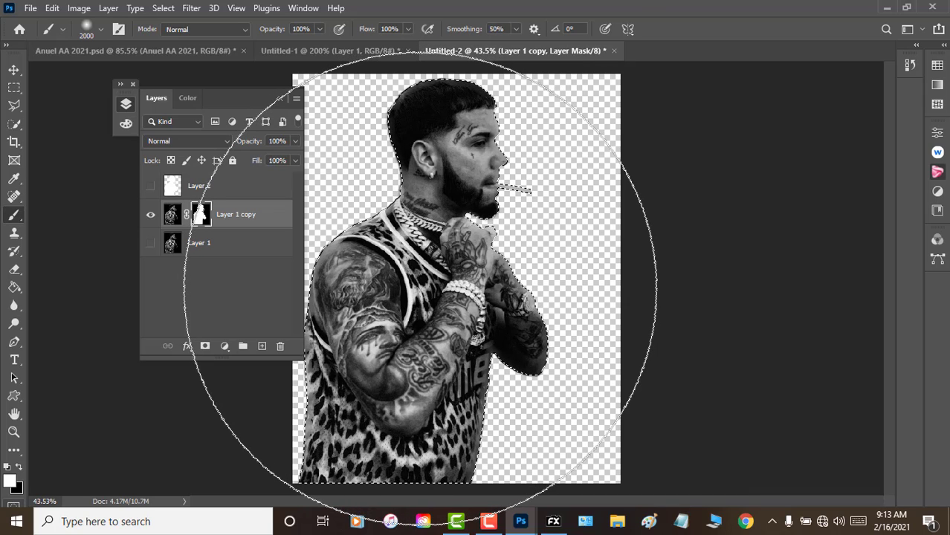
key(ctrl+d)
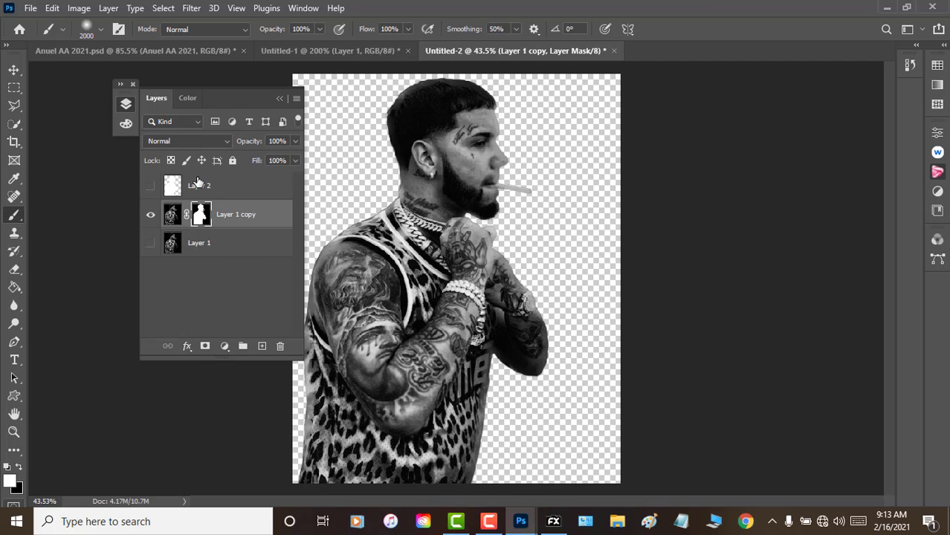
Collapse the Layers panel and zoom in to 200% on the man's head and hair.
click(279, 99)
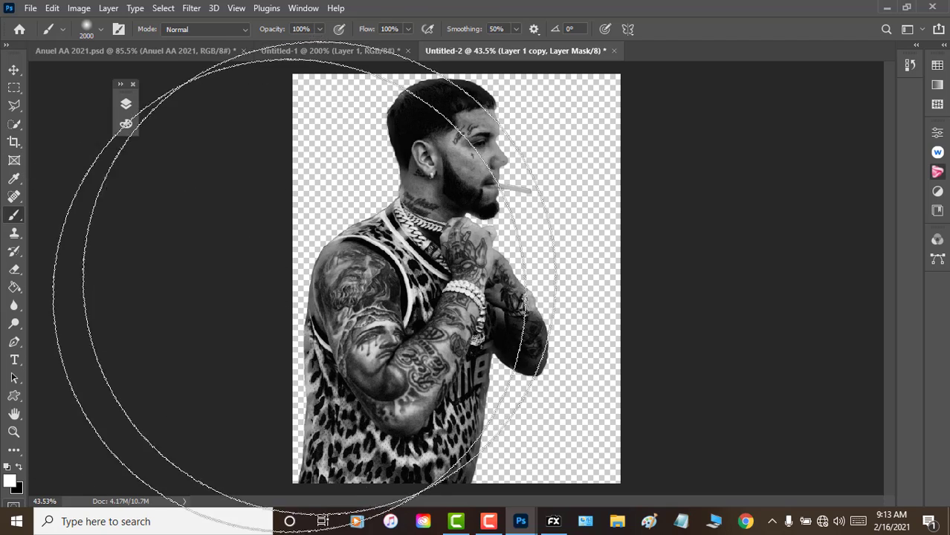
click(14, 432)
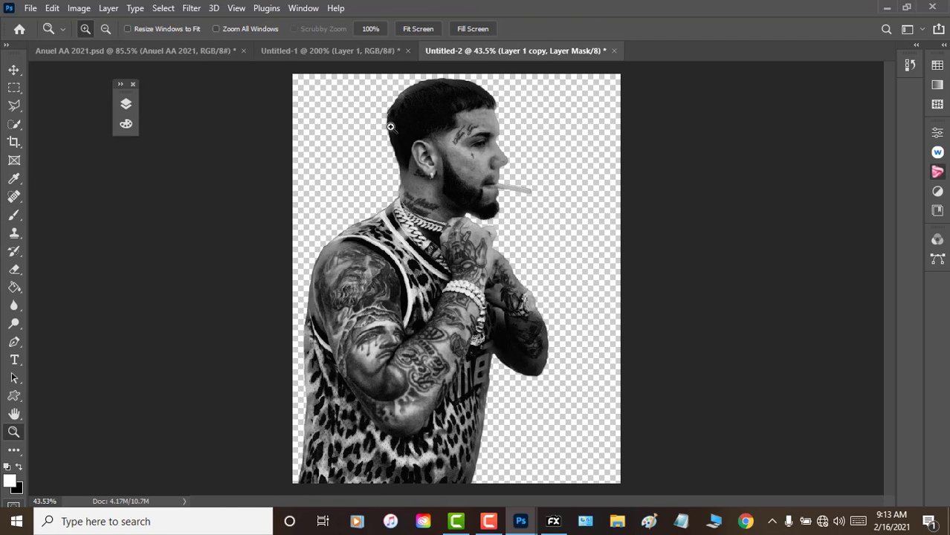
click(409, 112)
click(409, 113)
click(409, 113)
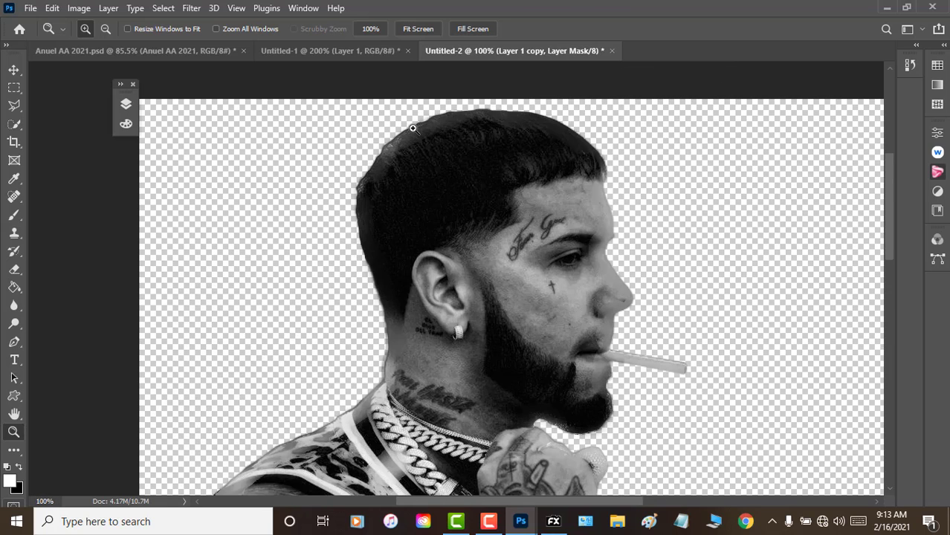
click(413, 128)
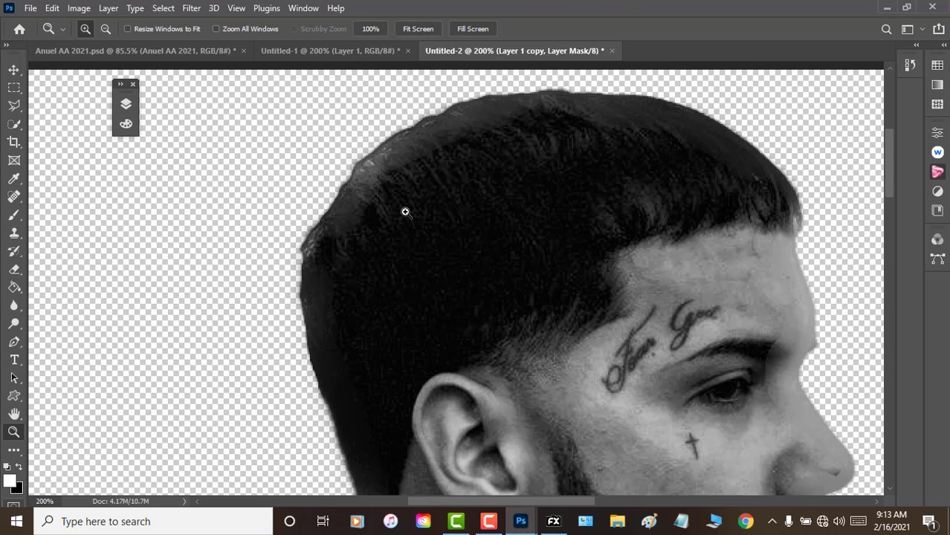
Pan around the man's face, earring and cigarette to check the mask edges.
scroll(405, 212, down, 1)
scroll(406, 212, down, 1)
scroll(406, 212, down, 2)
scroll(407, 213, down, 1)
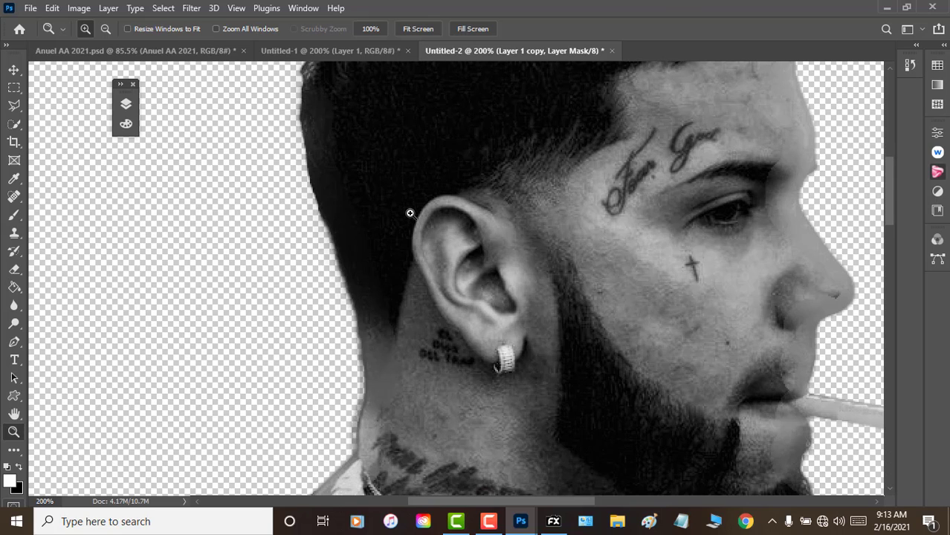
scroll(410, 214, down, 2)
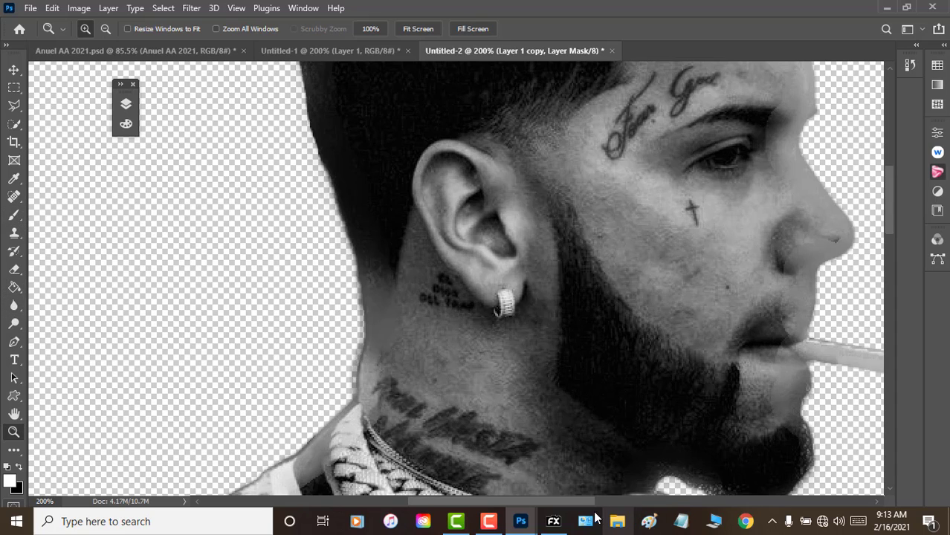
scroll(618, 488, right, 5)
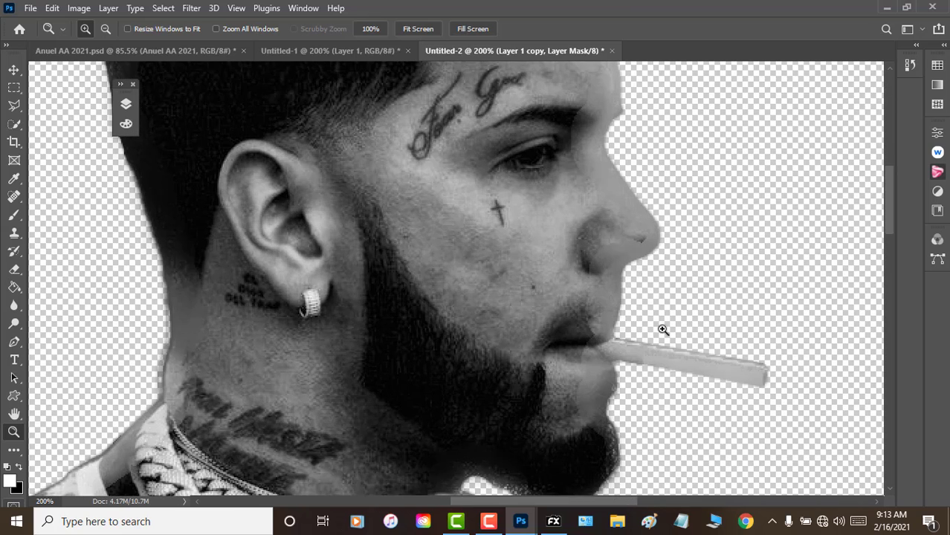
scroll(628, 303, up, 3)
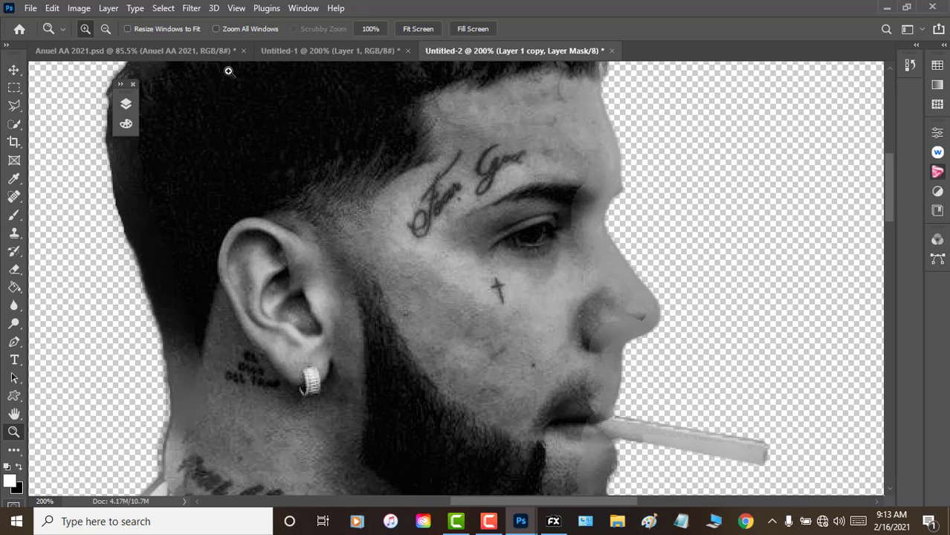
From the Rectangular Marquee tool, open Select and Mask on Layer 1 copy's mask with Shift Edge at +9%.
click(15, 69)
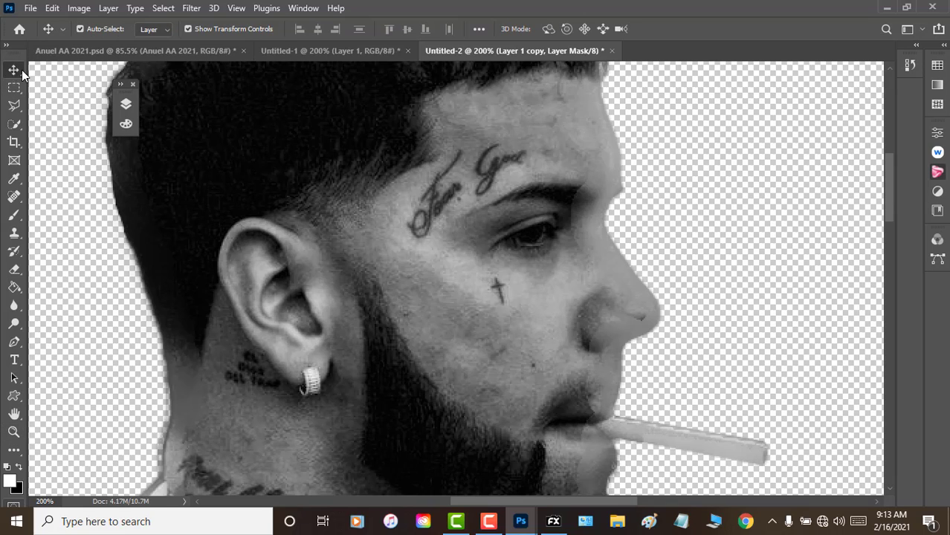
click(14, 88)
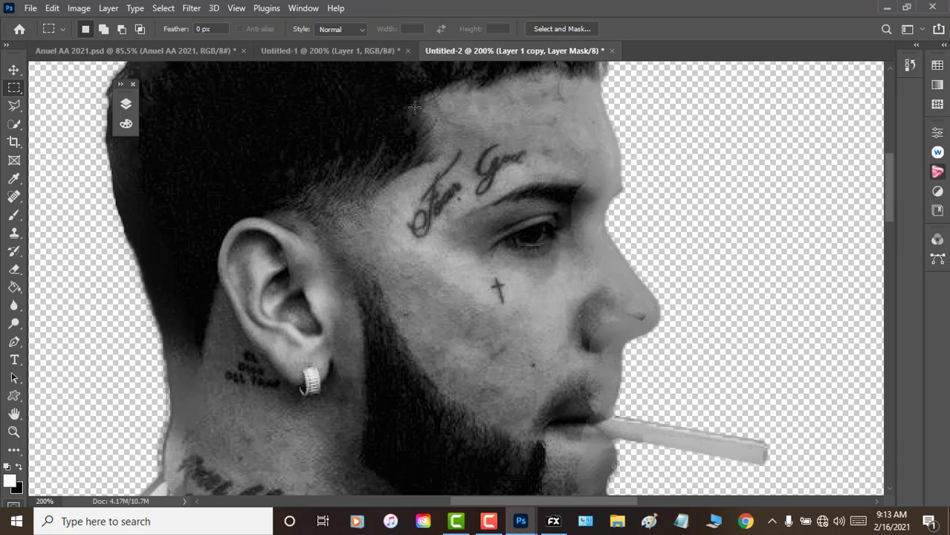
click(548, 26)
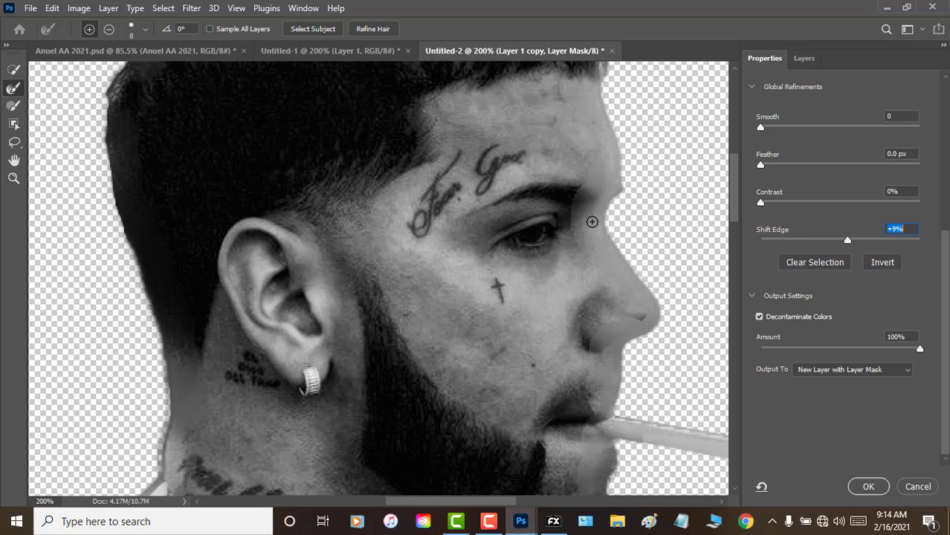
scroll(755, 233, up, 1)
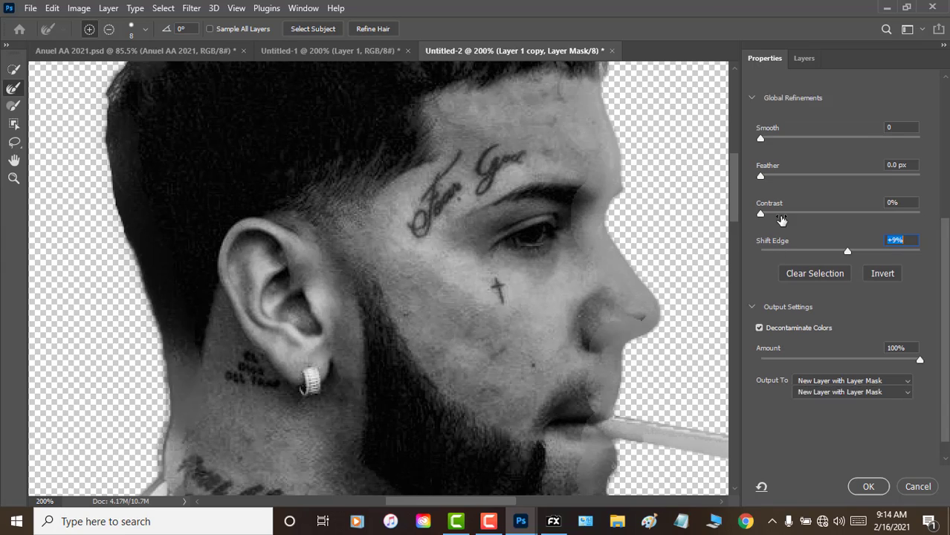
scroll(773, 215, up, 3)
scroll(779, 209, up, 3)
scroll(779, 210, up, 2)
scroll(780, 213, up, 1)
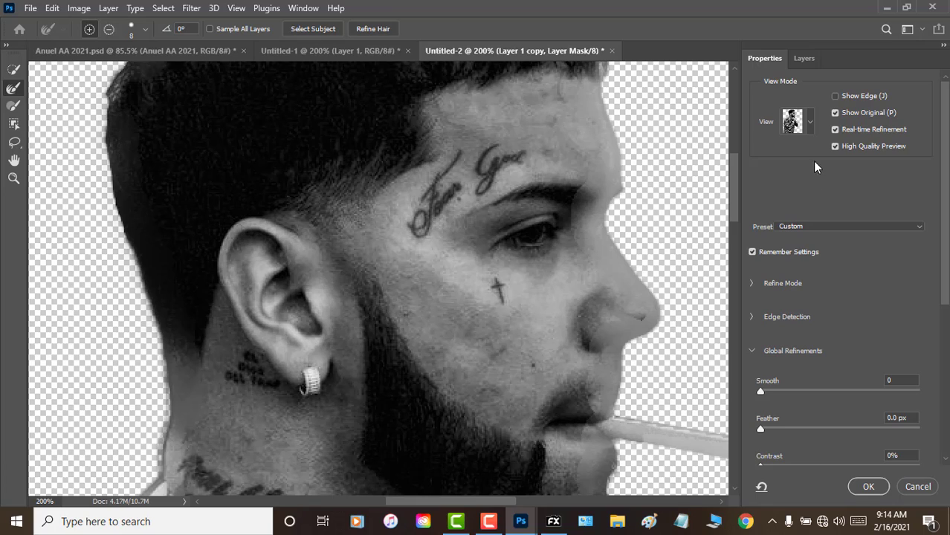
click(813, 126)
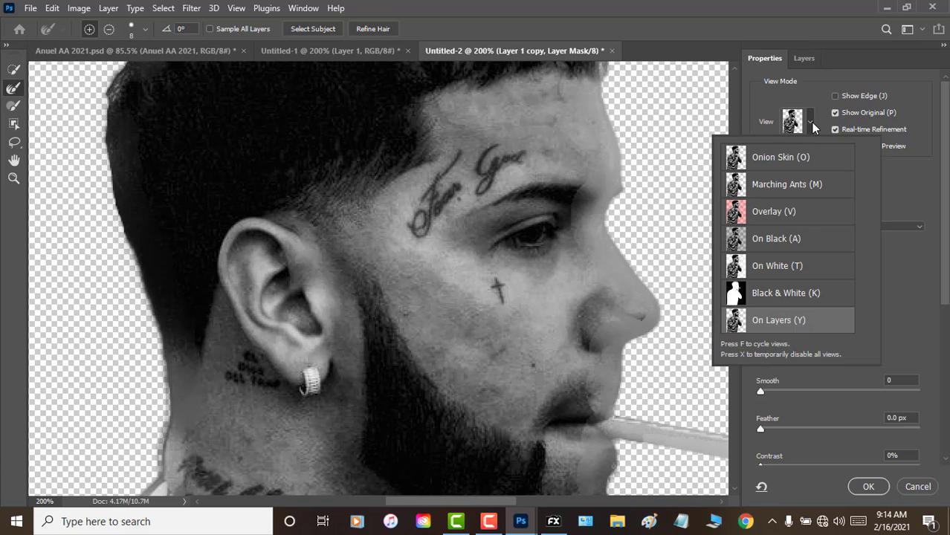
click(813, 126)
click(813, 126)
click(811, 127)
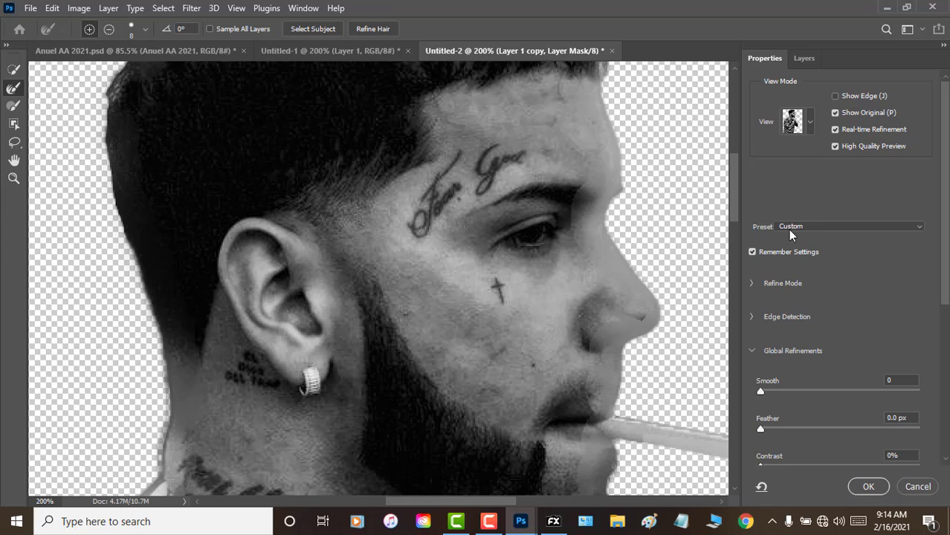
click(750, 282)
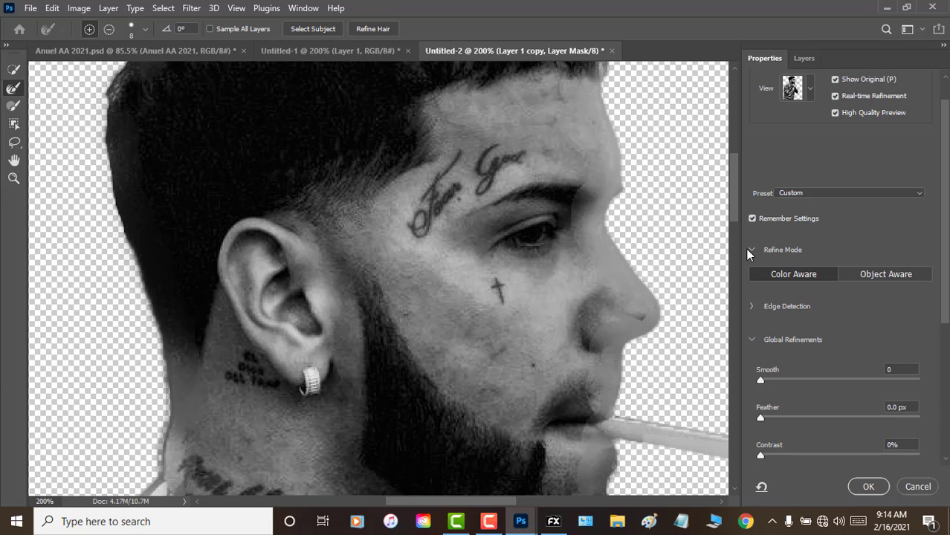
click(752, 251)
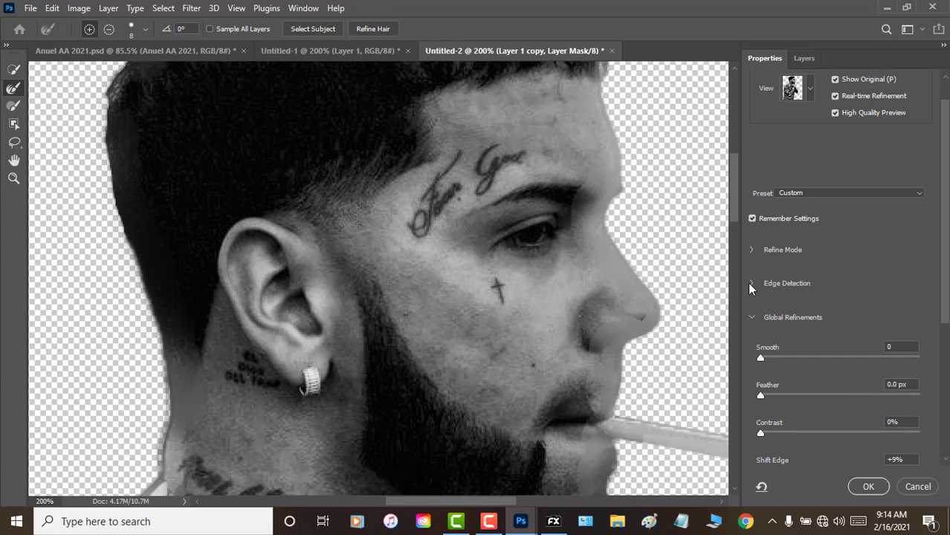
click(751, 285)
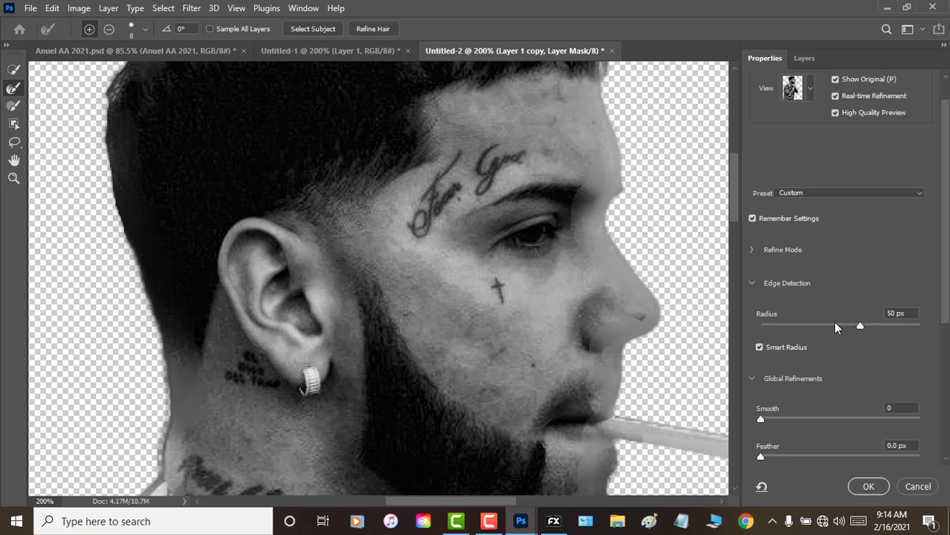
scroll(811, 318, down, 1)
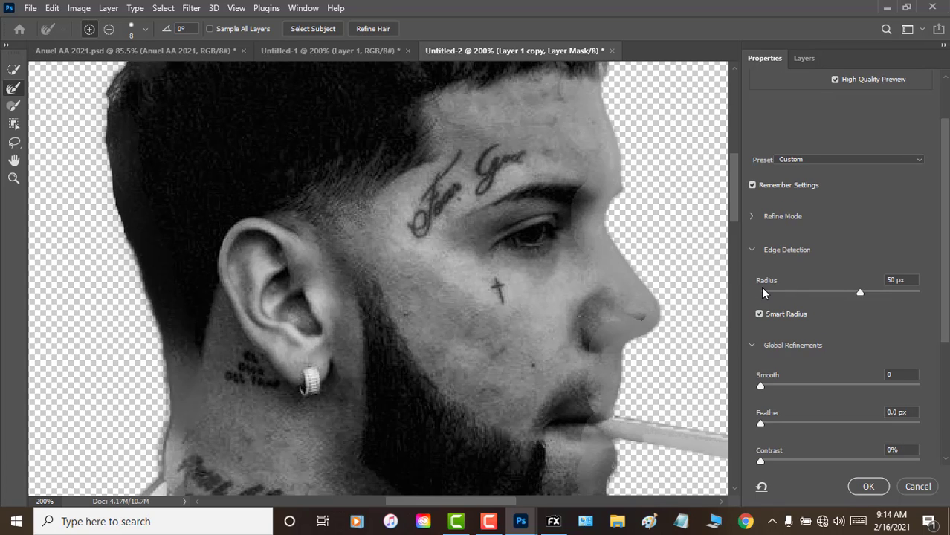
click(751, 250)
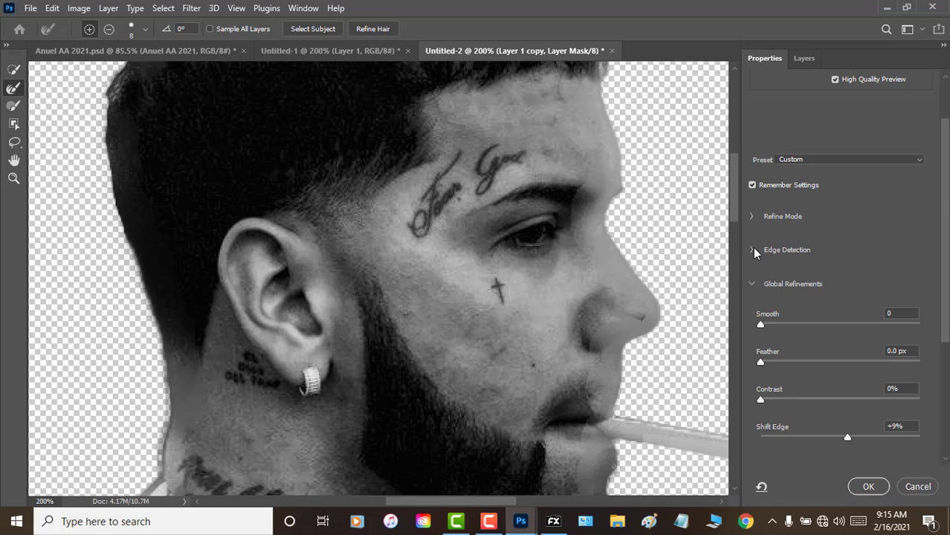
click(753, 251)
click(754, 251)
click(756, 250)
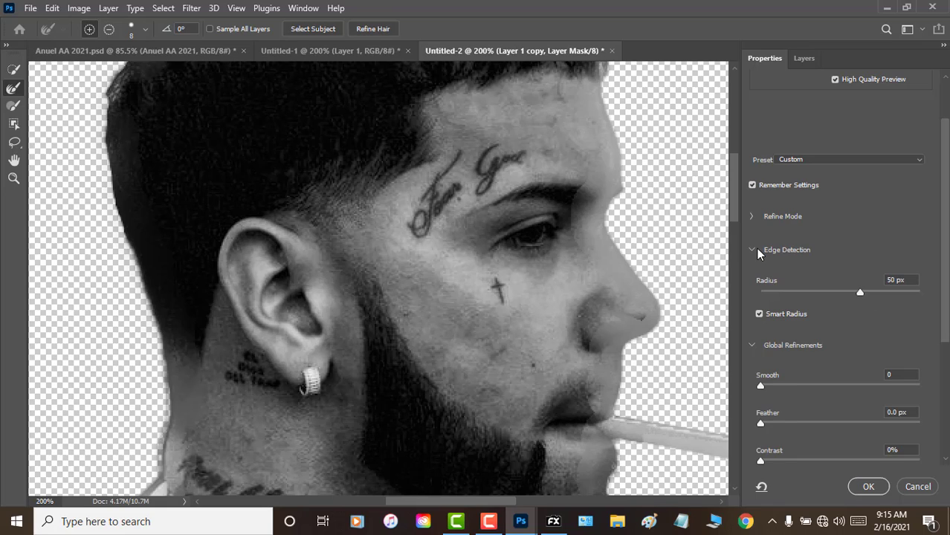
click(756, 250)
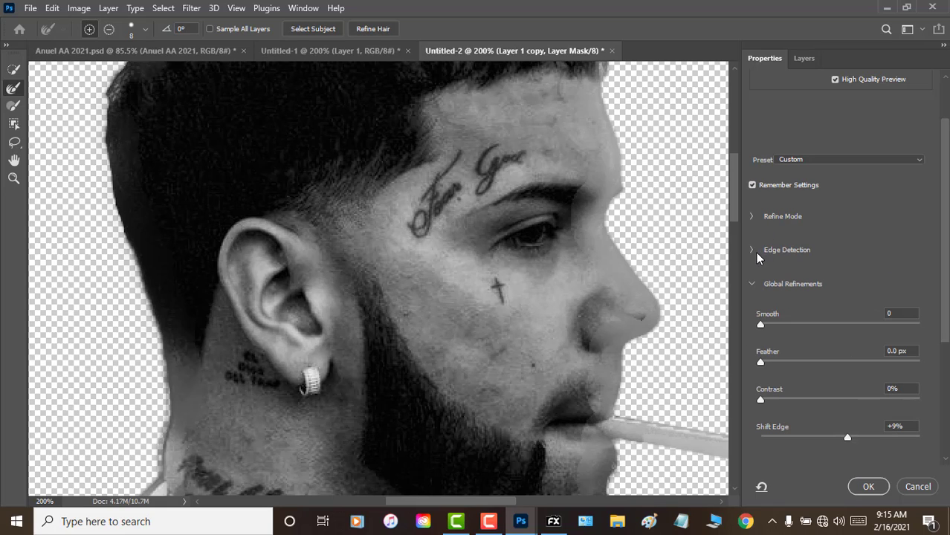
click(750, 249)
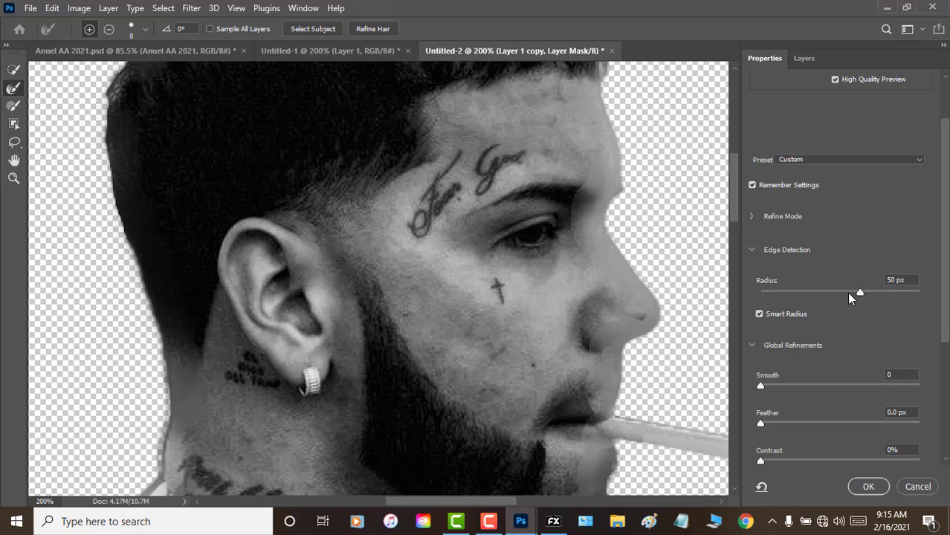
click(752, 250)
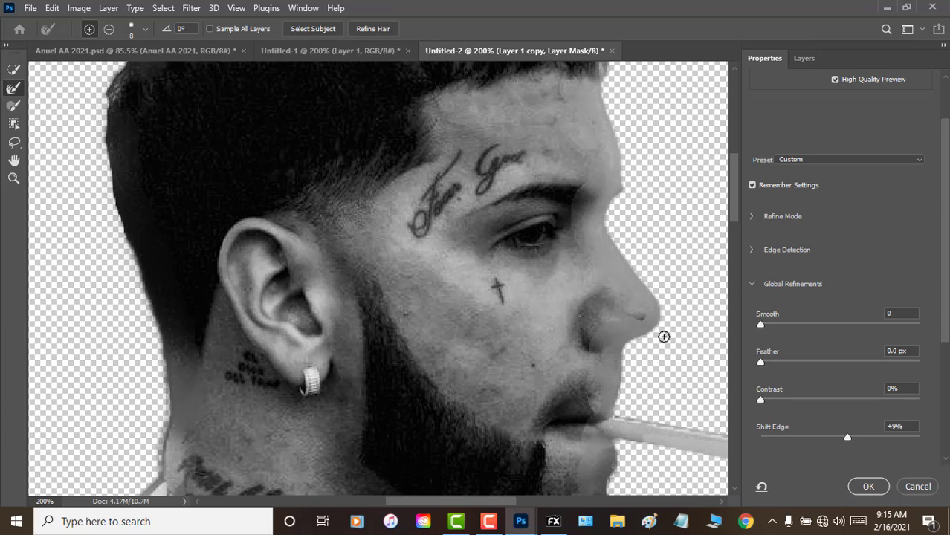
scroll(761, 309, down, 1)
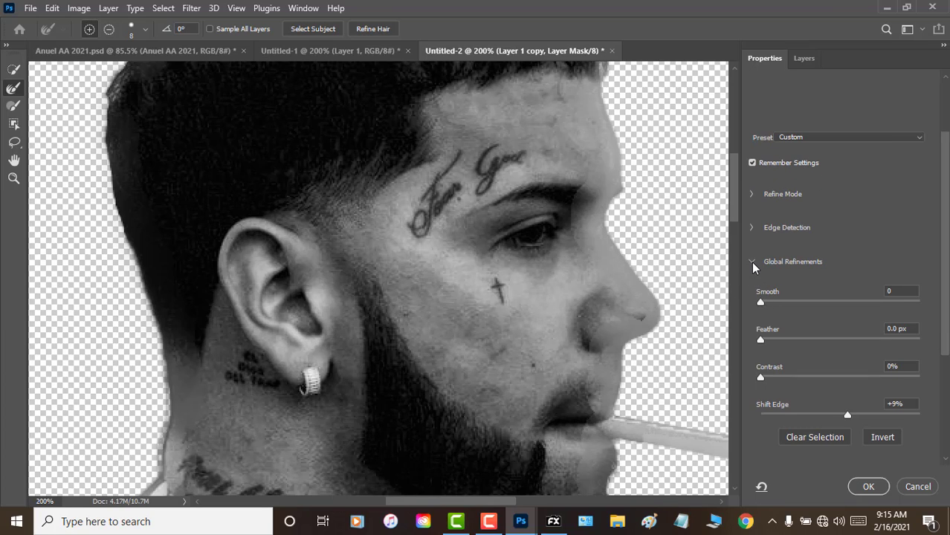
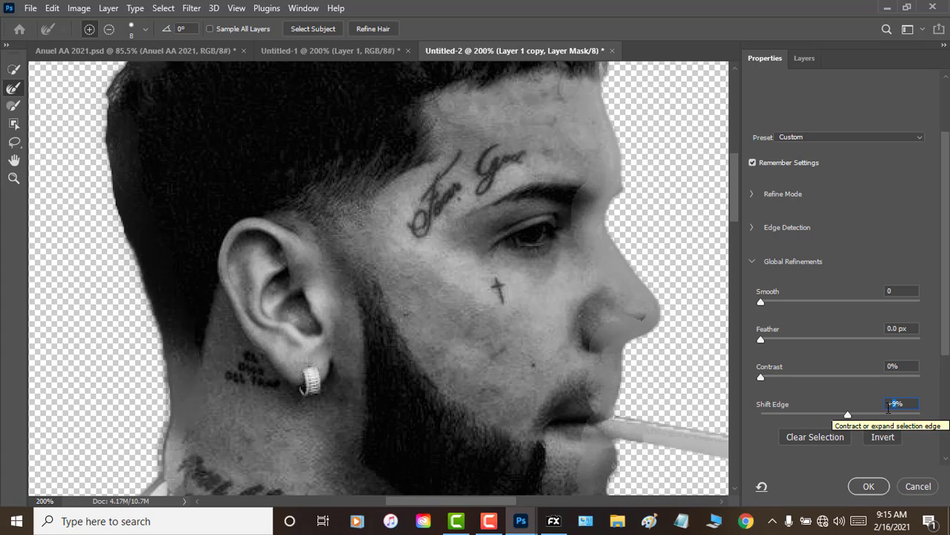
Set Shift Edge to −2% and output the result as New Layer with Layer Mask.
text(0)
click(881, 405)
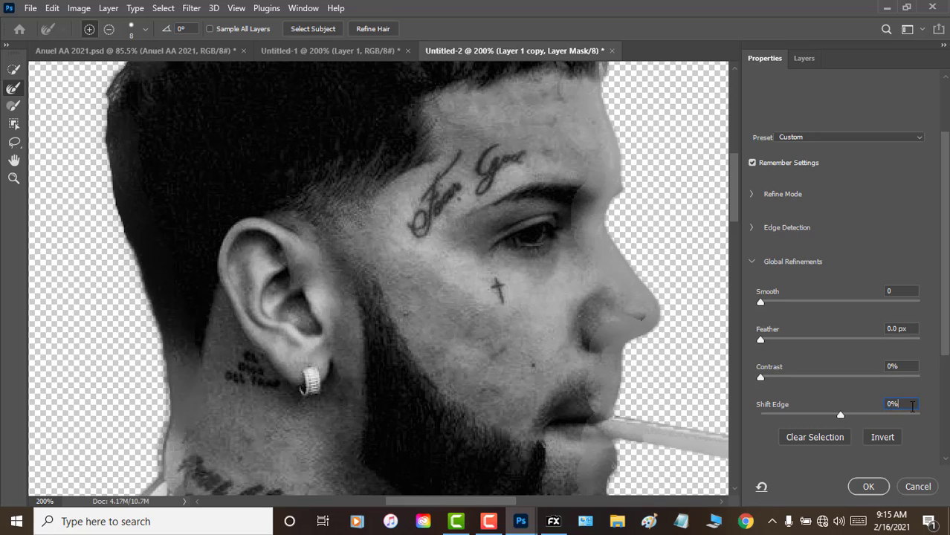
text(-2)
scroll(832, 413, down, 1)
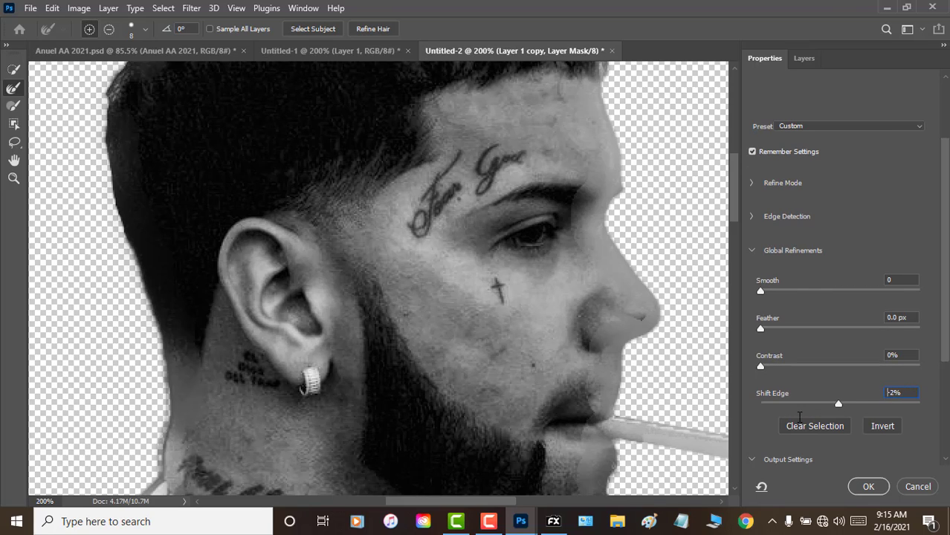
key(Return)
click(752, 250)
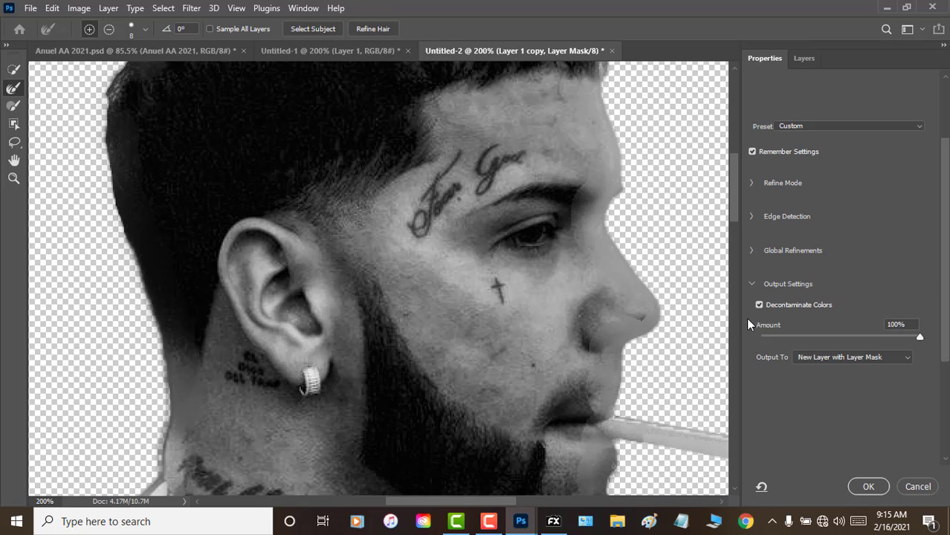
click(835, 357)
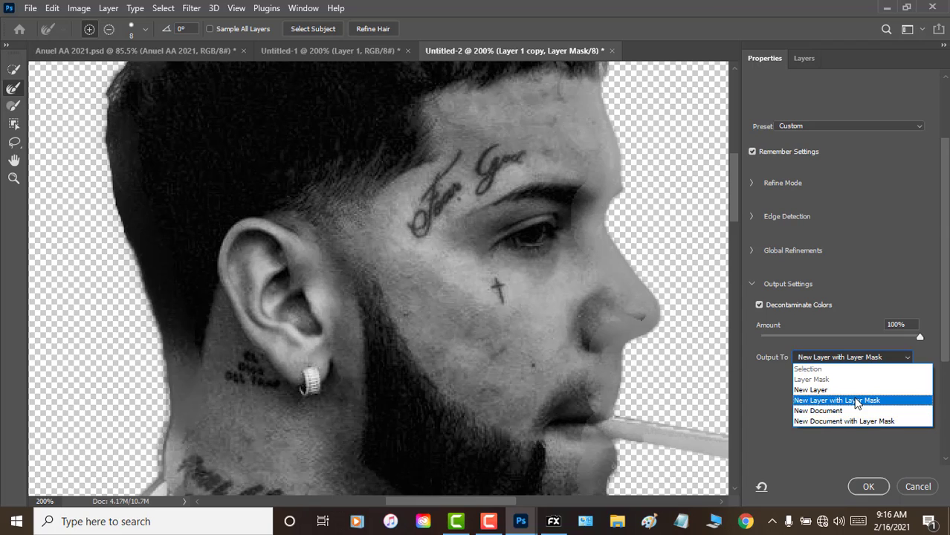
click(858, 401)
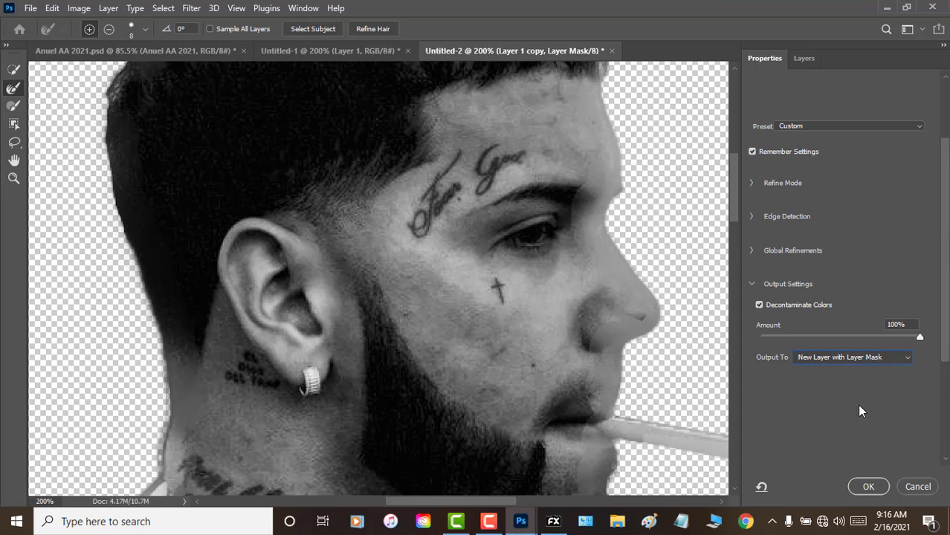
Apply the refinement, delete Layer 1 copy 2, and show the grayscale Layer 1 copy cut-out.
click(862, 481)
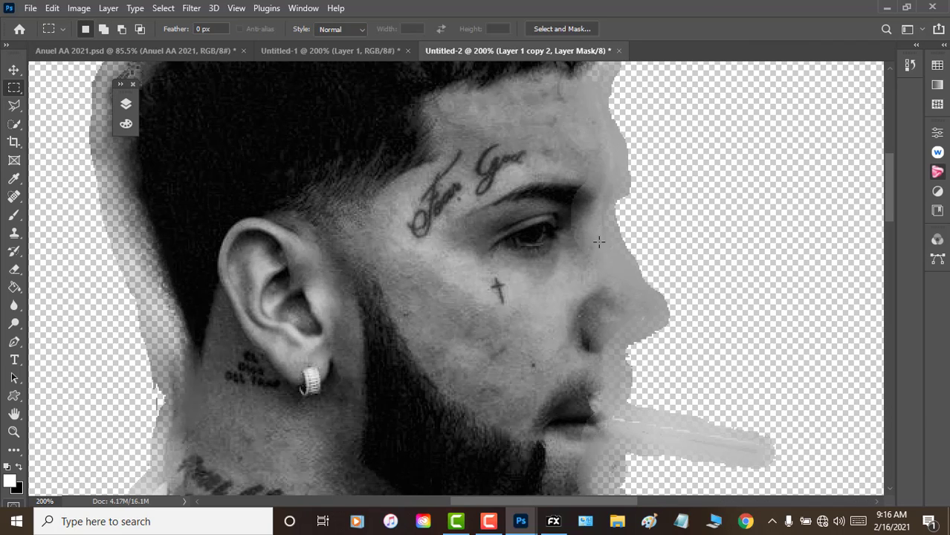
click(125, 107)
drag(220, 214, 281, 342)
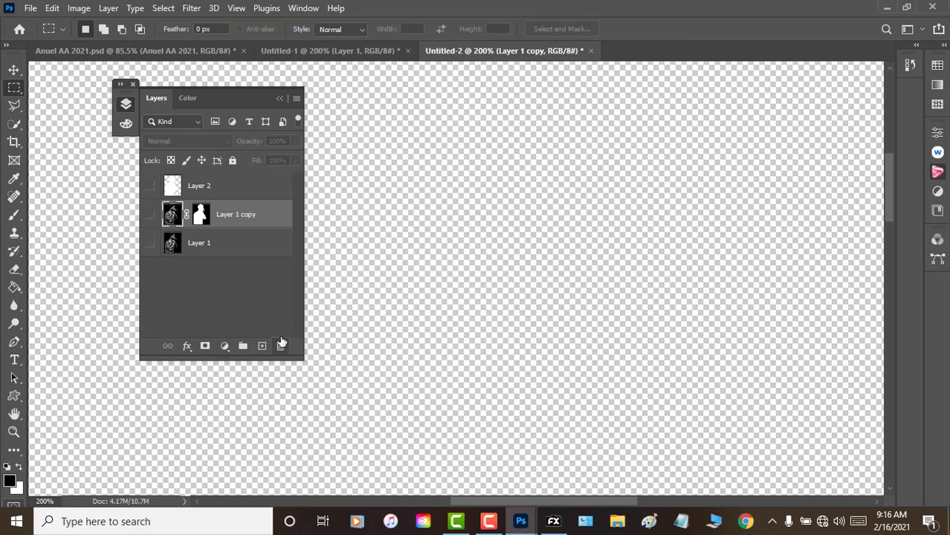
click(150, 215)
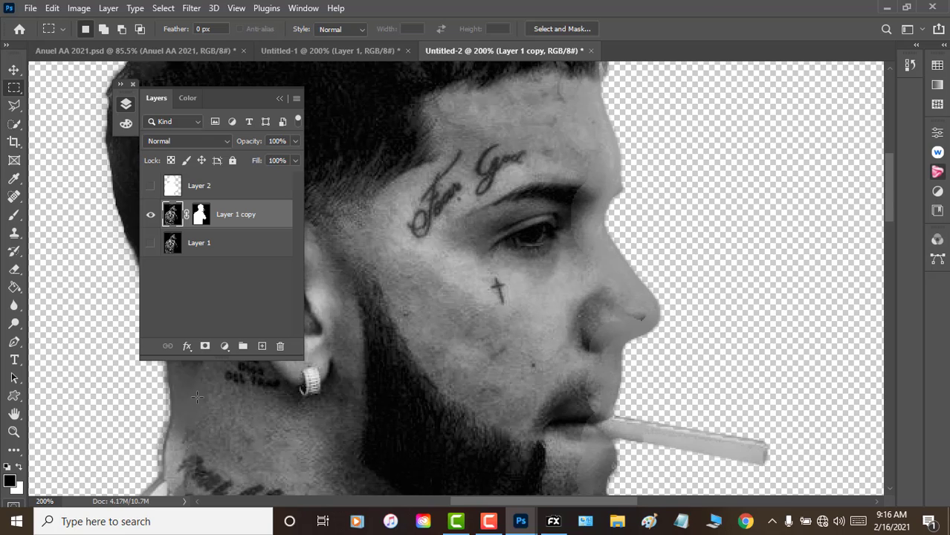
scroll(496, 471, down, 2)
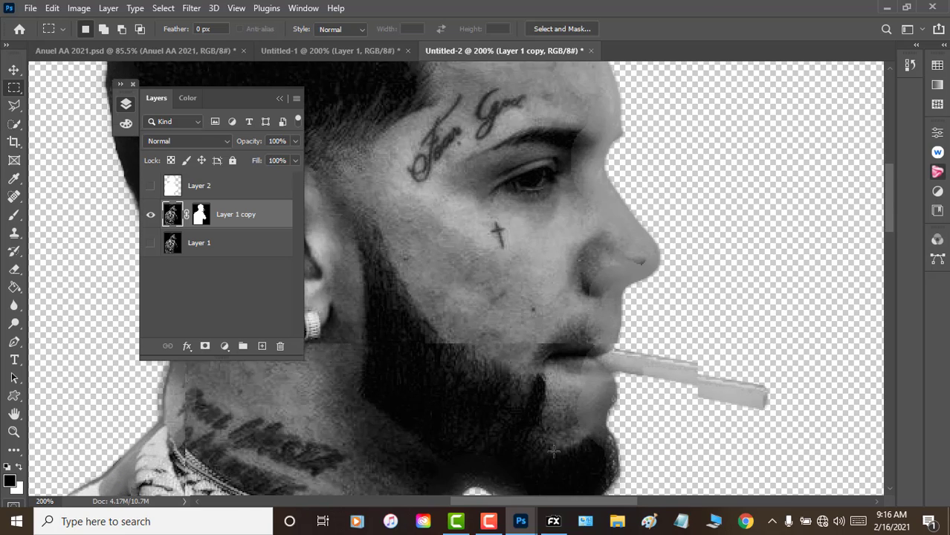
scroll(491, 454, down, 3)
scroll(480, 445, down, 2)
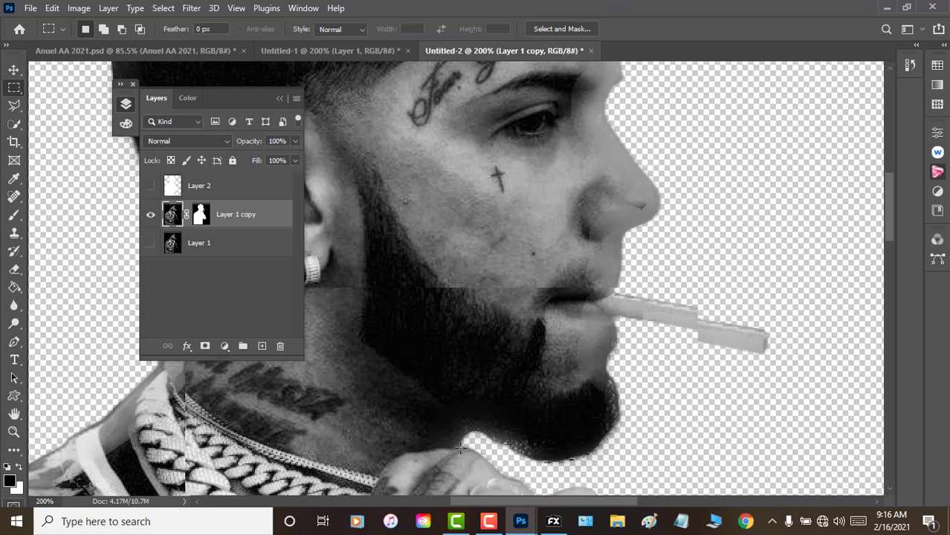
scroll(474, 449, down, 3)
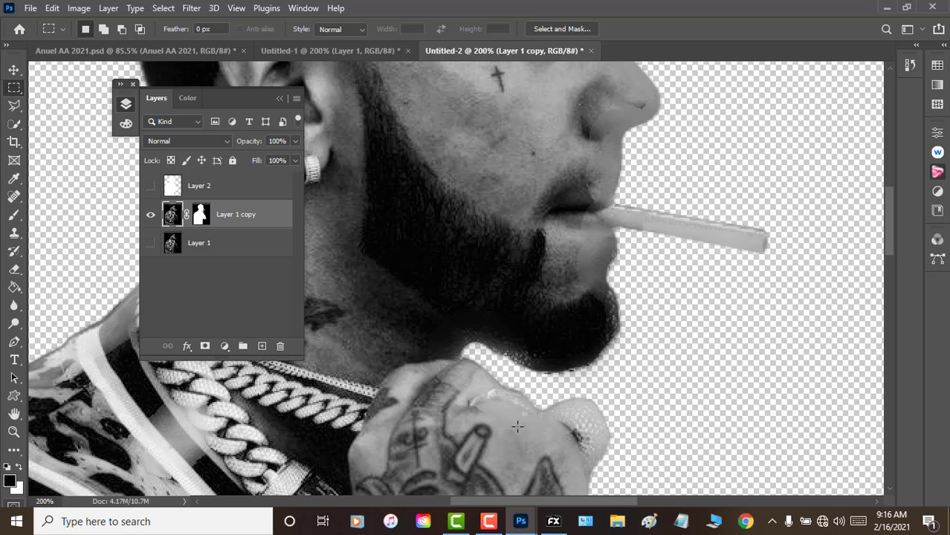
scroll(599, 377, up, 1)
scroll(581, 357, up, 3)
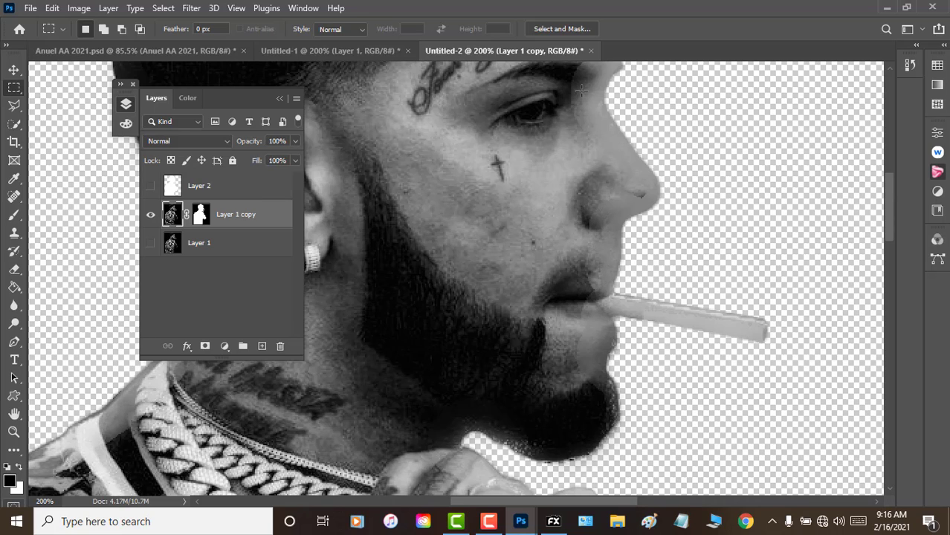
Close the Untitled-2 document without saving its changes.
click(591, 51)
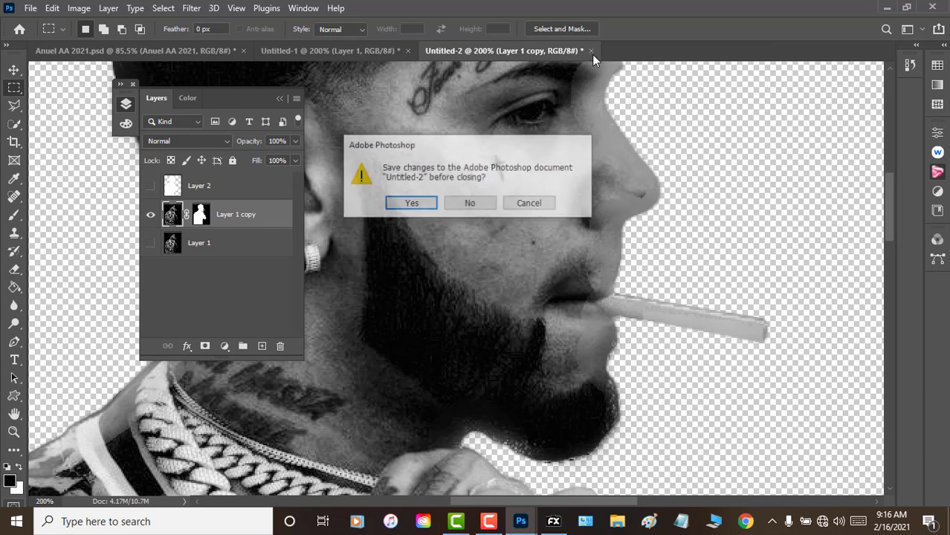
click(472, 209)
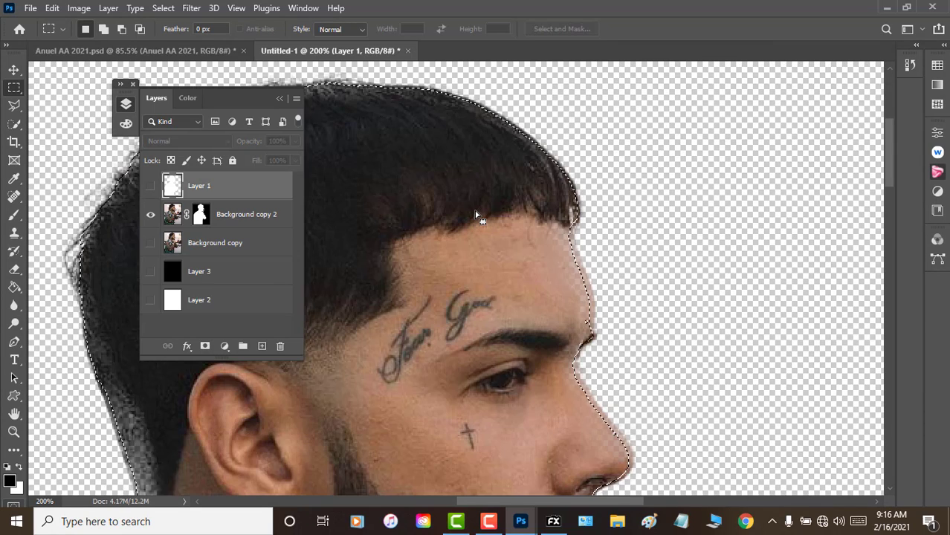
scroll(481, 209, down, 2)
scroll(479, 206, down, 2)
scroll(480, 206, down, 2)
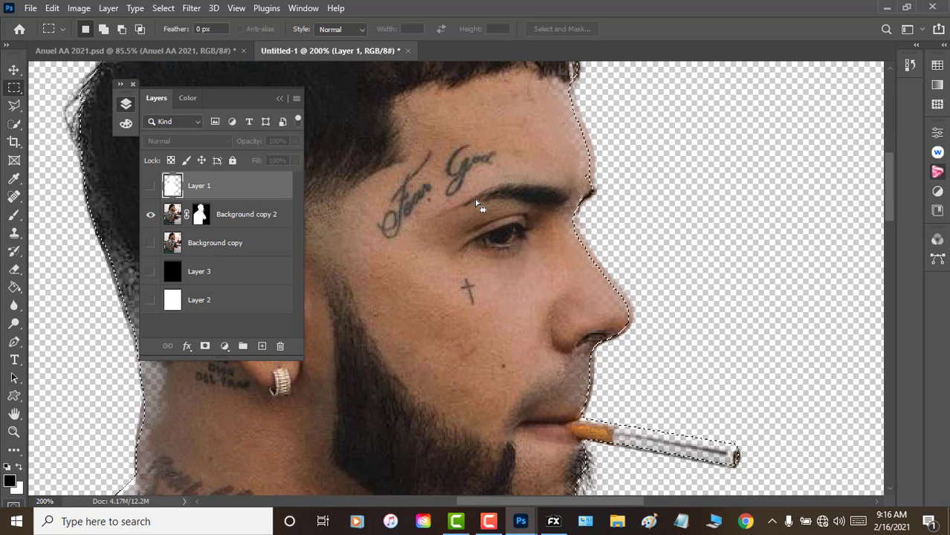
scroll(482, 207, down, 1)
scroll(482, 207, up, 2)
scroll(476, 204, up, 2)
scroll(477, 204, up, 1)
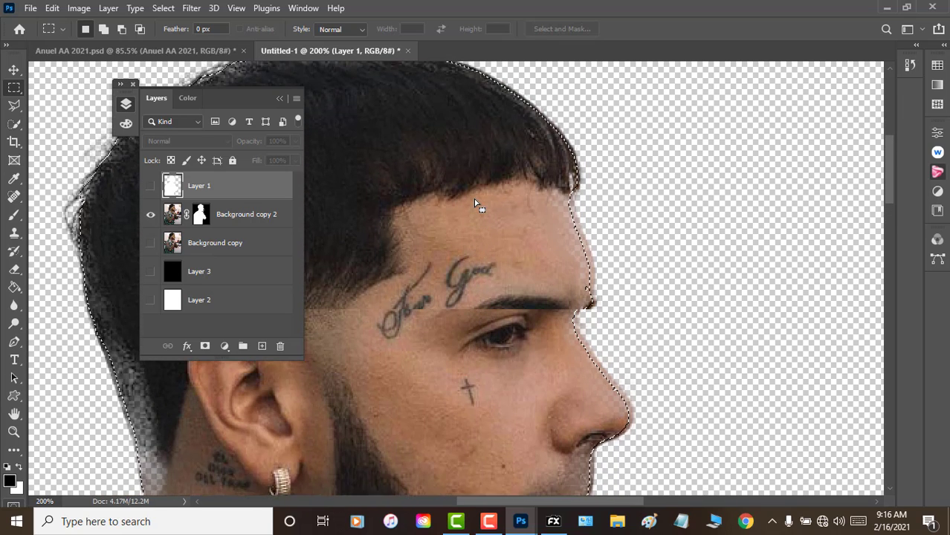
scroll(479, 203, up, 1)
In Untitled-1, show Background copy 2, black Layer 3 and Layer 2, hiding Layer 1 and Background copy.
click(213, 217)
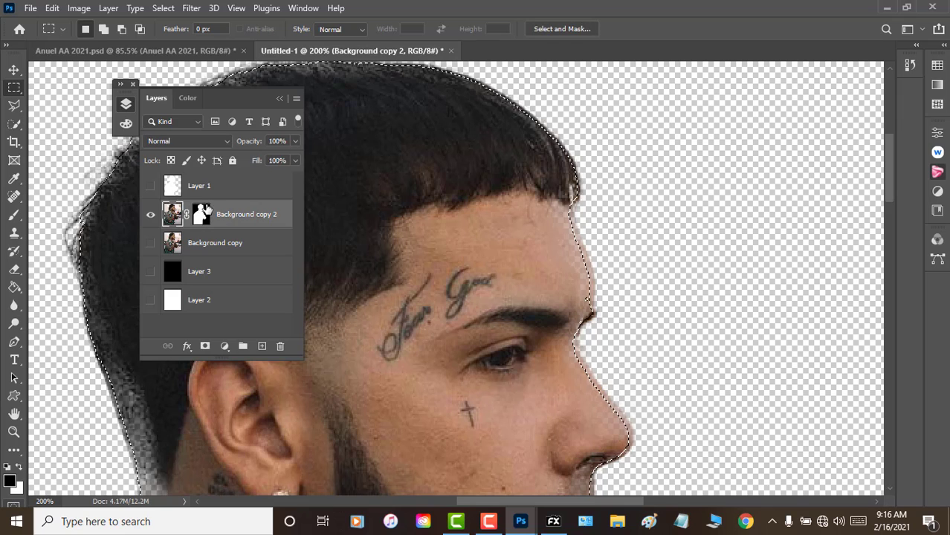
click(151, 186)
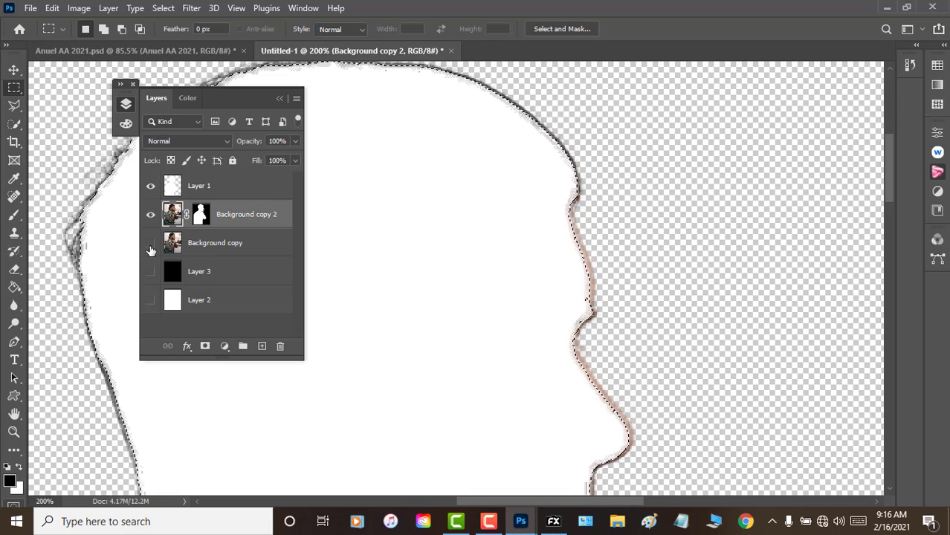
click(151, 243)
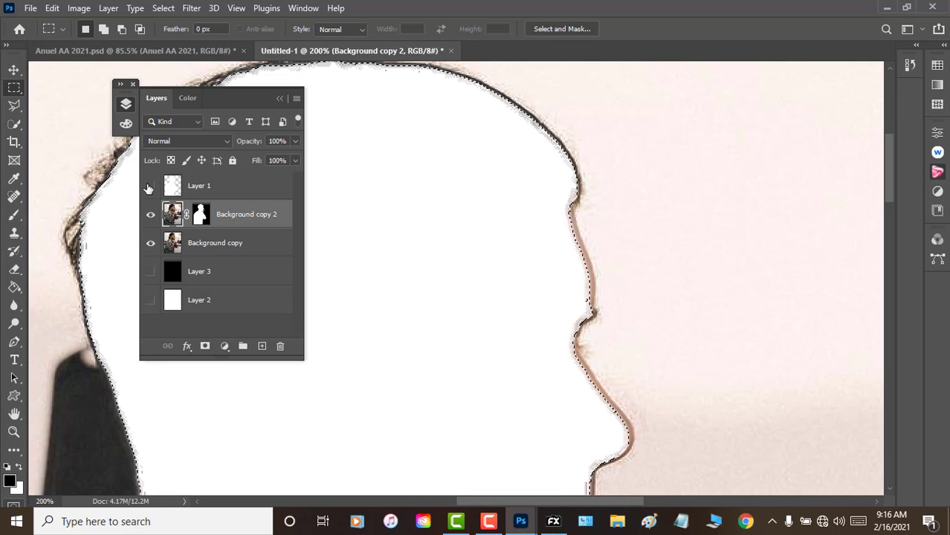
click(149, 187)
click(150, 272)
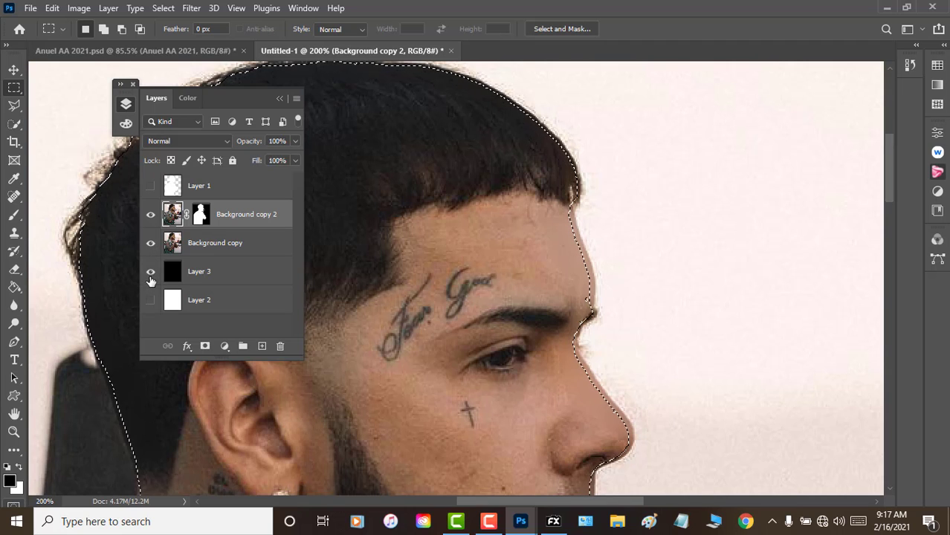
click(150, 301)
click(150, 243)
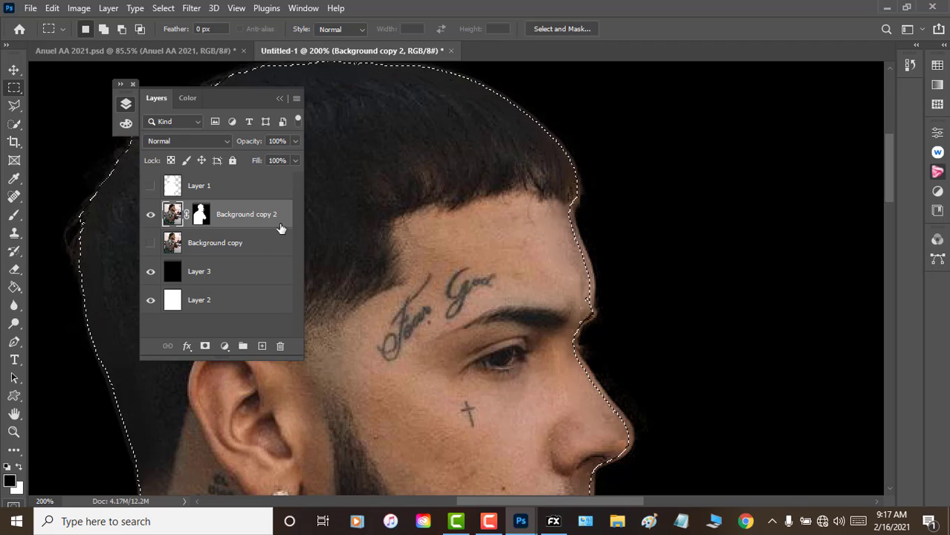
click(280, 99)
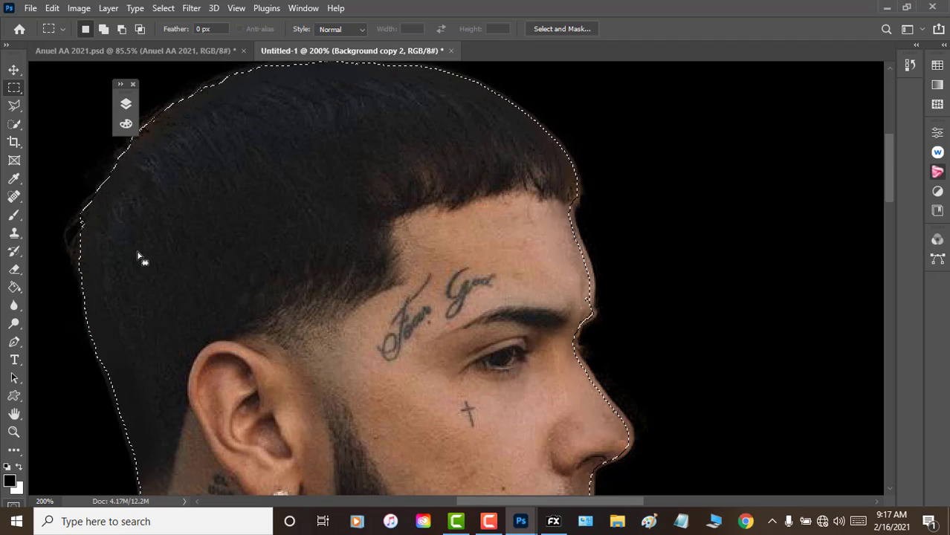
Zoom in to inspect the cut-out edge along the hairline, face and cigar.
click(14, 432)
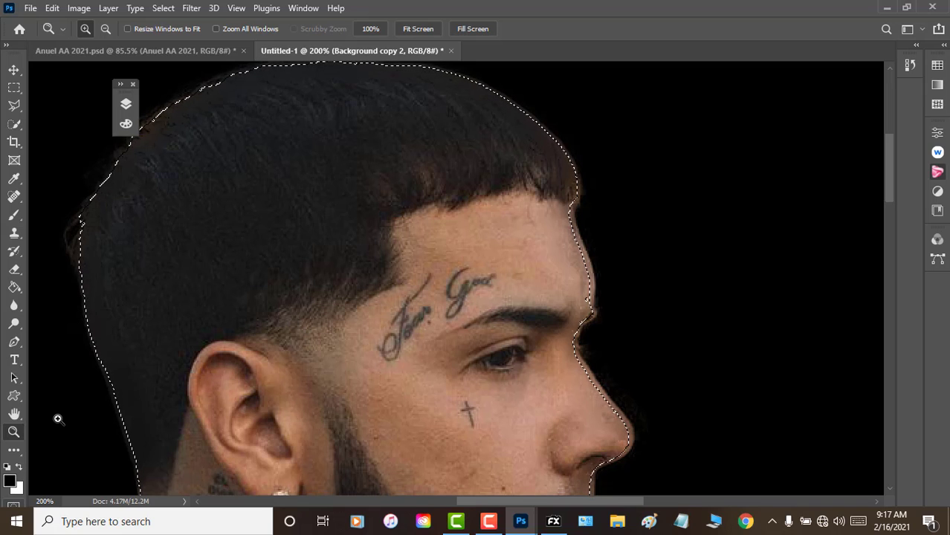
drag(57, 418, 81, 424)
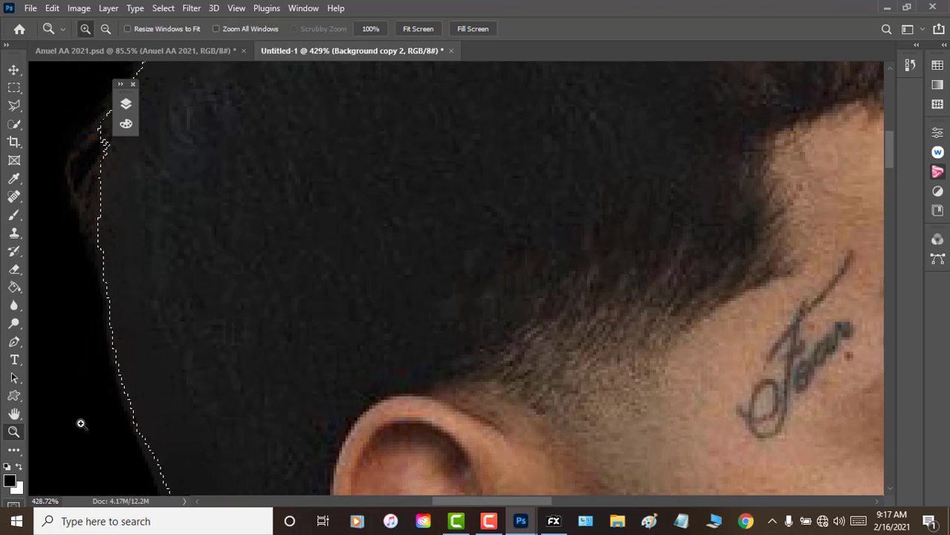
alt+click(81, 423)
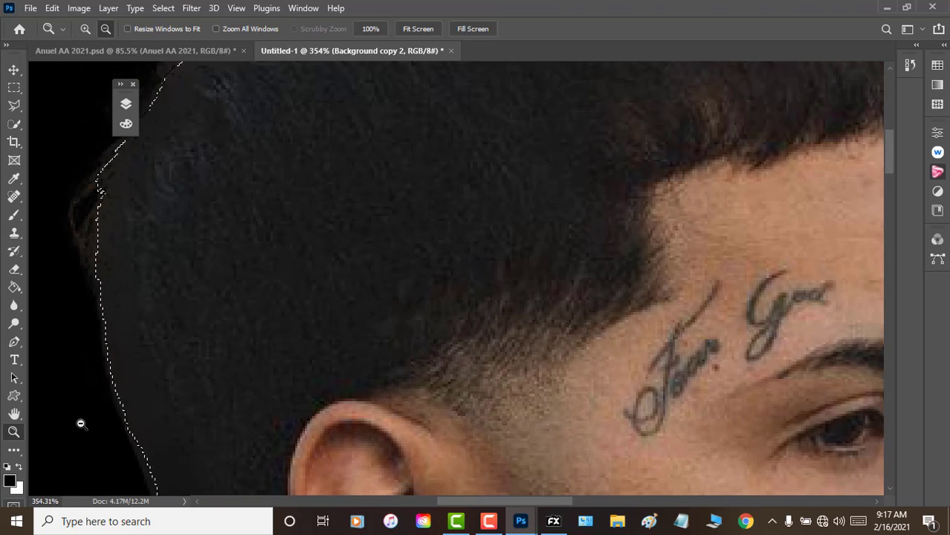
alt+click(81, 424)
scroll(81, 424, up, 2)
scroll(81, 424, up, 2)
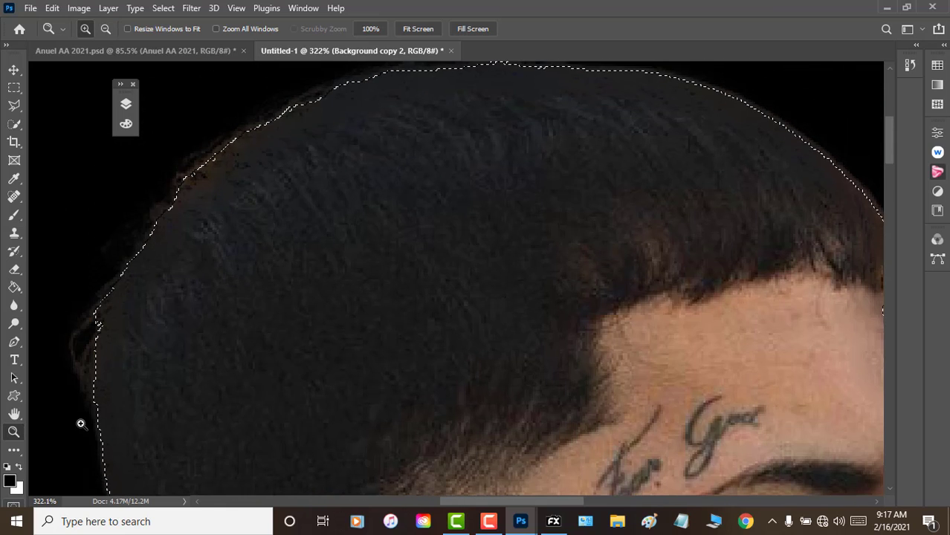
scroll(77, 422, up, 2)
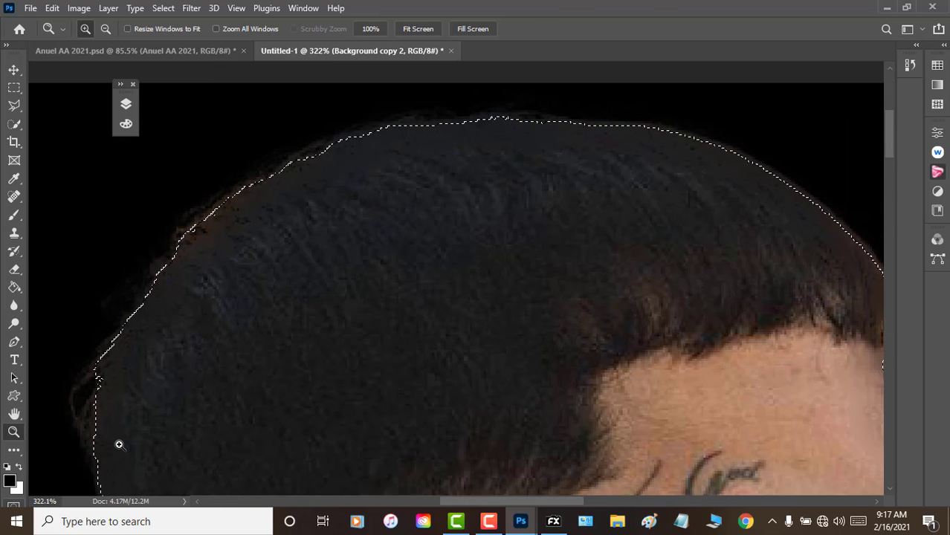
scroll(117, 427, down, 3)
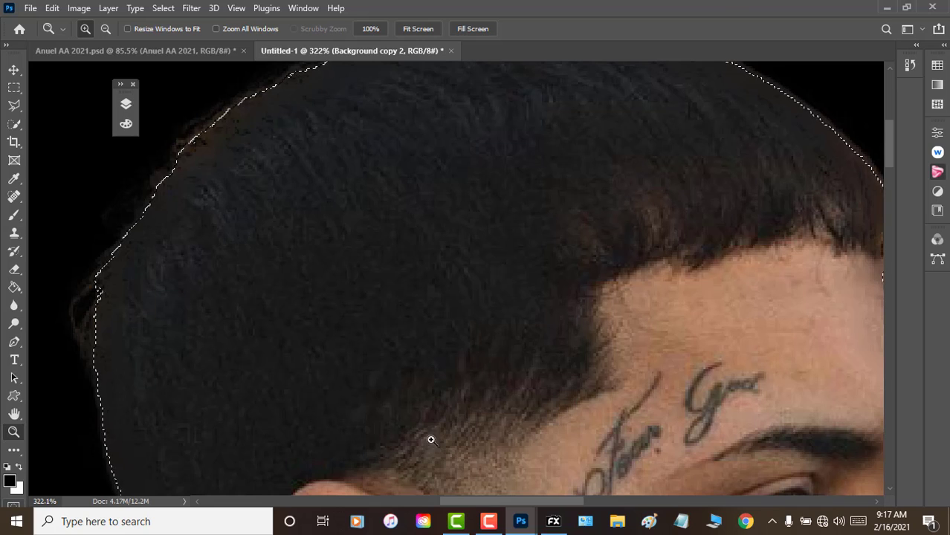
scroll(604, 366, up, 2)
scroll(572, 244, up, 3)
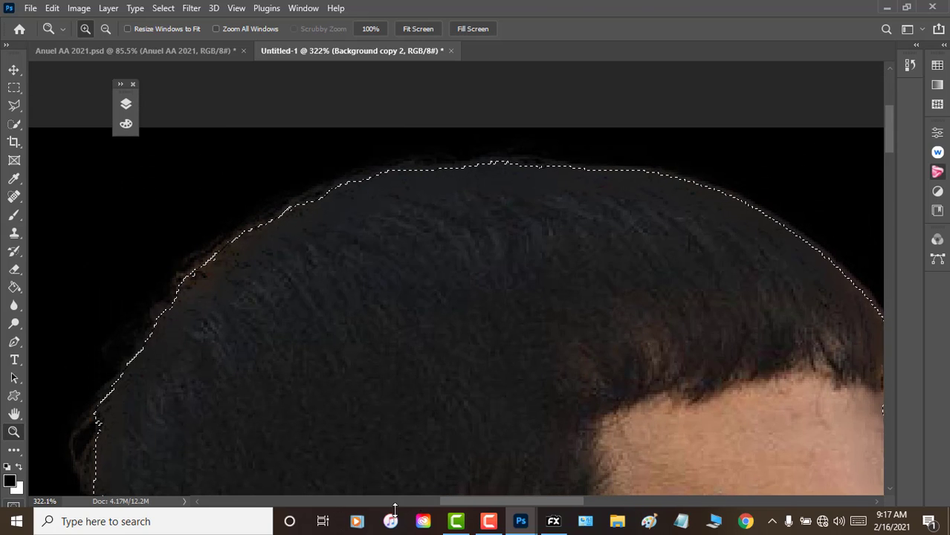
drag(480, 501, 553, 506)
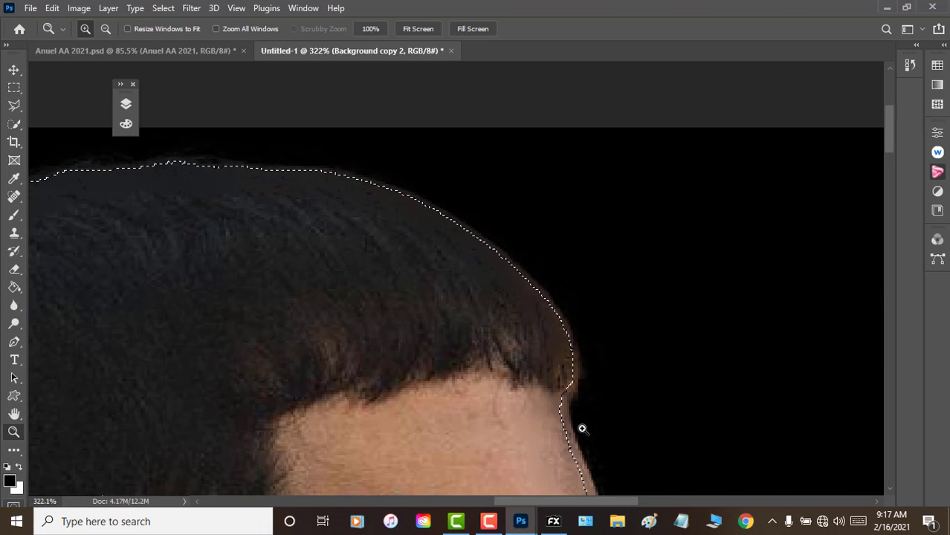
scroll(582, 429, down, 2)
scroll(583, 429, down, 2)
scroll(585, 430, down, 2)
scroll(587, 430, down, 2)
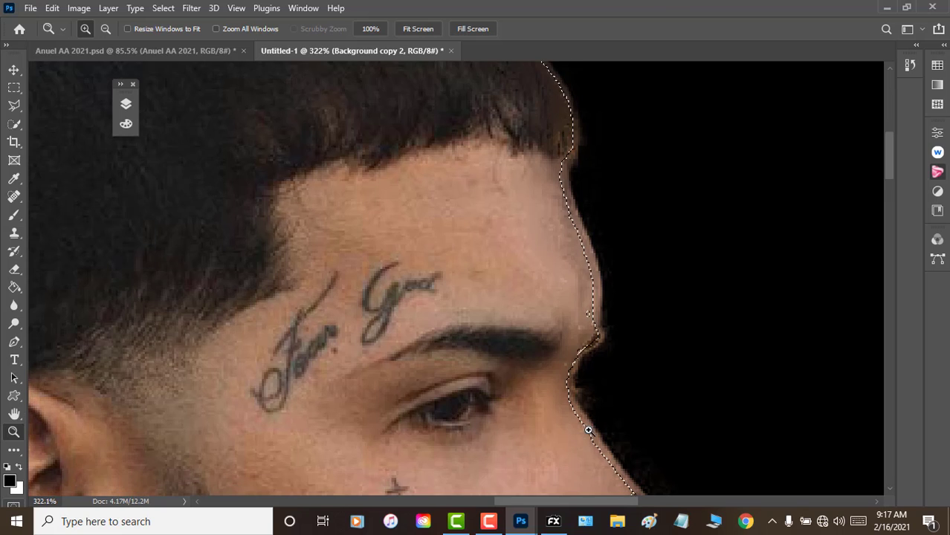
scroll(588, 430, down, 1)
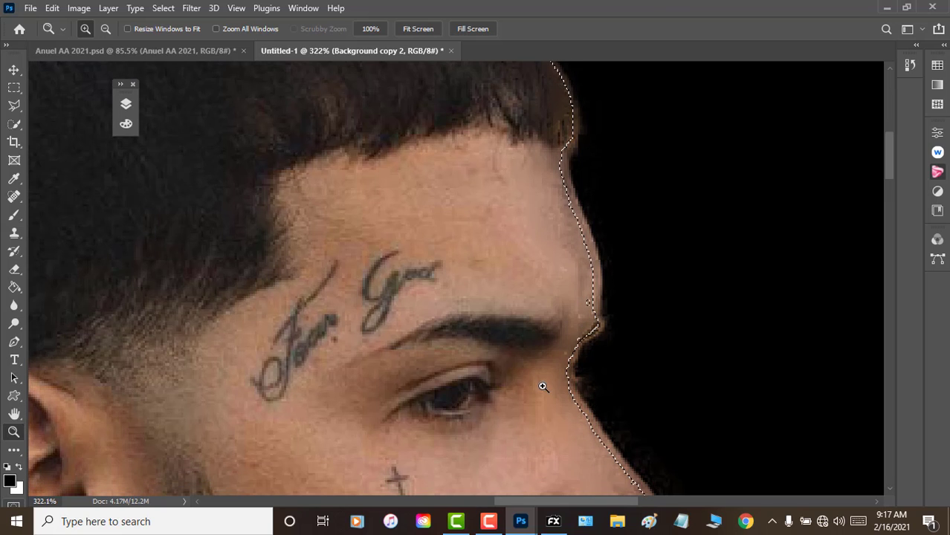
scroll(594, 401, down, 2)
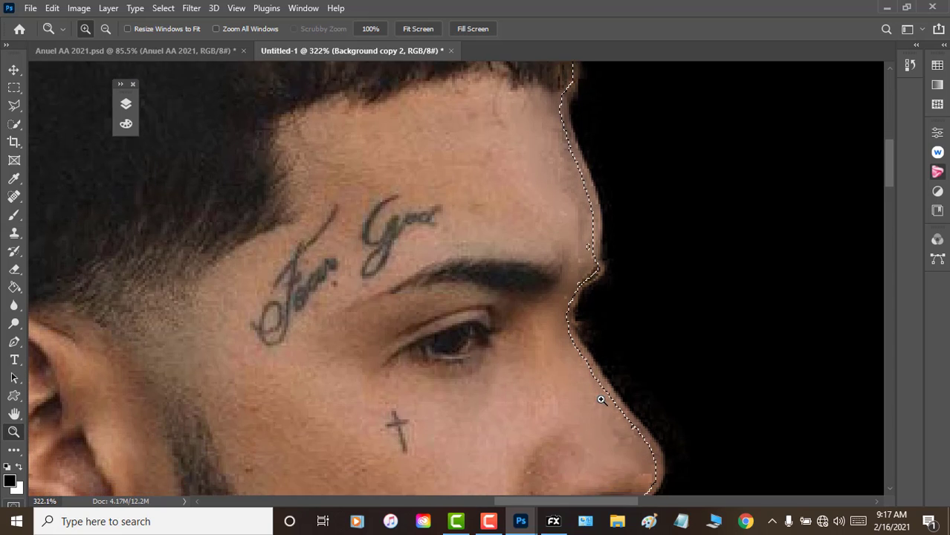
scroll(603, 398, down, 2)
scroll(604, 398, down, 2)
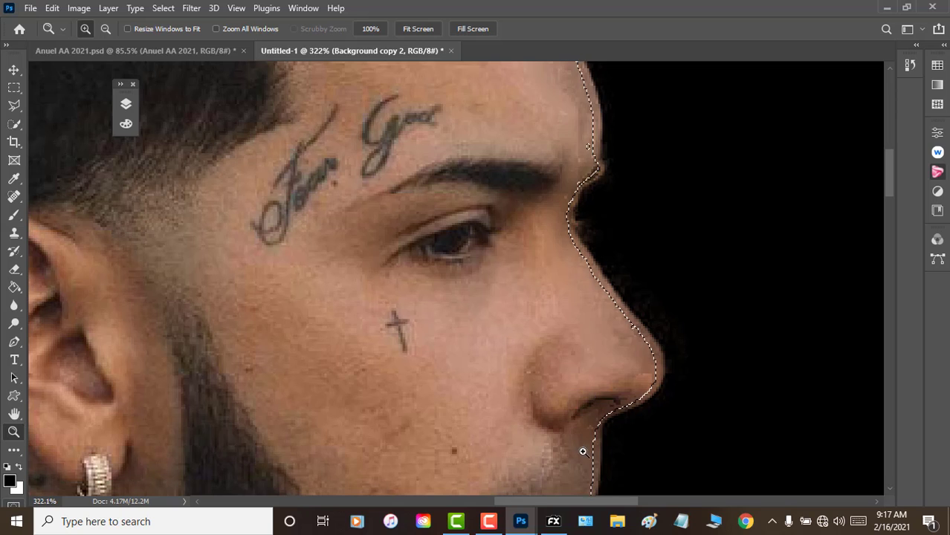
scroll(586, 439, down, 2)
scroll(580, 420, down, 2)
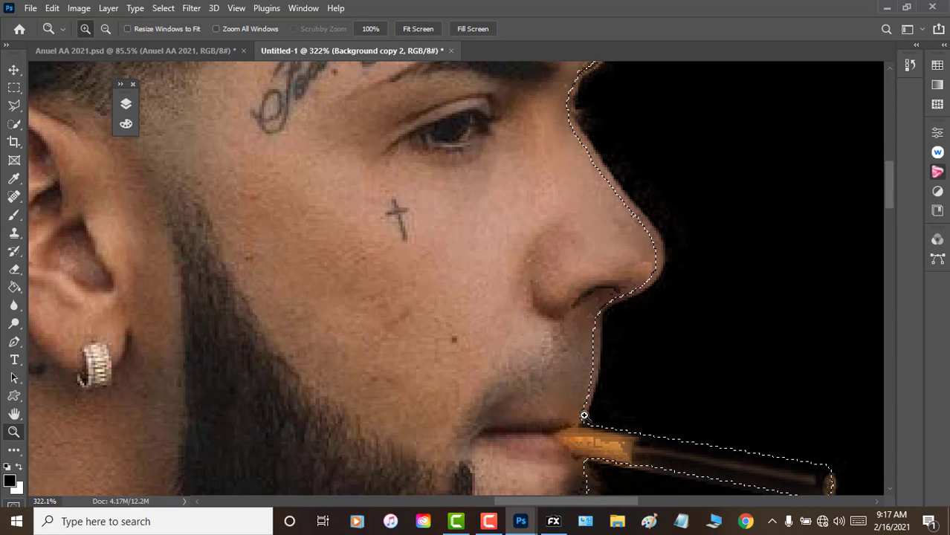
scroll(584, 416, down, 1)
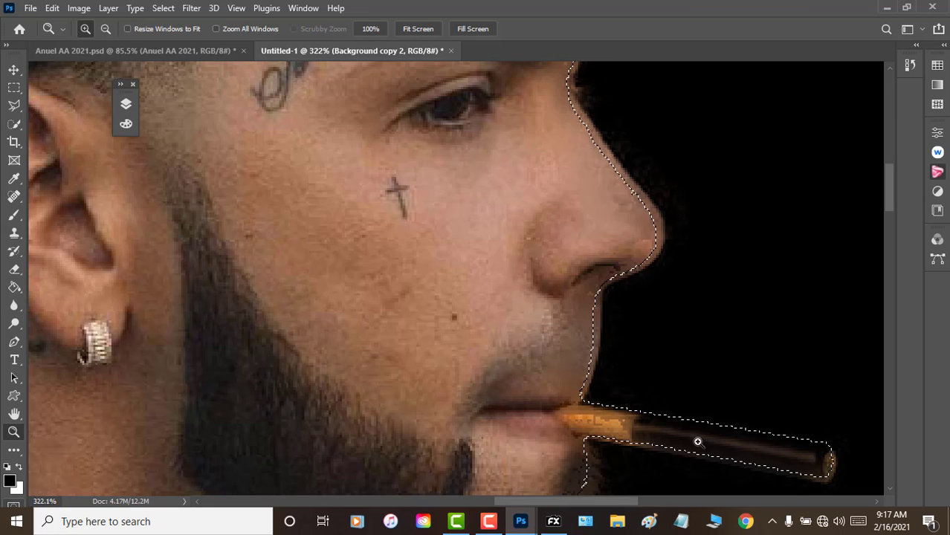
scroll(586, 446, down, 2)
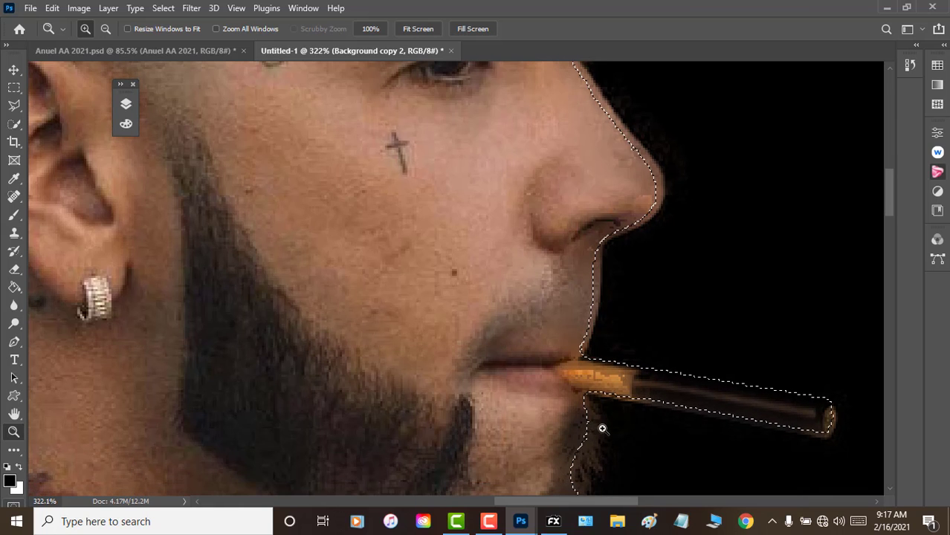
scroll(603, 432, down, 2)
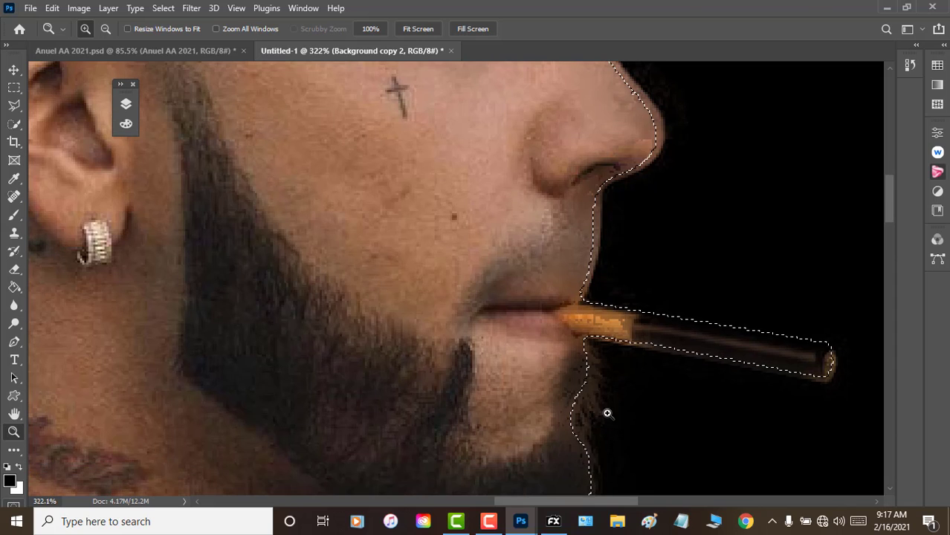
scroll(595, 422, down, 1)
scroll(598, 418, down, 2)
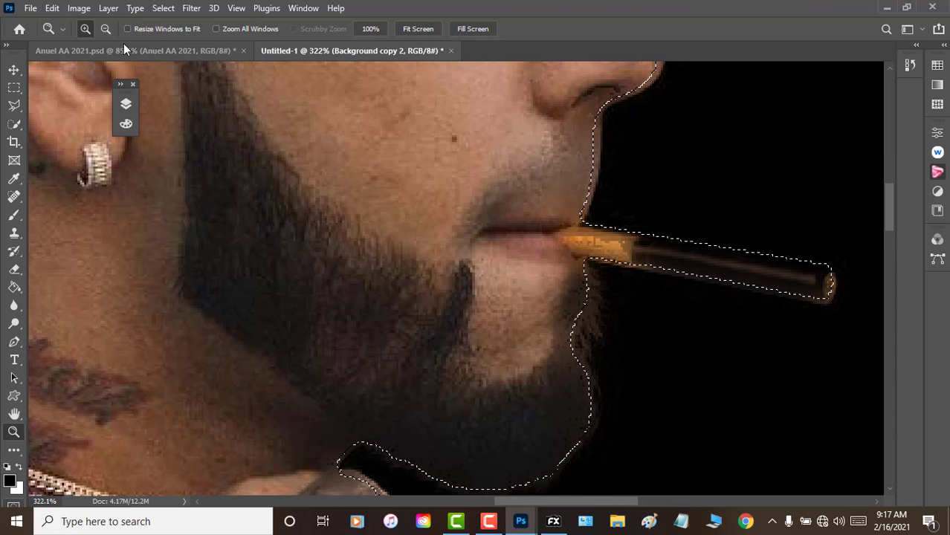
Check the silhouette with Layer 1, hide Background copy, and deselect with Ctrl+D.
click(126, 104)
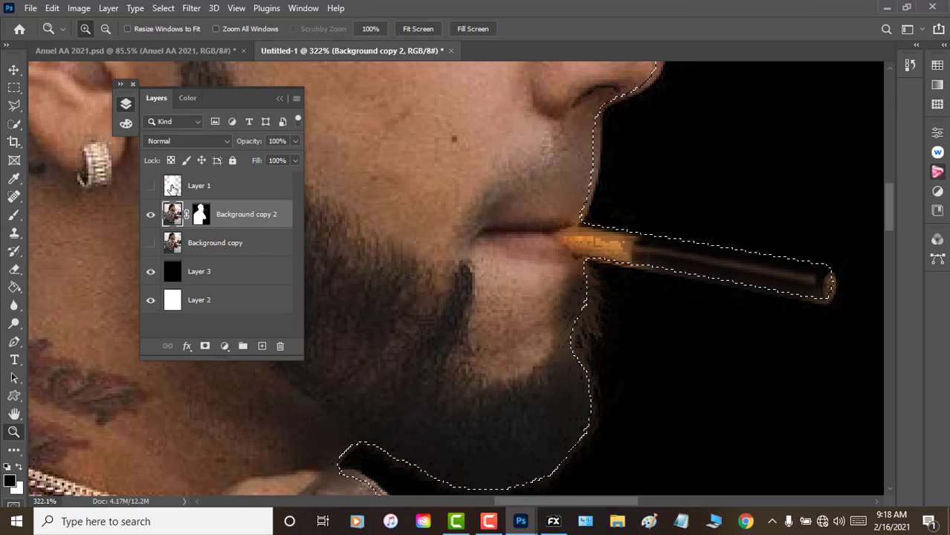
click(151, 186)
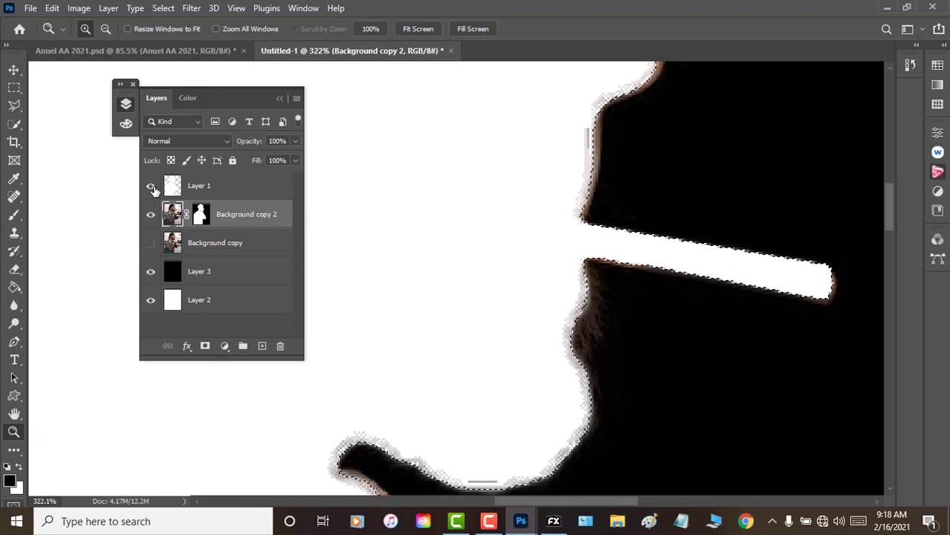
click(151, 186)
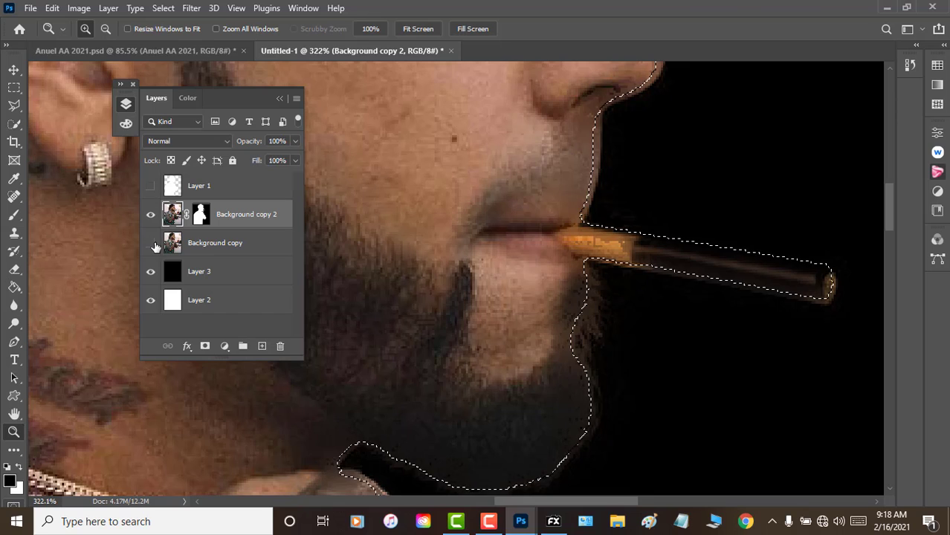
click(151, 243)
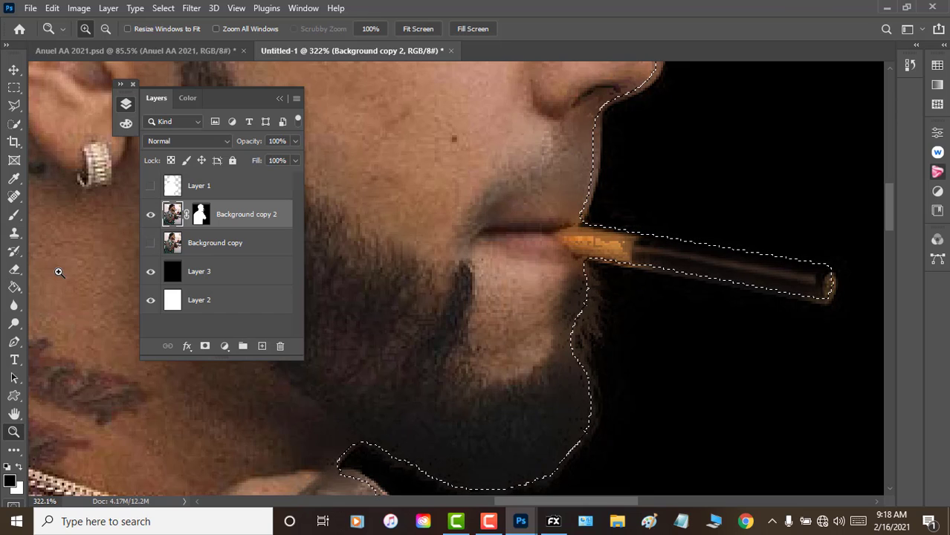
key(ctrl+d)
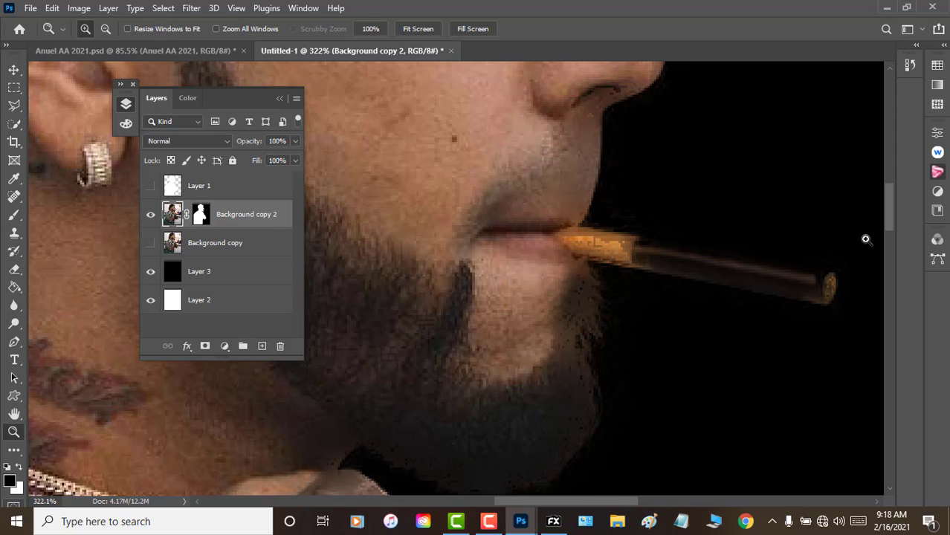
click(15, 71)
click(18, 91)
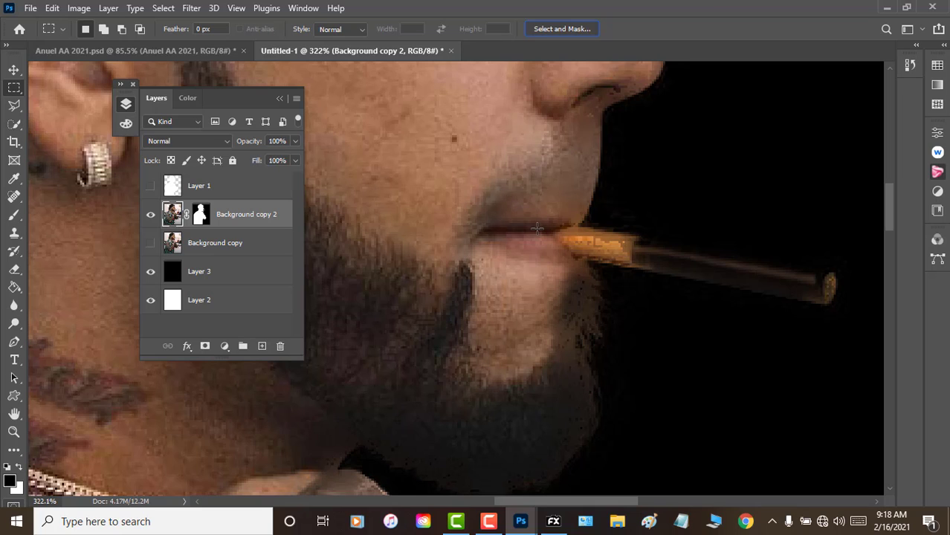
Run Select and Mask, review Global Refinements, Edge Detection and Refine Mode, and output Background copy 3.
click(556, 31)
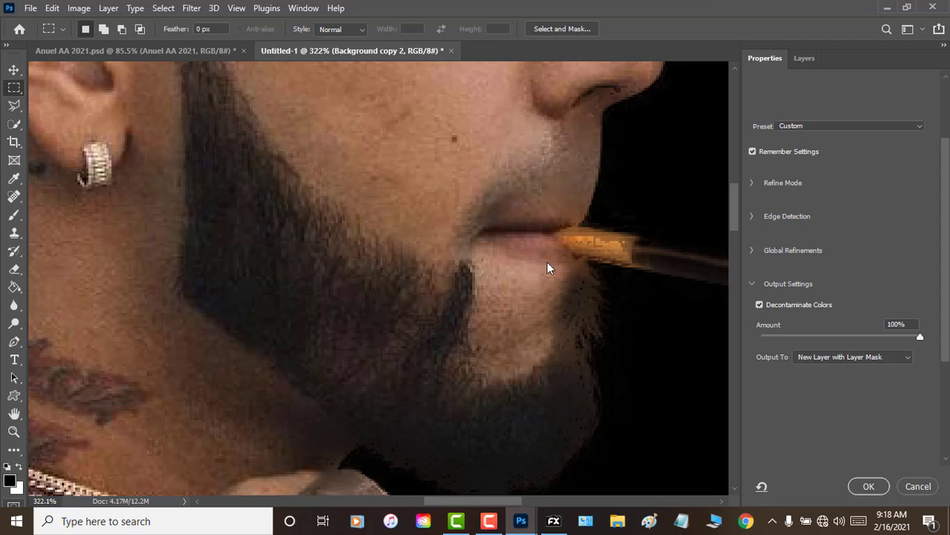
click(751, 251)
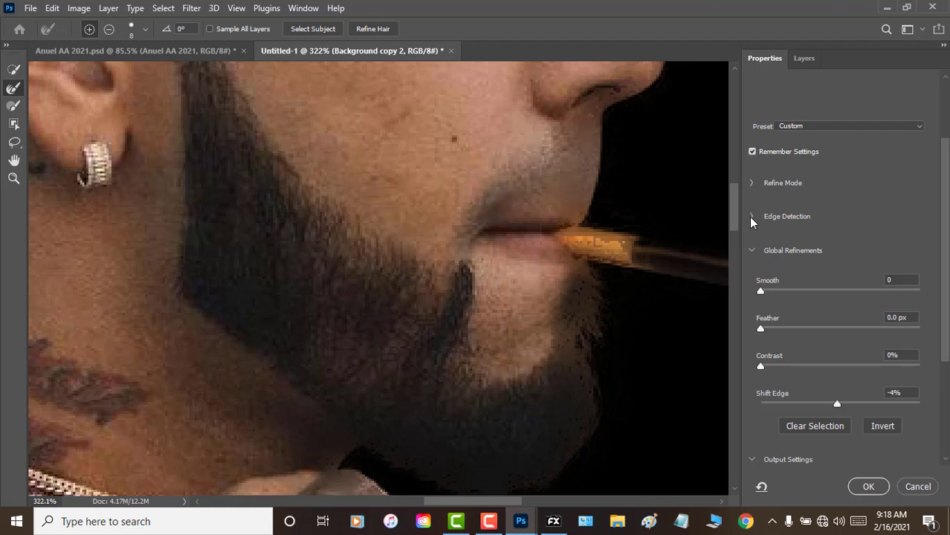
click(751, 217)
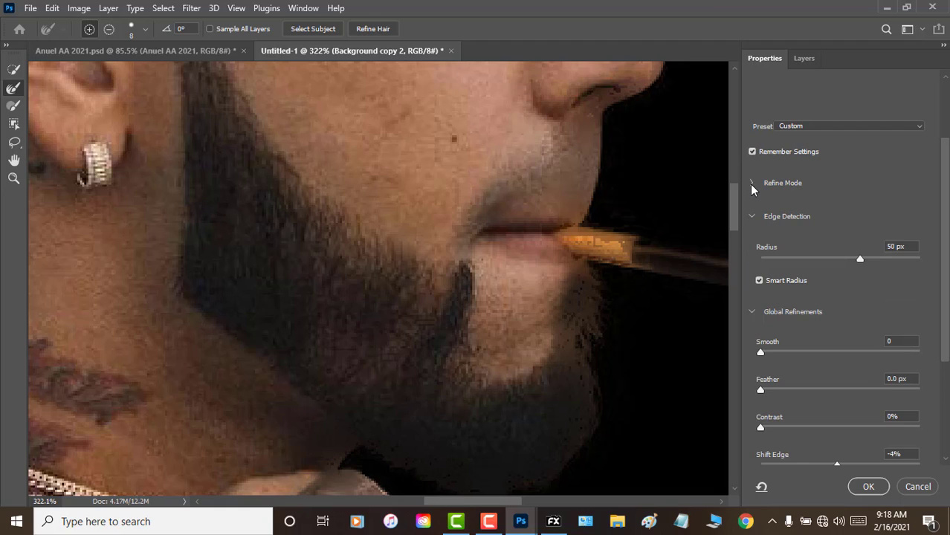
click(751, 185)
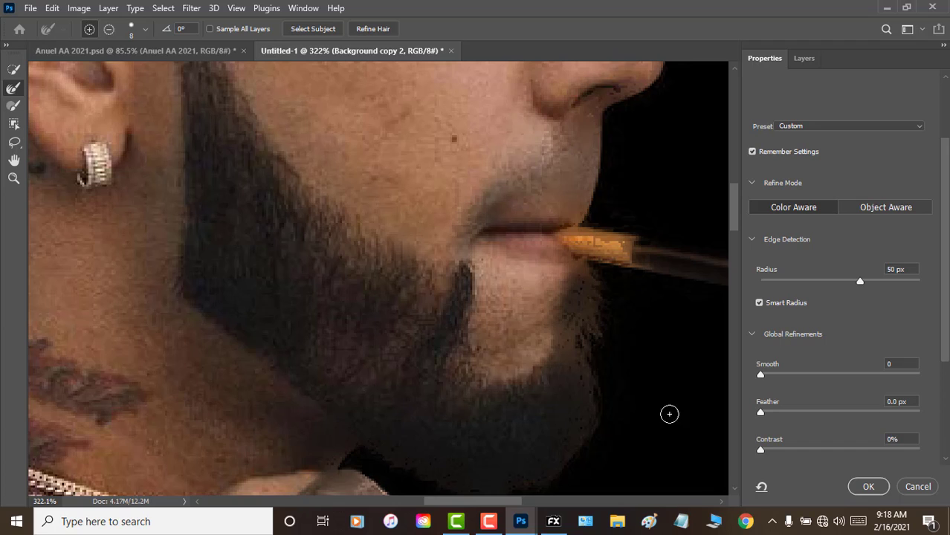
click(856, 488)
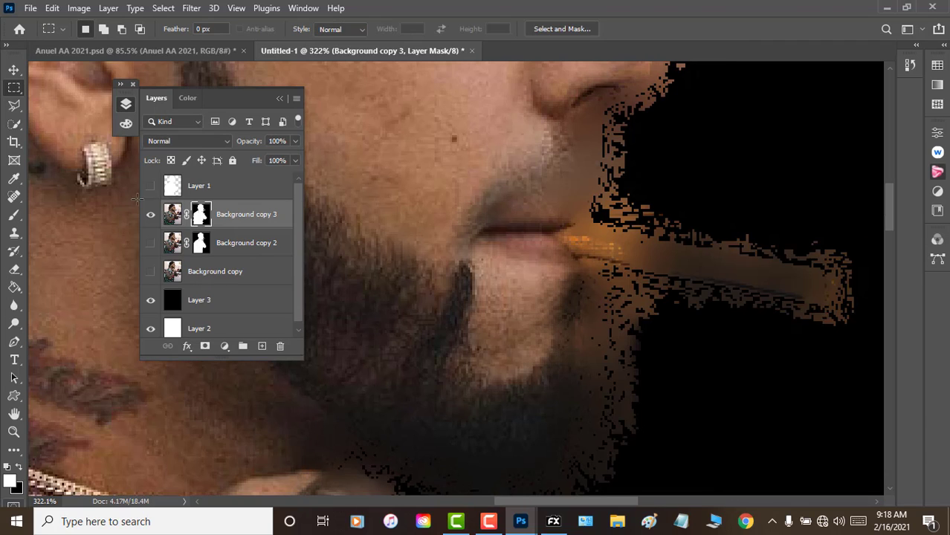
Toggle the black Layer 3 backdrop off and on and zoom to inspect the cut-out edges.
click(151, 301)
click(151, 302)
scroll(475, 443, down, 1)
scroll(476, 441, down, 3)
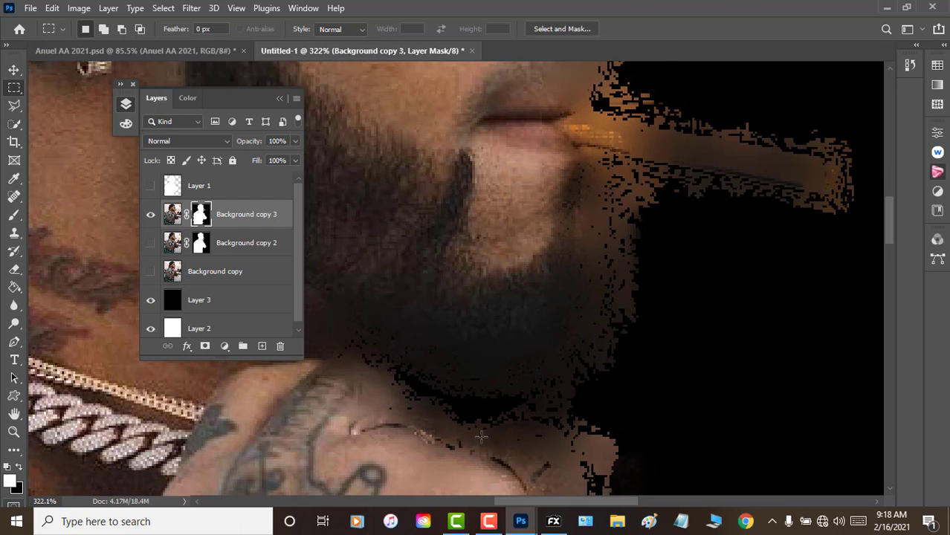
scroll(480, 441, down, 3)
scroll(483, 438, down, 3)
scroll(483, 438, down, 3)
scroll(484, 437, down, 3)
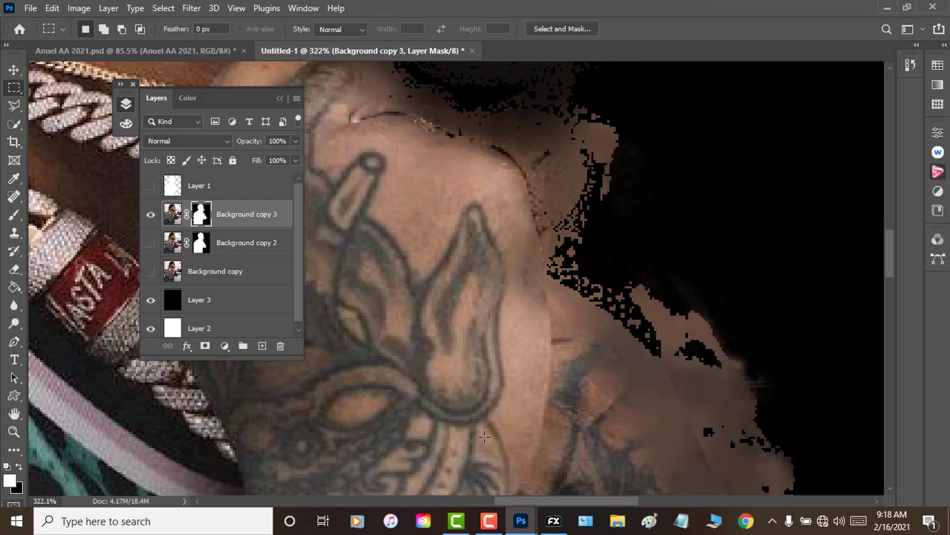
scroll(483, 466, down, 3)
scroll(485, 464, down, 3)
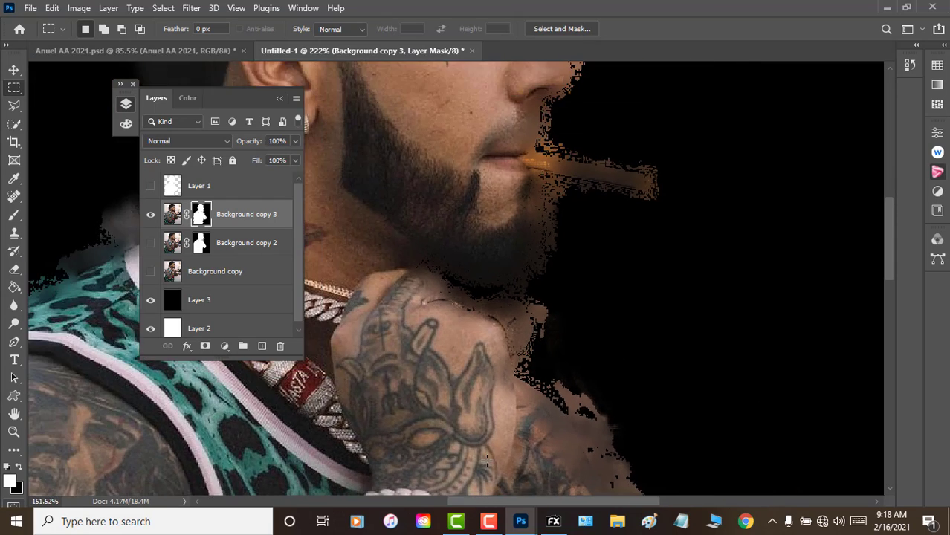
scroll(487, 461, down, 3)
scroll(486, 461, down, 3)
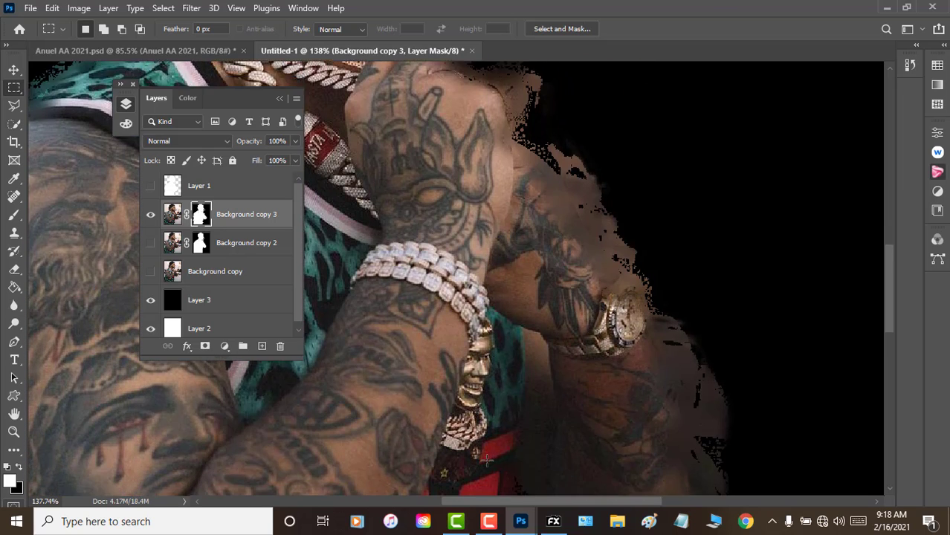
scroll(486, 461, down, 5)
scroll(486, 461, down, 2)
scroll(486, 461, down, 5)
scroll(486, 461, down, 3)
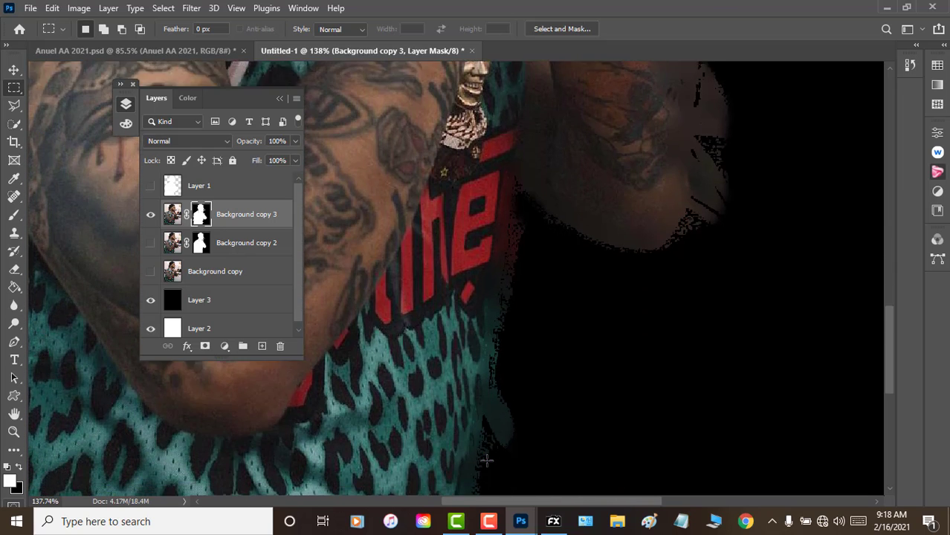
scroll(486, 461, down, 2)
scroll(487, 461, up, 2)
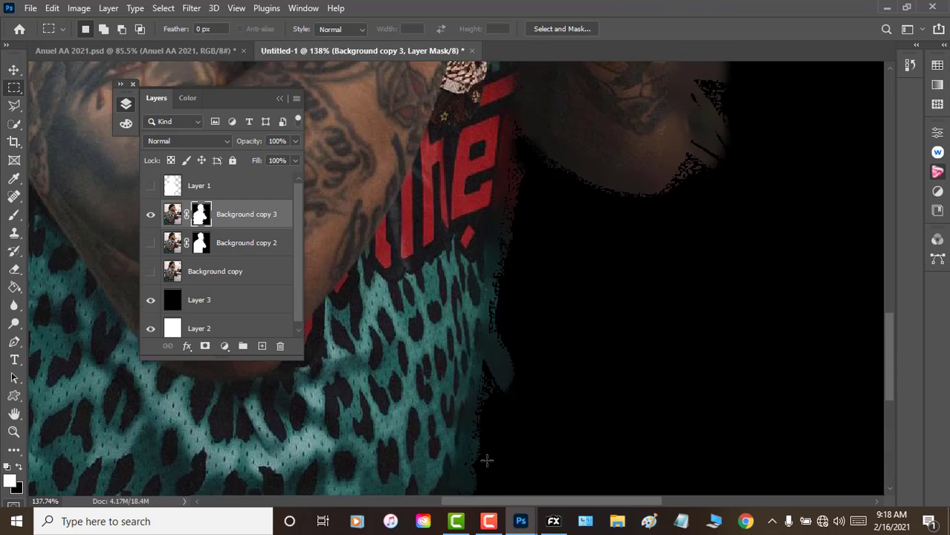
scroll(487, 461, up, 2)
scroll(487, 460, up, 2)
scroll(487, 461, up, 2)
scroll(487, 462, up, 2)
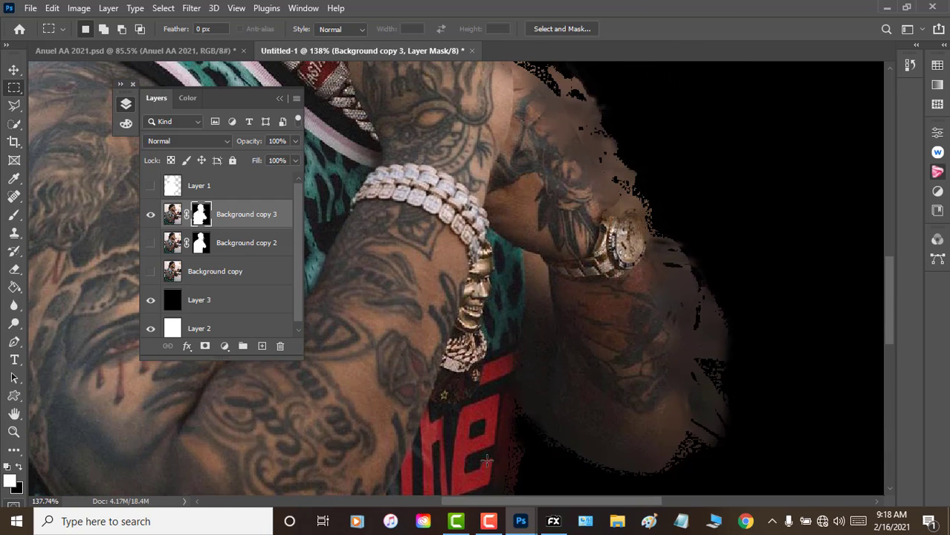
scroll(491, 464, up, 2)
scroll(498, 470, up, 1)
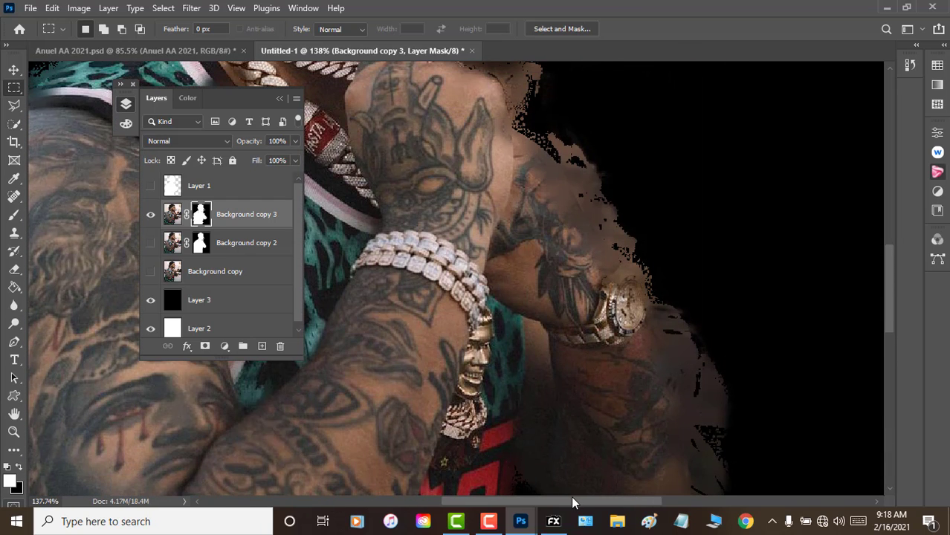
Delete the Background copy 3 layer by dragging it to the trash.
drag(580, 504, 468, 506)
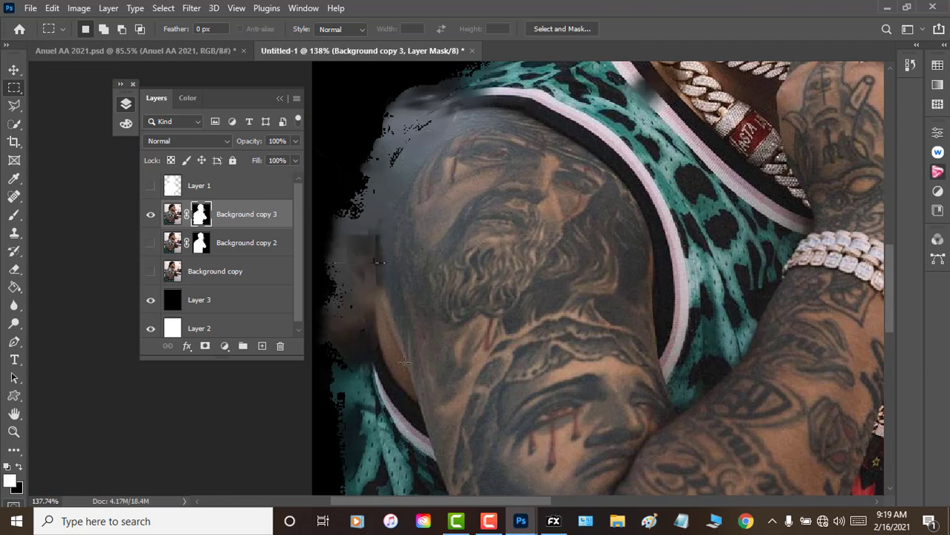
scroll(404, 362, down, 2)
scroll(394, 371, down, 2)
scroll(383, 380, down, 2)
scroll(372, 386, down, 2)
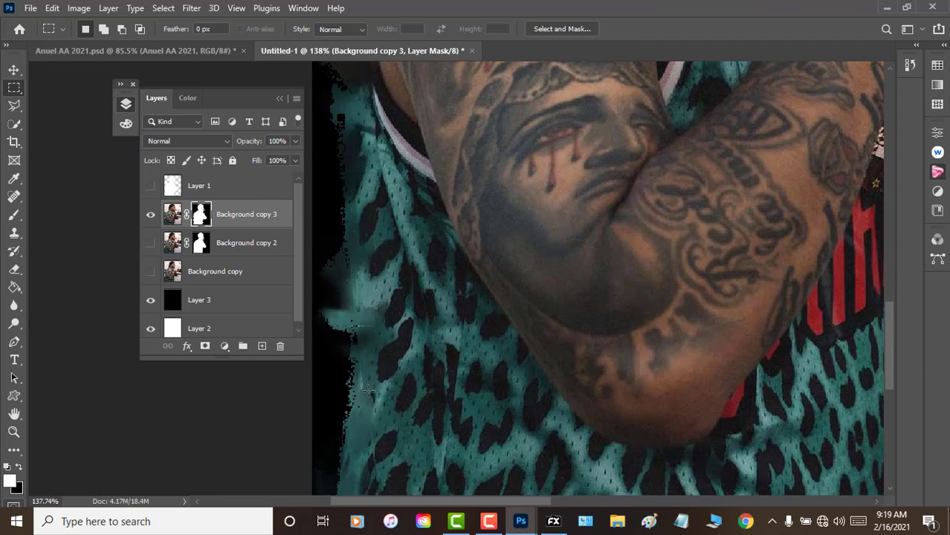
scroll(369, 390, down, 1)
scroll(374, 390, down, 7)
scroll(380, 388, up, 1)
scroll(385, 389, up, 8)
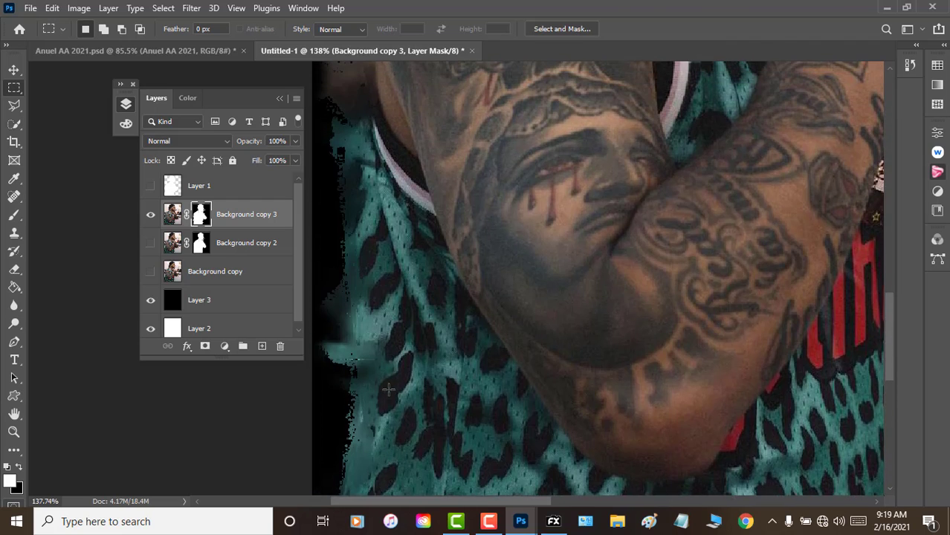
scroll(388, 390, up, 3)
scroll(390, 390, up, 3)
scroll(391, 390, up, 2)
scroll(393, 390, up, 1)
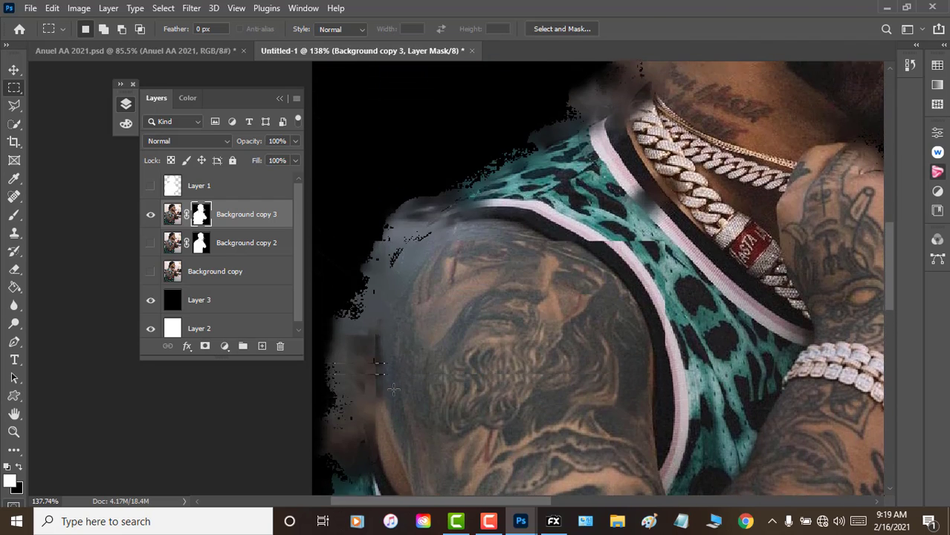
scroll(406, 385, up, 2)
scroll(446, 376, up, 2)
scroll(506, 364, up, 2)
scroll(551, 349, up, 2)
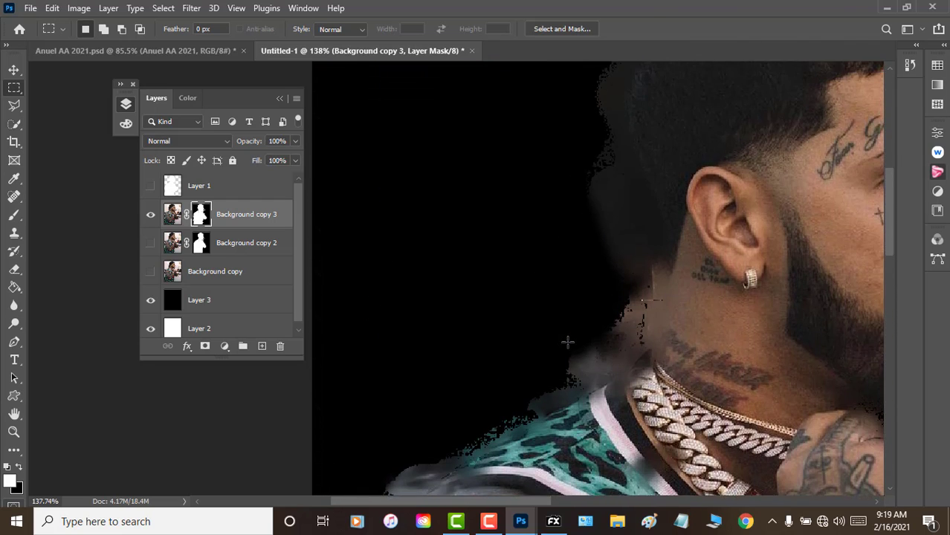
scroll(567, 342, up, 1)
scroll(570, 342, up, 2)
scroll(573, 342, up, 1)
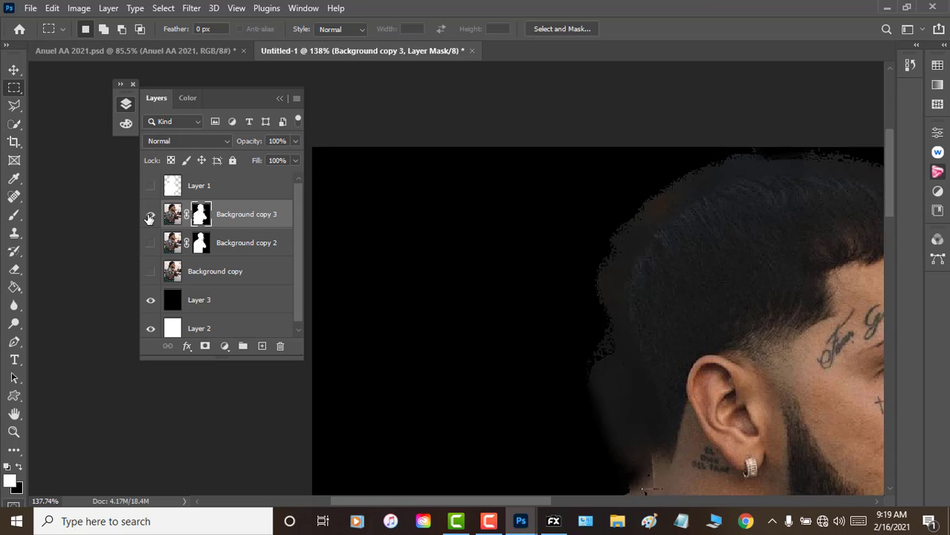
drag(237, 216, 281, 346)
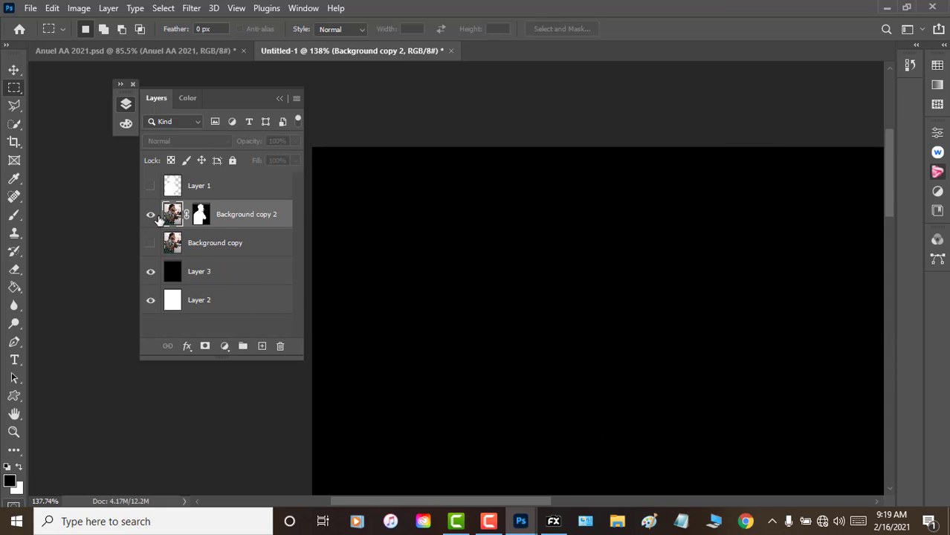
Turn on Background copy 2 and scroll through its cutout over black Layer 3 to check edges.
click(151, 215)
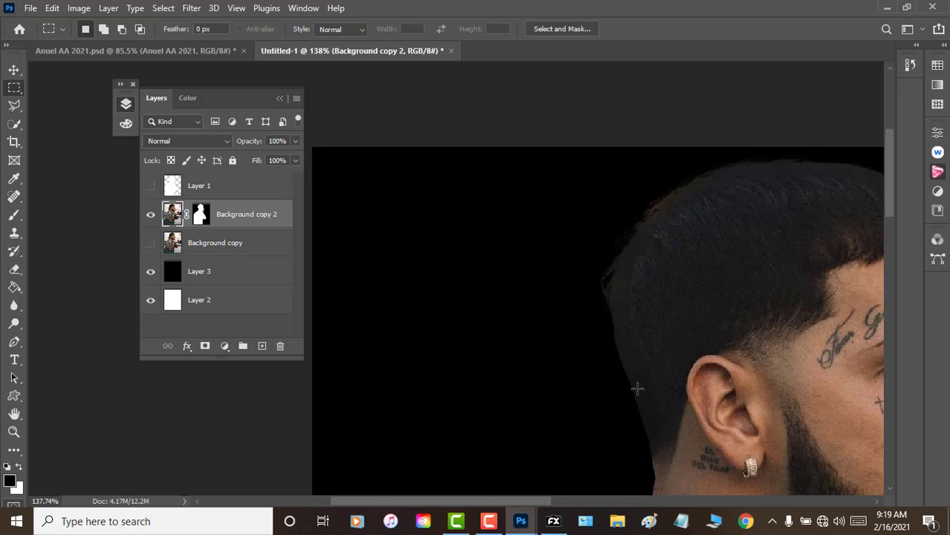
scroll(634, 387, down, 3)
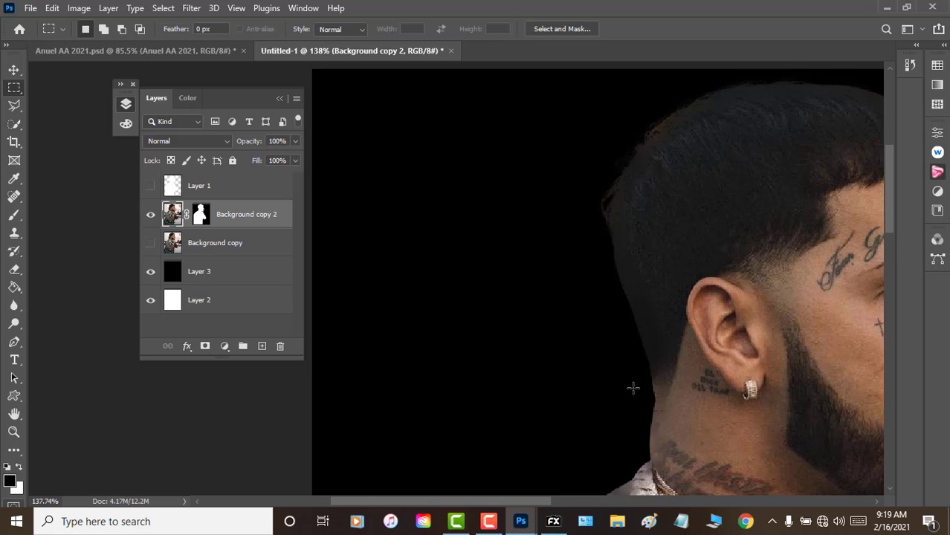
scroll(634, 387, down, 2)
scroll(633, 387, down, 2)
scroll(634, 387, down, 3)
scroll(630, 386, down, 3)
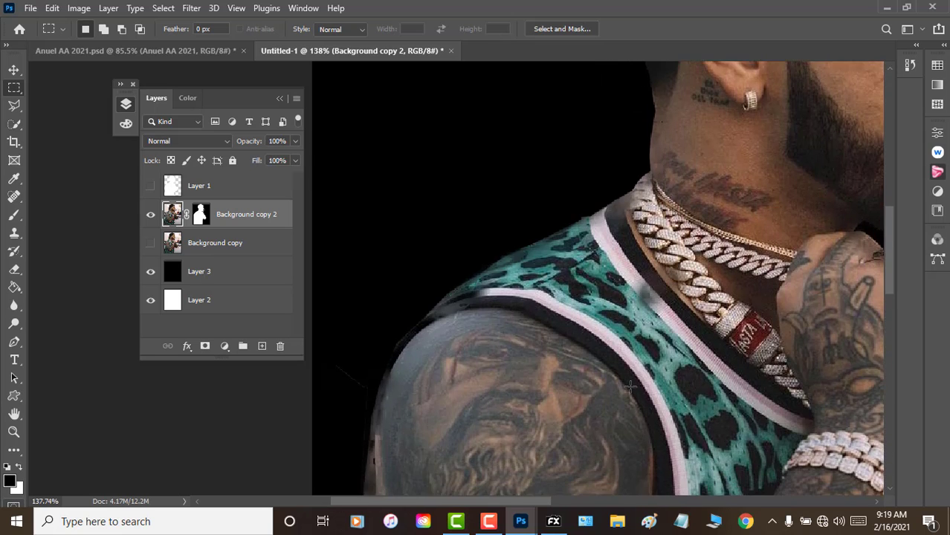
scroll(631, 385, down, 3)
scroll(630, 385, down, 3)
scroll(631, 378, down, 3)
scroll(631, 378, down, 3)
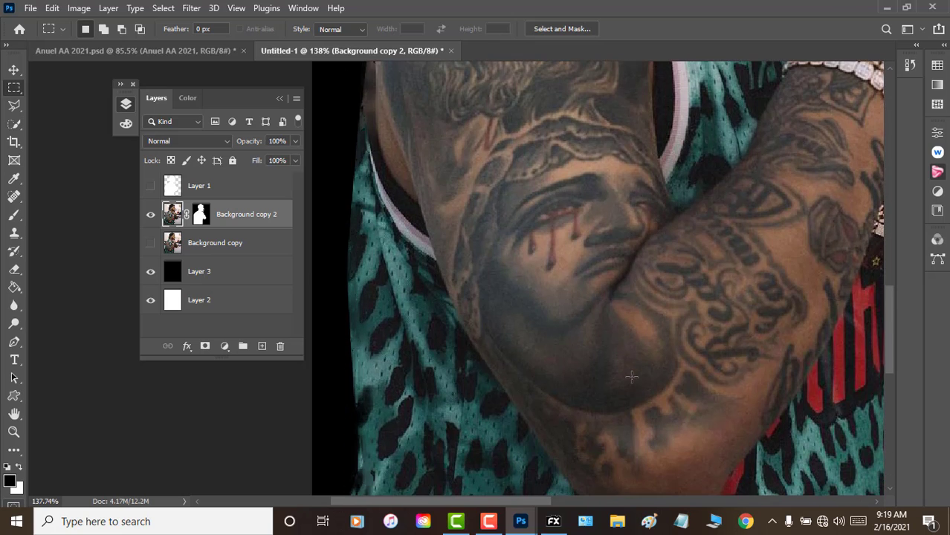
scroll(632, 378, down, 3)
scroll(631, 377, down, 3)
scroll(629, 376, down, 2)
scroll(630, 376, up, 3)
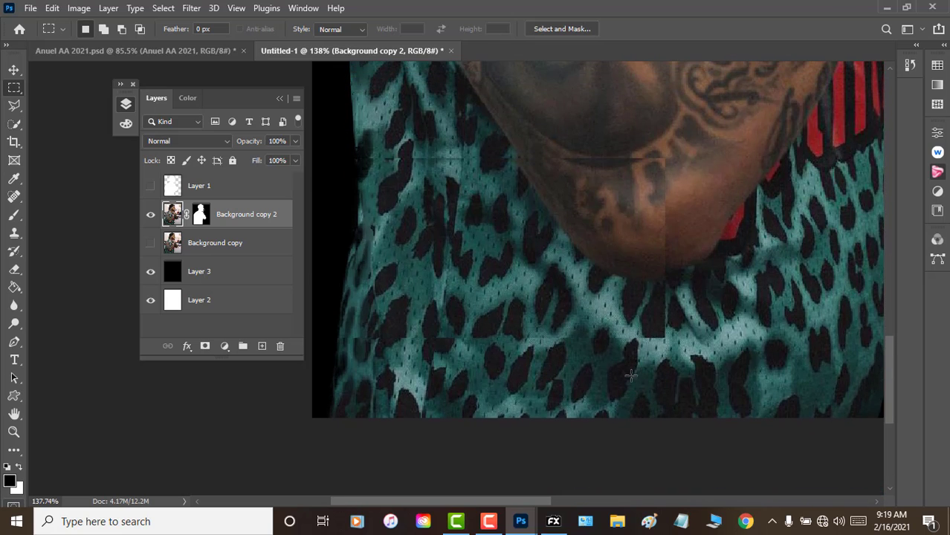
scroll(632, 376, up, 3)
scroll(636, 377, up, 3)
scroll(639, 377, up, 3)
scroll(639, 377, up, 3)
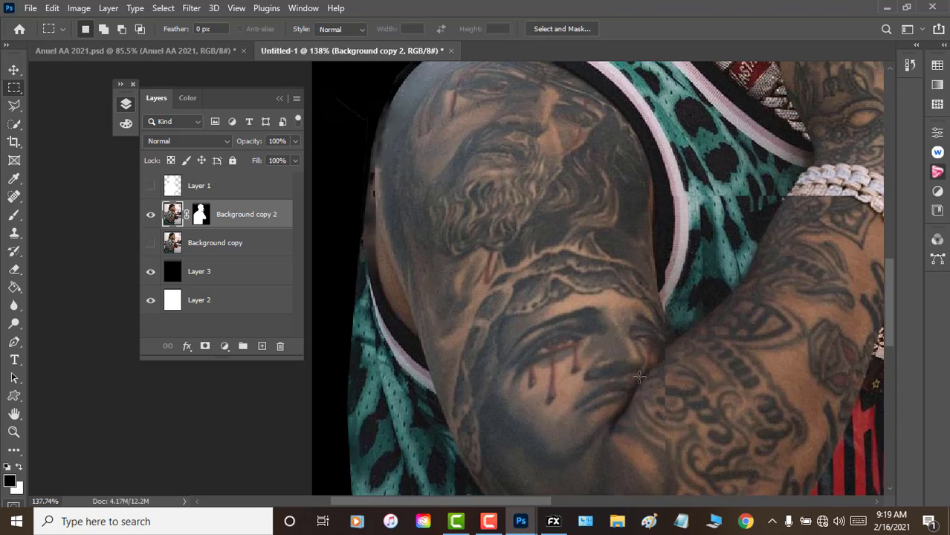
scroll(640, 377, up, 3)
scroll(639, 377, up, 3)
scroll(640, 377, up, 3)
scroll(639, 377, up, 3)
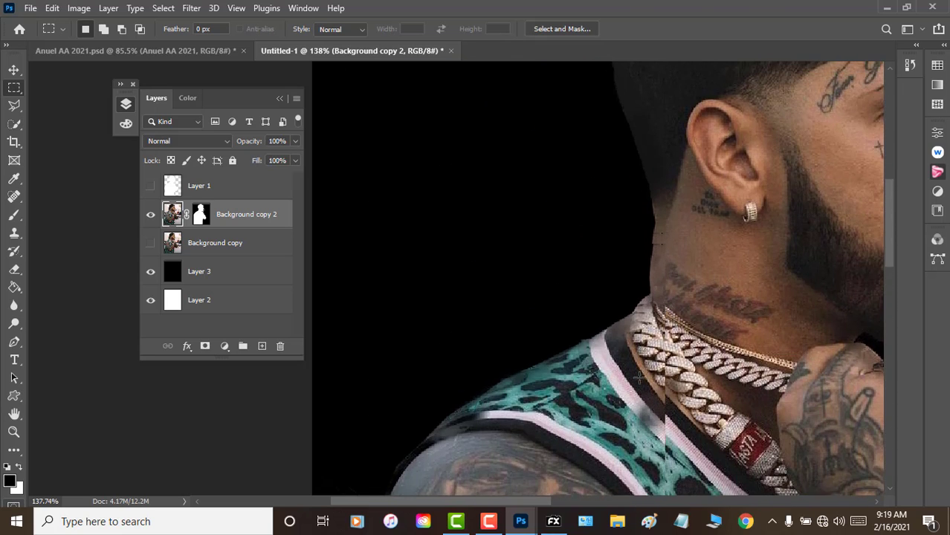
scroll(639, 377, up, 3)
scroll(638, 376, up, 3)
scroll(632, 378, up, 2)
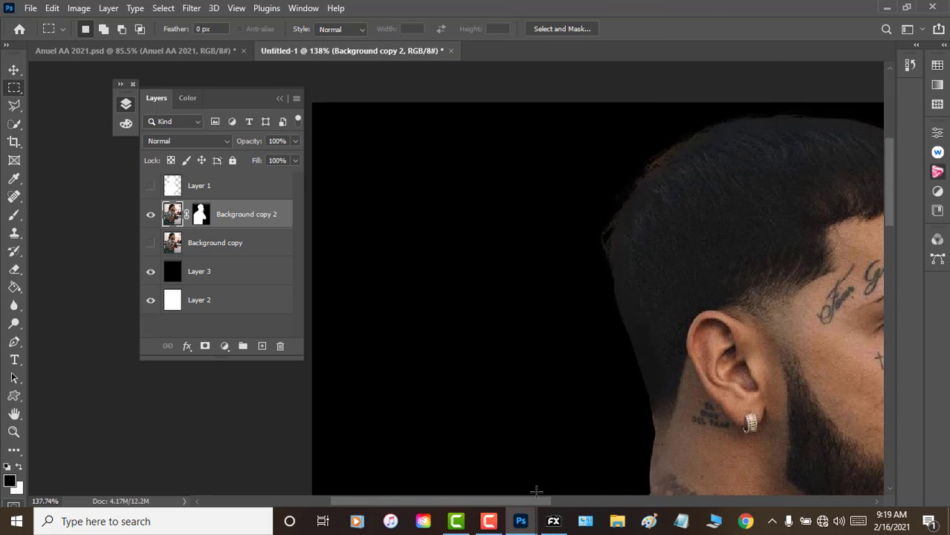
drag(522, 504, 609, 502)
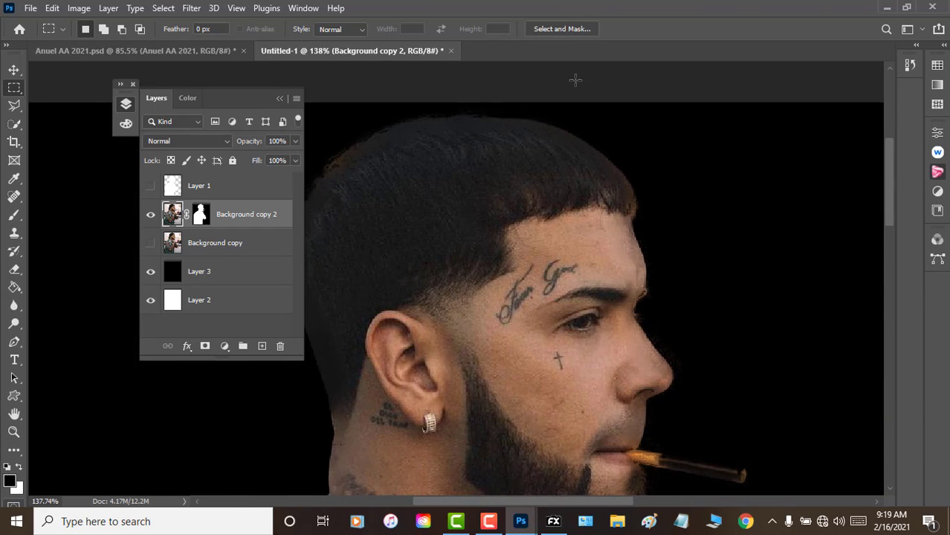
In Anuel AA 2021.psd, set the layer blend mode to Luminosity and collapse the Layers panel.
click(167, 52)
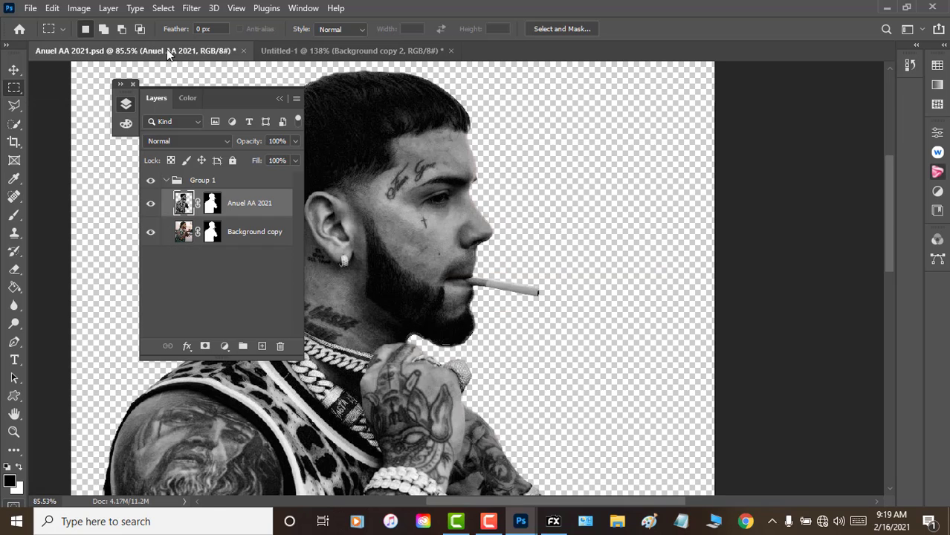
click(209, 141)
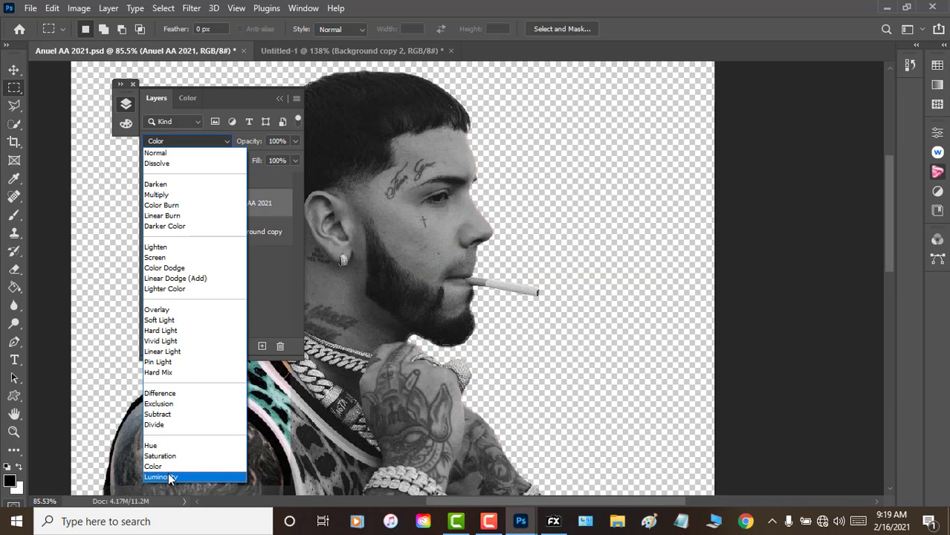
click(168, 474)
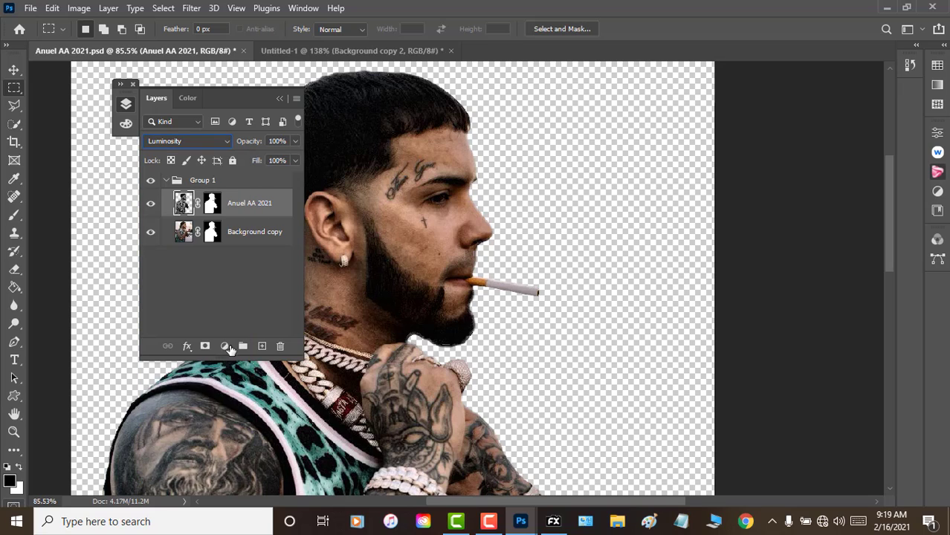
click(280, 99)
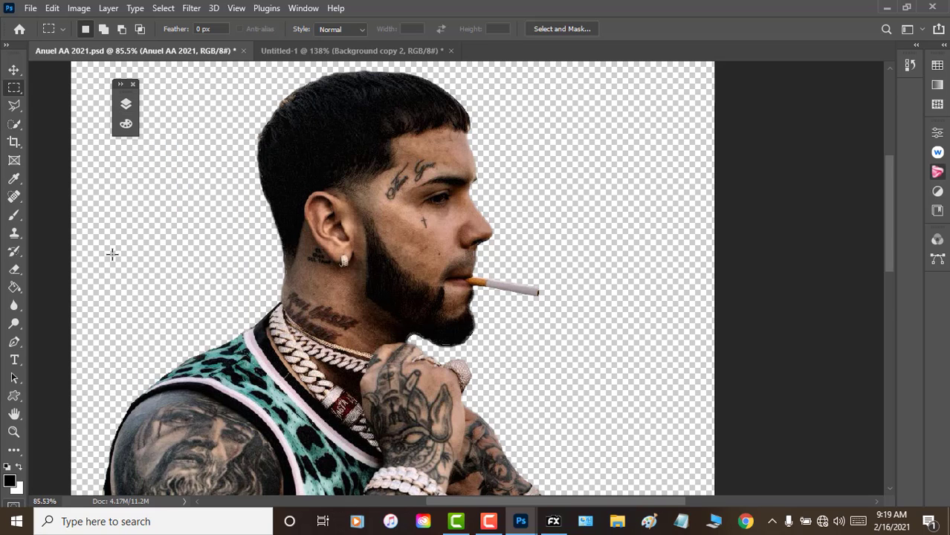
Zoom in to 300% on the head and inspect the hair edge.
click(14, 432)
click(243, 162)
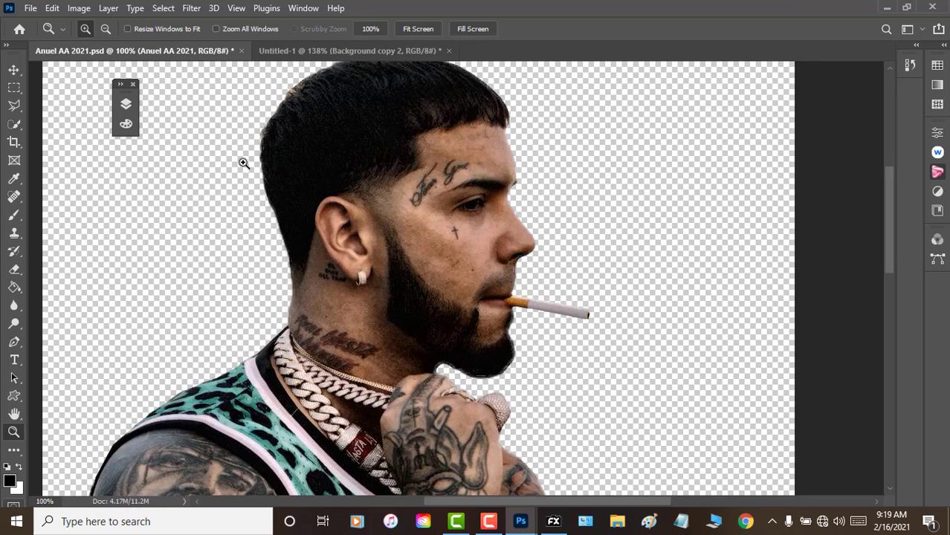
click(254, 253)
click(268, 260)
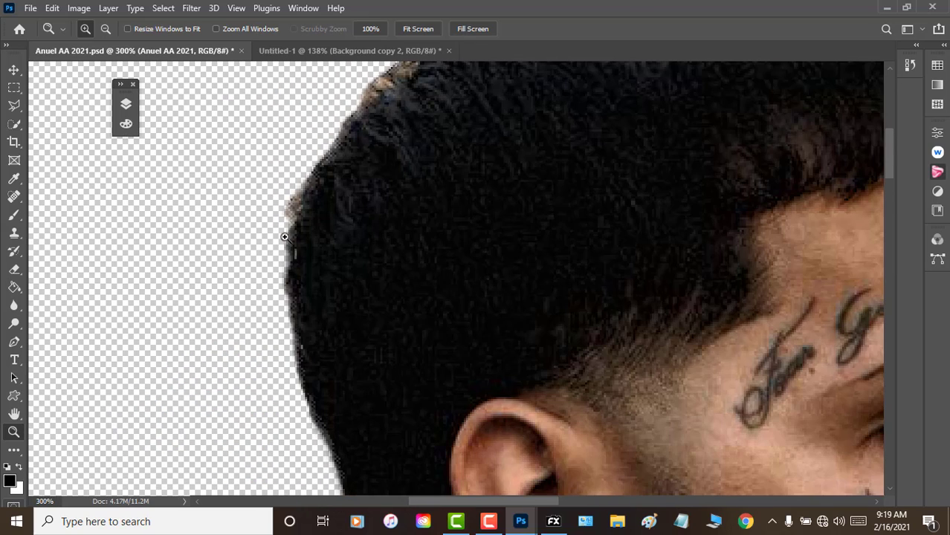
scroll(277, 240, up, 5)
scroll(276, 276, down, 2)
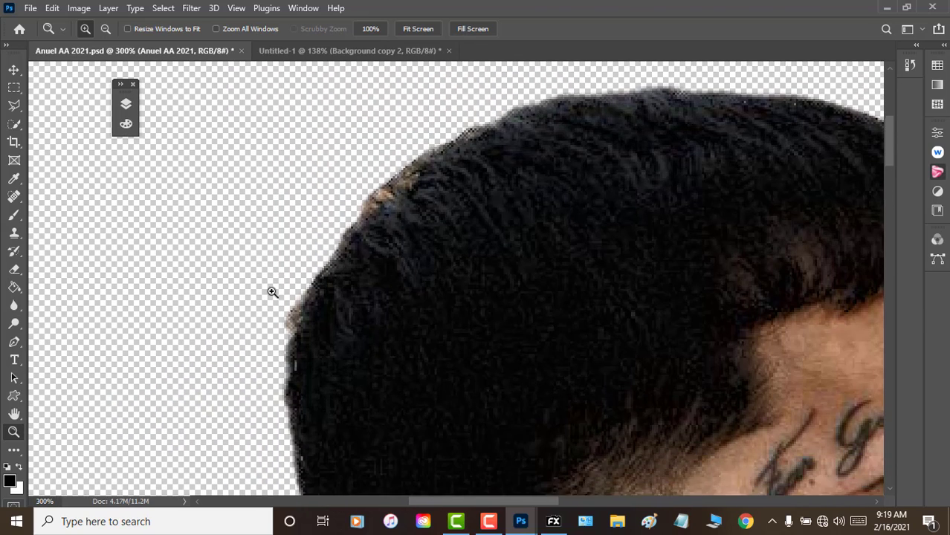
scroll(271, 293, down, 2)
scroll(265, 304, down, 2)
scroll(270, 303, down, 2)
scroll(275, 305, down, 1)
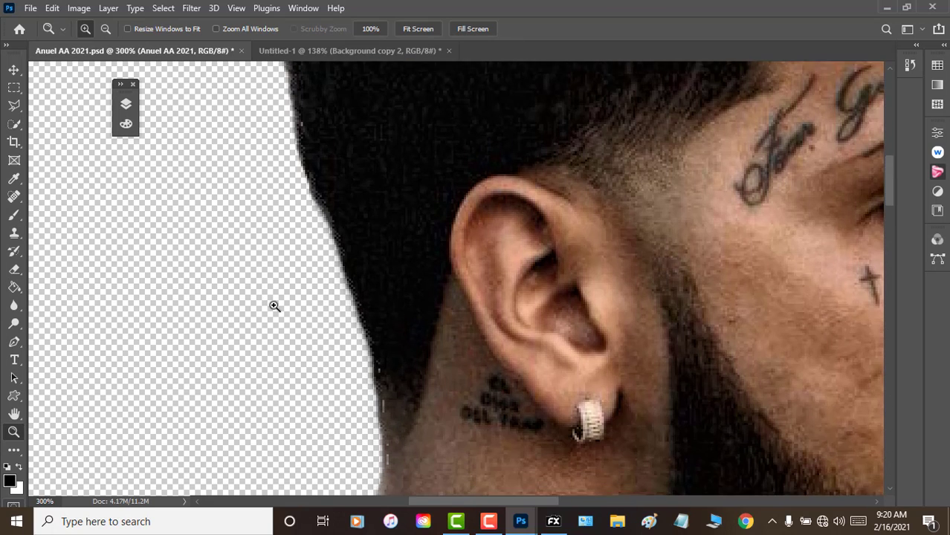
scroll(274, 309, down, 2)
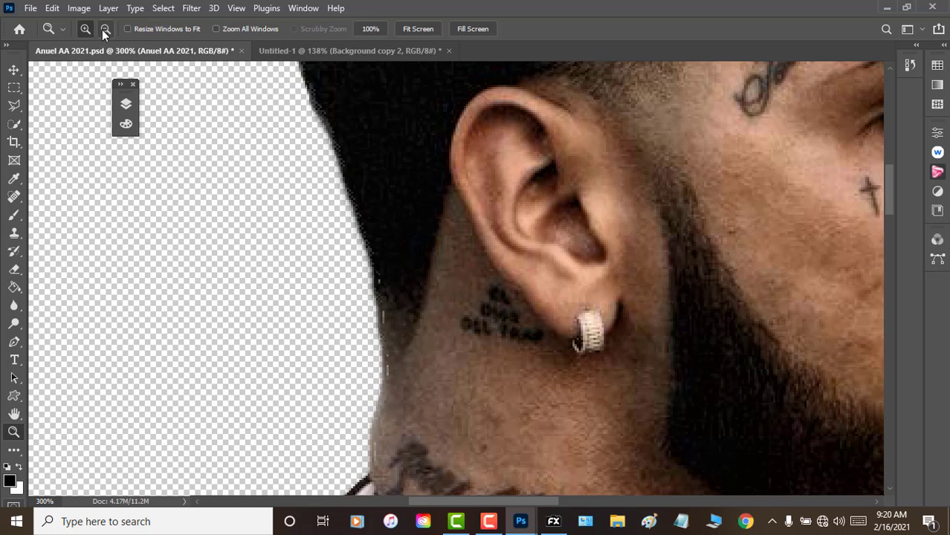
Zoom out to 66.7% to review the whole cutout, then return to Untitled-1.
click(105, 29)
click(208, 258)
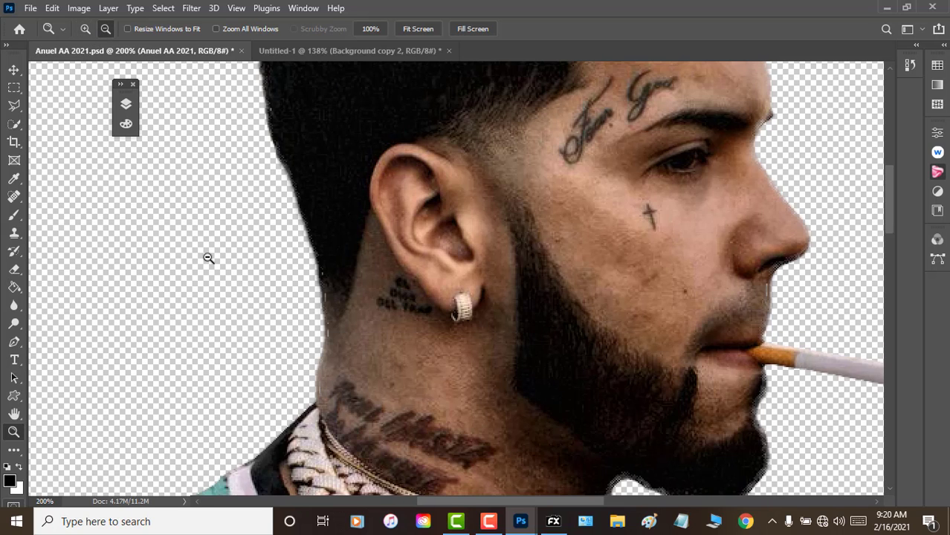
click(209, 258)
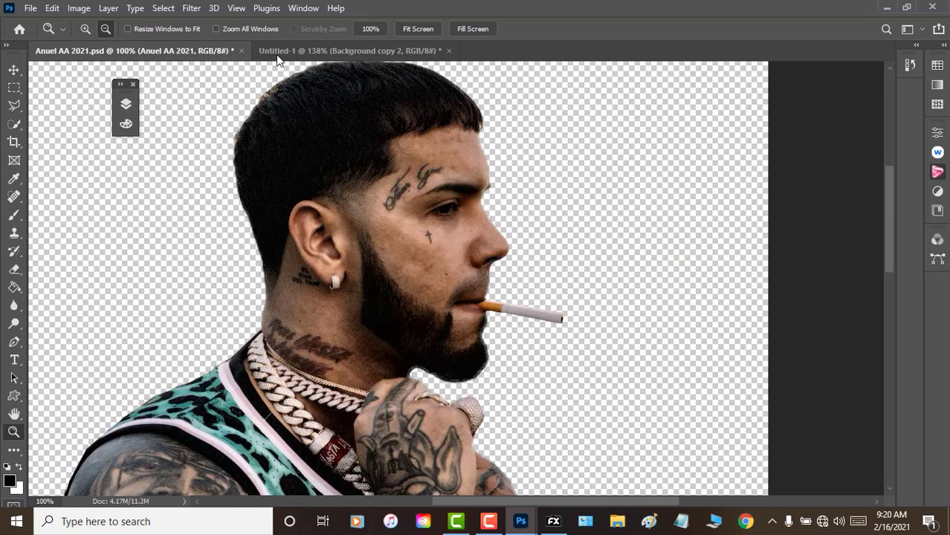
scroll(475, 379, down, 1)
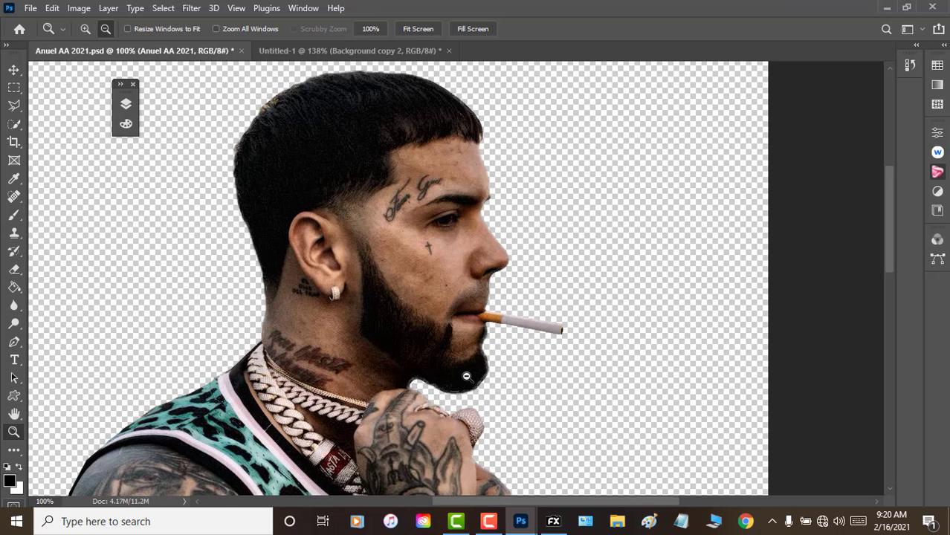
scroll(469, 371, down, 3)
scroll(468, 372, down, 3)
scroll(470, 365, down, 2)
click(470, 363)
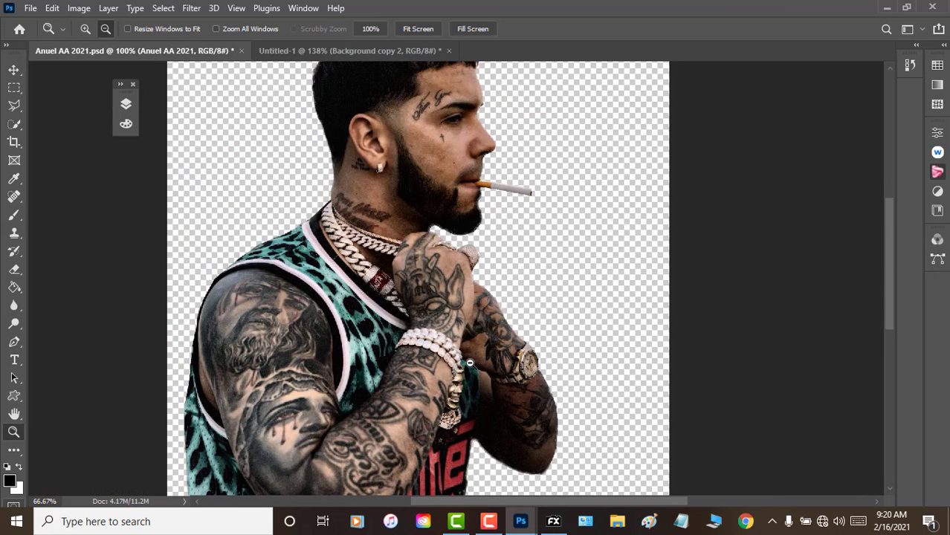
scroll(468, 361, down, 3)
scroll(467, 359, down, 5)
scroll(467, 359, up, 1)
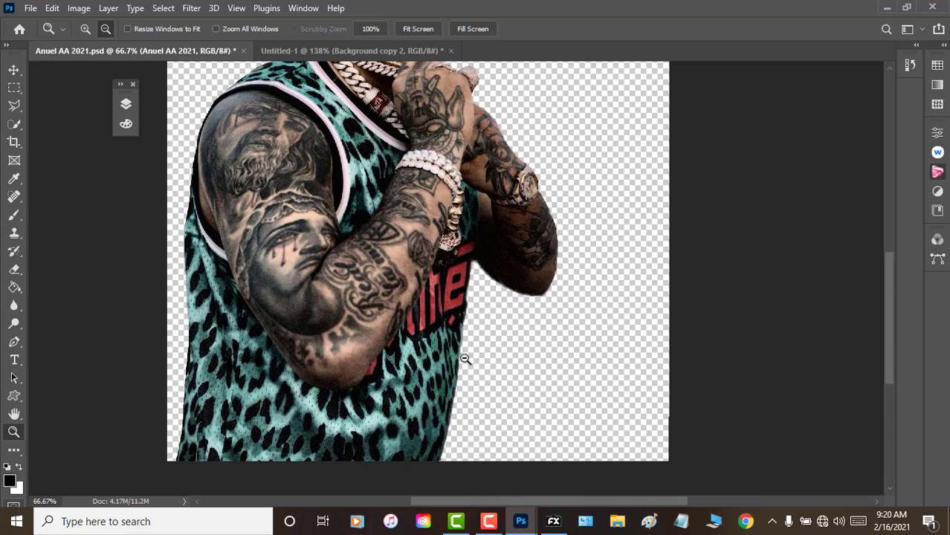
scroll(466, 357, up, 2)
scroll(464, 356, up, 3)
scroll(462, 354, up, 3)
scroll(461, 354, up, 1)
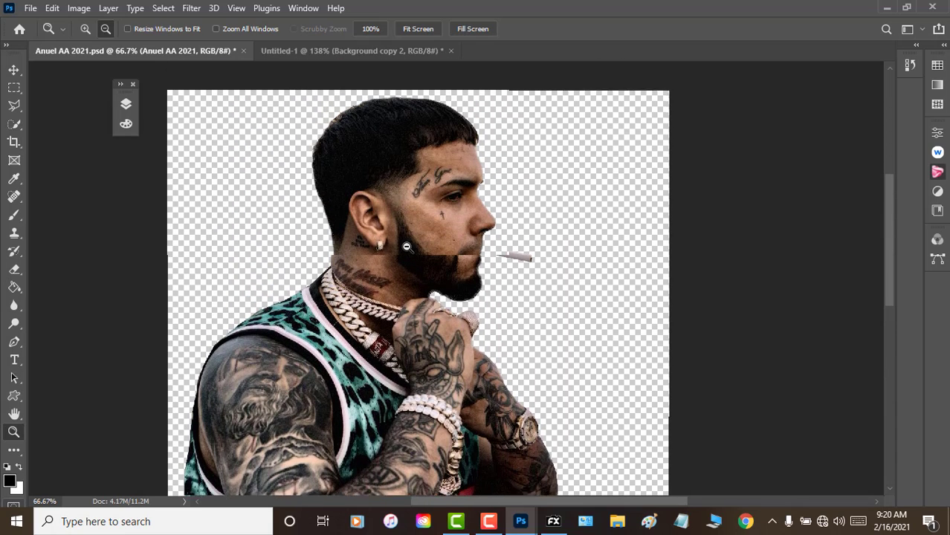
scroll(360, 255, up, 1)
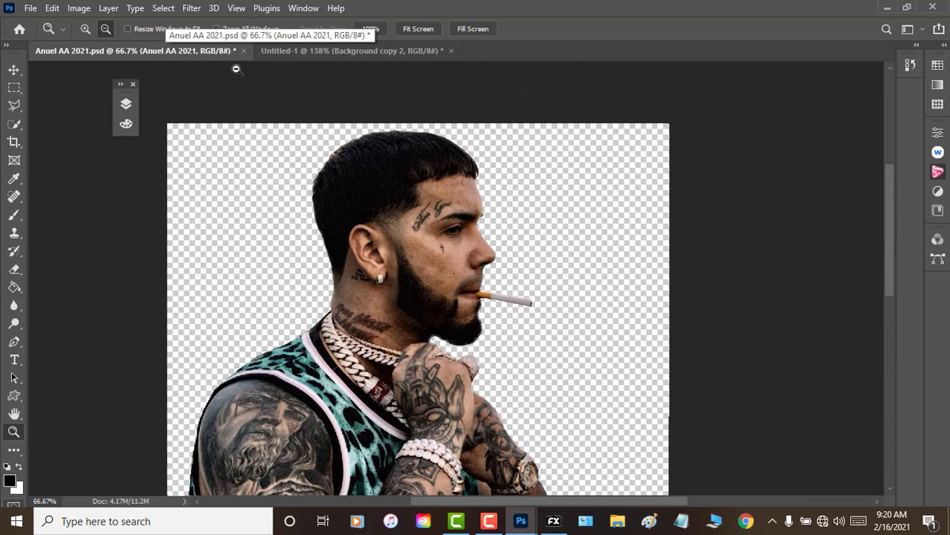
click(369, 50)
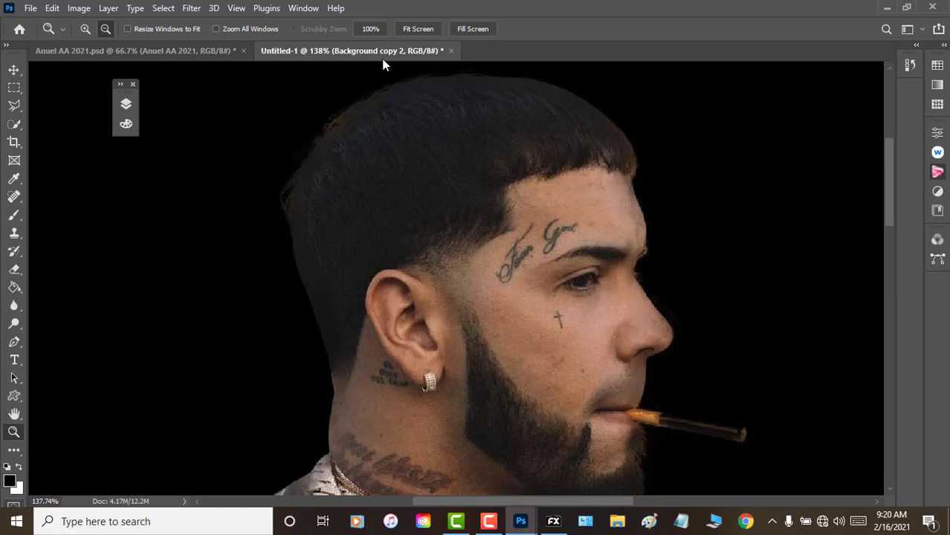
Close Untitled-1 without saving it.
click(451, 50)
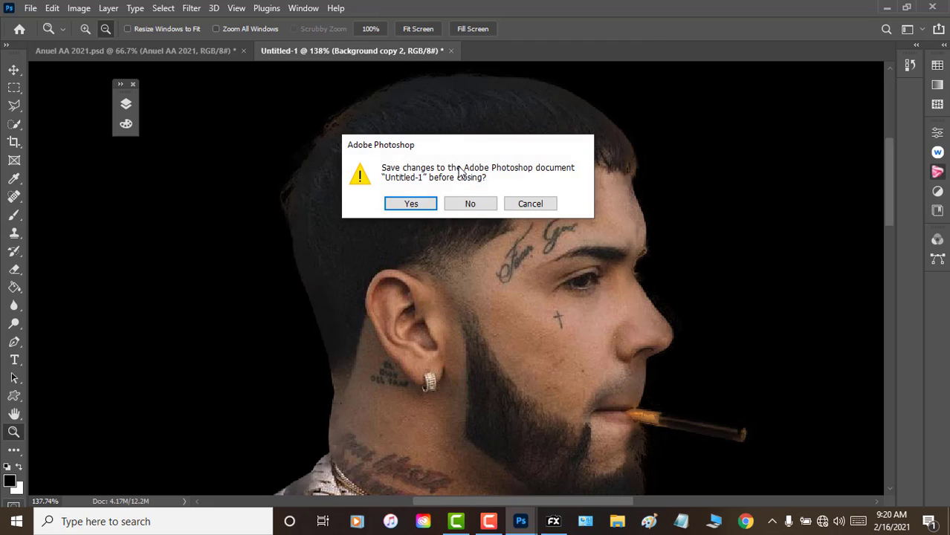
click(470, 206)
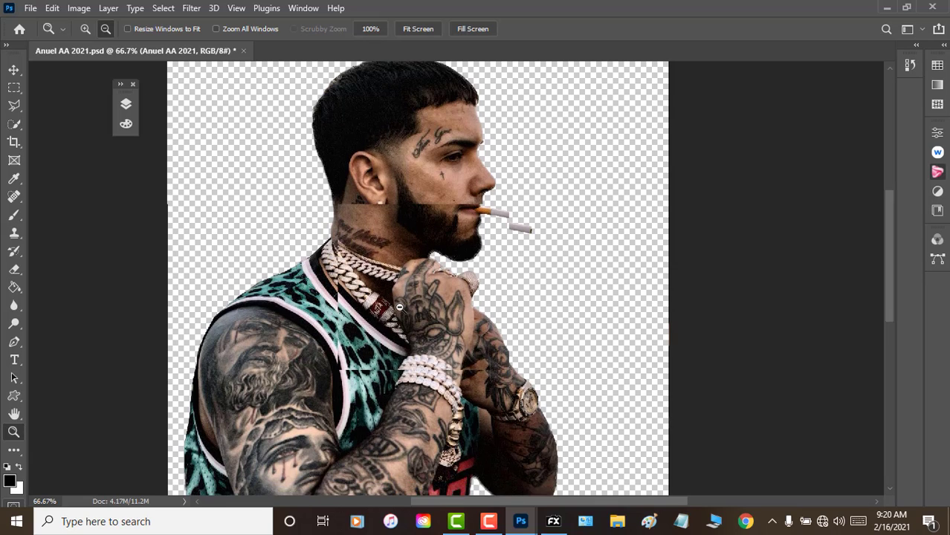
scroll(427, 260, up, 3)
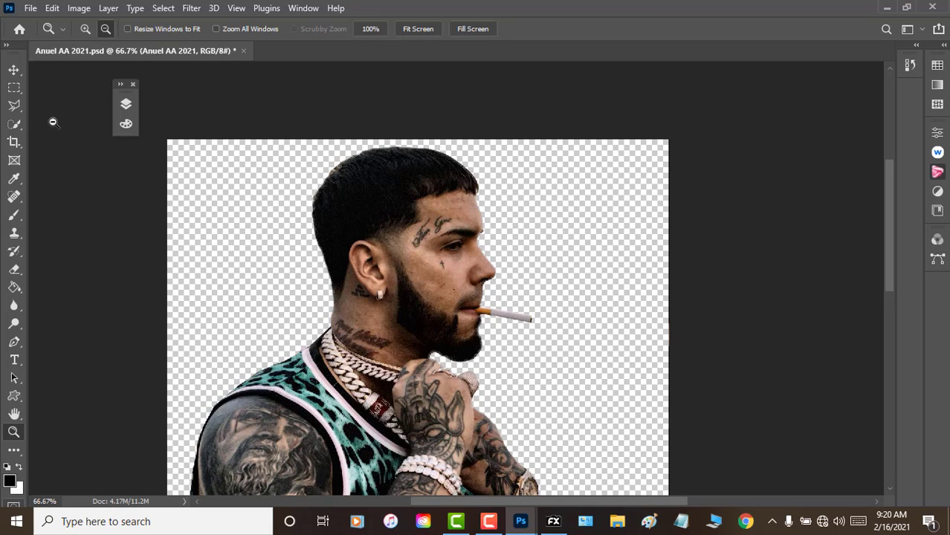
Collapse and re-expand Group 1 to check its layers, then tuck the Layers panel away.
click(126, 106)
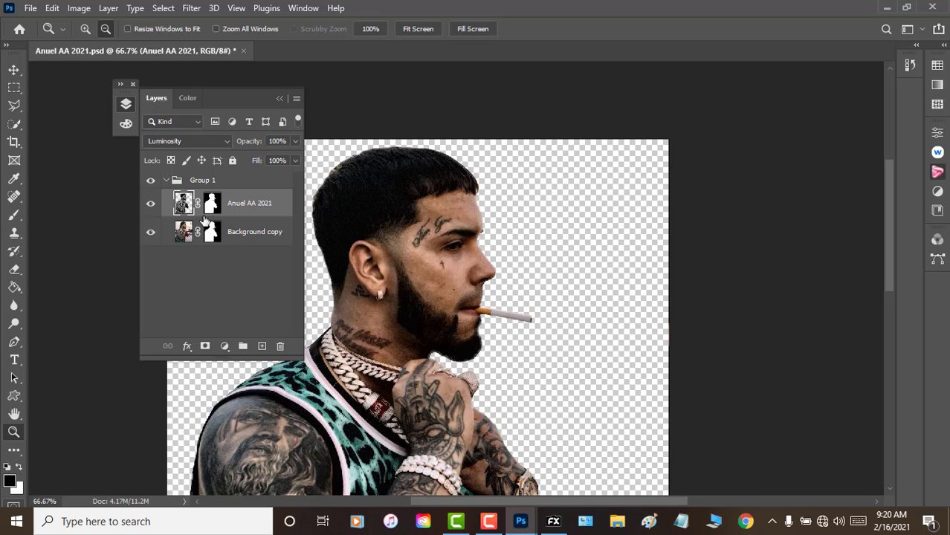
click(167, 181)
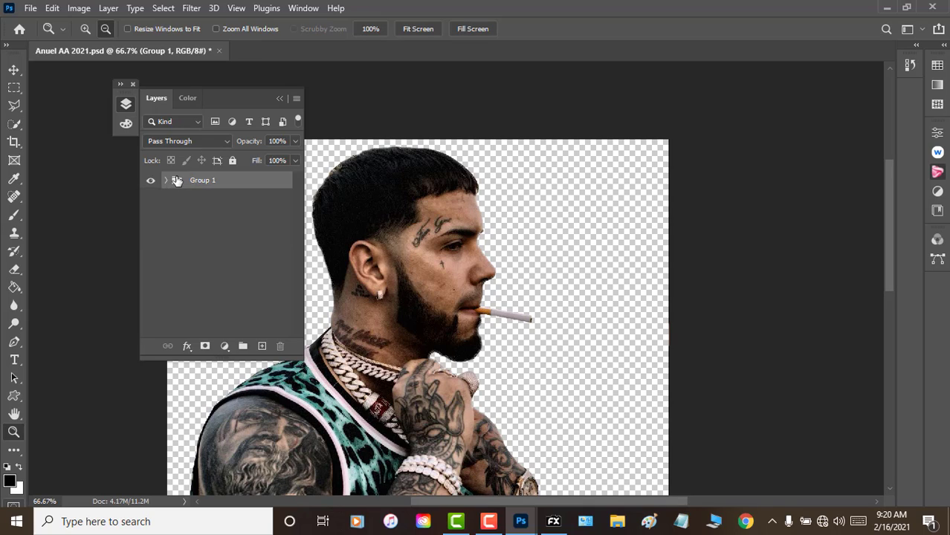
click(168, 181)
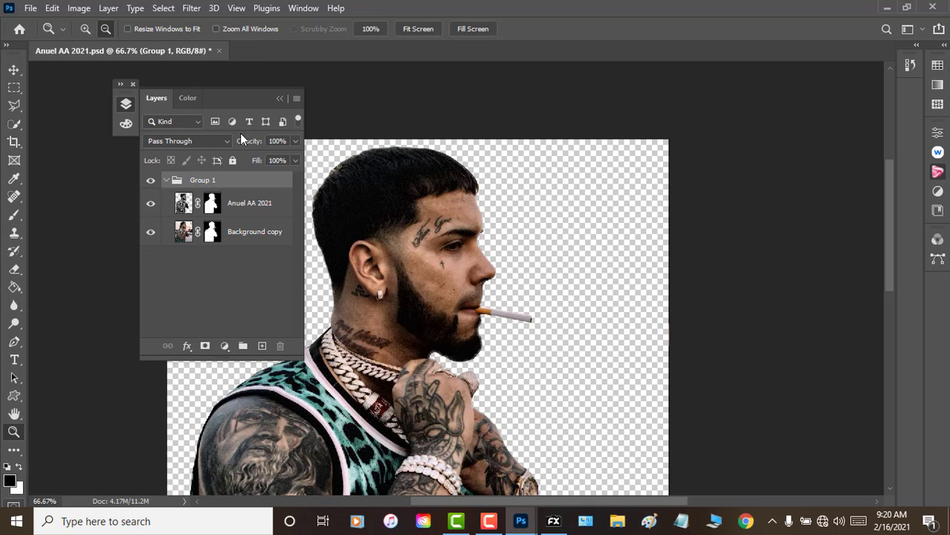
click(279, 98)
scroll(216, 293, down, 3)
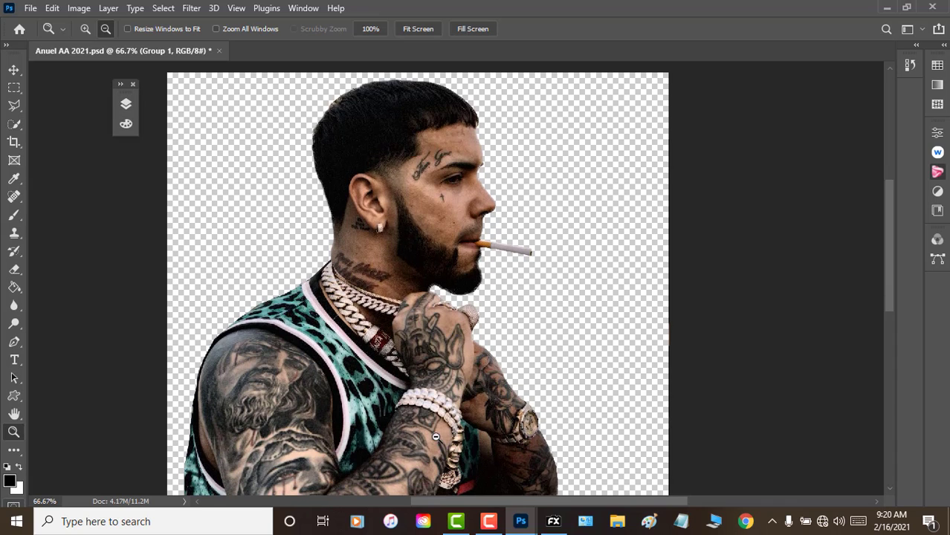
scroll(460, 423, up, 6)
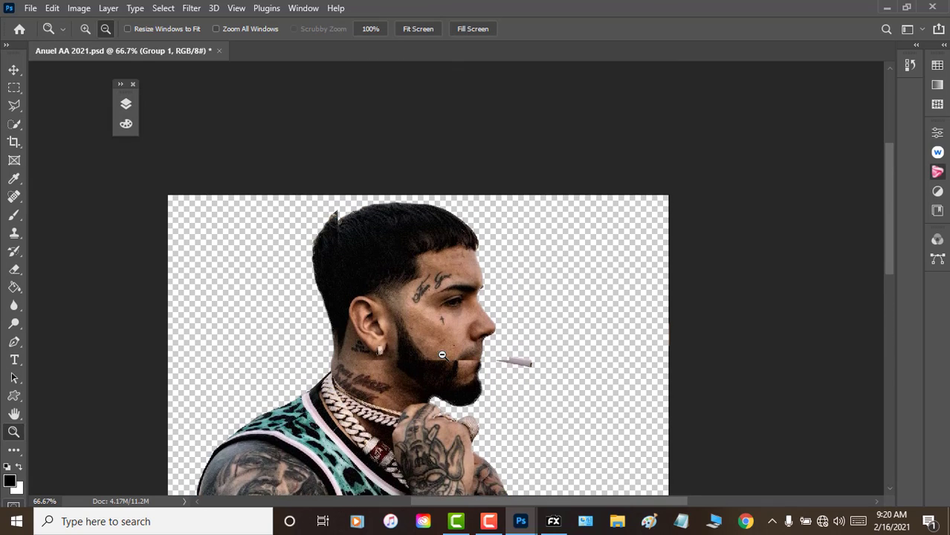
click(29, 11)
Open arcangelnoticias_161348924308941.jpg from Desktop > New folder (2).
click(37, 34)
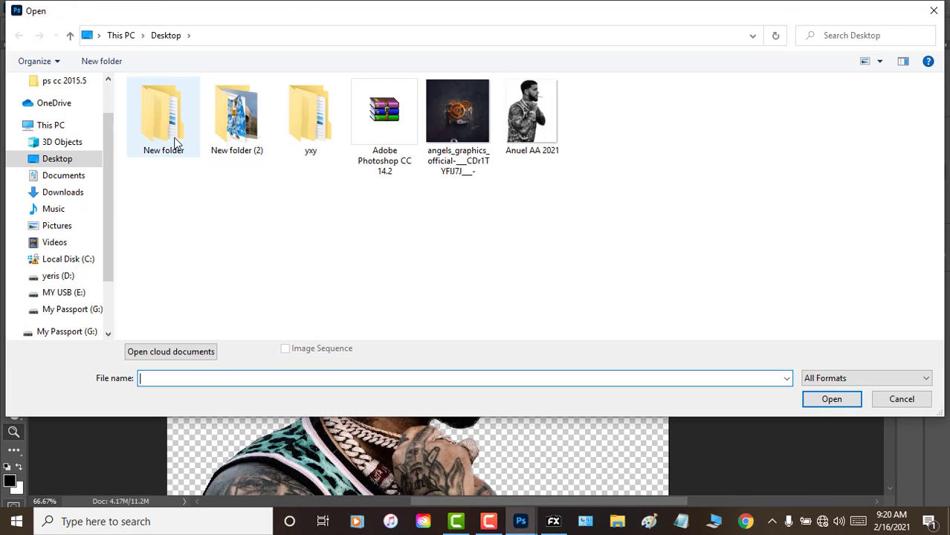
double_click(164, 118)
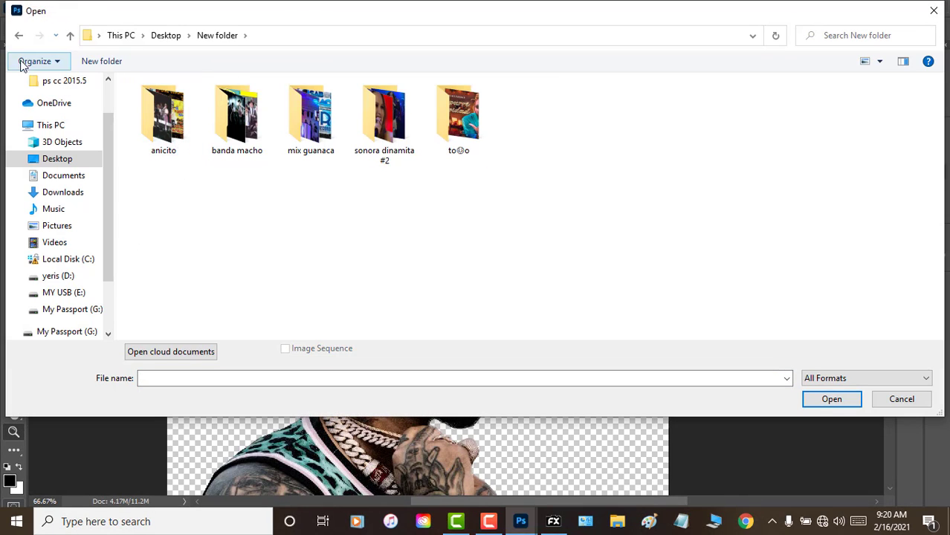
click(18, 35)
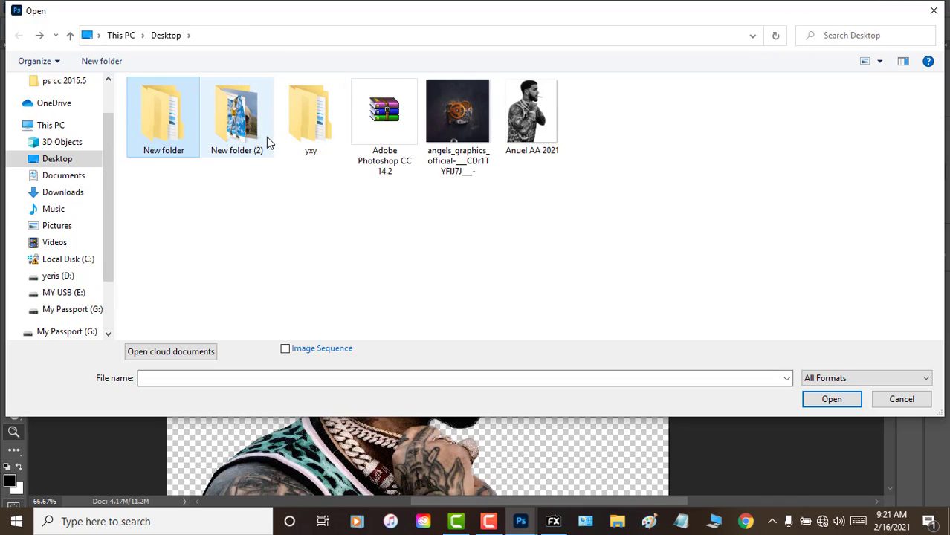
double_click(261, 141)
click(175, 120)
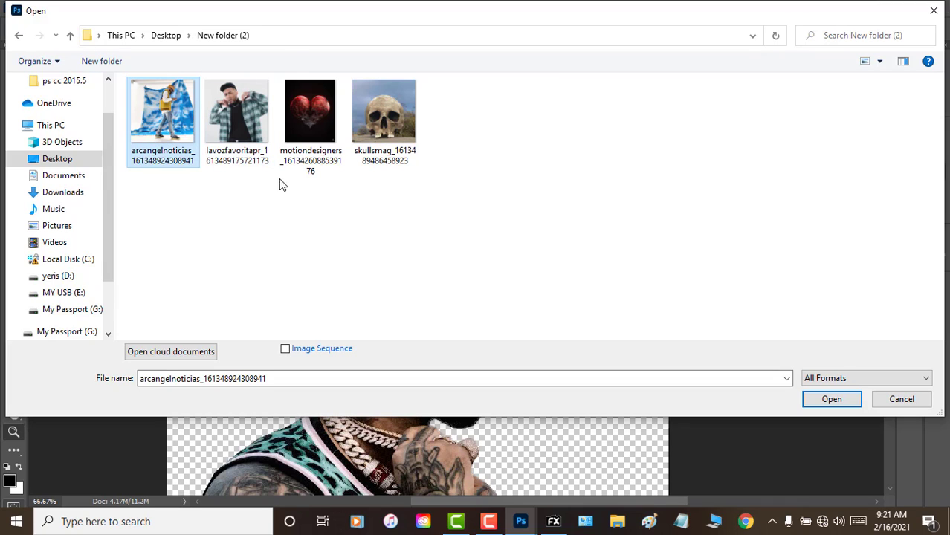
click(830, 402)
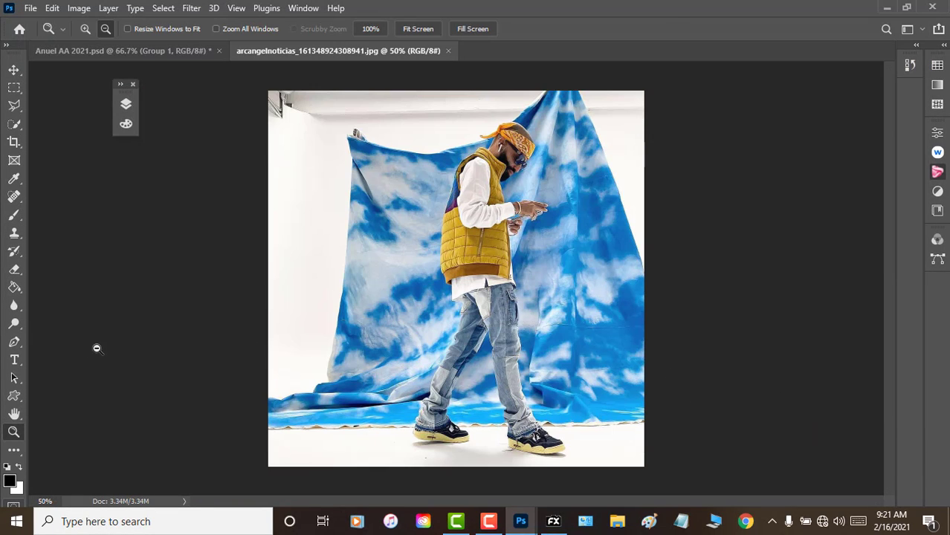
Zoom in to 300% on the man's vest and head.
click(558, 244)
click(339, 216)
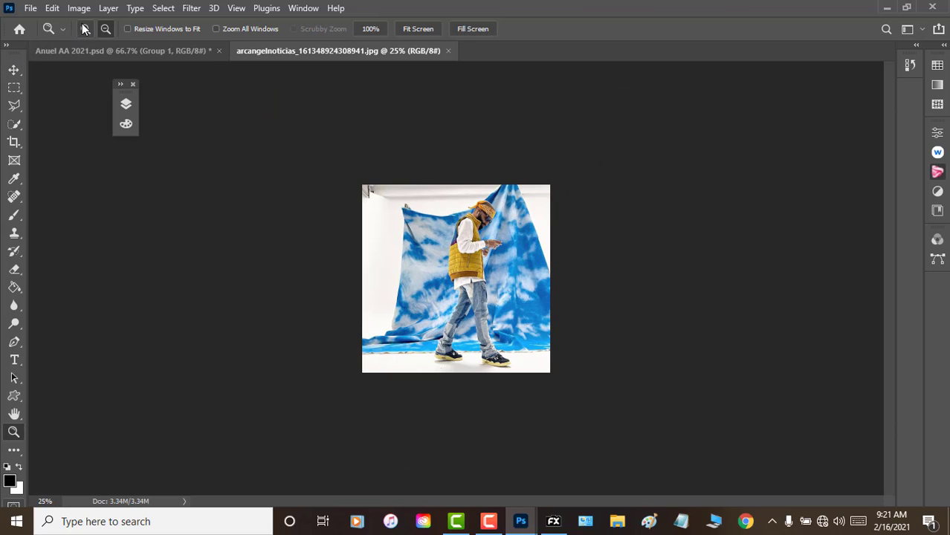
click(496, 224)
click(494, 227)
click(493, 232)
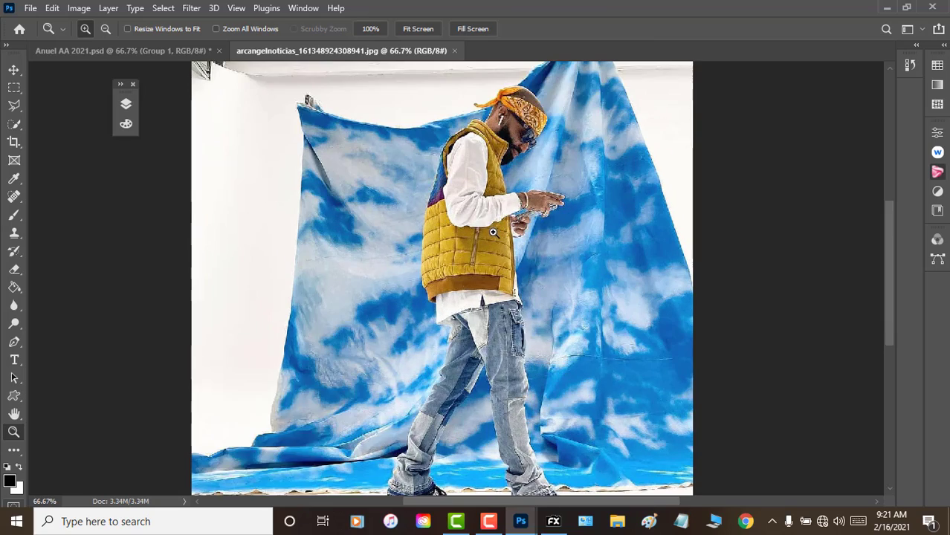
click(496, 236)
click(498, 238)
click(499, 238)
scroll(505, 239, up, 1)
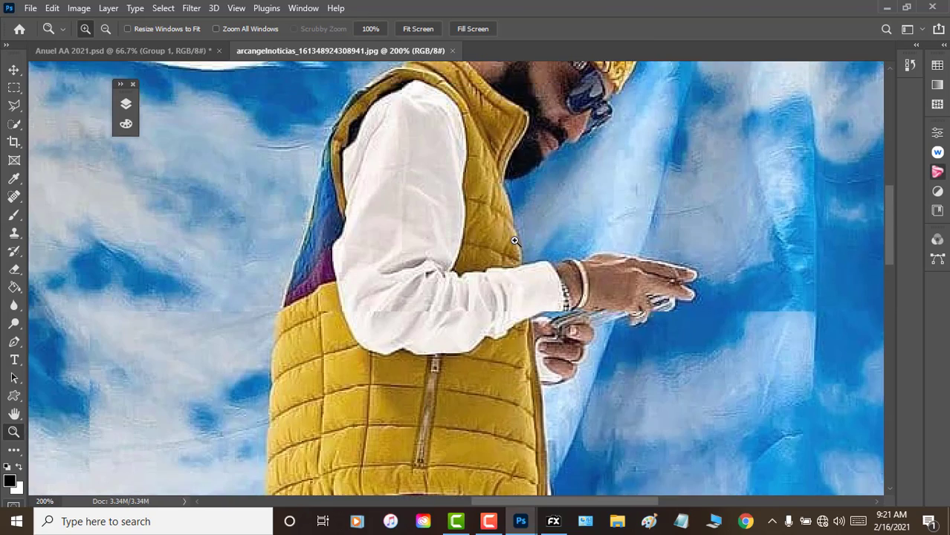
scroll(514, 242, up, 2)
scroll(514, 241, up, 2)
scroll(516, 259, up, 1)
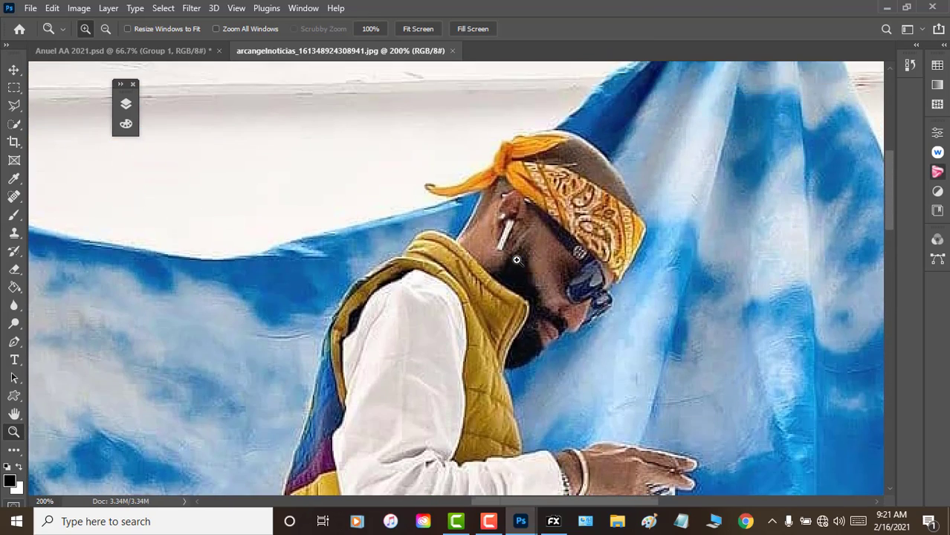
click(517, 260)
scroll(541, 291, down, 2)
scroll(539, 297, up, 2)
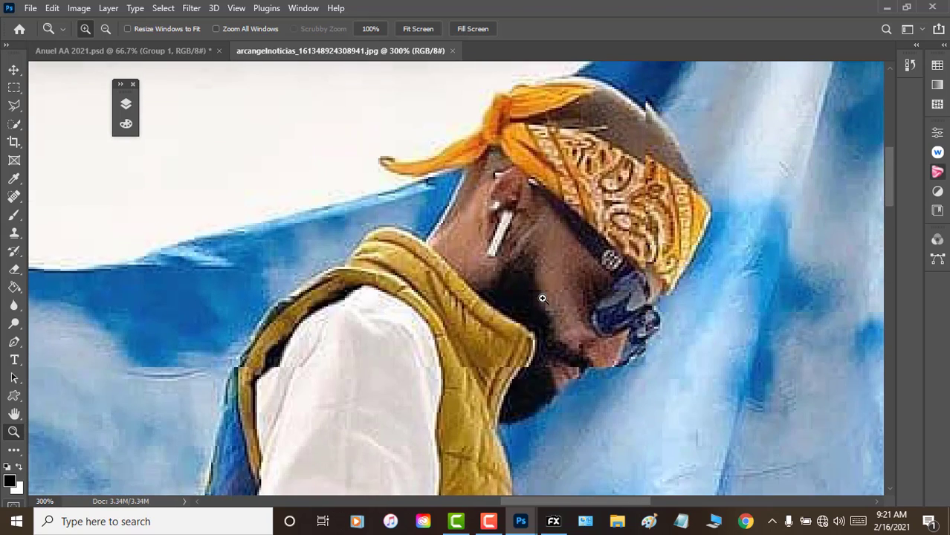
scroll(536, 305, up, 1)
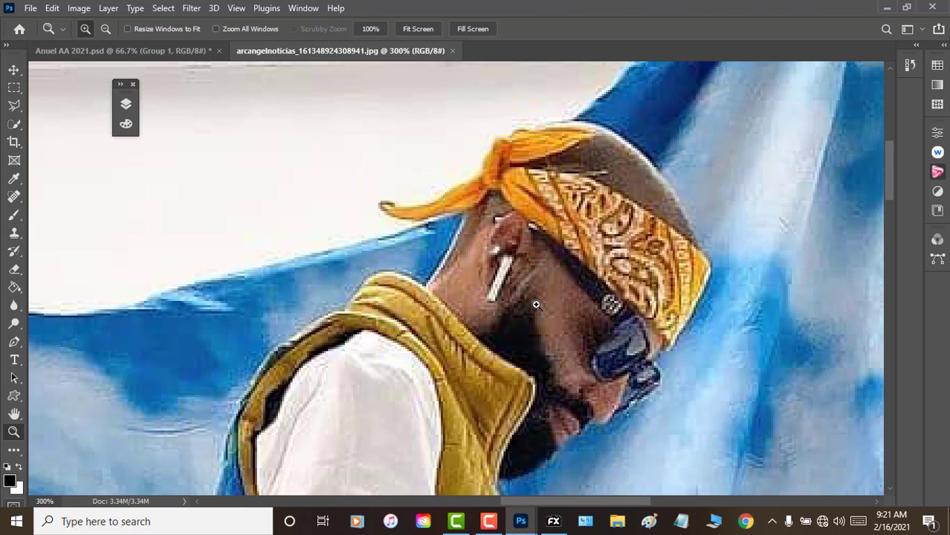
Quick-select the backdrop beside the scarf, shoulder, vest edge and between the legs, undoing the ground stroke.
click(14, 123)
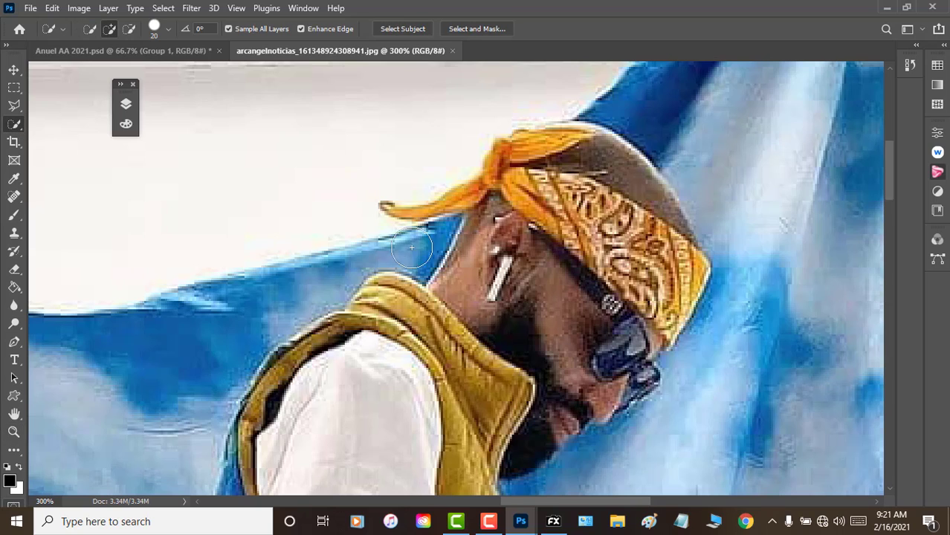
mouse_move(418, 249)
mouse_down()
mouse_move(305, 258)
mouse_move(165, 450)
mouse_move(155, 403)
mouse_move(165, 351)
mouse_move(113, 435)
mouse_up()
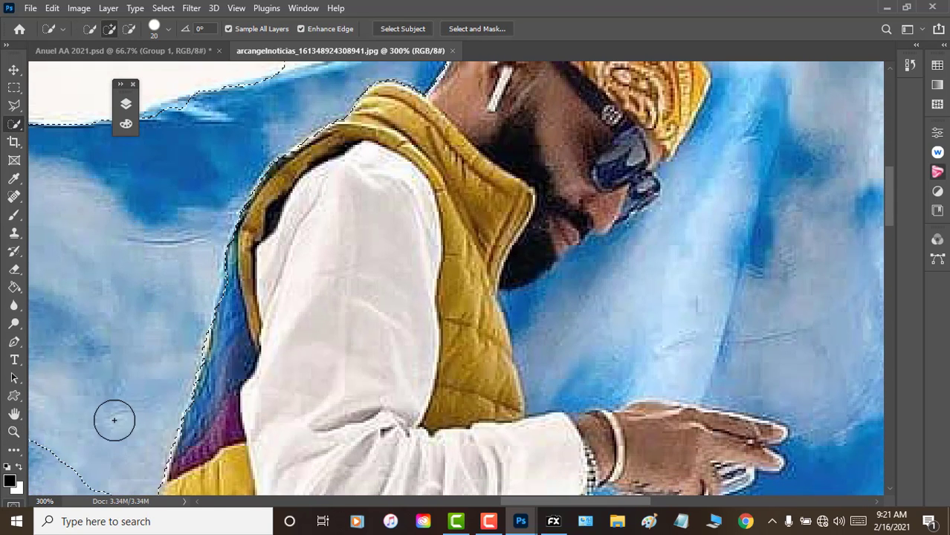
scroll(112, 418, down, 3)
drag(125, 365, 113, 349)
scroll(114, 350, down, 3)
mouse_move(106, 284)
mouse_down()
mouse_move(57, 406)
mouse_move(93, 394)
mouse_move(104, 360)
mouse_move(102, 424)
mouse_move(117, 477)
mouse_move(124, 469)
mouse_up()
scroll(104, 360, down, 1)
scroll(124, 470, down, 2)
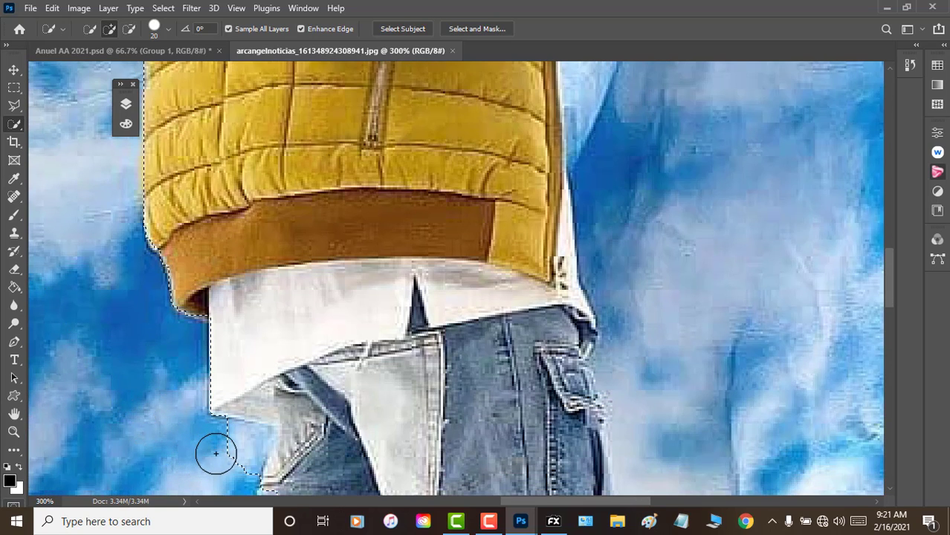
drag(214, 450, 238, 454)
scroll(195, 441, down, 1)
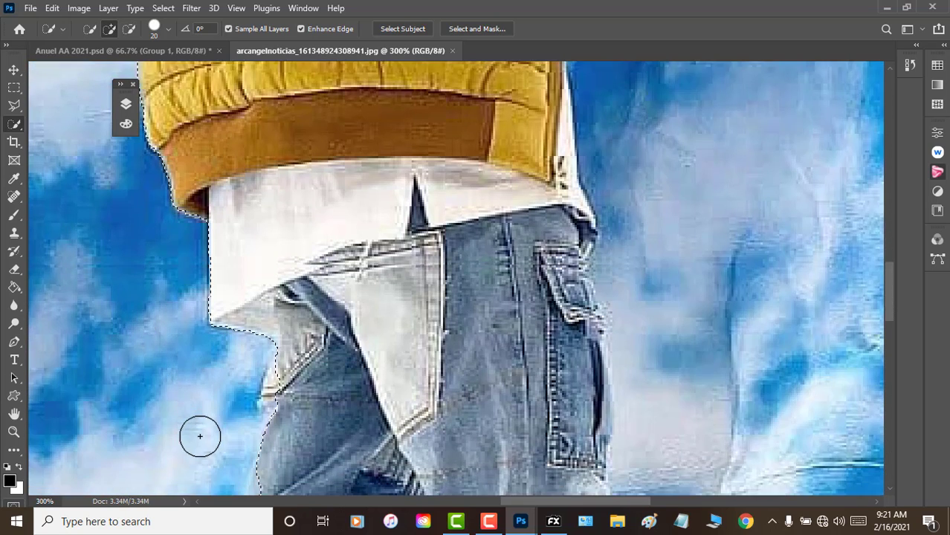
scroll(199, 435, down, 2)
scroll(197, 418, down, 1)
scroll(197, 423, down, 1)
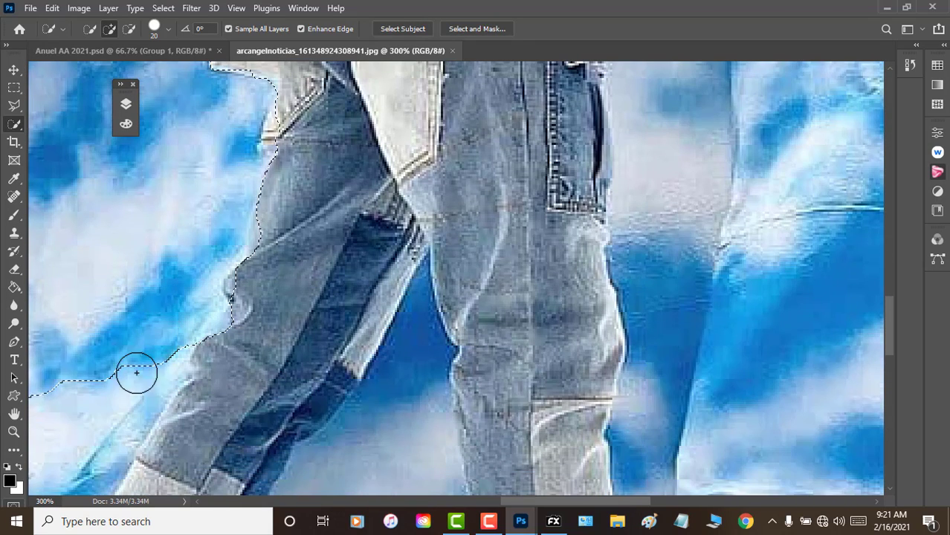
drag(138, 375, 92, 408)
scroll(92, 407, down, 1)
scroll(94, 395, down, 1)
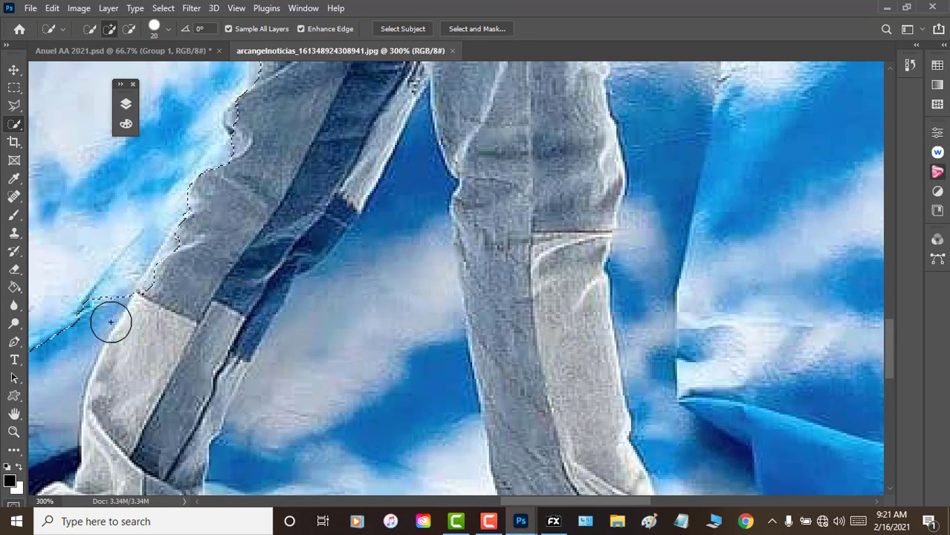
mouse_move(110, 323)
mouse_down()
mouse_move(102, 282)
mouse_move(28, 357)
mouse_up()
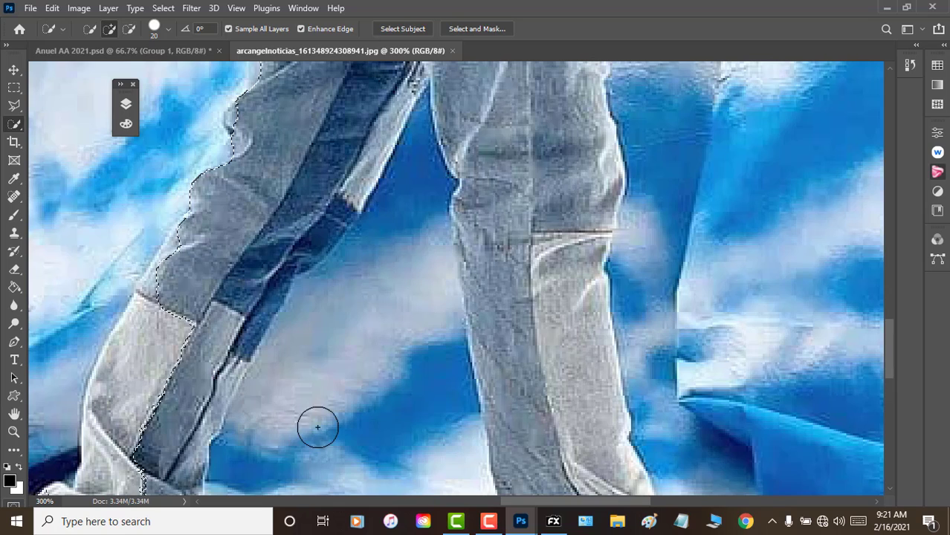
drag(318, 425, 361, 378)
scroll(359, 413, down, 3)
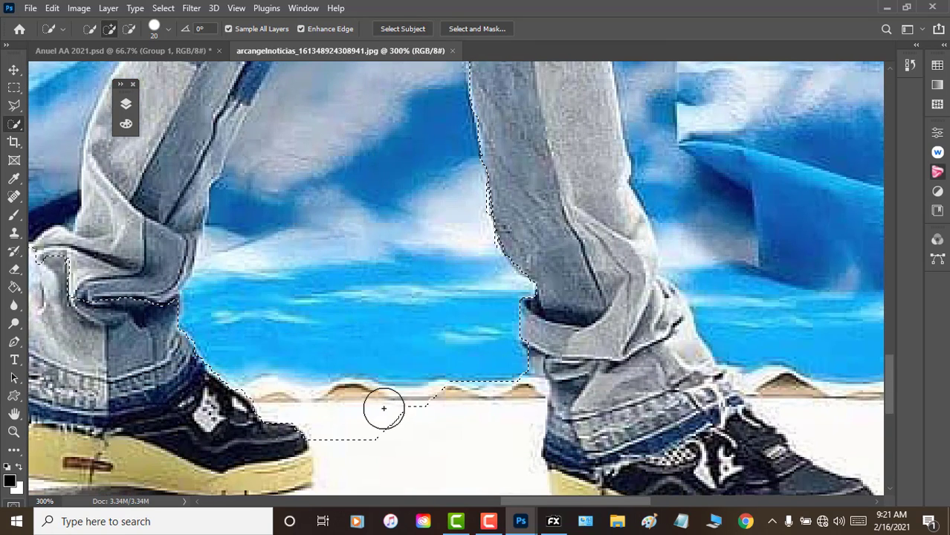
mouse_move(384, 408)
mouse_down()
mouse_move(425, 460)
mouse_move(410, 439)
mouse_up()
scroll(405, 437, down, 1)
key(ctrl+z)
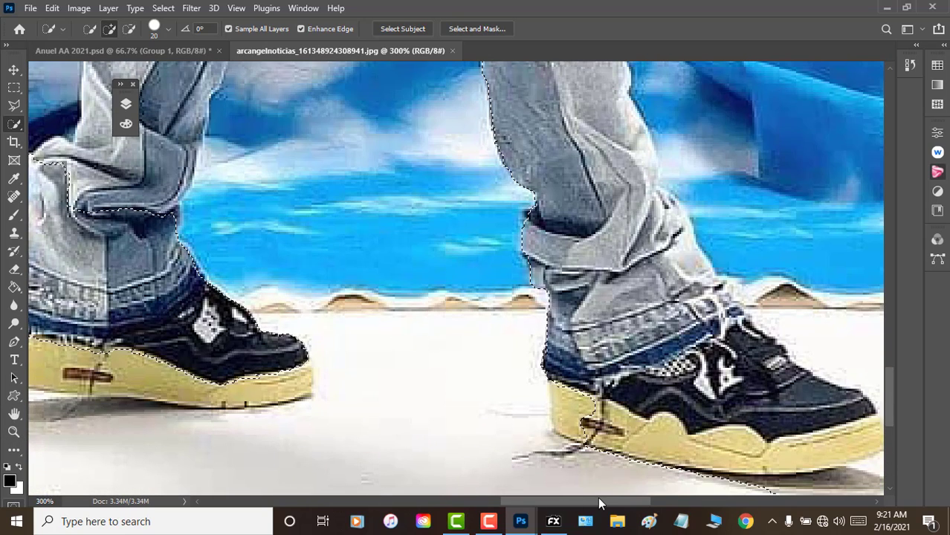
Add the sky at the right edge, beside the arm, behind the hips and the right-hand clouds.
click(788, 503)
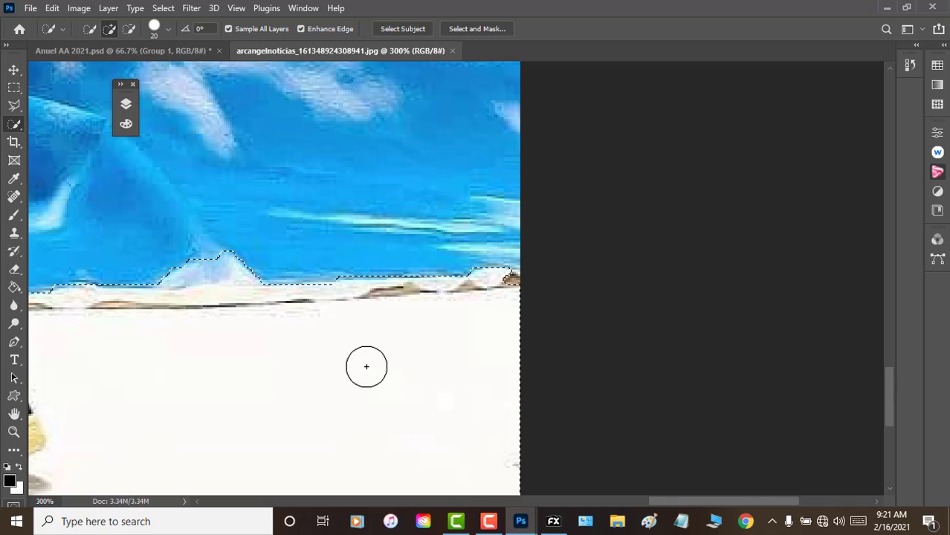
scroll(291, 297, up, 5)
drag(290, 294, 271, 84)
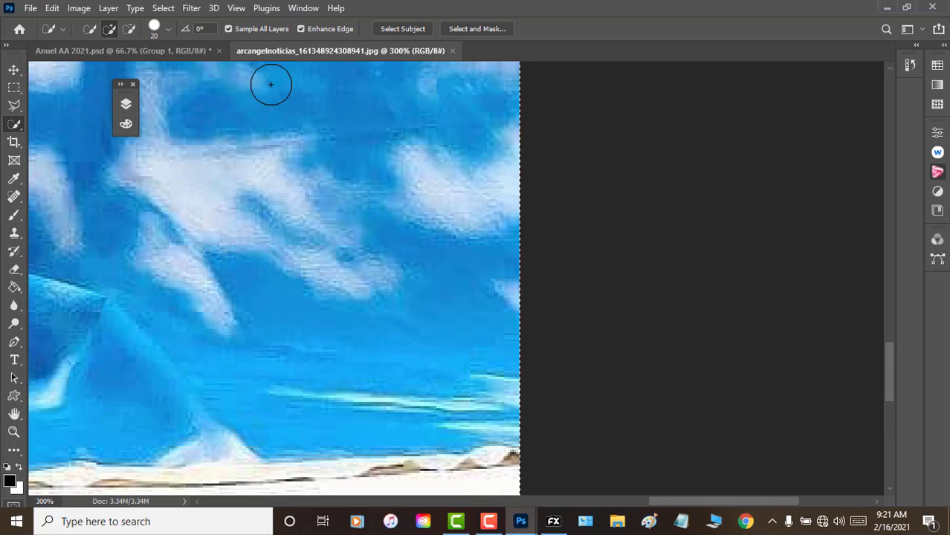
drag(732, 498, 652, 501)
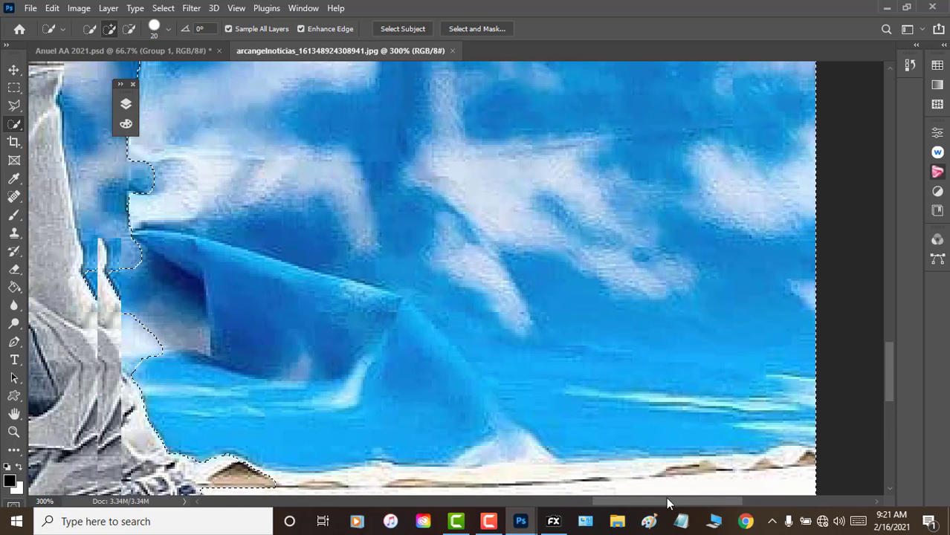
scroll(550, 435, up, 2)
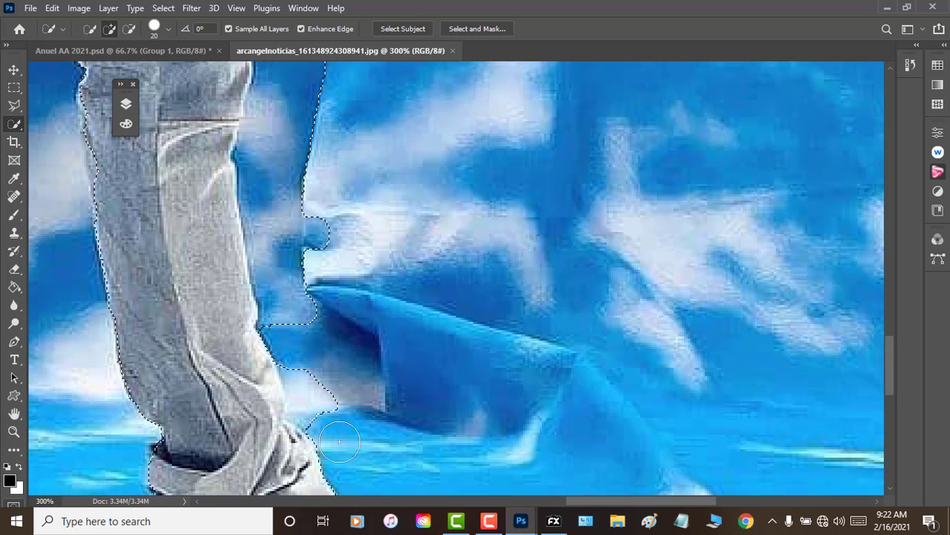
drag(339, 442, 293, 121)
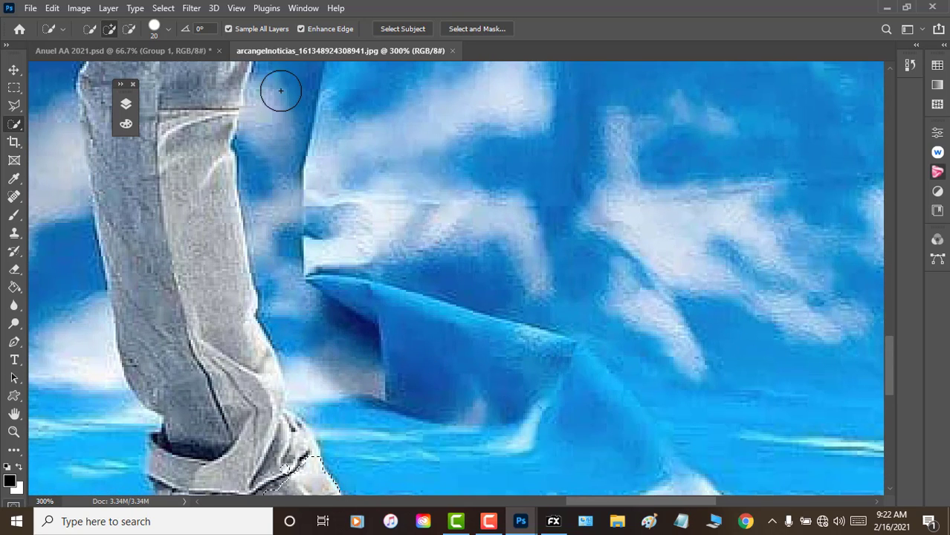
scroll(353, 351, up, 7)
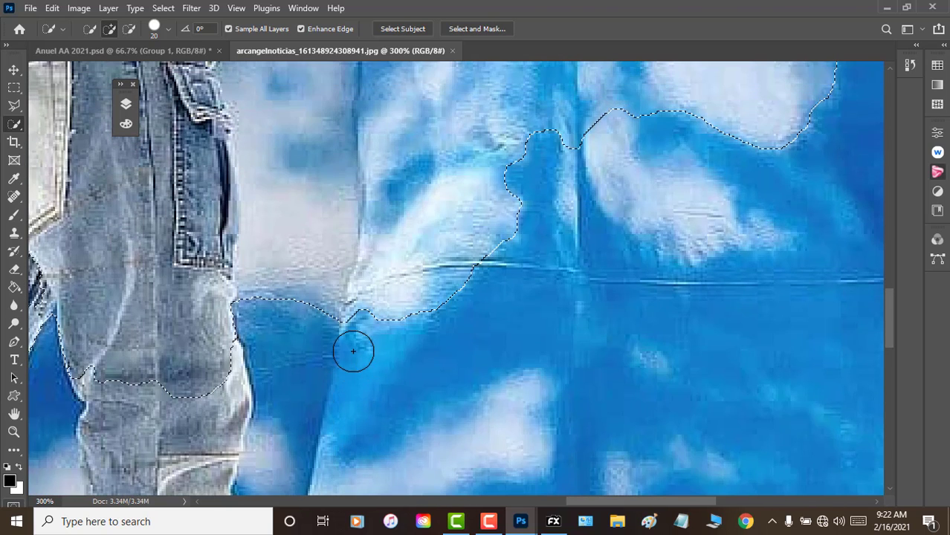
drag(353, 351, 310, 124)
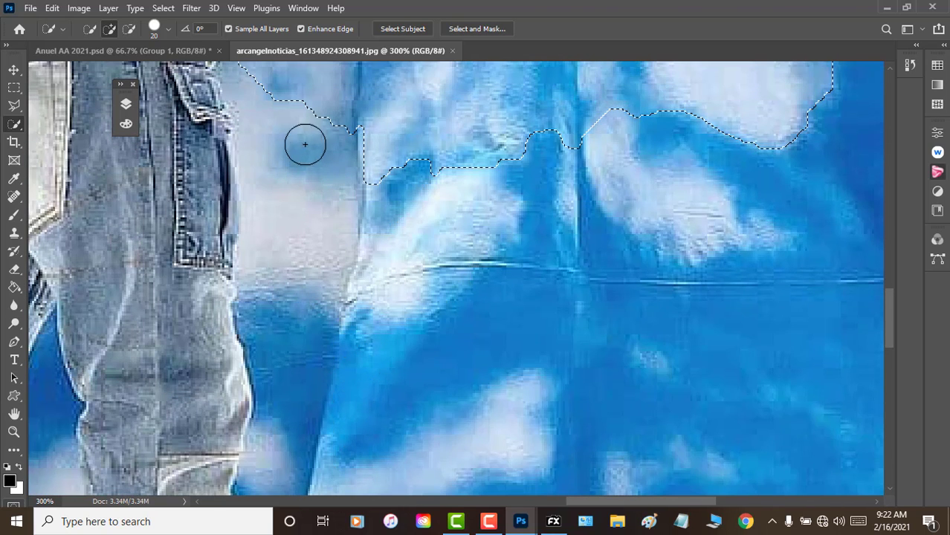
scroll(309, 253, up, 5)
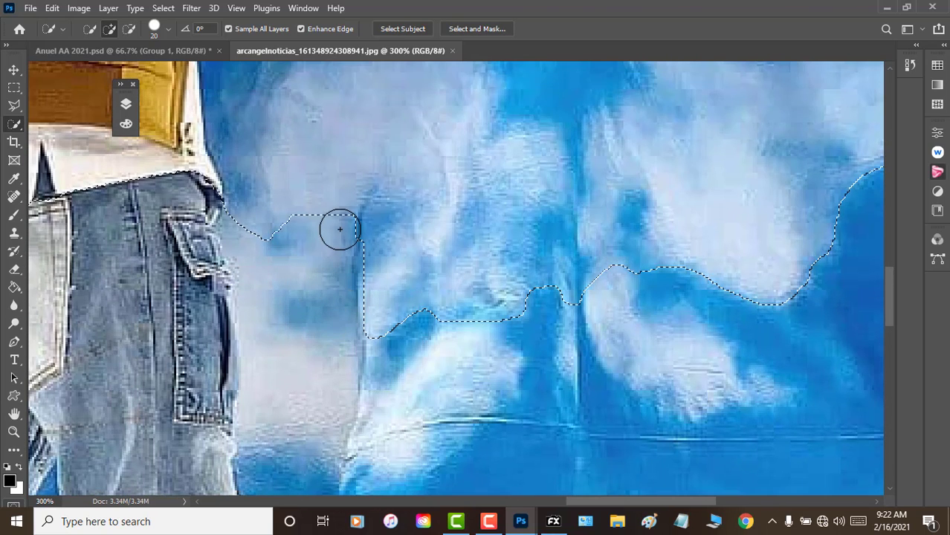
scroll(416, 303, up, 2)
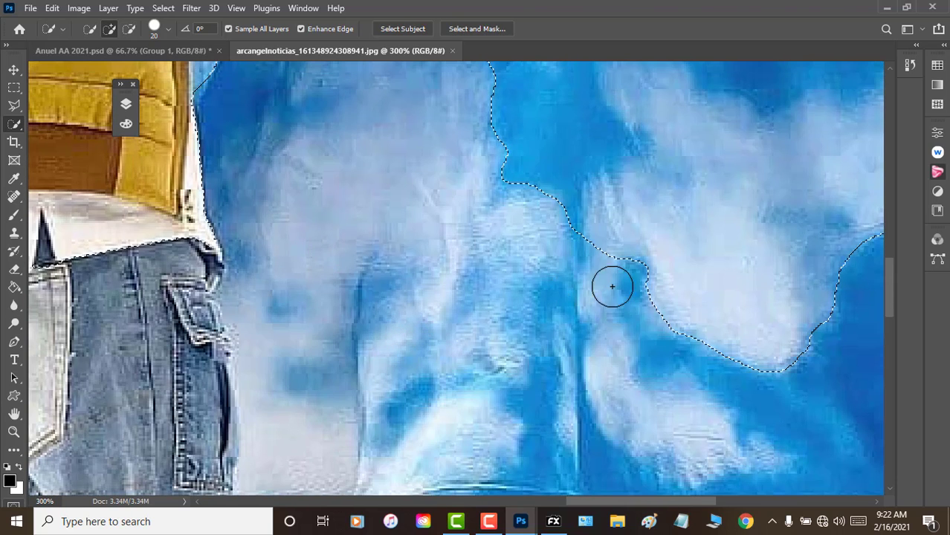
drag(613, 283, 831, 282)
scroll(666, 320, up, 2)
scroll(666, 320, up, 2)
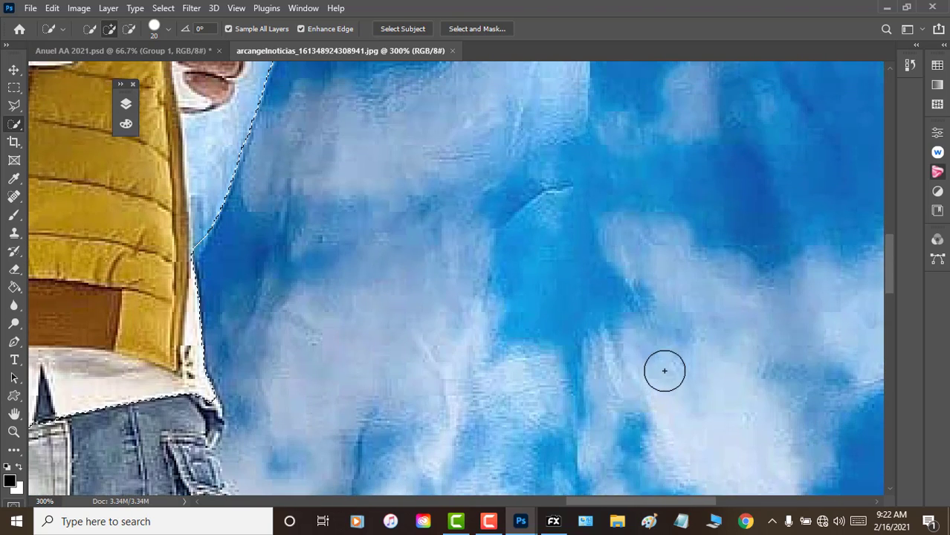
scroll(663, 442, up, 2)
scroll(643, 449, up, 2)
scroll(643, 449, up, 2)
Add the pale blue cloth beside and above the hand, up to the cloth's top and right edge.
click(223, 401)
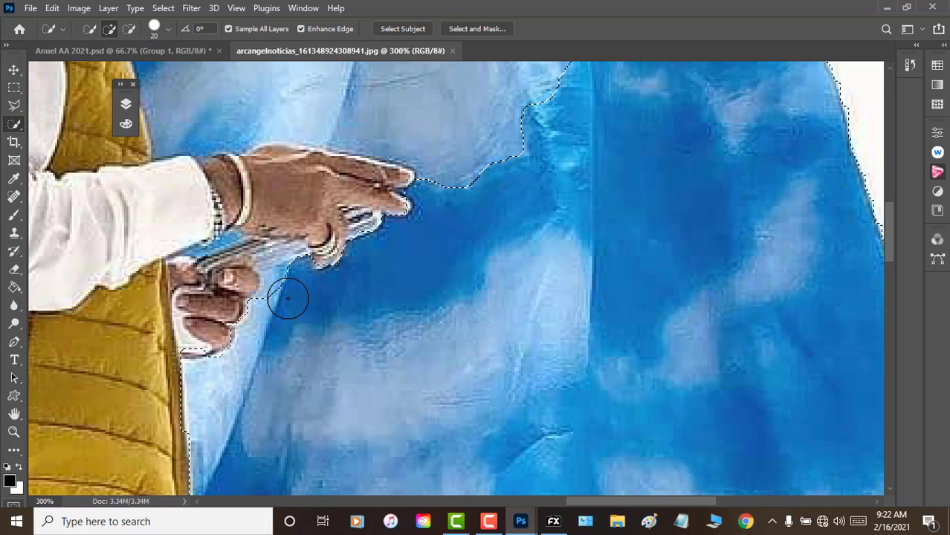
scroll(492, 395, up, 2)
scroll(498, 269, up, 2)
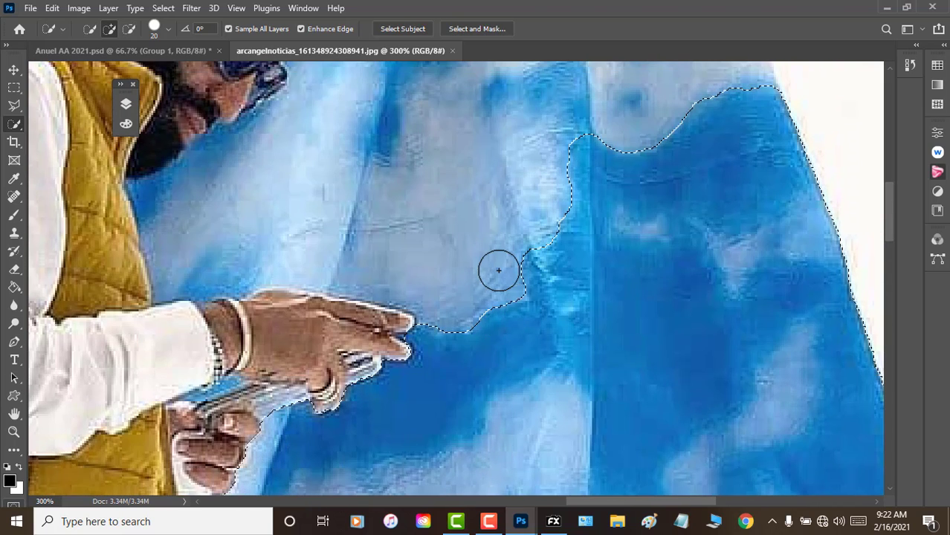
click(499, 270)
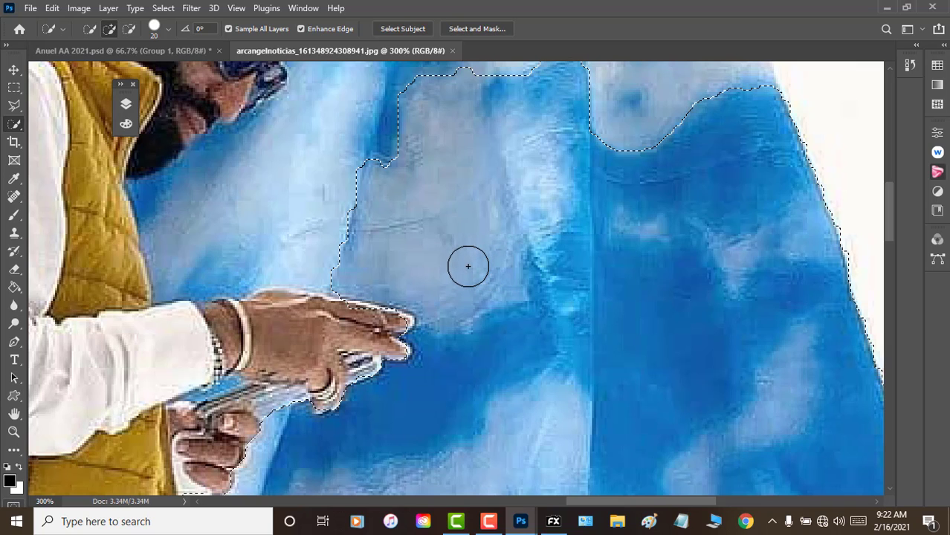
scroll(476, 261, up, 2)
scroll(466, 185, up, 2)
click(465, 105)
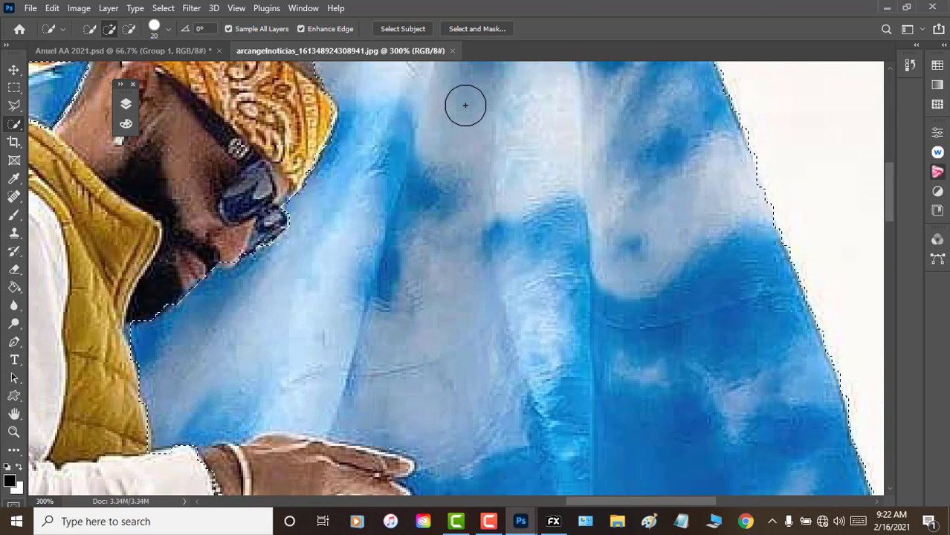
scroll(537, 245, up, 2)
scroll(551, 264, up, 2)
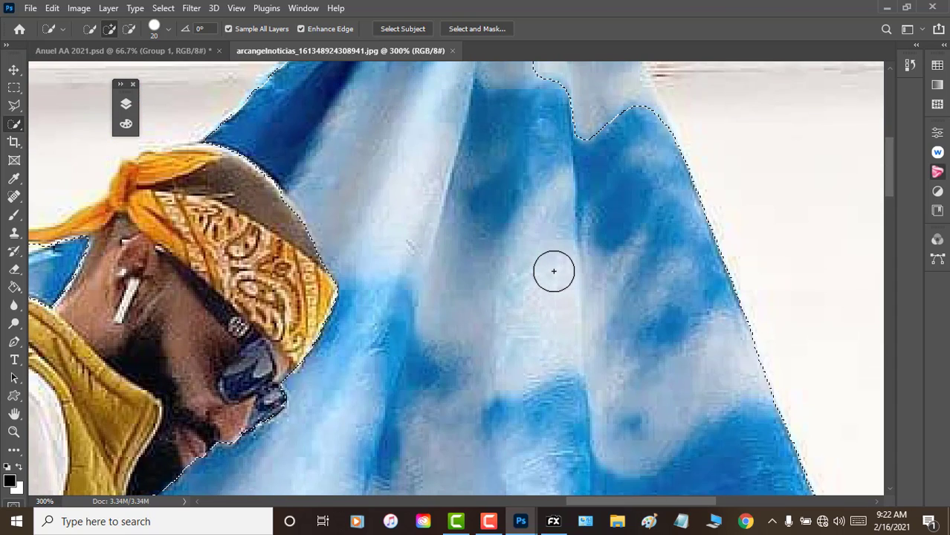
drag(554, 271, 632, 206)
scroll(736, 271, up, 1)
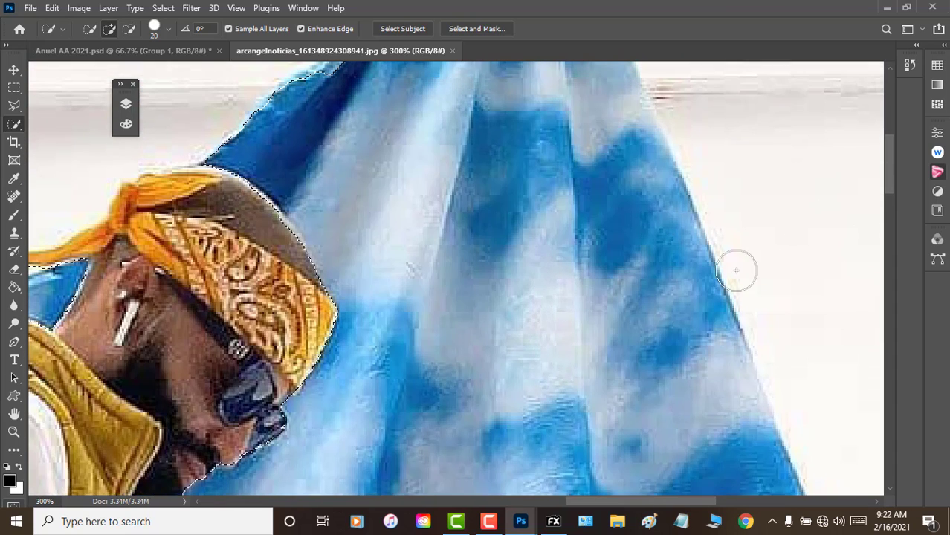
scroll(732, 271, up, 3)
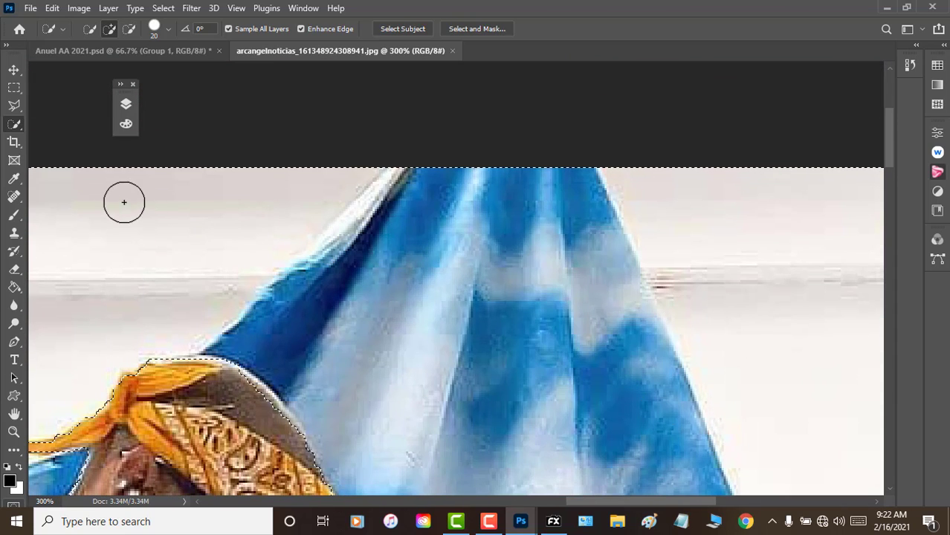
scroll(201, 230, down, 3)
scroll(238, 238, down, 2)
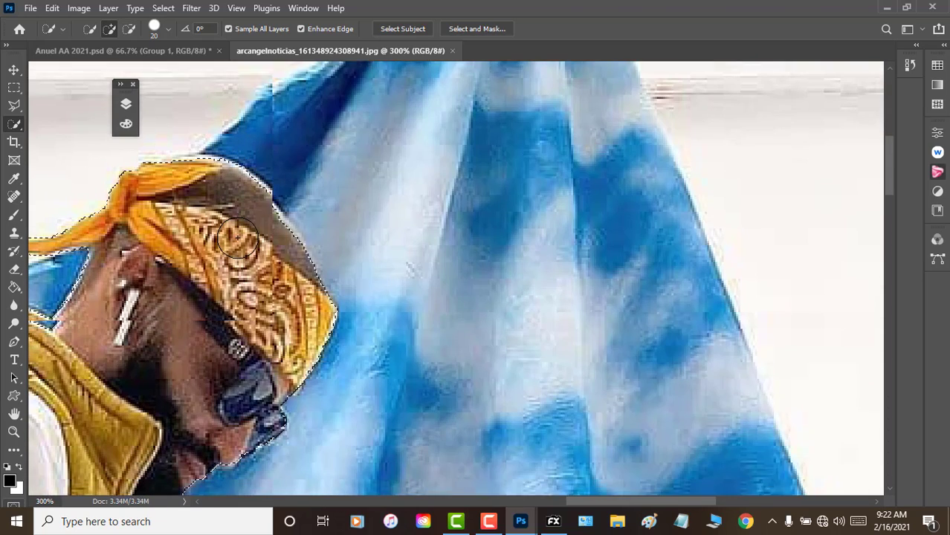
scroll(238, 238, down, 2)
scroll(242, 238, down, 1)
scroll(245, 238, down, 2)
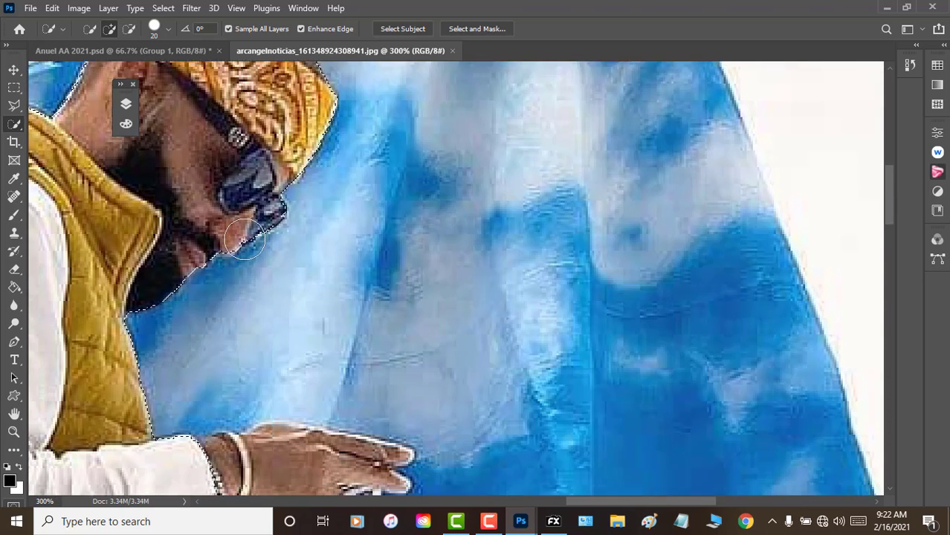
scroll(244, 238, down, 2)
scroll(248, 239, down, 2)
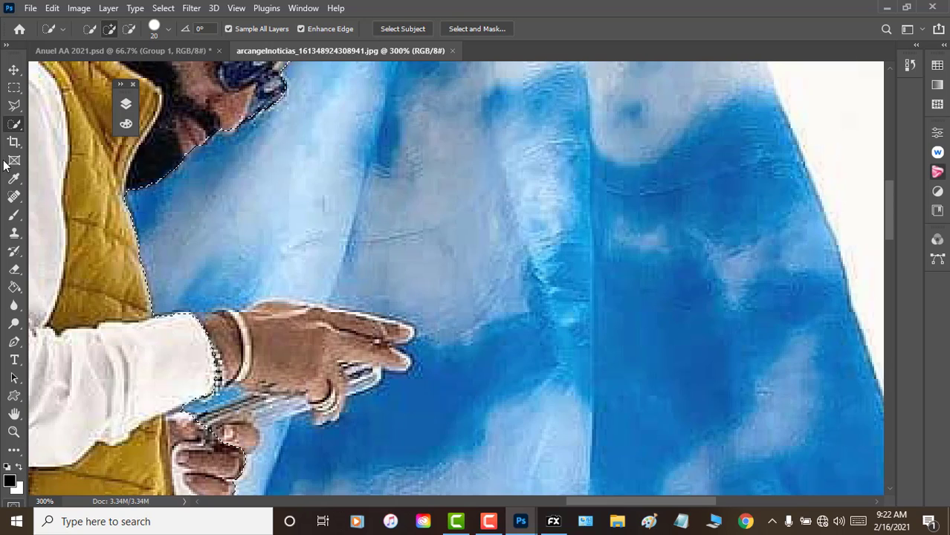
Subtract the phone and lower hand from the selection in Quick Selection's subtract mode.
click(128, 30)
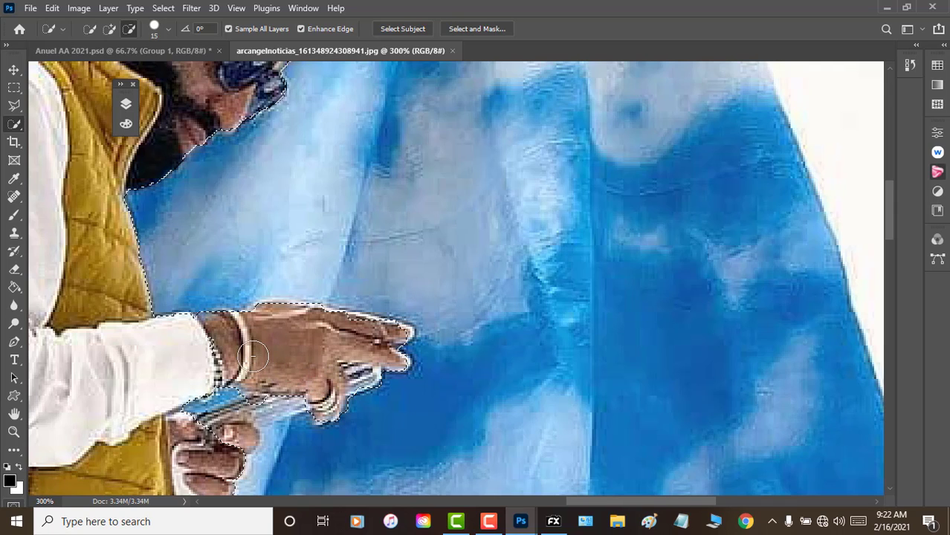
drag(283, 388, 264, 423)
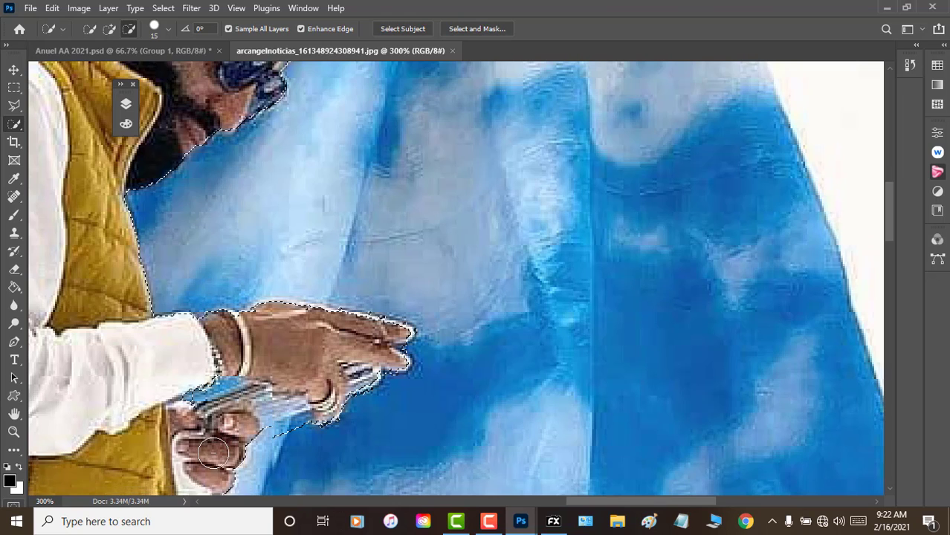
scroll(219, 450, down, 2)
scroll(214, 451, up, 2)
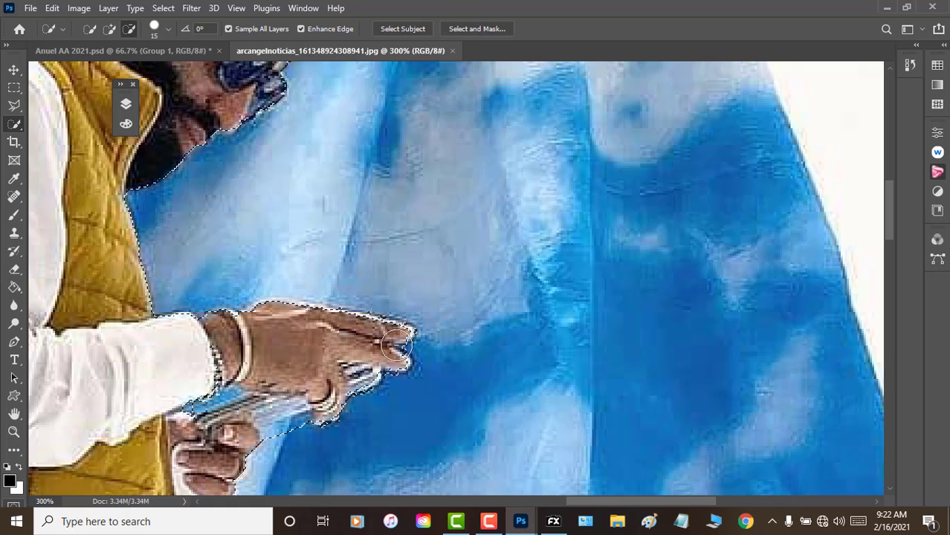
click(16, 104)
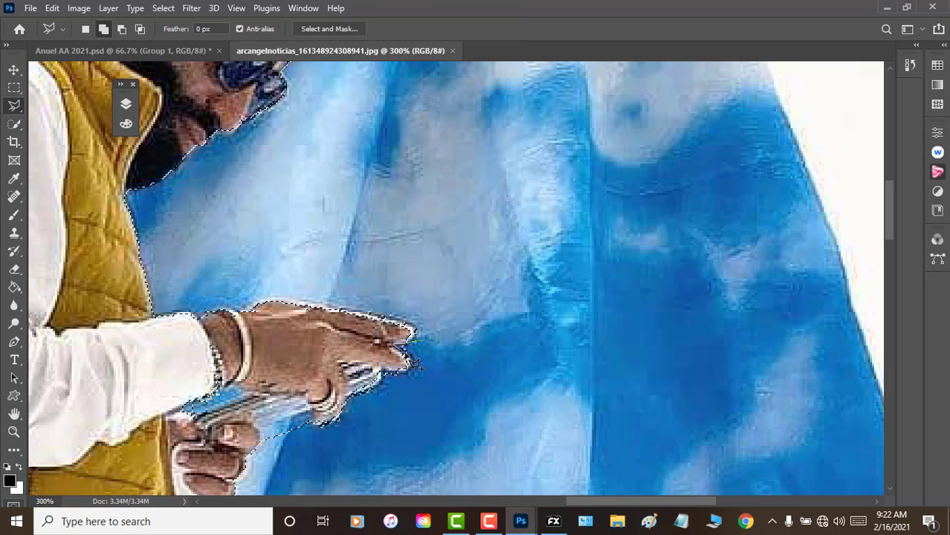
Lasso the background sliver along the hand's bottom edge into the selection.
drag(421, 343, 323, 440)
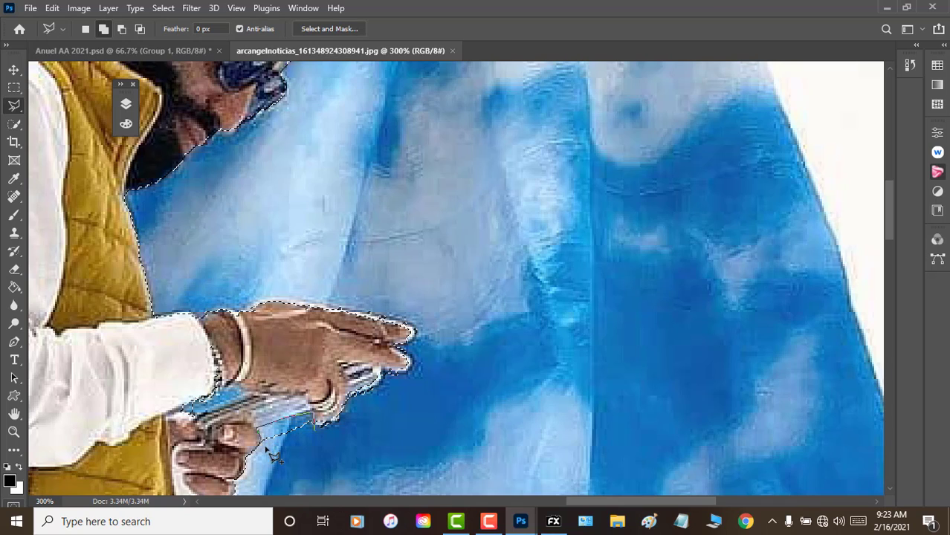
click(260, 406)
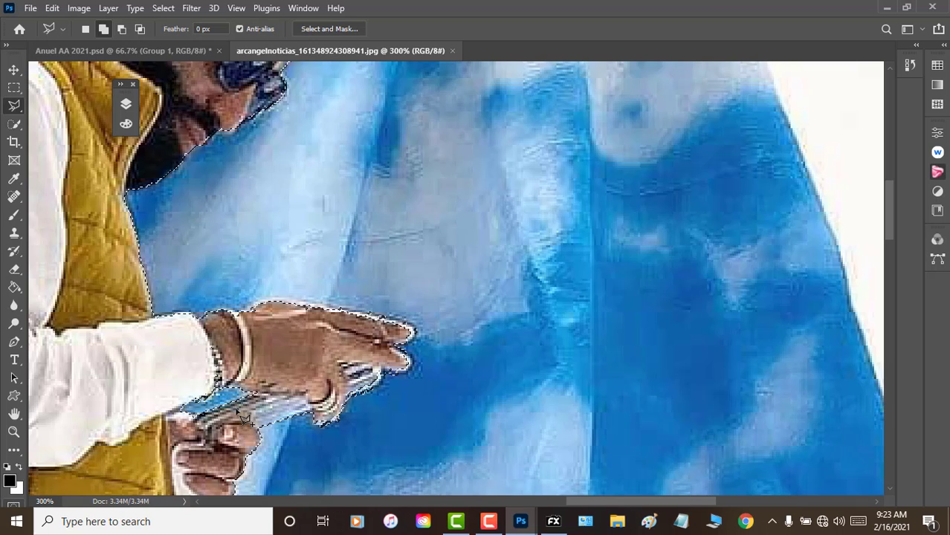
scroll(257, 403, up, 2)
scroll(248, 404, up, 3)
scroll(243, 399, up, 1)
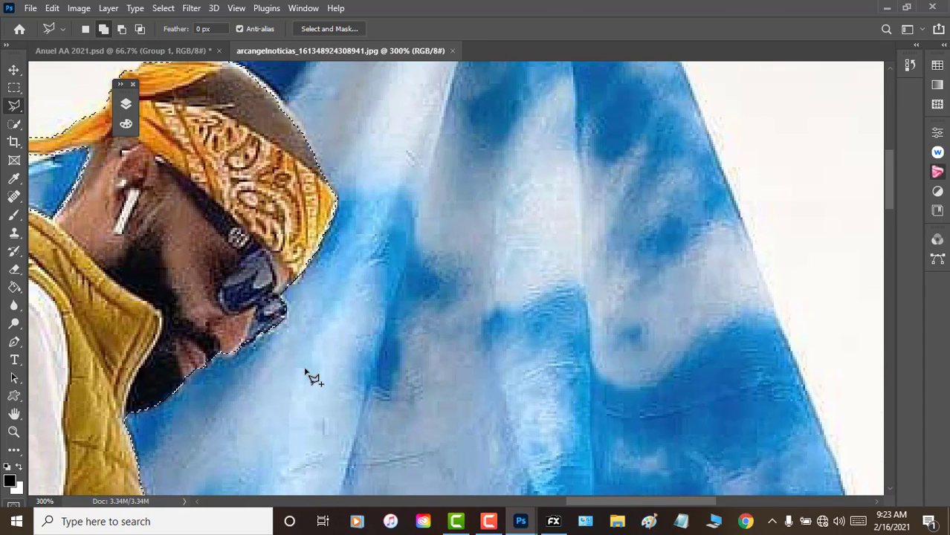
scroll(286, 378, up, 2)
scroll(286, 379, up, 1)
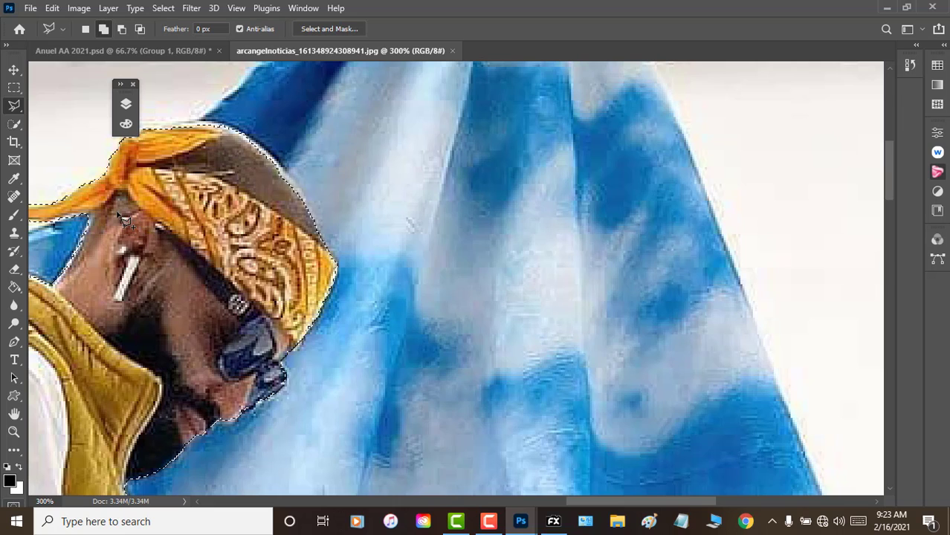
drag(614, 502, 535, 500)
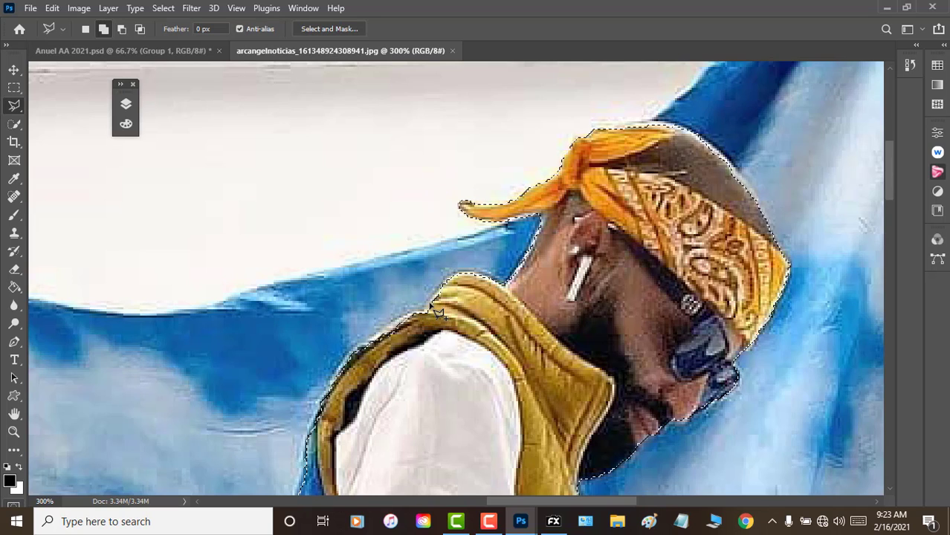
Set the lasso selection mode and pan over the hand, cancelling the unfinished outline.
click(121, 29)
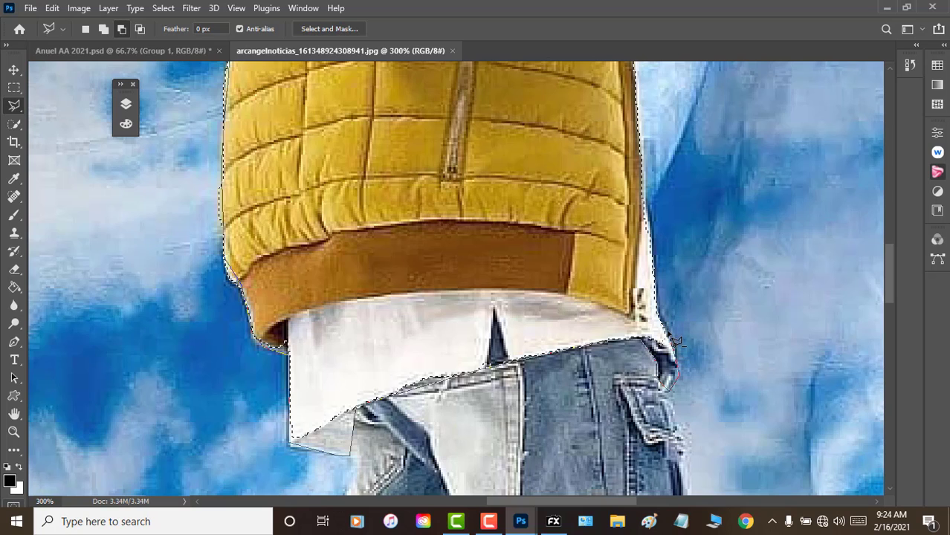
scroll(595, 178, up, 5)
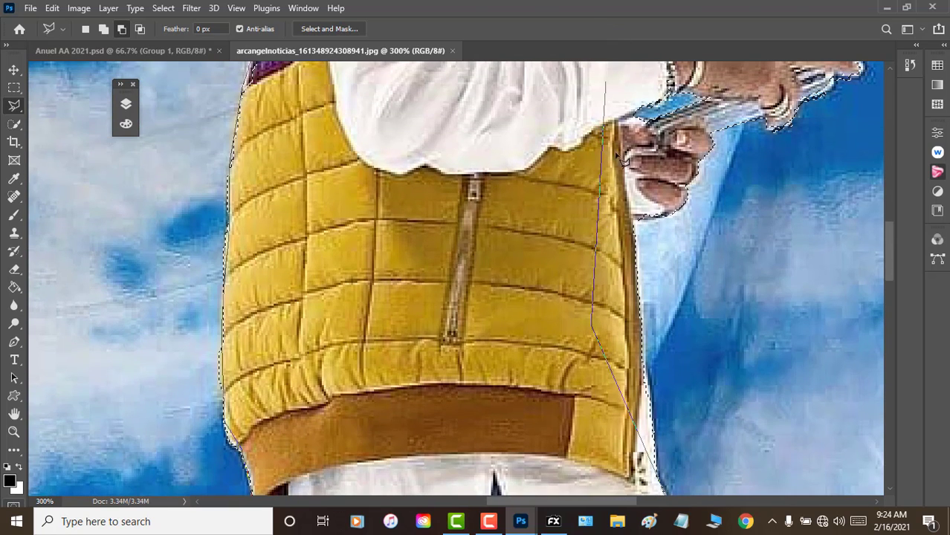
scroll(613, 97, up, 1)
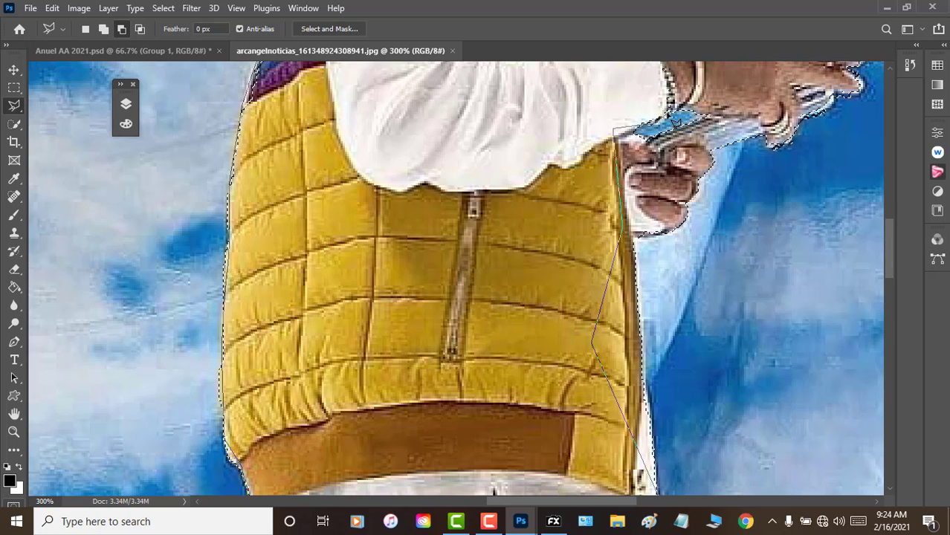
scroll(717, 93, up, 1)
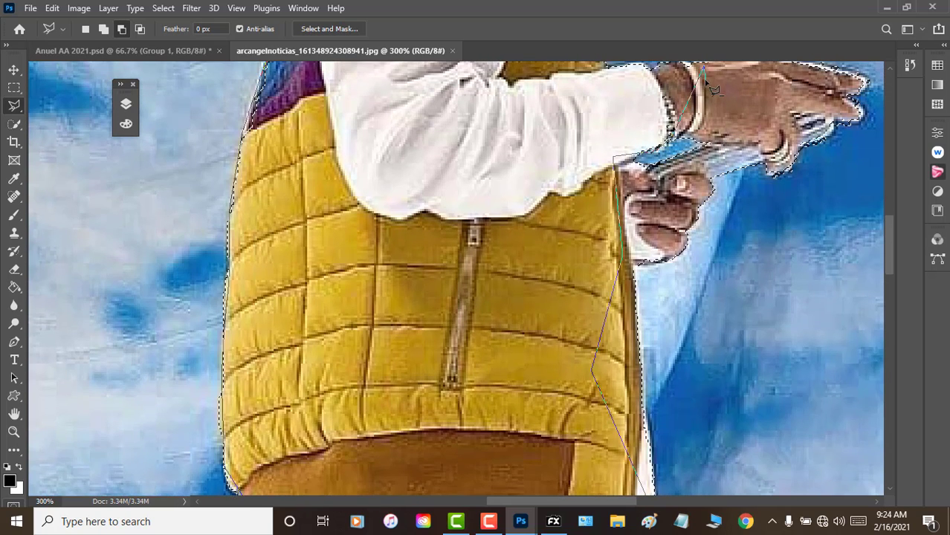
scroll(706, 123, up, 1)
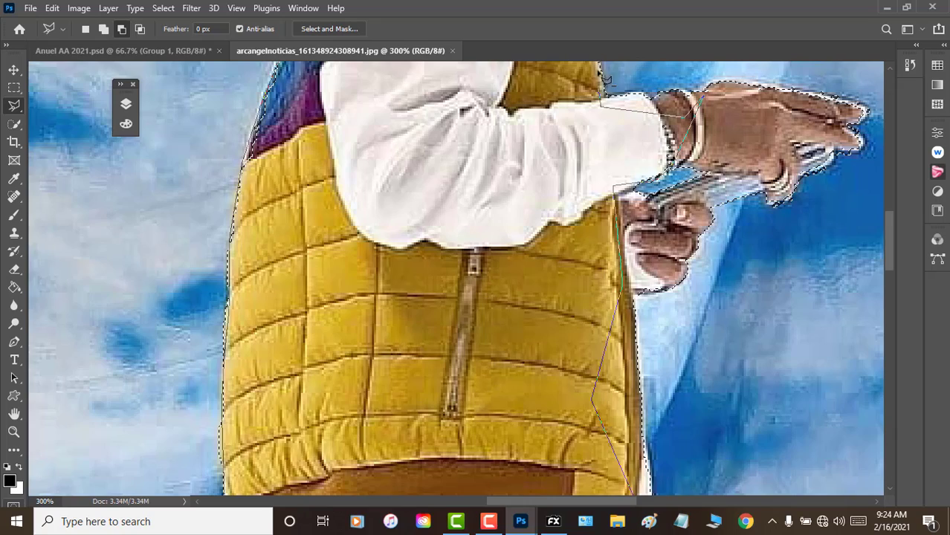
scroll(606, 78, up, 3)
scroll(601, 67, up, 2)
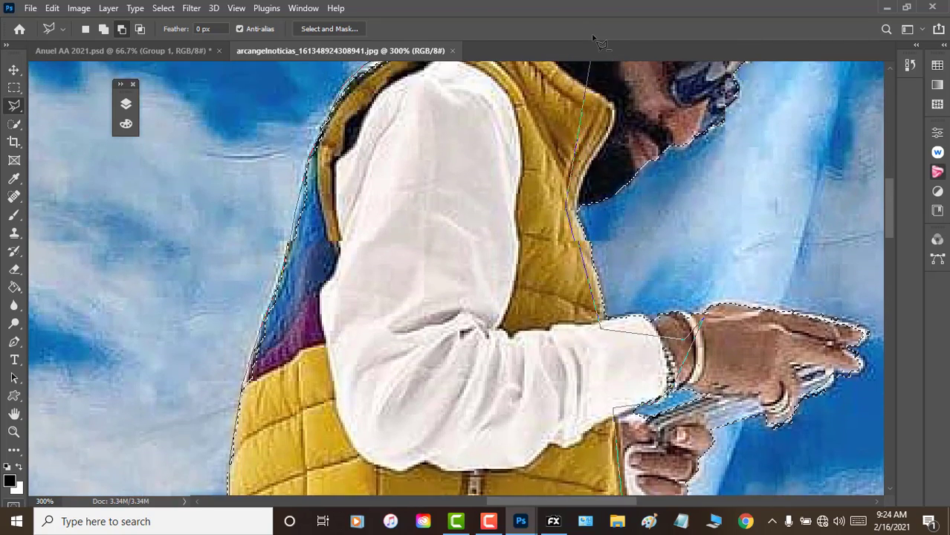
scroll(601, 41, up, 1)
scroll(604, 56, up, 2)
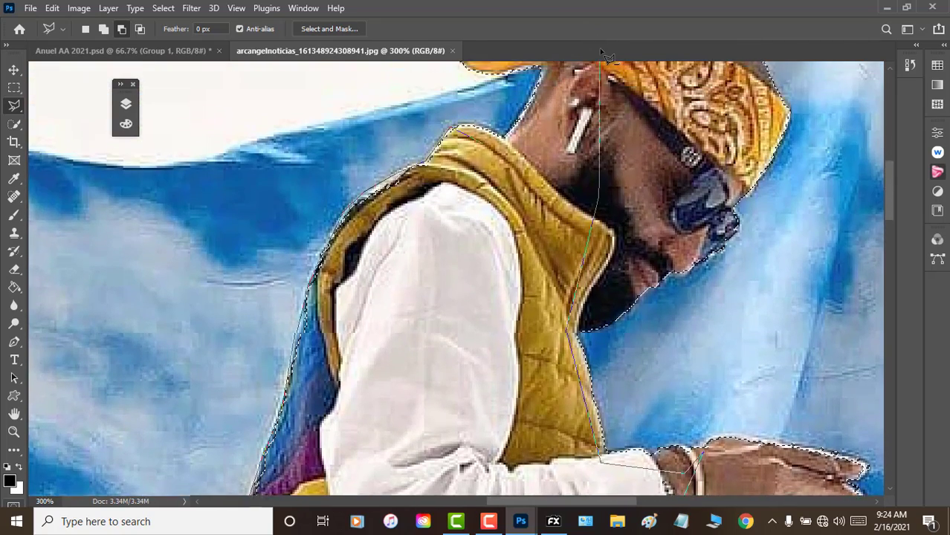
scroll(604, 56, up, 1)
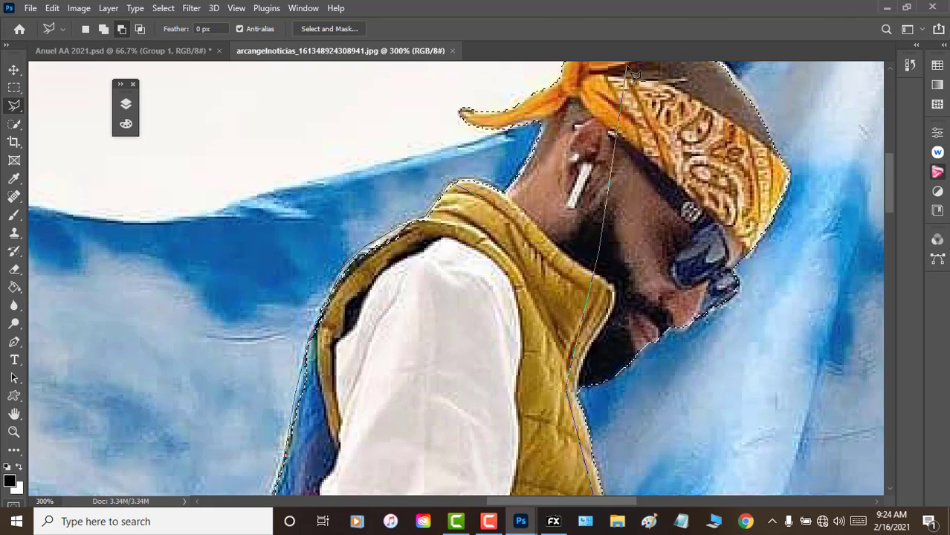
scroll(631, 72, up, 1)
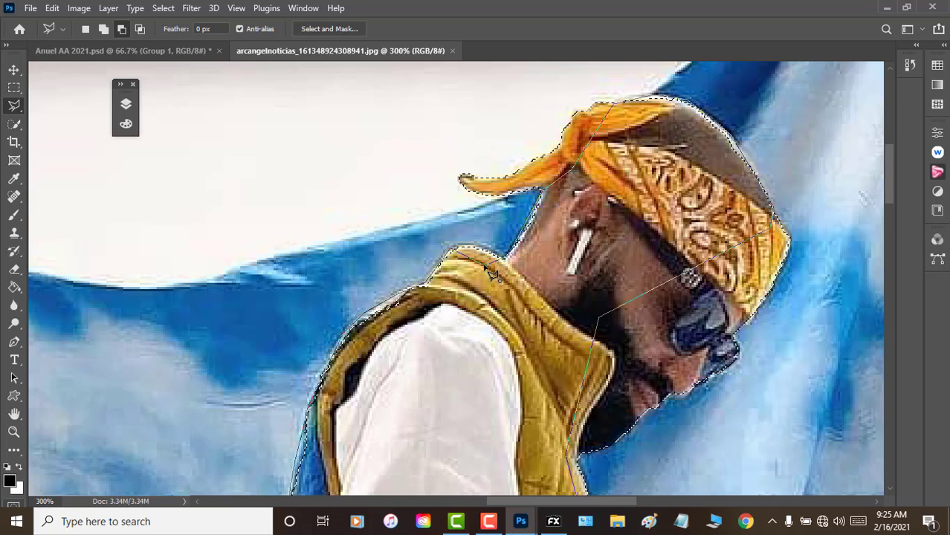
scroll(487, 272, down, 2)
scroll(472, 253, down, 2)
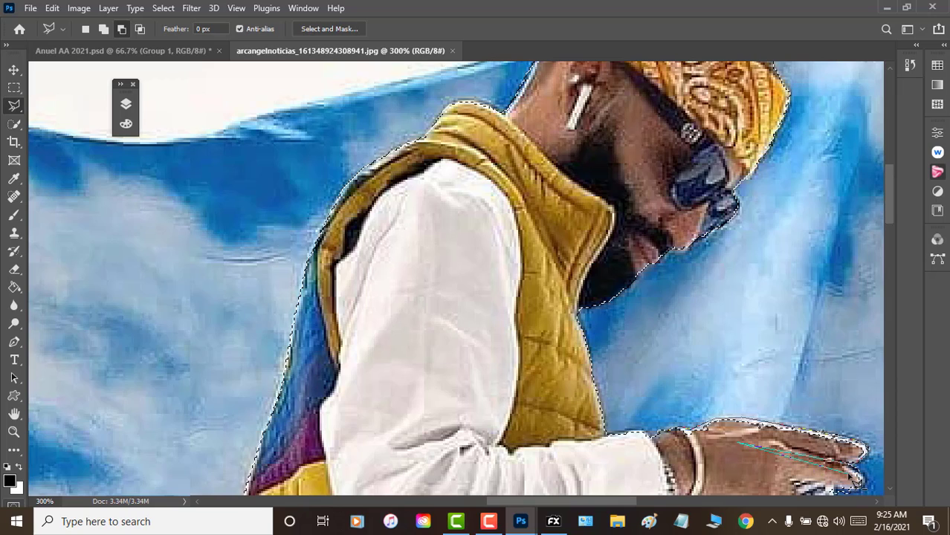
key(Escape)
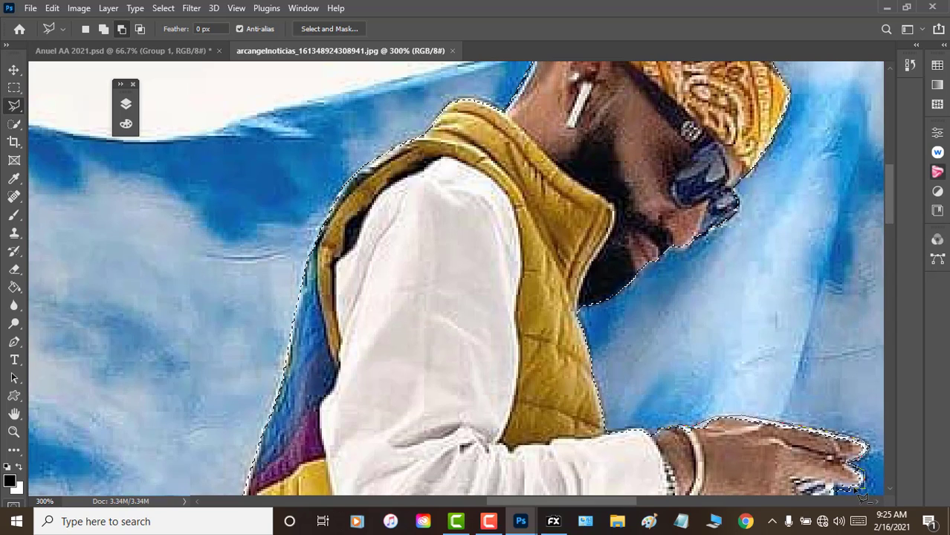
Trace closed lasso outlines around the hand and from the wrist up to the sunglasses.
click(859, 487)
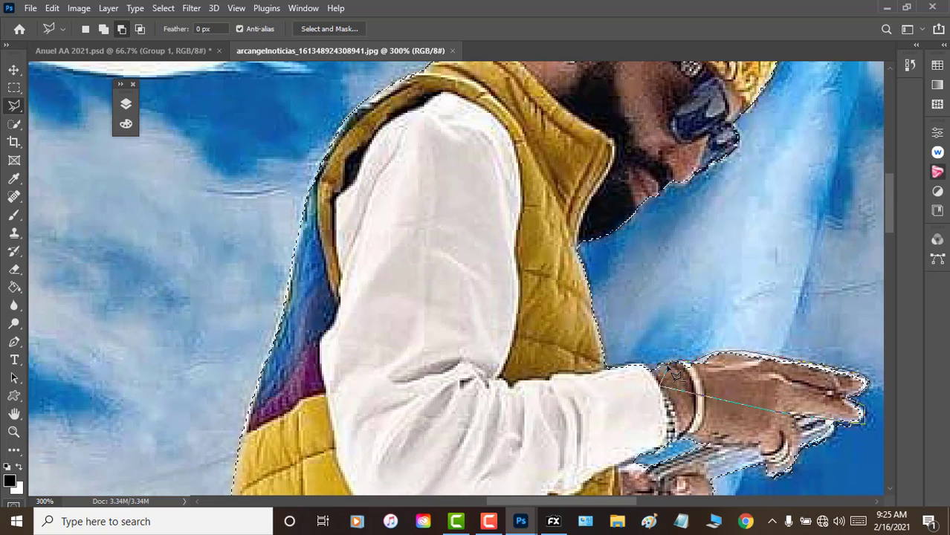
double_click(672, 372)
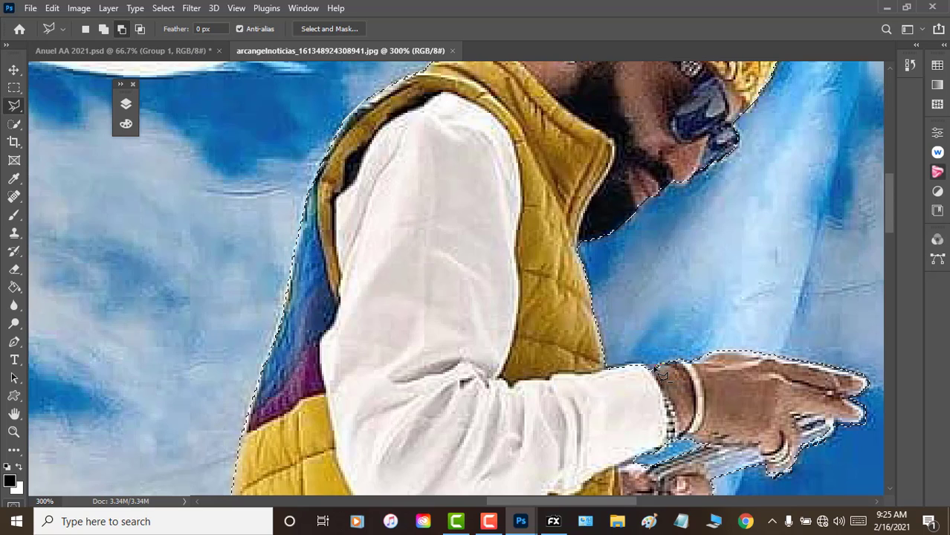
click(662, 375)
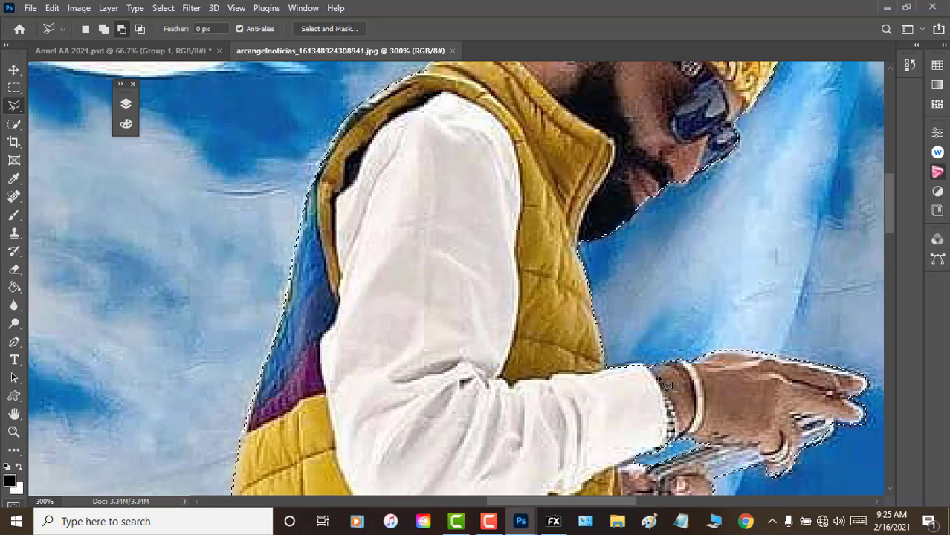
scroll(655, 375, down, 1)
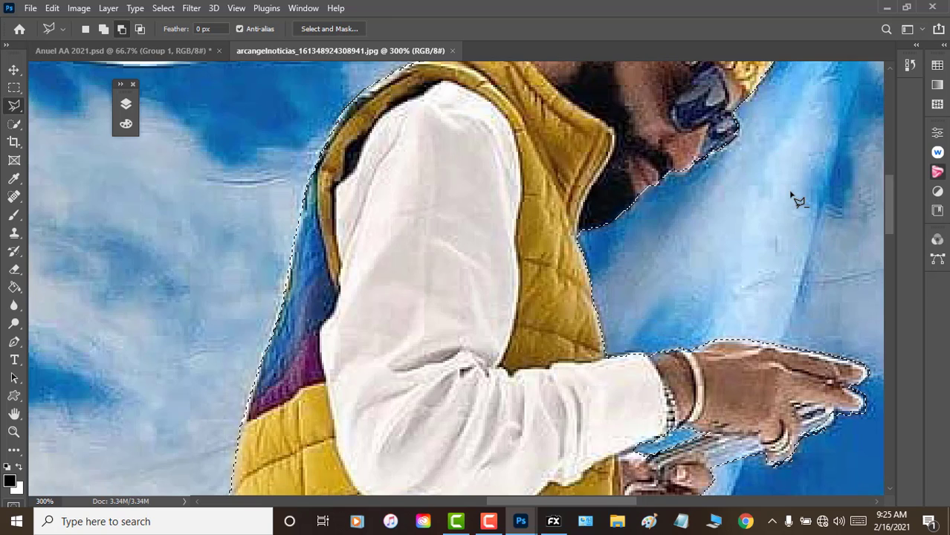
scroll(764, 265, up, 3)
scroll(767, 203, up, 4)
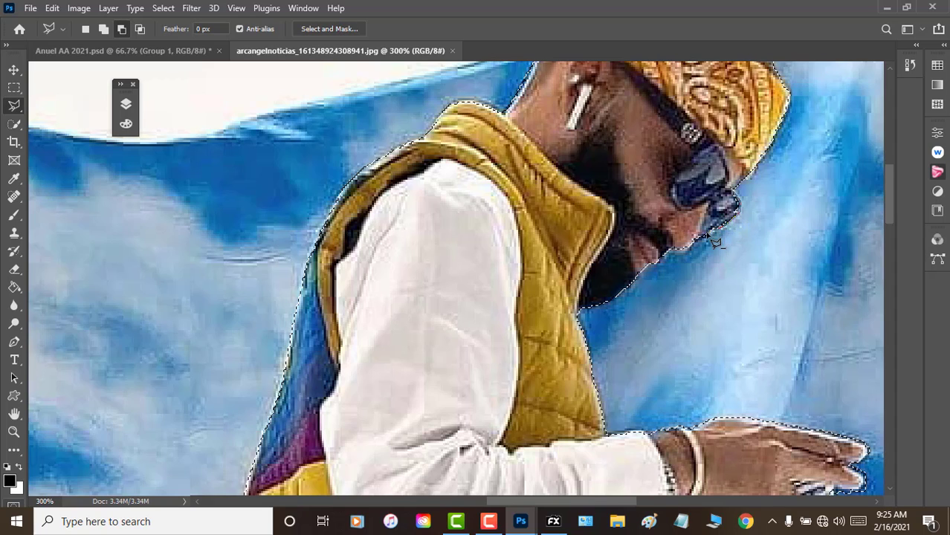
click(739, 195)
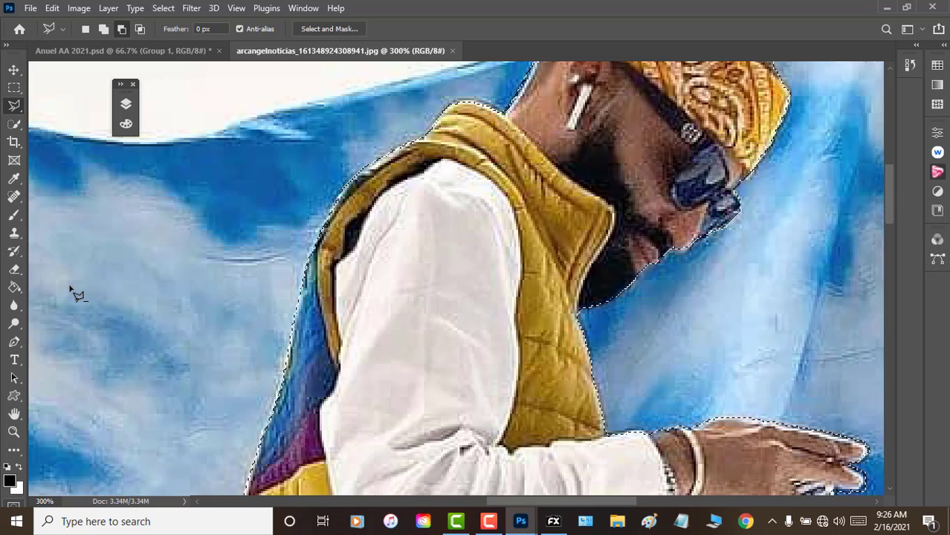
Zoom out and add a new empty layer above Background, undoing a mistaken black fill.
click(13, 432)
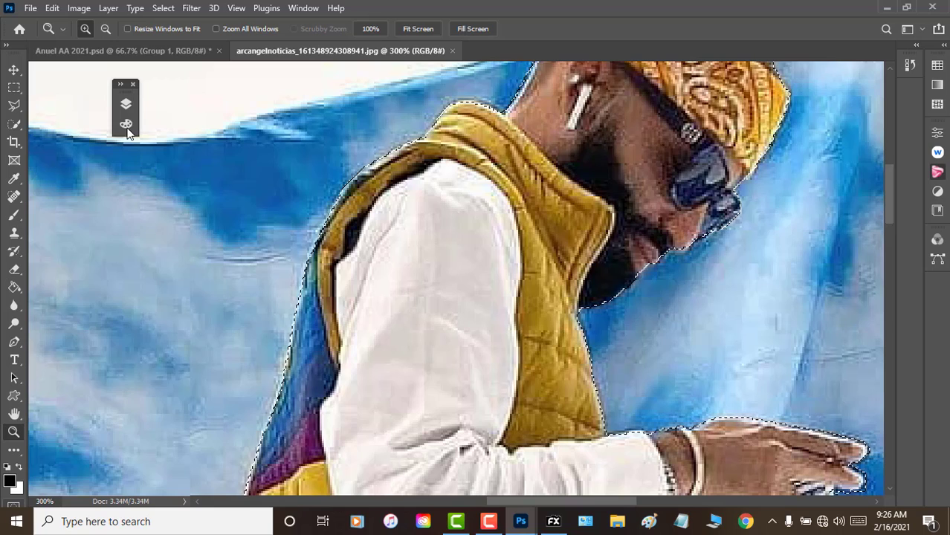
alt+click(188, 157)
scroll(181, 161, up, 2)
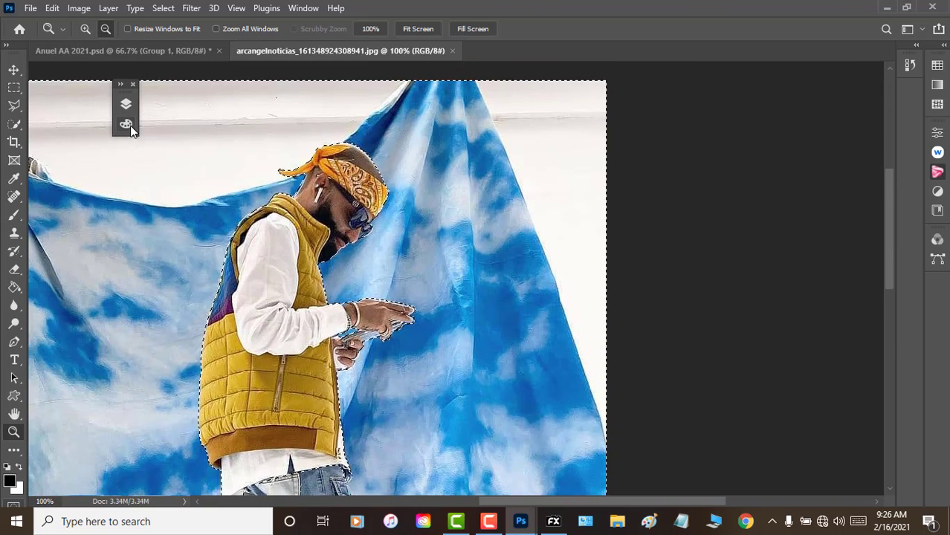
click(127, 105)
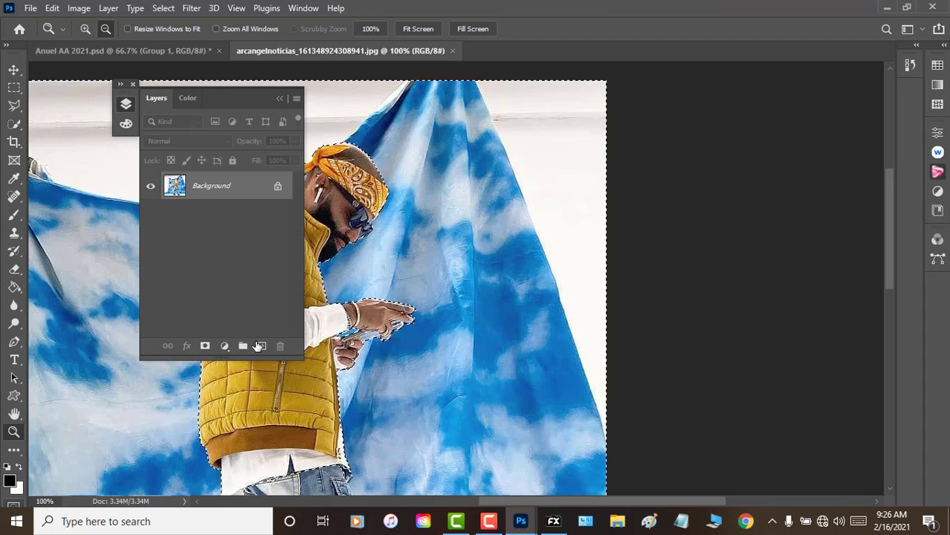
click(261, 347)
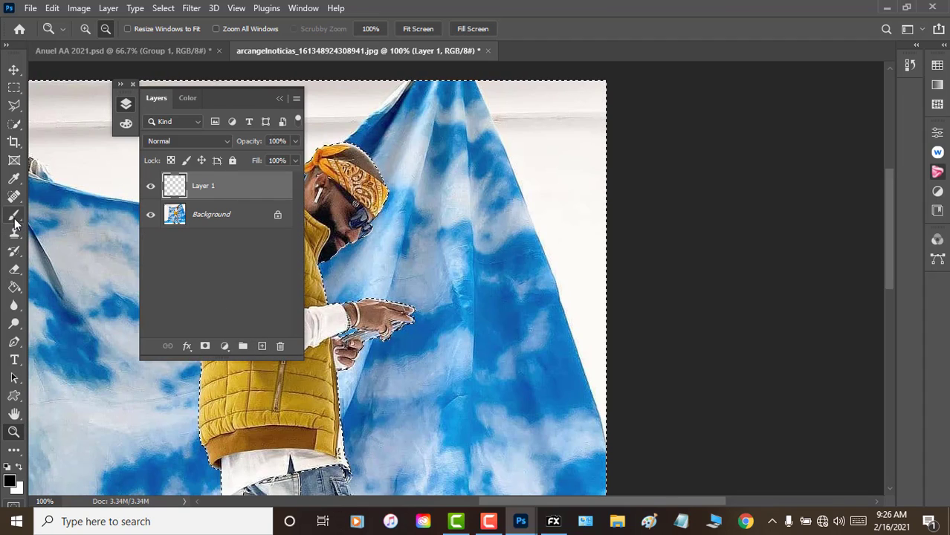
click(14, 287)
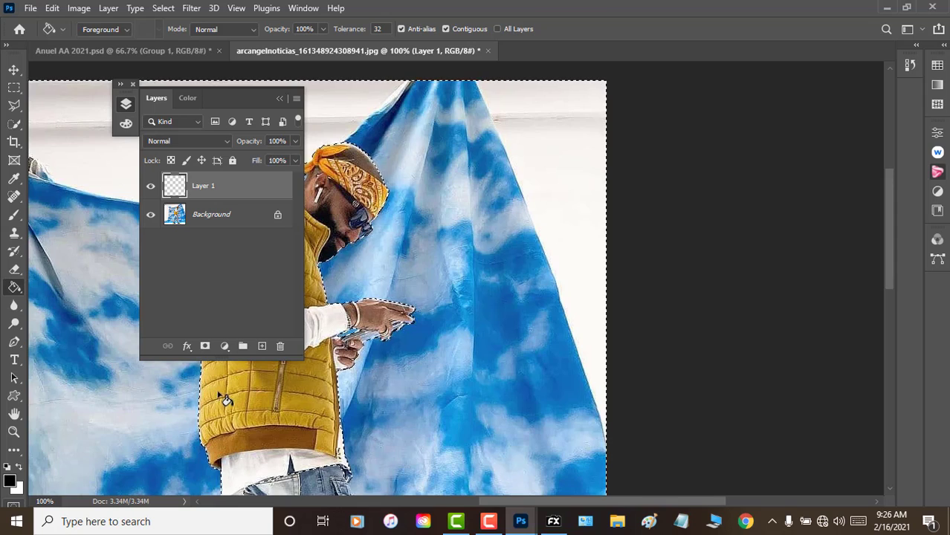
click(102, 337)
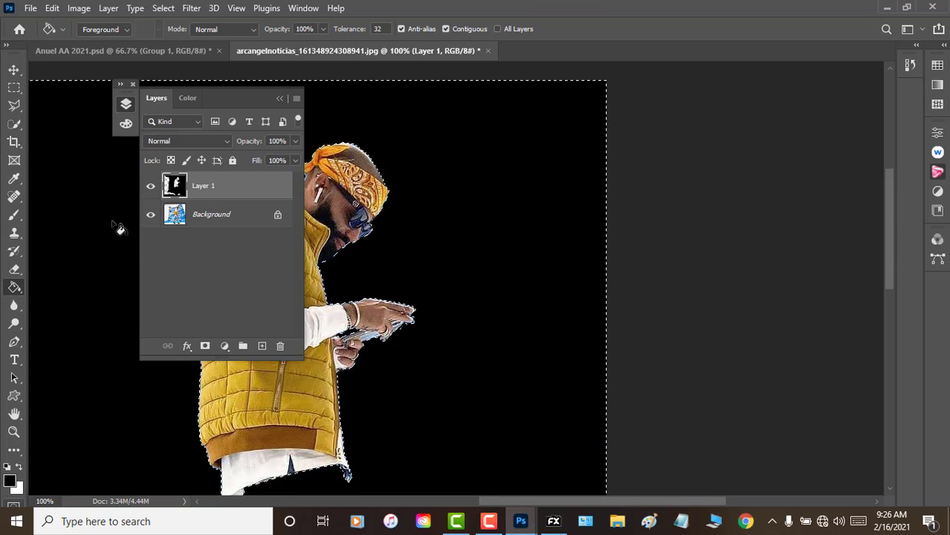
key(z)
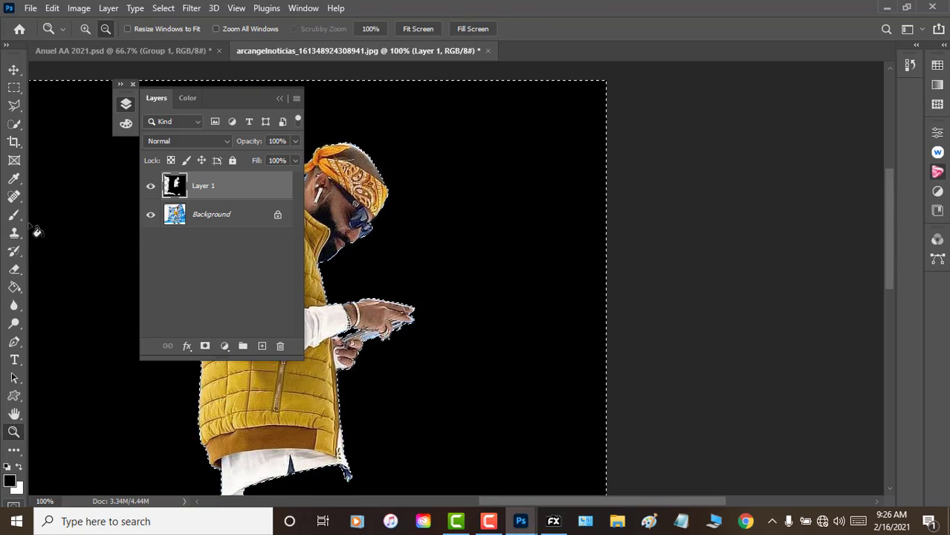
key(ctrl+z)
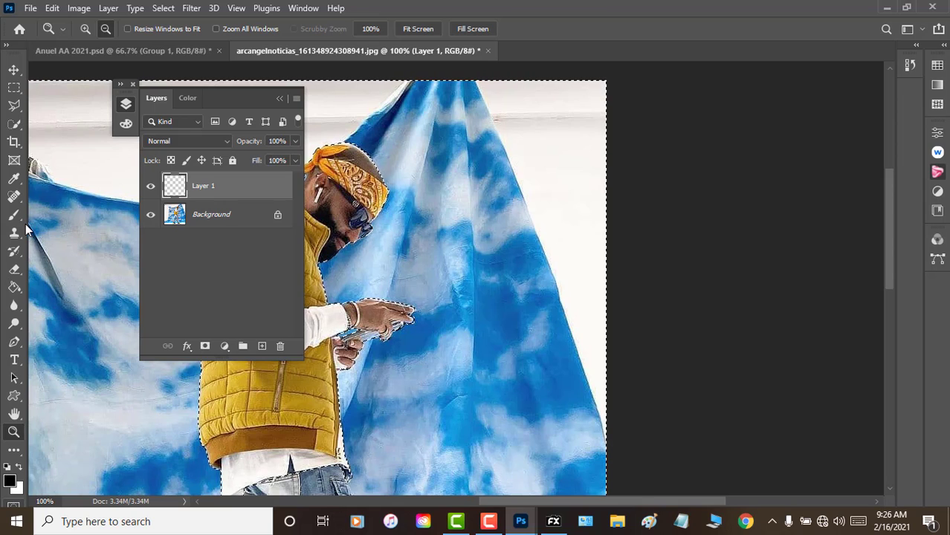
Invert the selection to the man, fill it black with the Paint Bucket, and deselect.
click(164, 10)
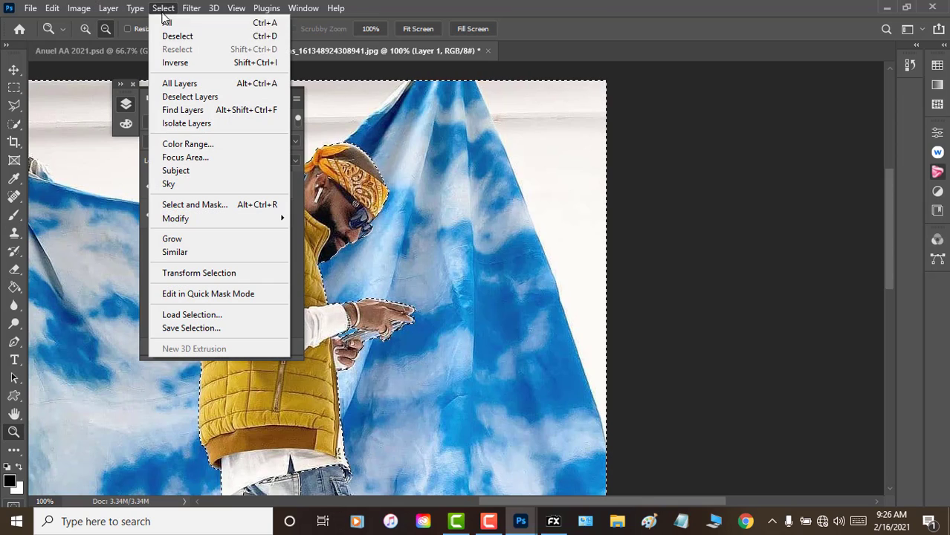
click(177, 64)
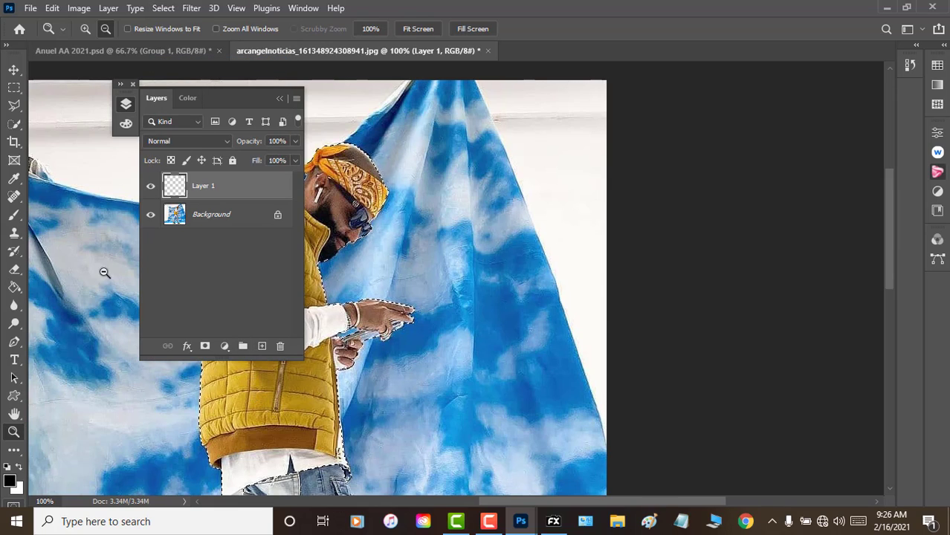
click(14, 287)
click(220, 397)
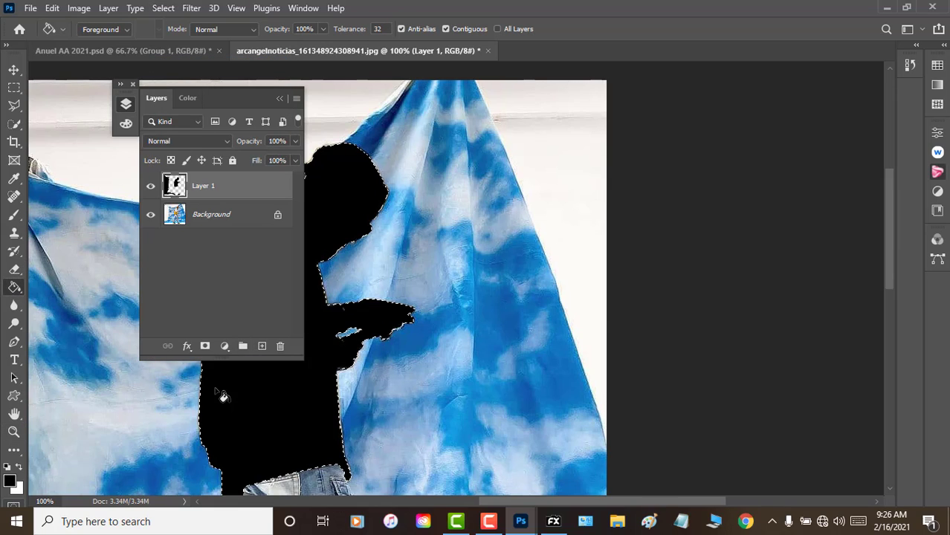
key(ctrl+d)
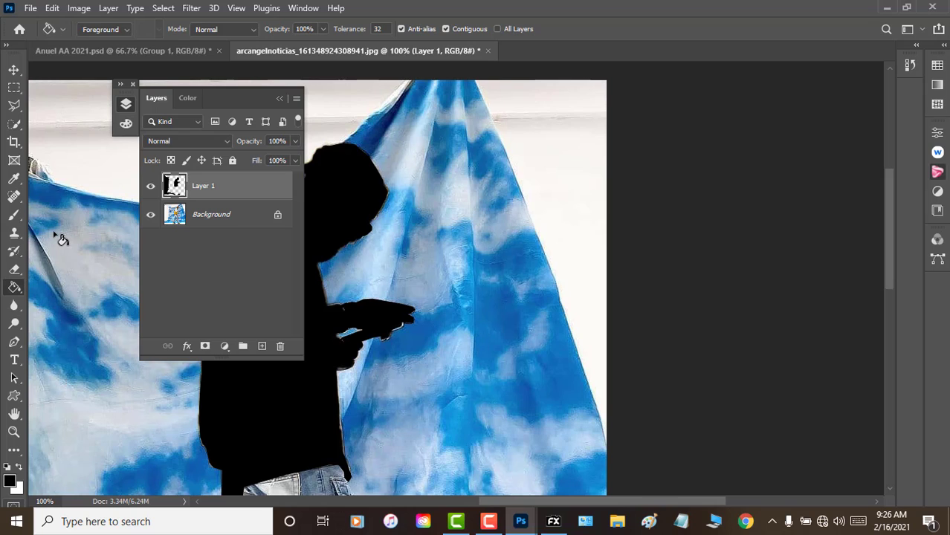
scroll(62, 239, down, 2)
scroll(82, 234, down, 2)
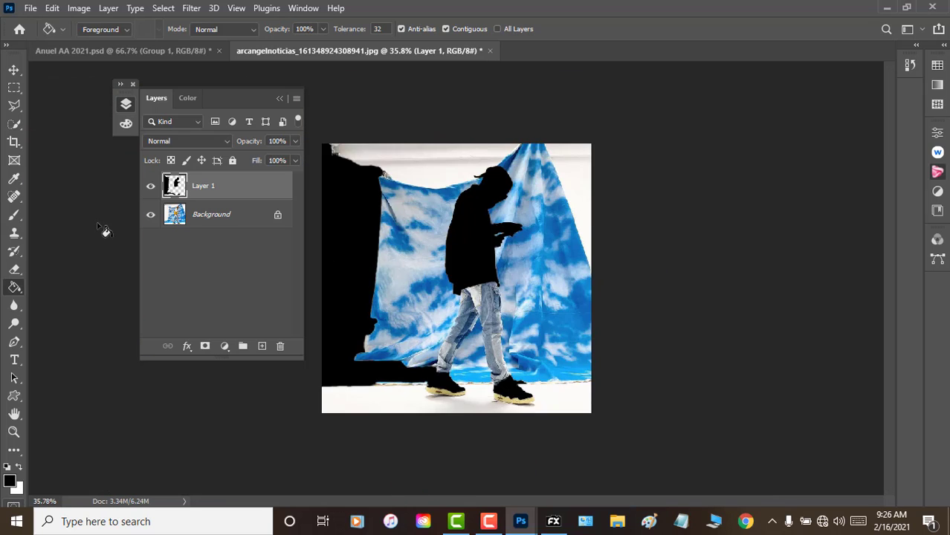
scroll(104, 229, down, 1)
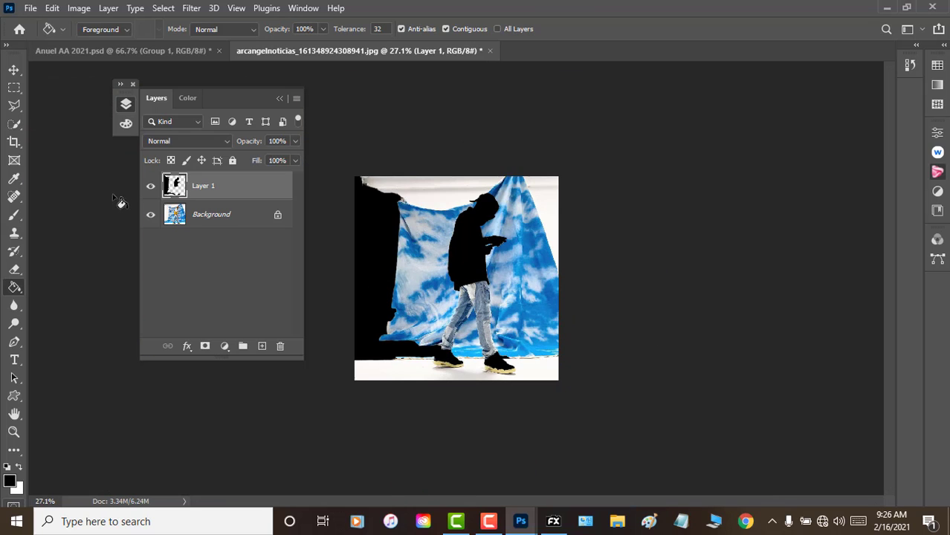
Delete the stray black on the left side and the bottom shoe strip, then deselect.
click(20, 92)
drag(344, 154, 440, 416)
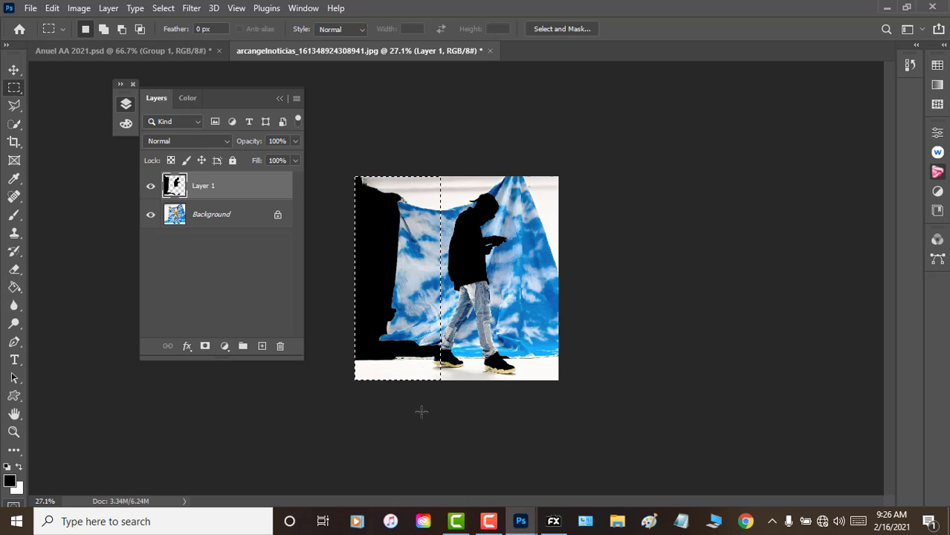
key(Delete)
key(g)
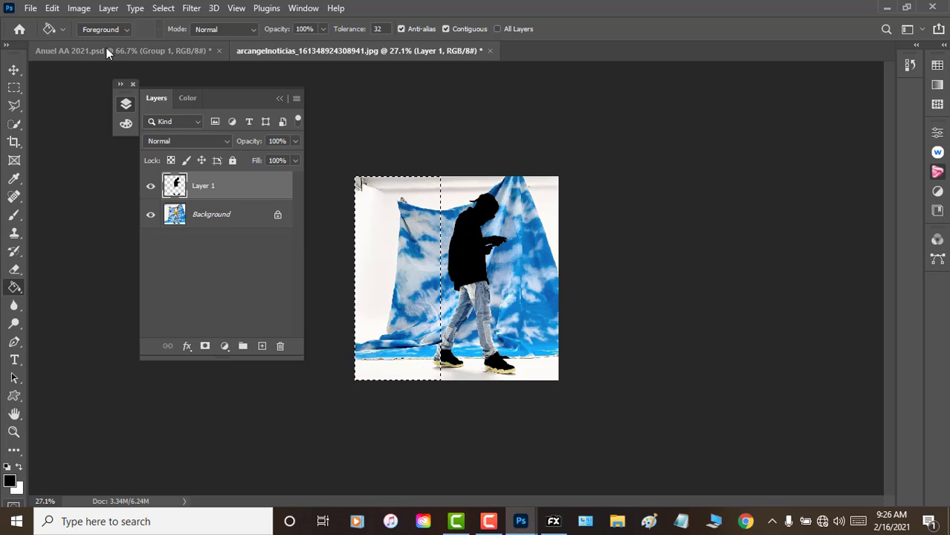
click(14, 87)
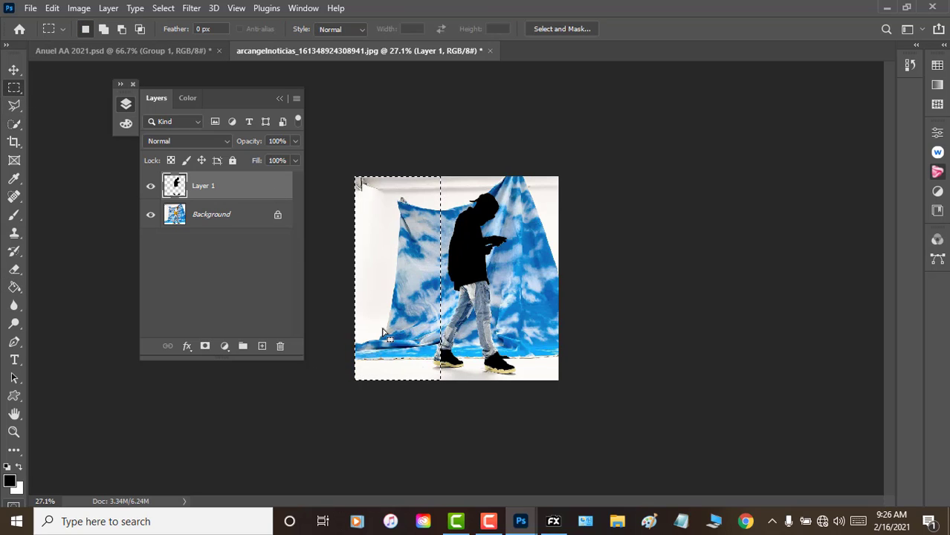
drag(572, 338, 406, 437)
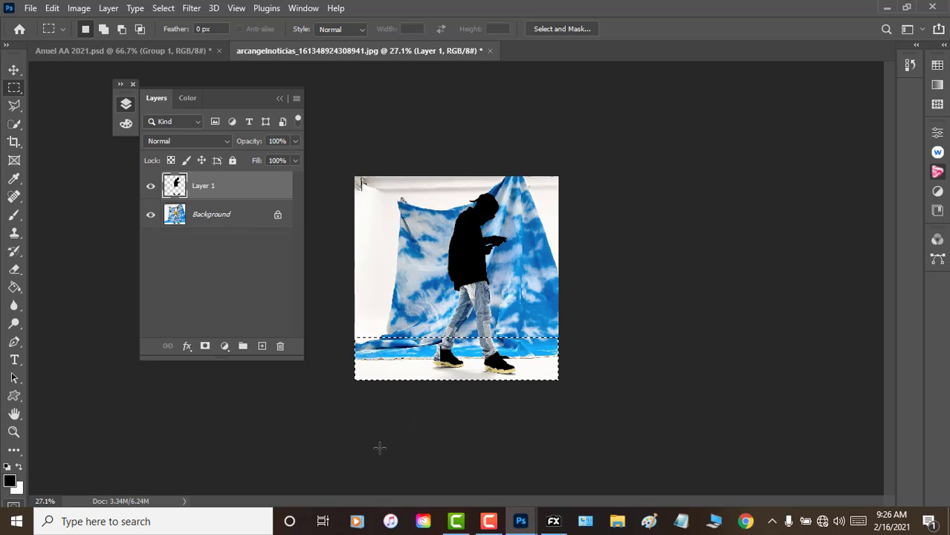
key(Delete)
key(ctrl+d)
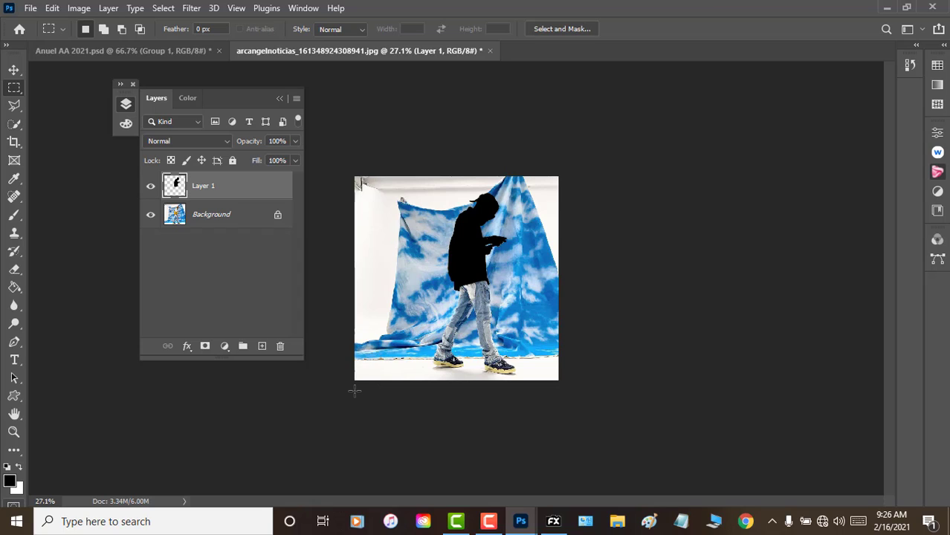
Load the silhouette selection on Background, hide Layer 1, and refine it into a masked Background copy.
ctrl+click(178, 188)
click(184, 221)
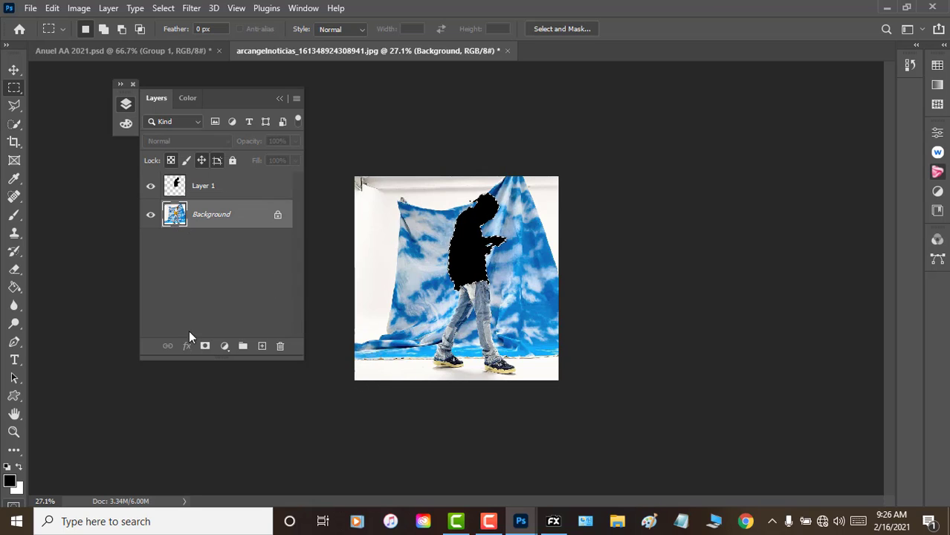
click(14, 432)
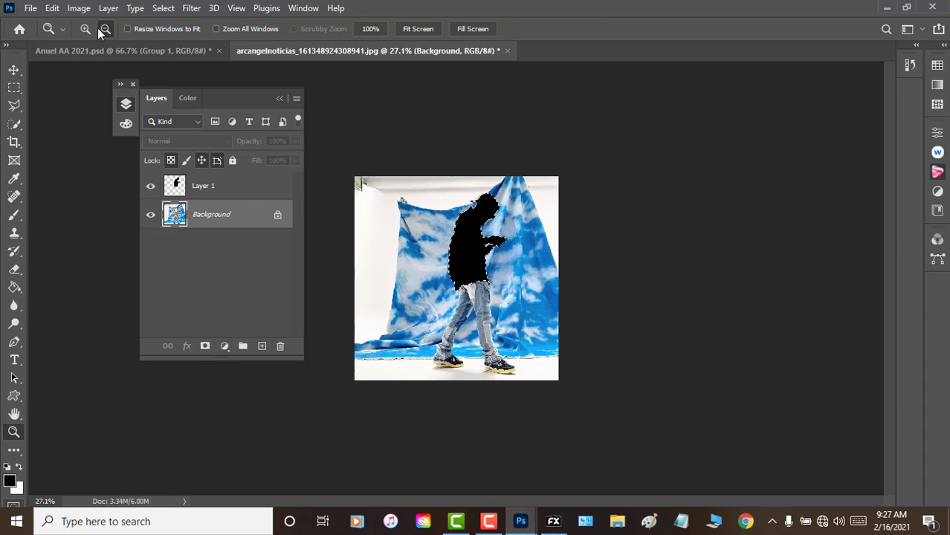
click(467, 260)
click(463, 261)
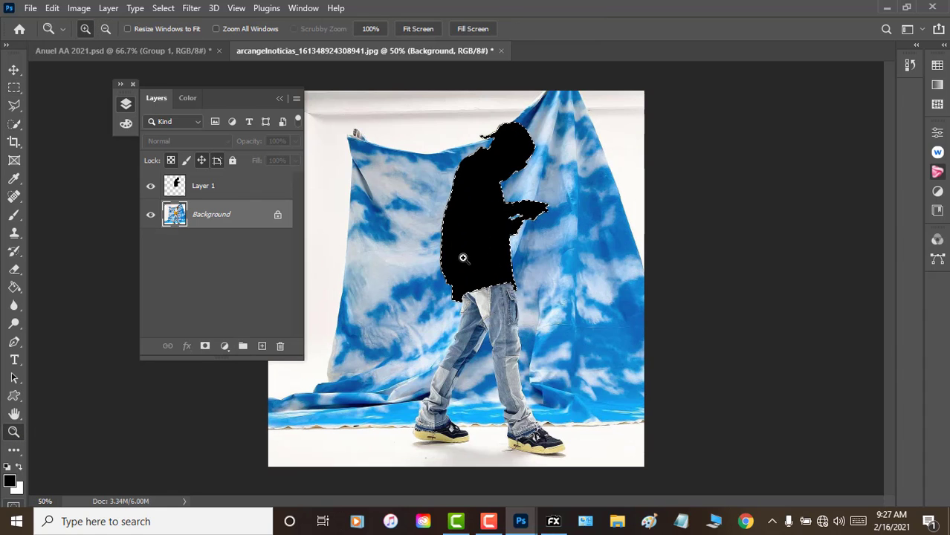
click(460, 258)
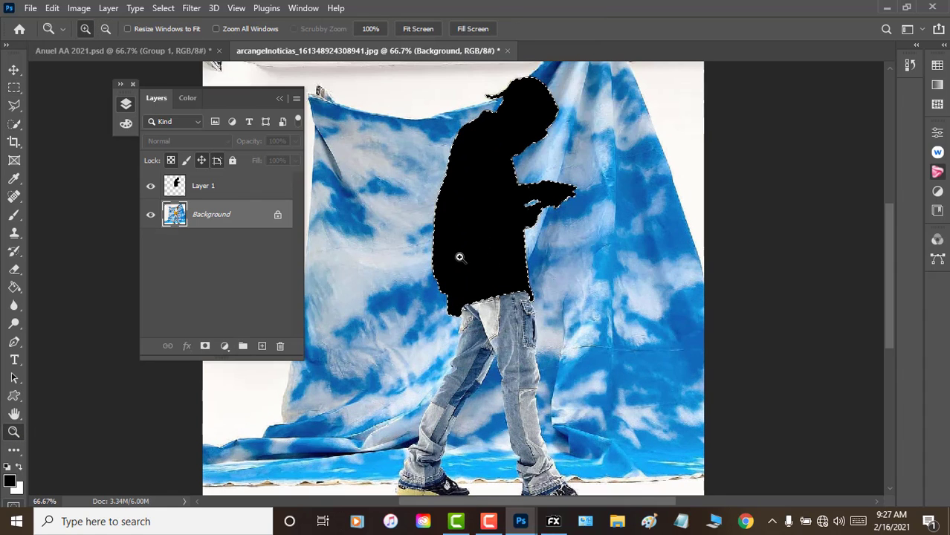
click(151, 186)
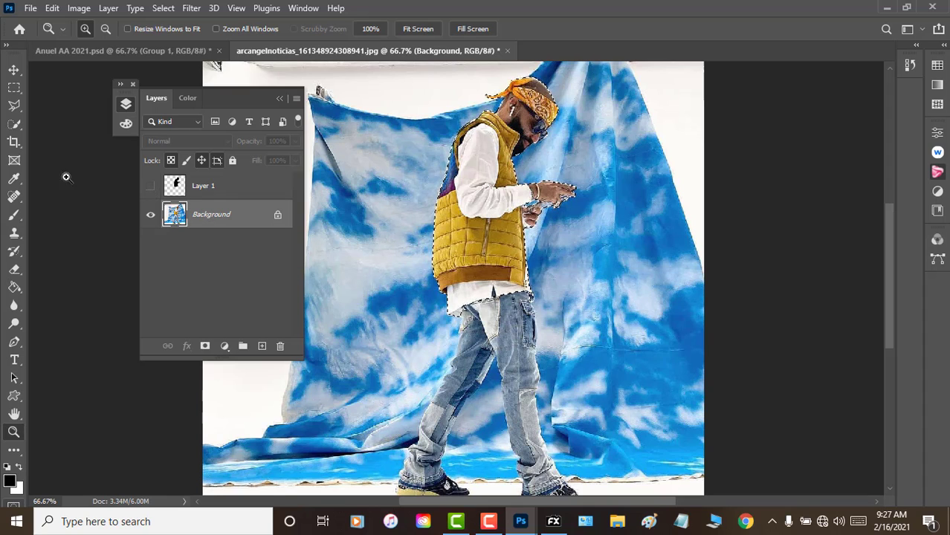
click(16, 88)
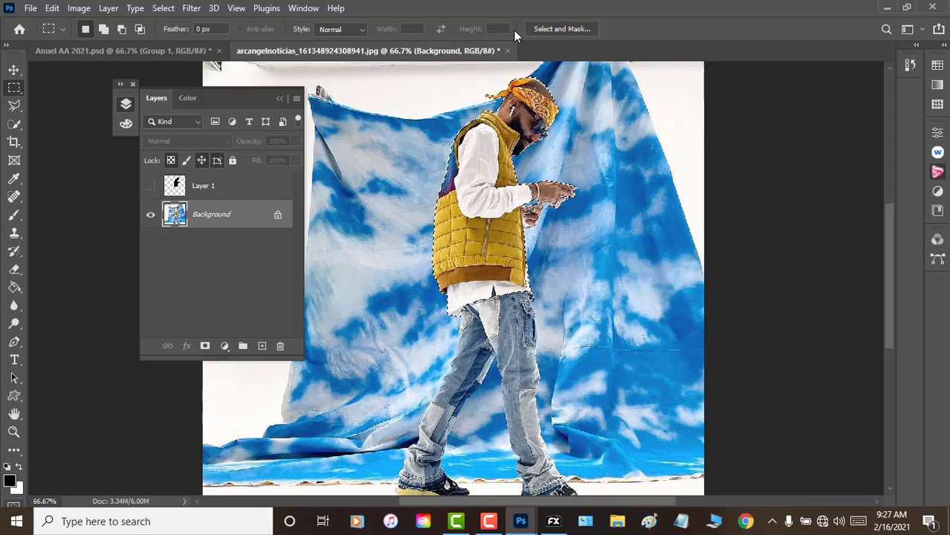
click(536, 28)
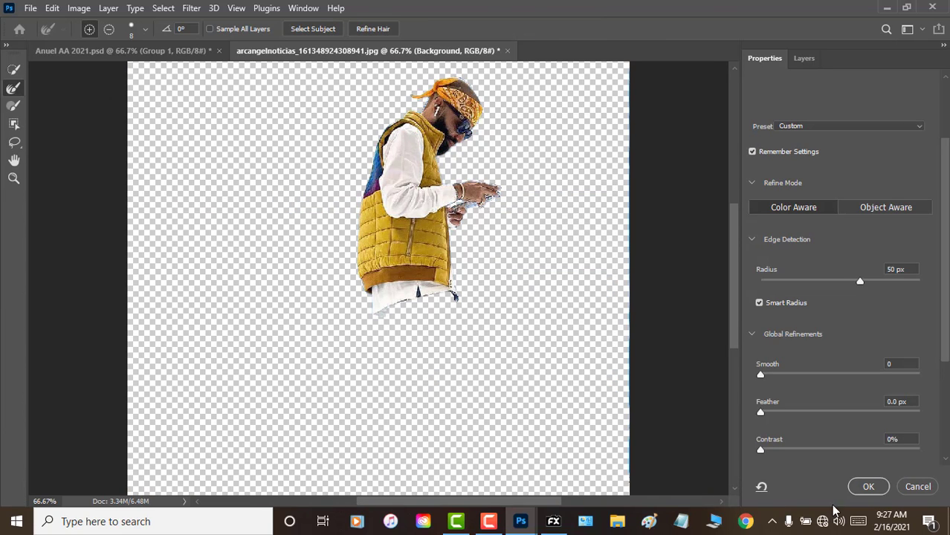
click(868, 486)
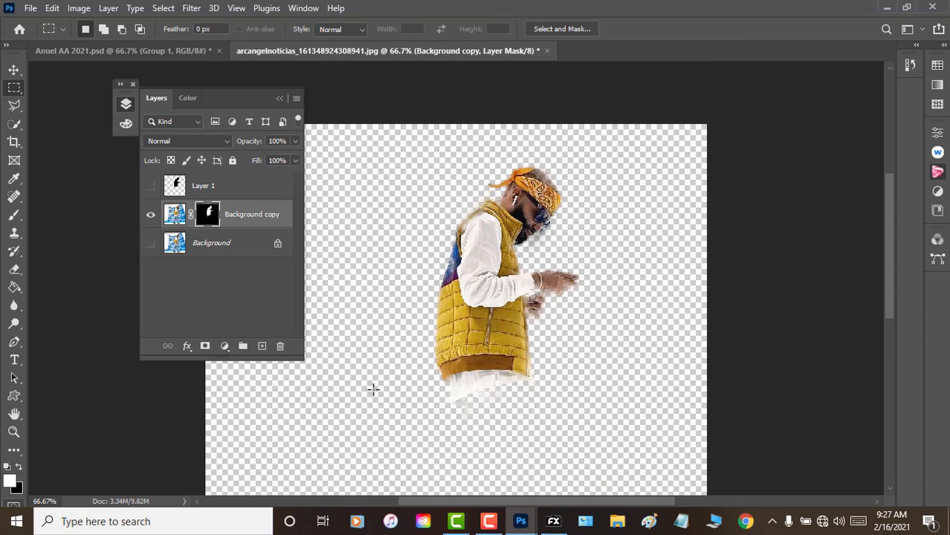
Zoom the image to 200% and scroll over the cut-out man.
click(15, 432)
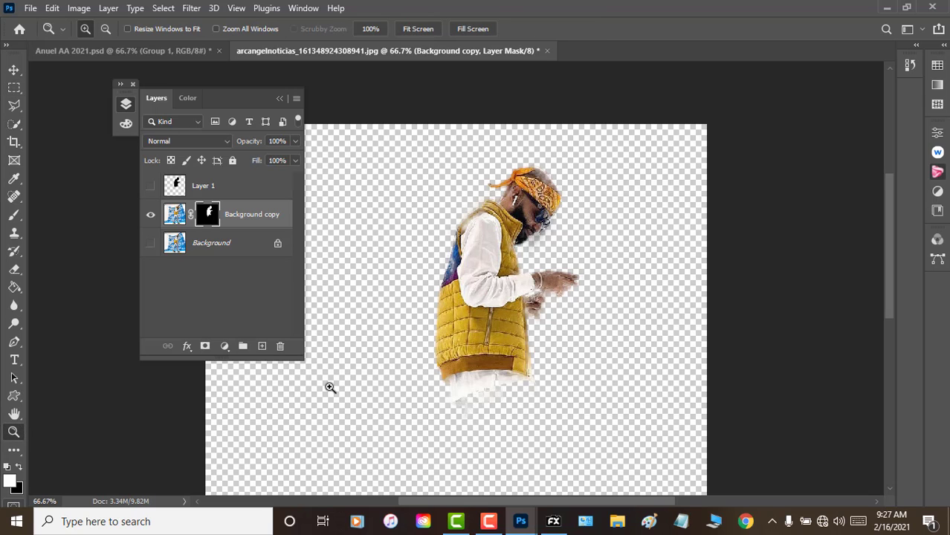
click(562, 243)
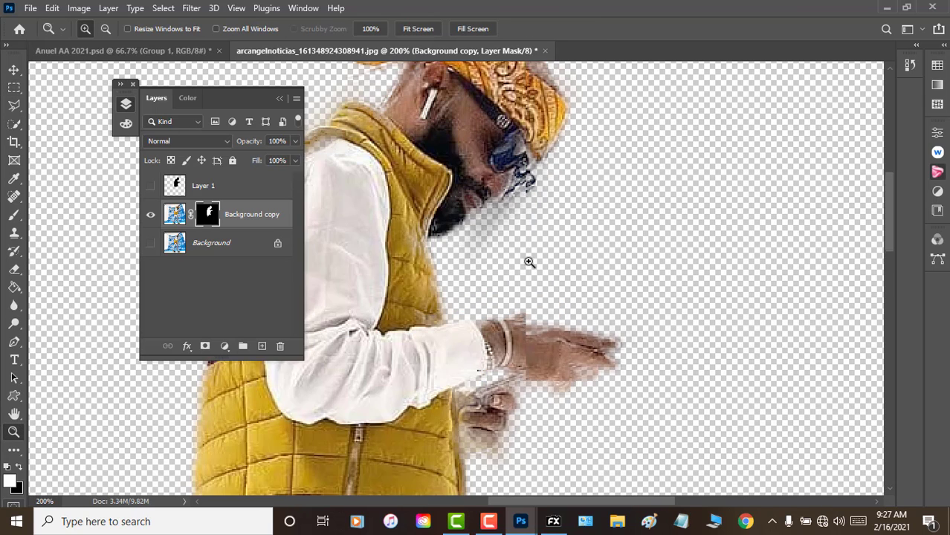
scroll(526, 262, down, 2)
scroll(529, 265, down, 2)
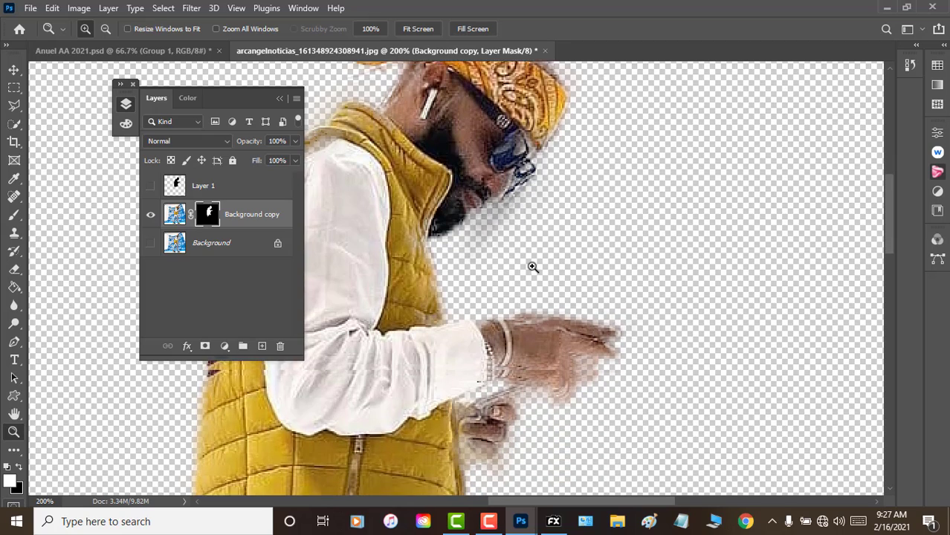
scroll(362, 249, up, 1)
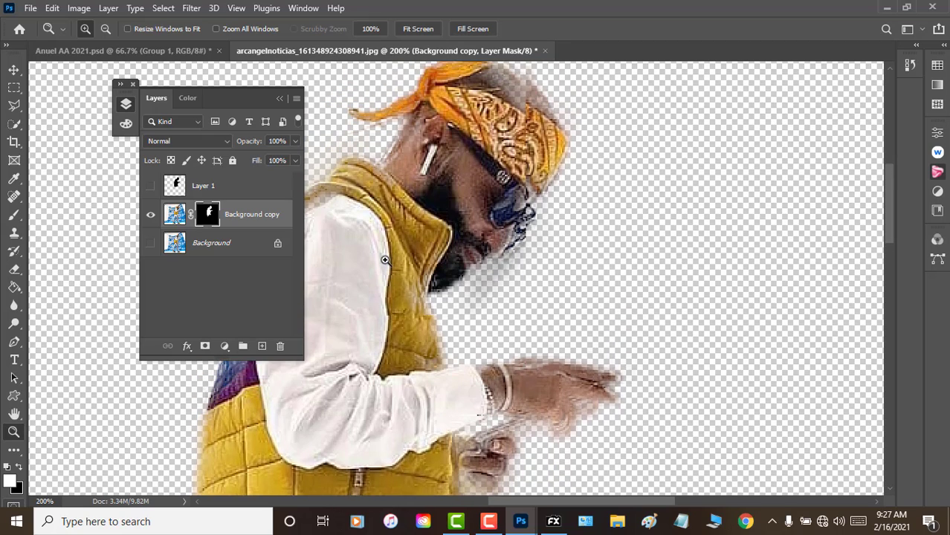
scroll(325, 254, up, 2)
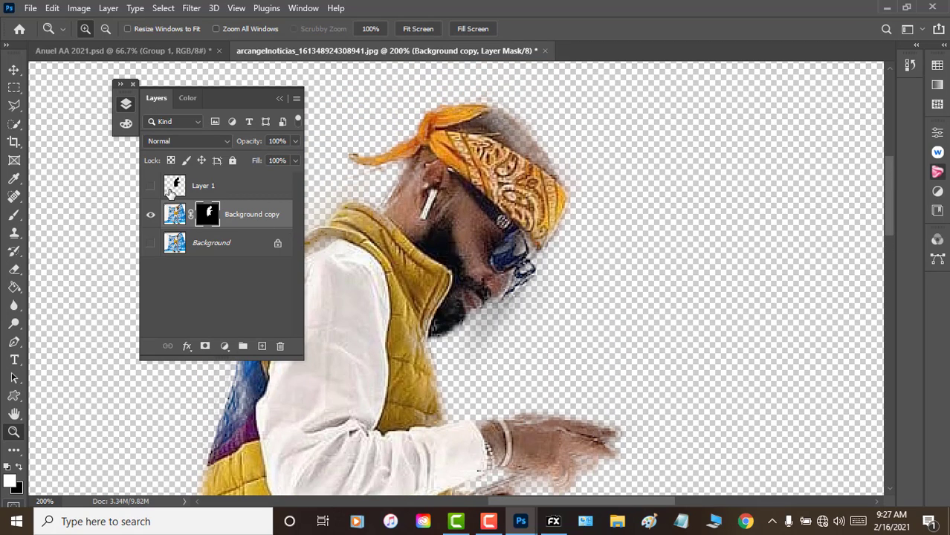
Load Layer 1's silhouette as a selection and collapse the Layers panel.
click(176, 187)
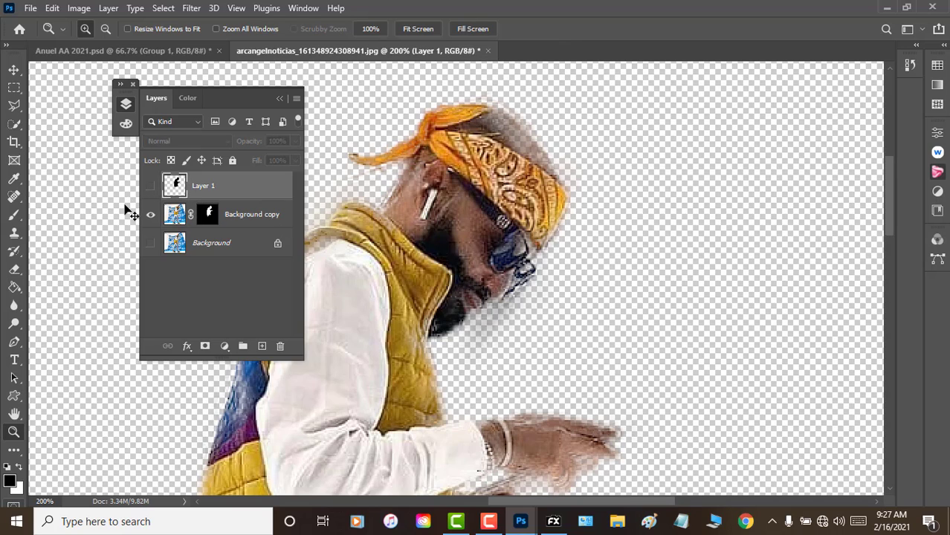
ctrl+click(171, 201)
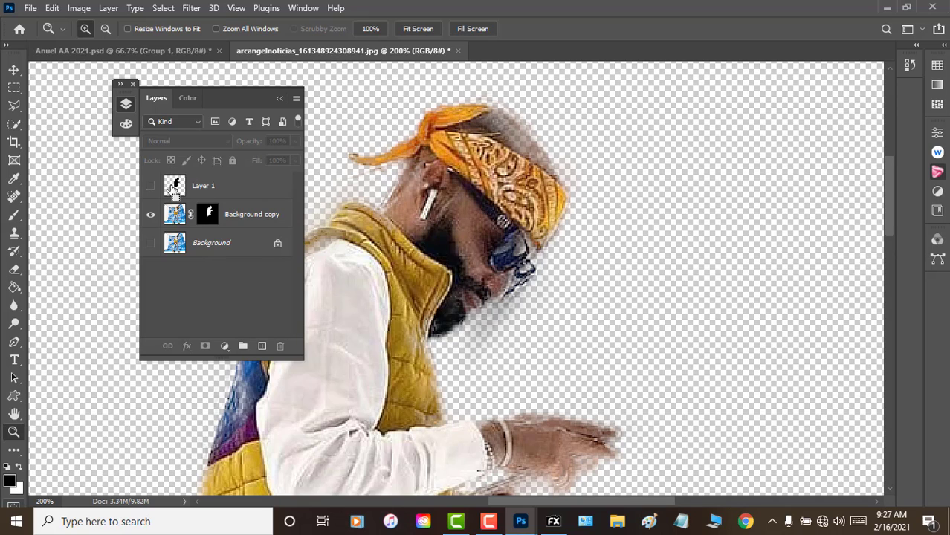
ctrl+click(173, 188)
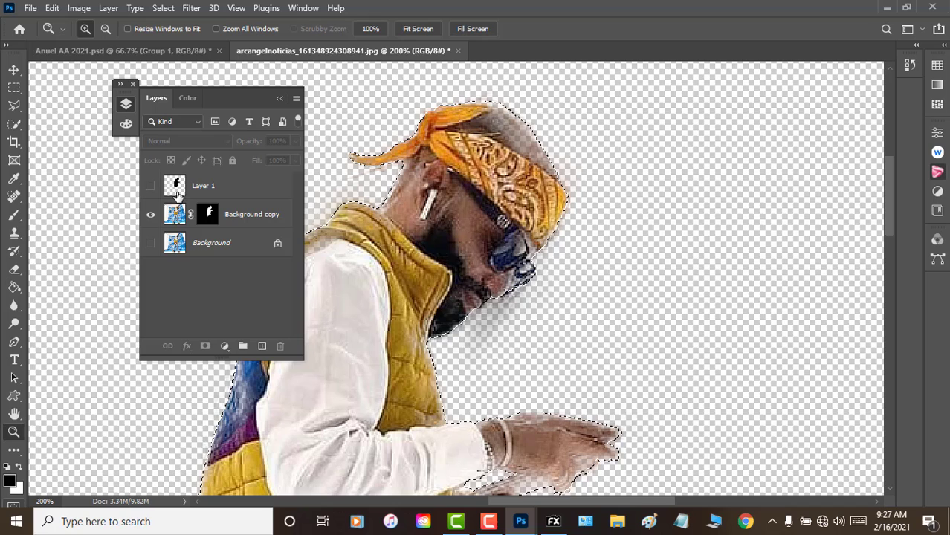
click(275, 101)
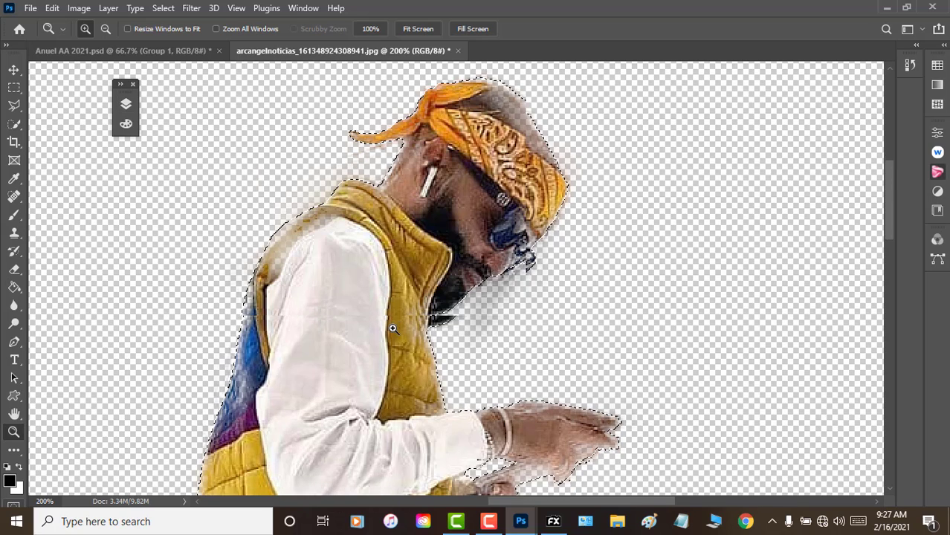
Scroll down and back up the canvas to inspect the selection edges at 200%.
scroll(393, 330, down, 3)
scroll(392, 327, down, 1)
scroll(393, 324, down, 2)
scroll(392, 320, down, 3)
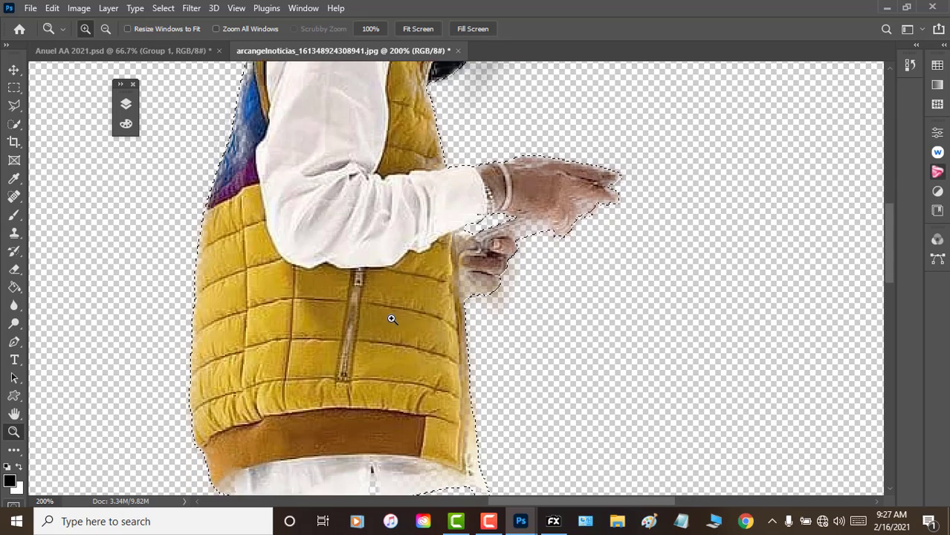
scroll(392, 319, down, 2)
scroll(387, 313, down, 3)
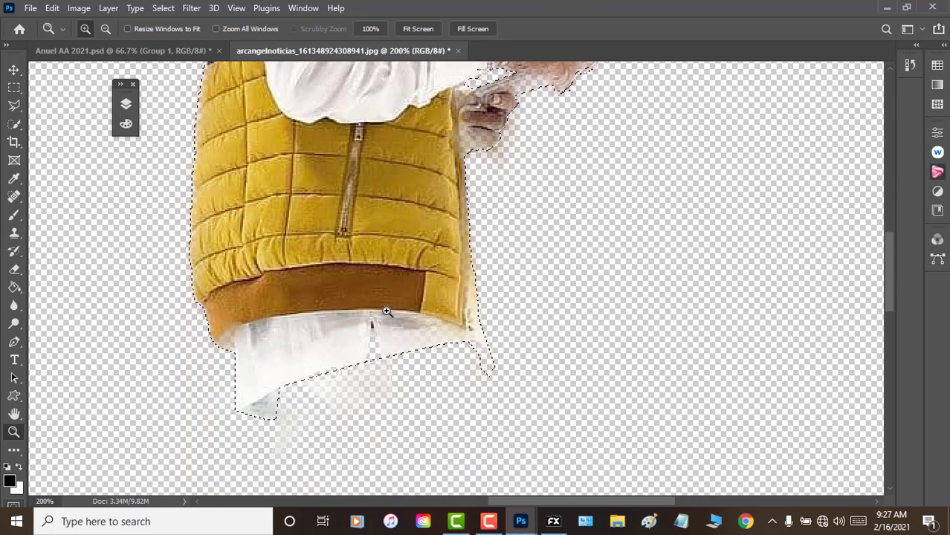
scroll(387, 311, up, 2)
scroll(387, 311, up, 2)
scroll(75, 125, up, 1)
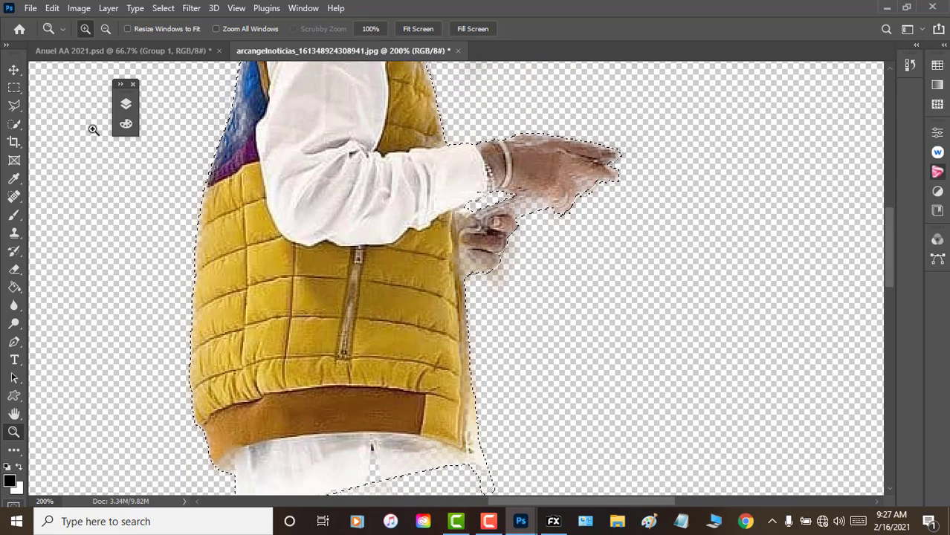
scroll(111, 138, up, 2)
scroll(171, 163, up, 3)
scroll(231, 190, up, 3)
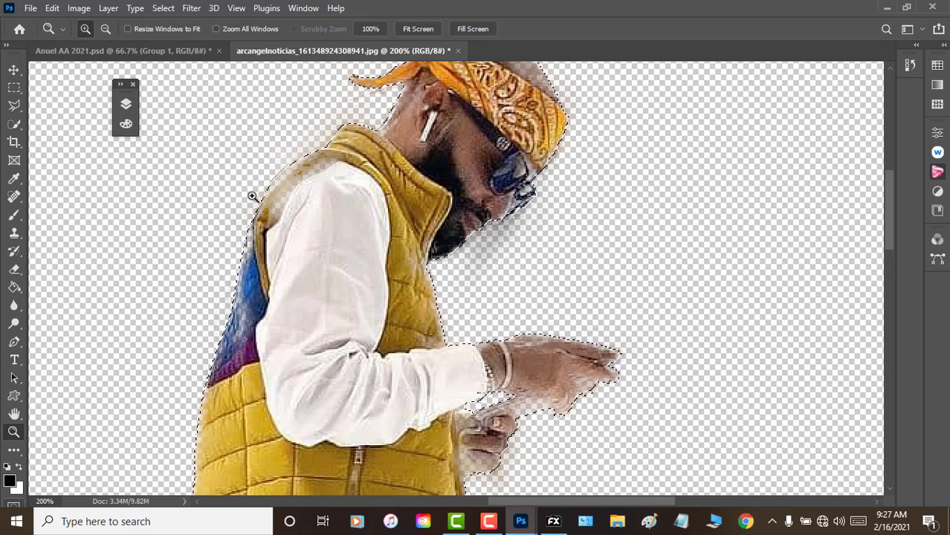
scroll(252, 197, up, 2)
Target the Background copy layer mask and pick the Brush tool.
click(133, 105)
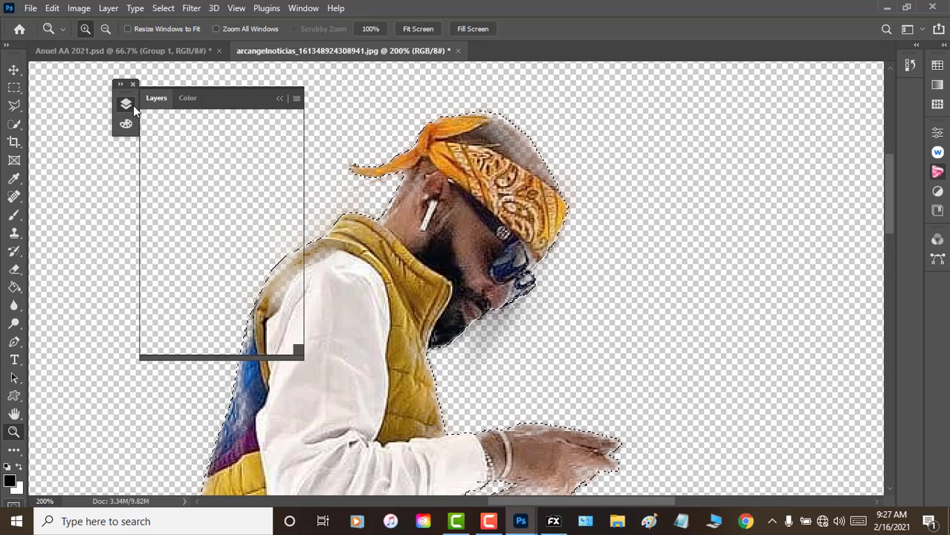
click(208, 214)
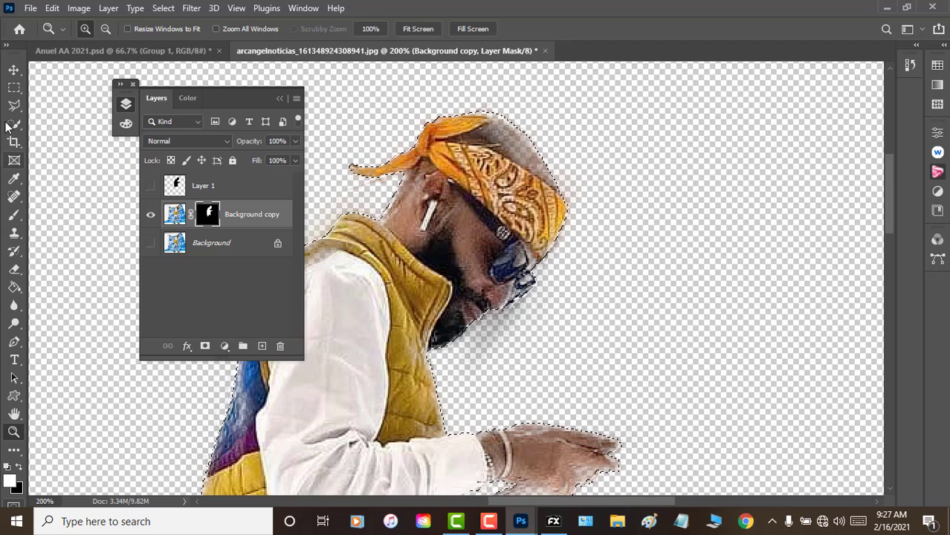
click(14, 214)
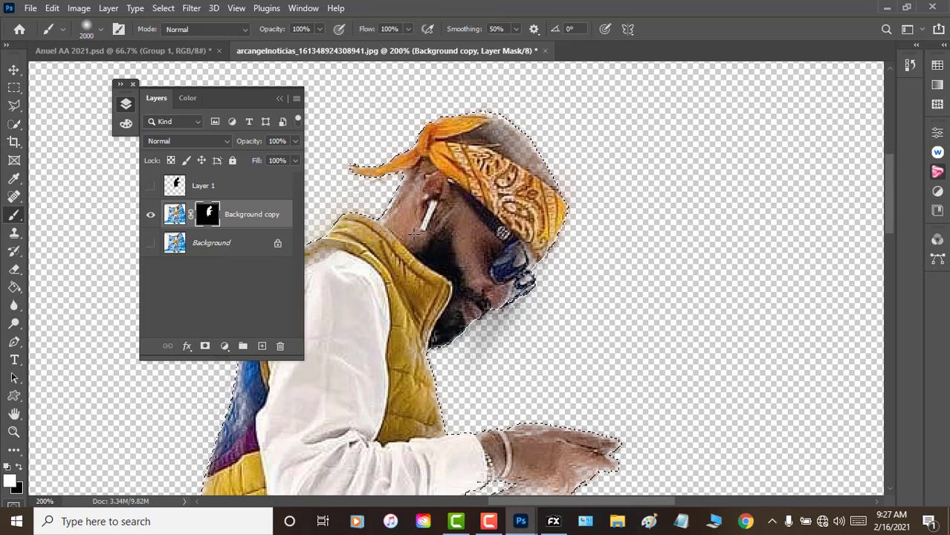
Make the Background layer visible again and set it as the active layer.
scroll(404, 231, down, 3)
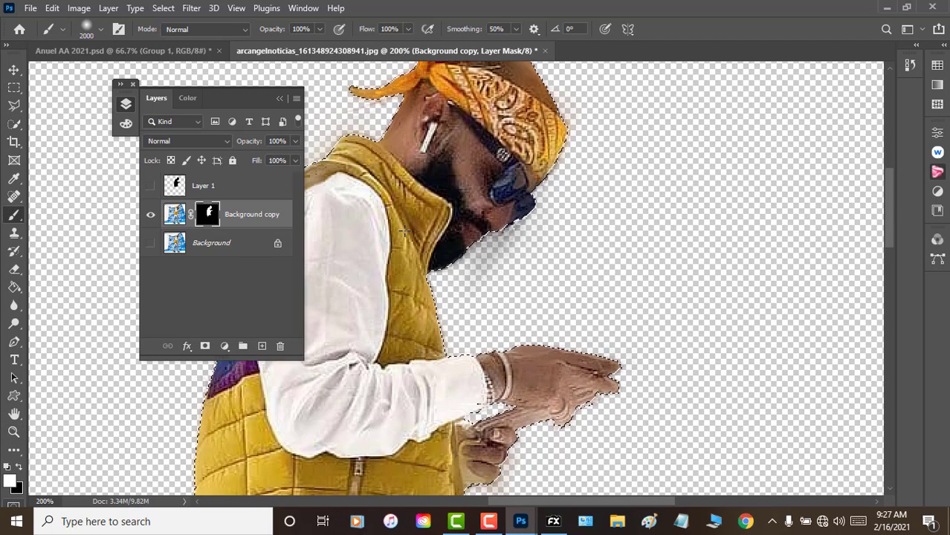
scroll(403, 231, down, 2)
scroll(403, 231, down, 2)
scroll(403, 231, down, 2)
scroll(404, 231, down, 2)
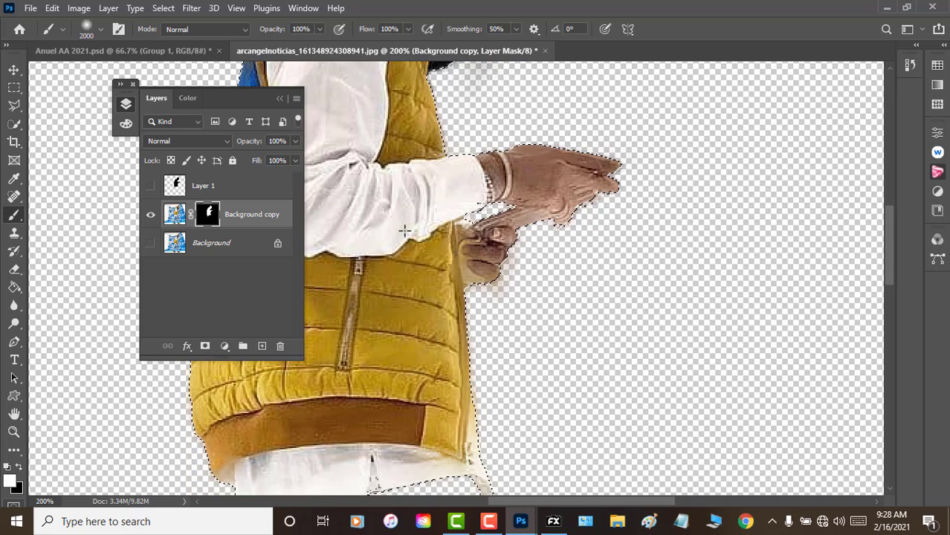
scroll(404, 231, down, 2)
scroll(404, 231, down, 1)
scroll(403, 231, down, 2)
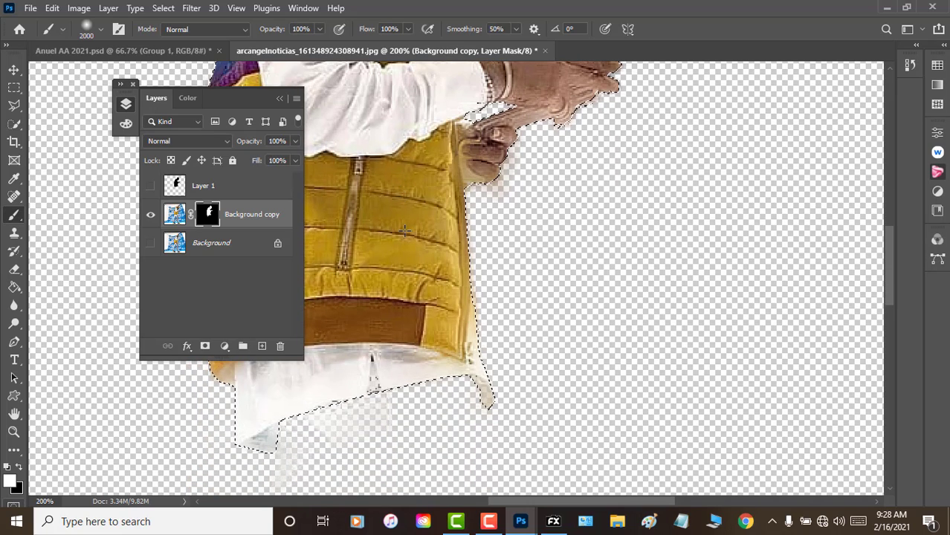
scroll(403, 231, down, 3)
scroll(403, 229, up, 2)
scroll(404, 230, up, 2)
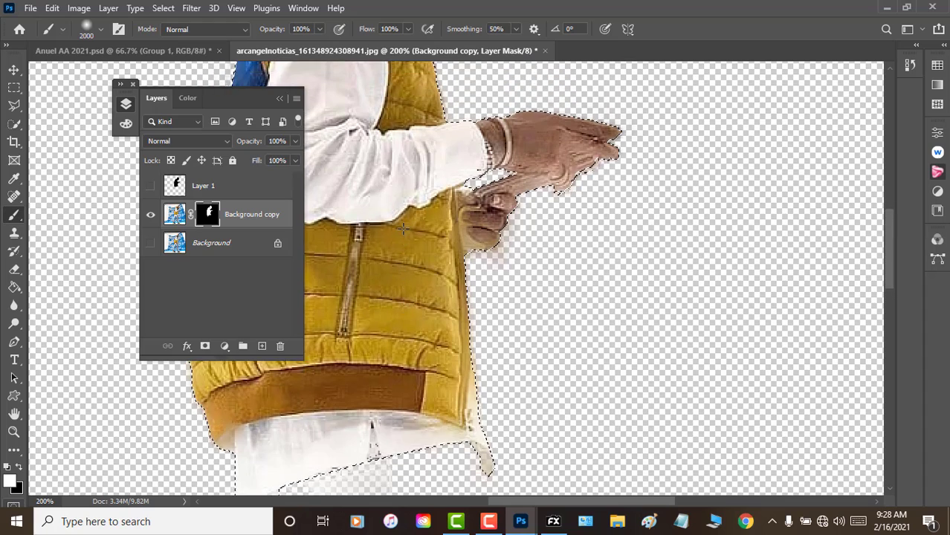
scroll(404, 229, up, 3)
scroll(405, 229, up, 2)
scroll(405, 227, up, 3)
scroll(404, 226, up, 2)
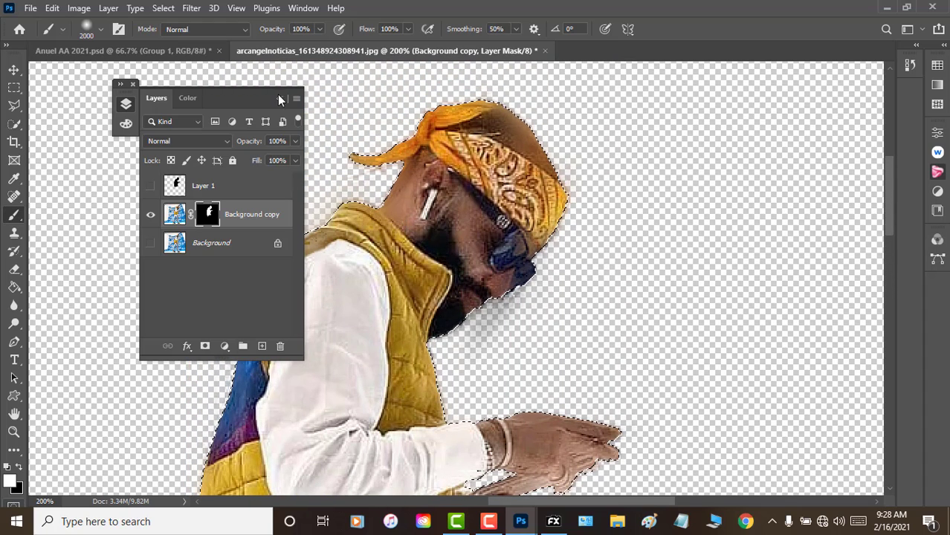
click(151, 244)
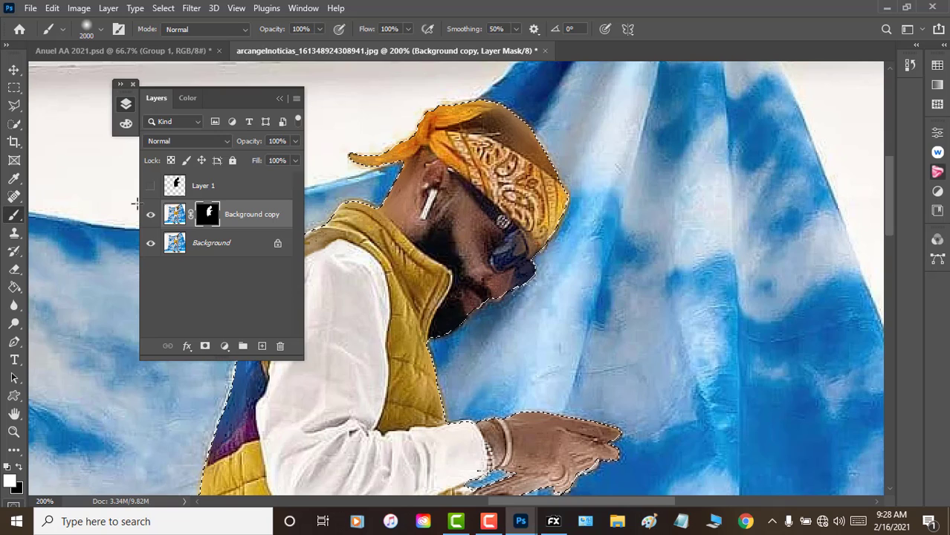
click(244, 246)
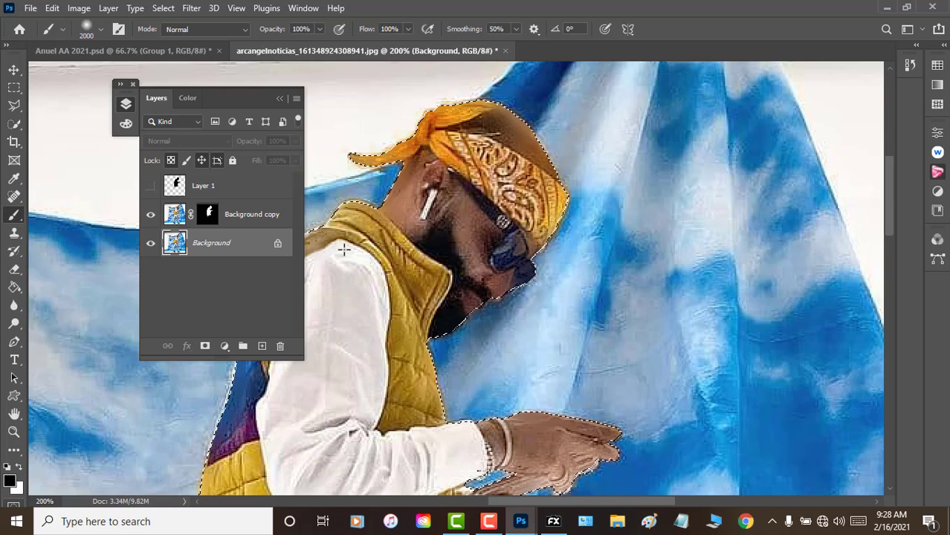
Delete the Background layer and Layer 1 by dragging them to the trash.
drag(221, 249, 279, 346)
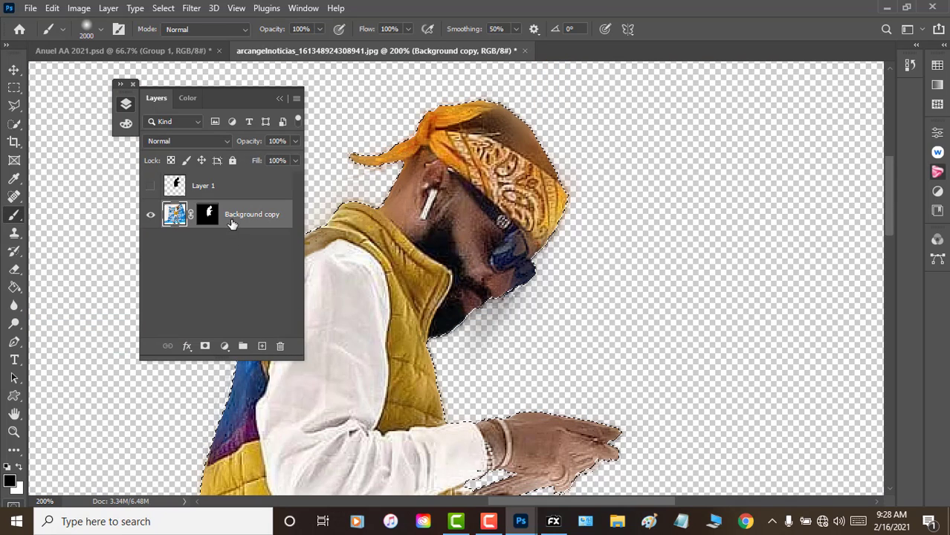
click(235, 192)
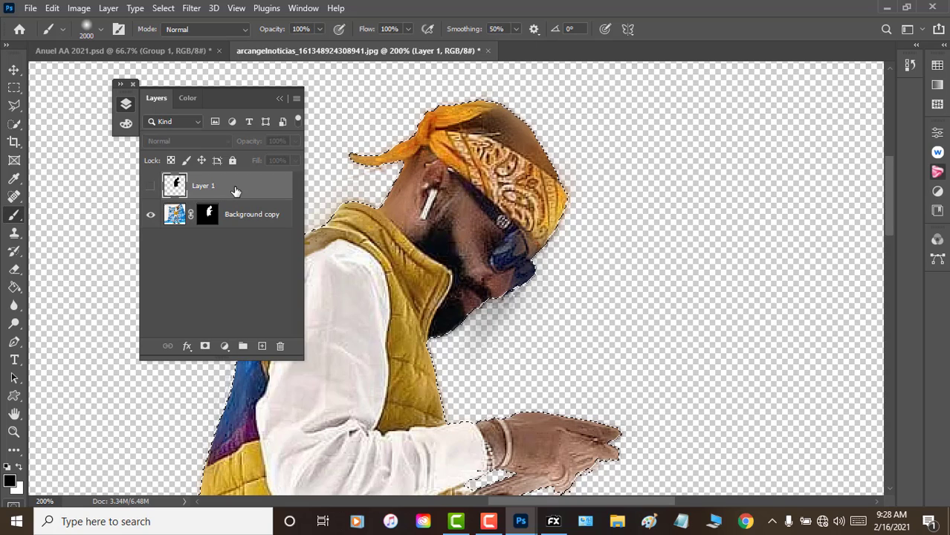
drag(238, 189, 279, 345)
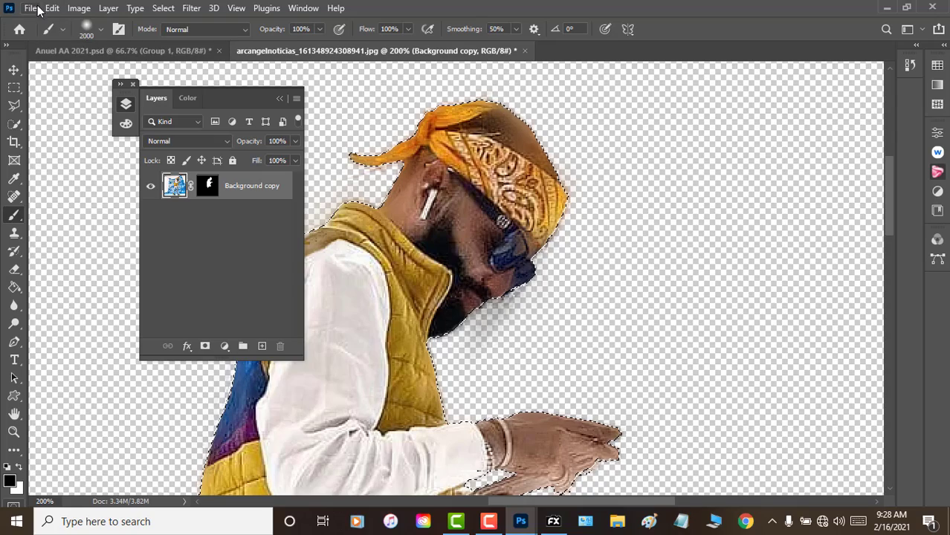
Save the cut-out as a PNG in New folder (2), then create Group 1 above Background copy.
click(30, 9)
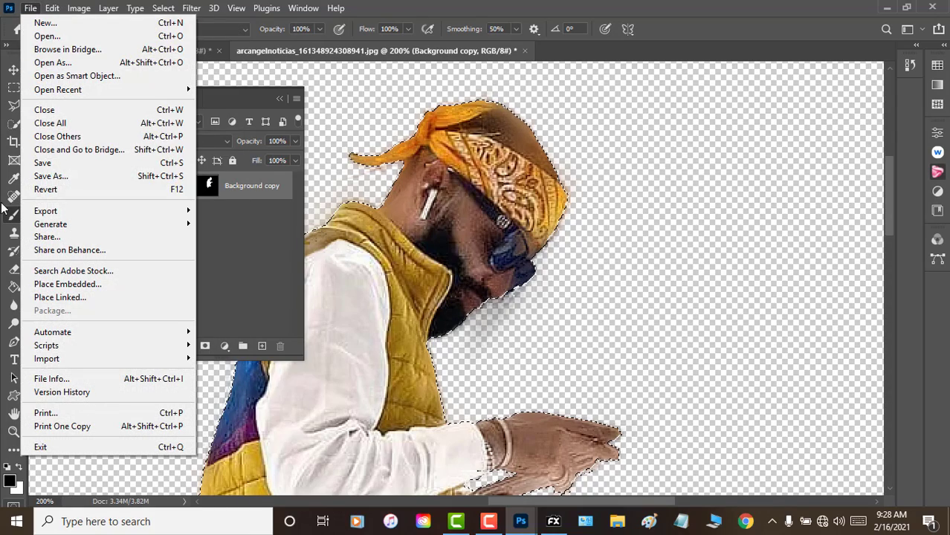
click(51, 176)
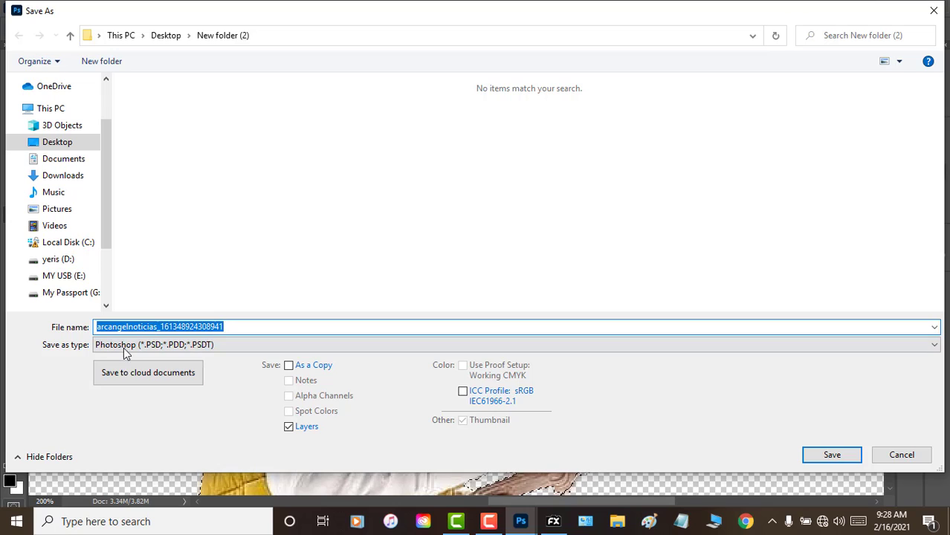
click(125, 346)
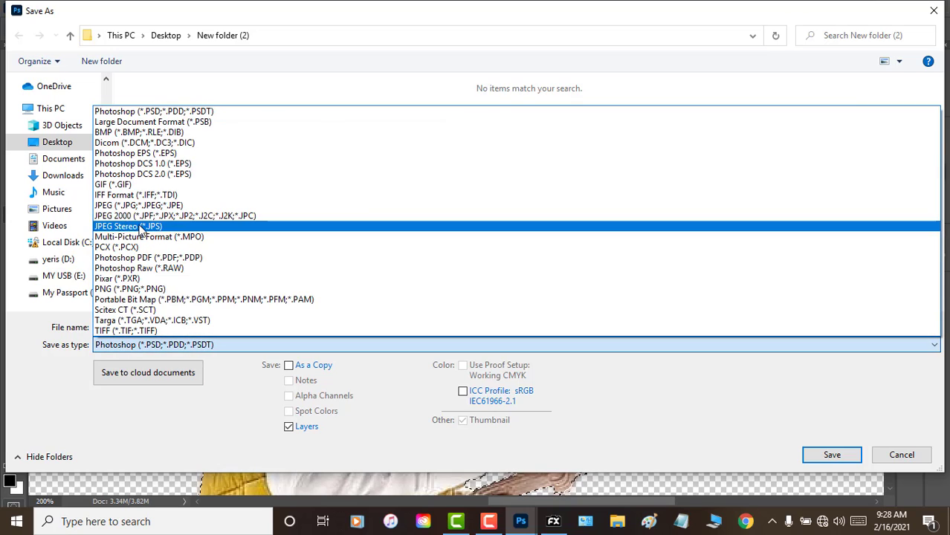
click(126, 288)
click(822, 455)
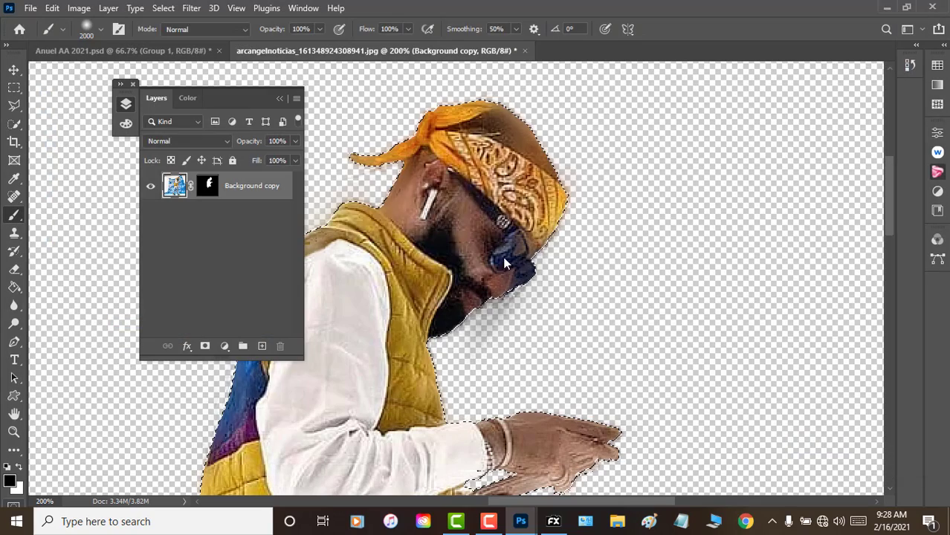
click(539, 148)
click(242, 347)
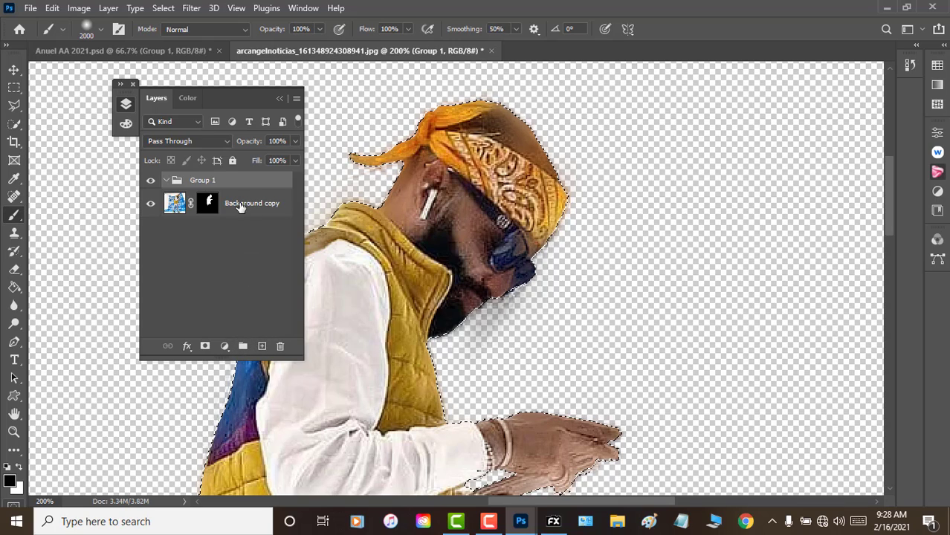
Move Background copy into Group 1 and try a Stroke layer style, then cancel it.
drag(244, 202, 241, 187)
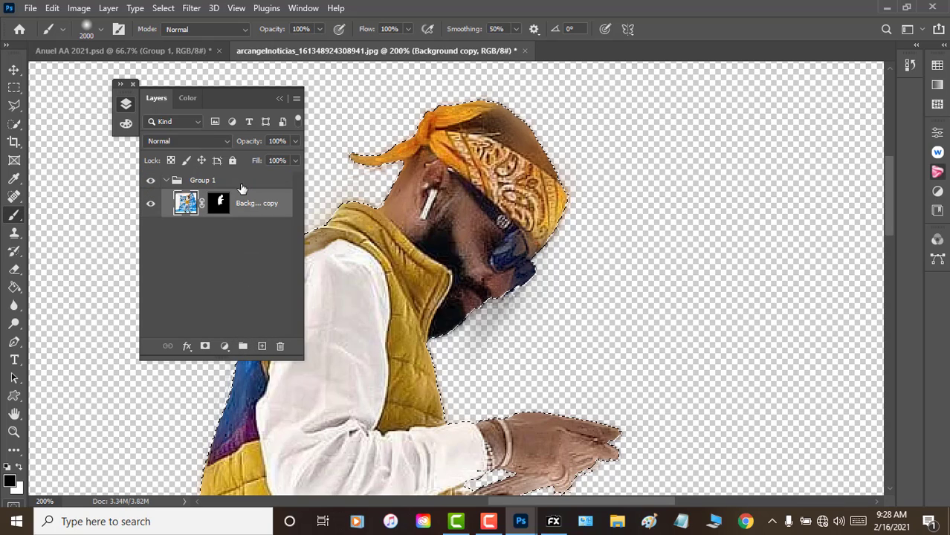
double_click(201, 182)
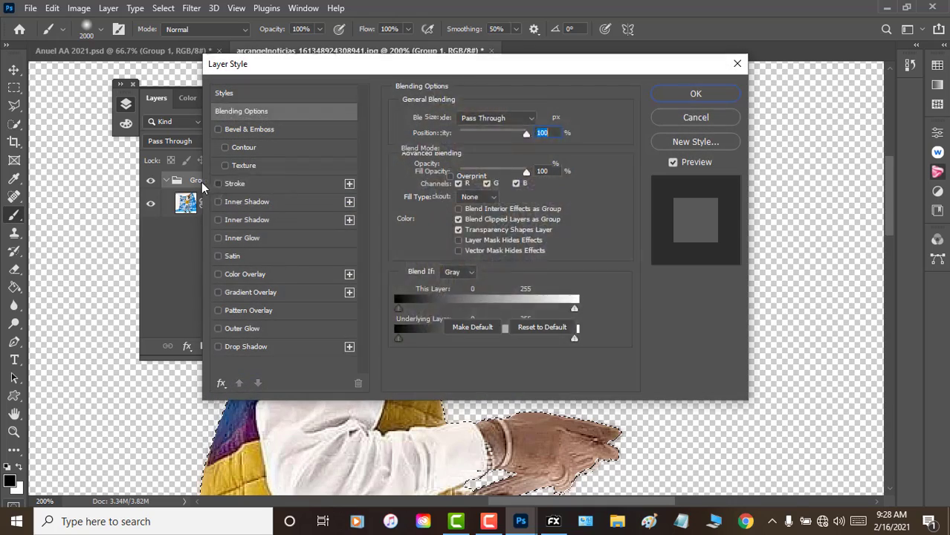
click(234, 184)
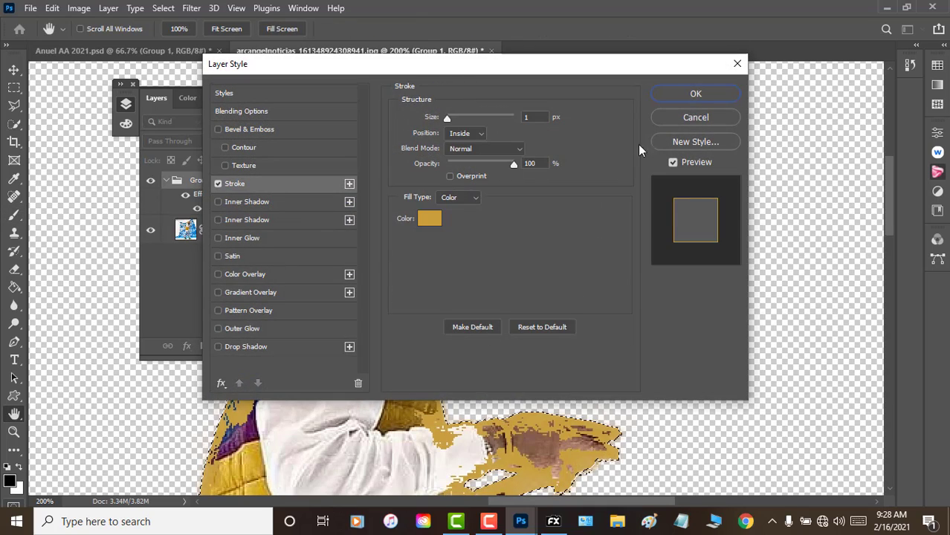
click(676, 119)
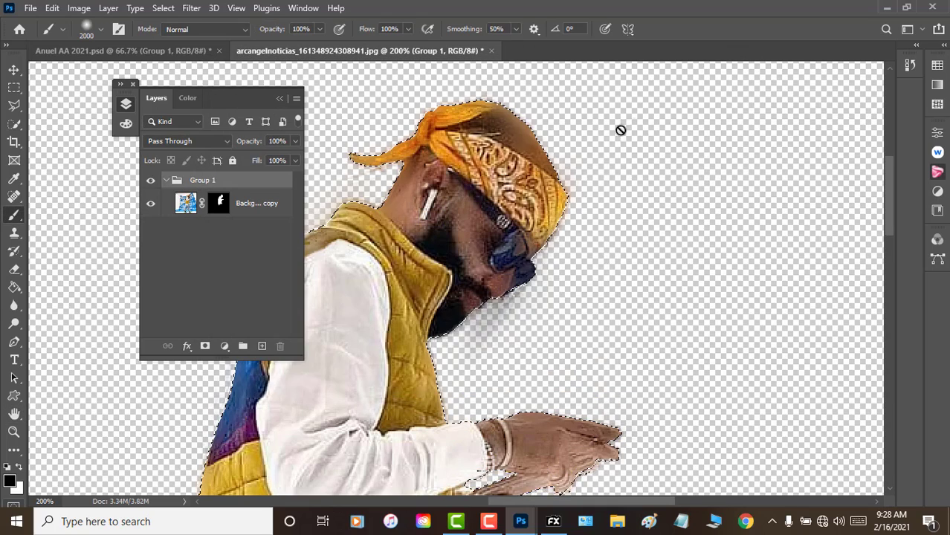
Rename the group to 'Arcangel', deselect the figure, and minimize Photoshop.
double_click(205, 180)
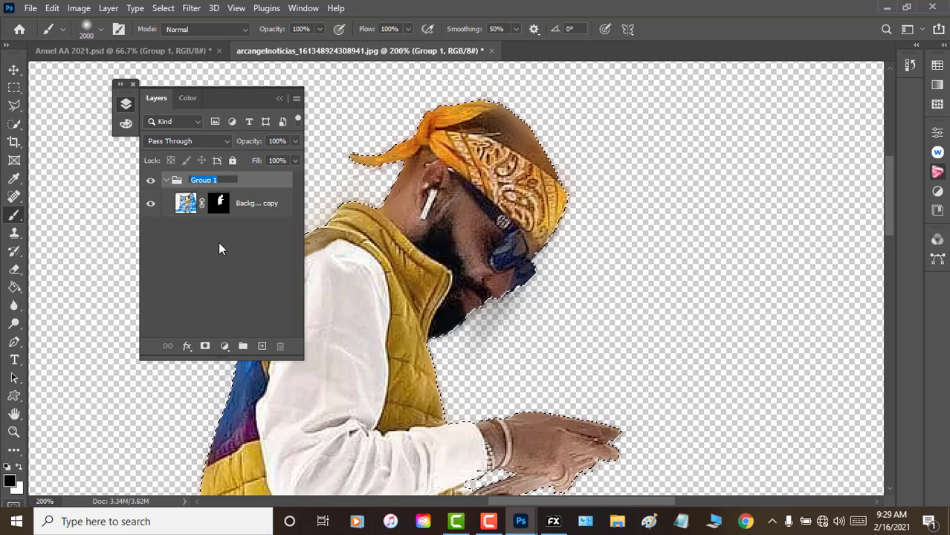
text(Arca)
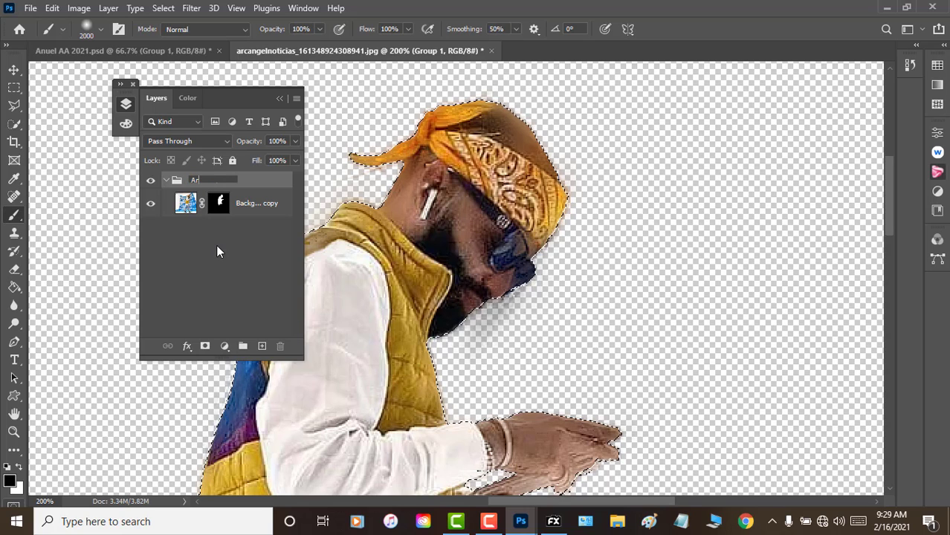
text(ngel)
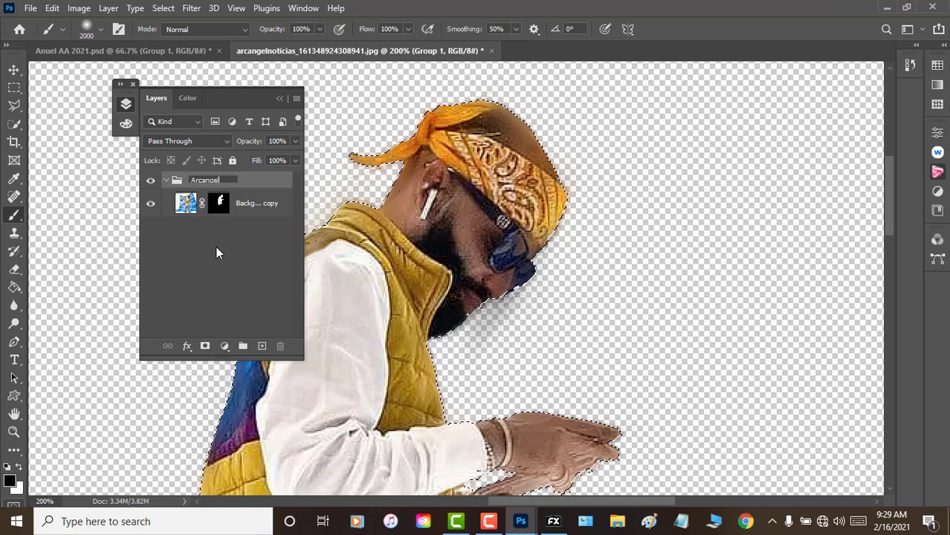
key(Return)
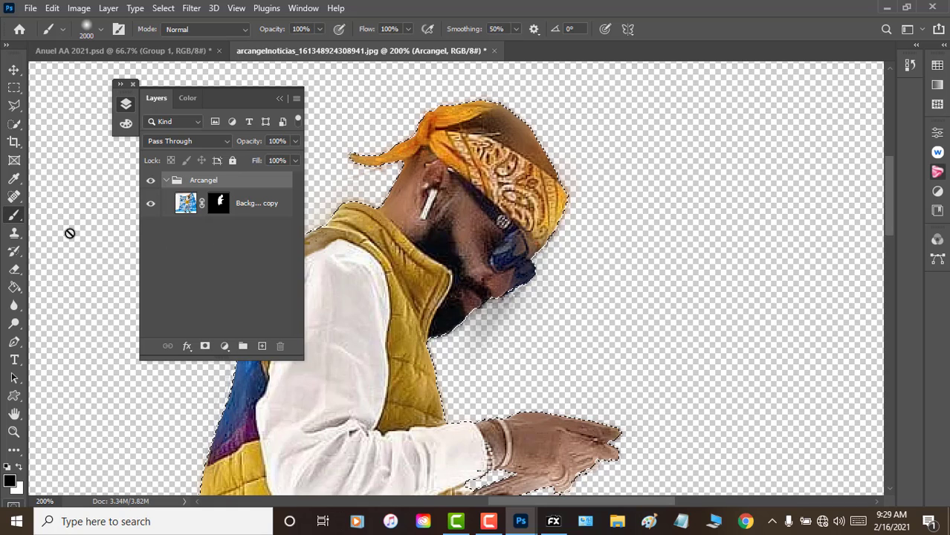
click(14, 87)
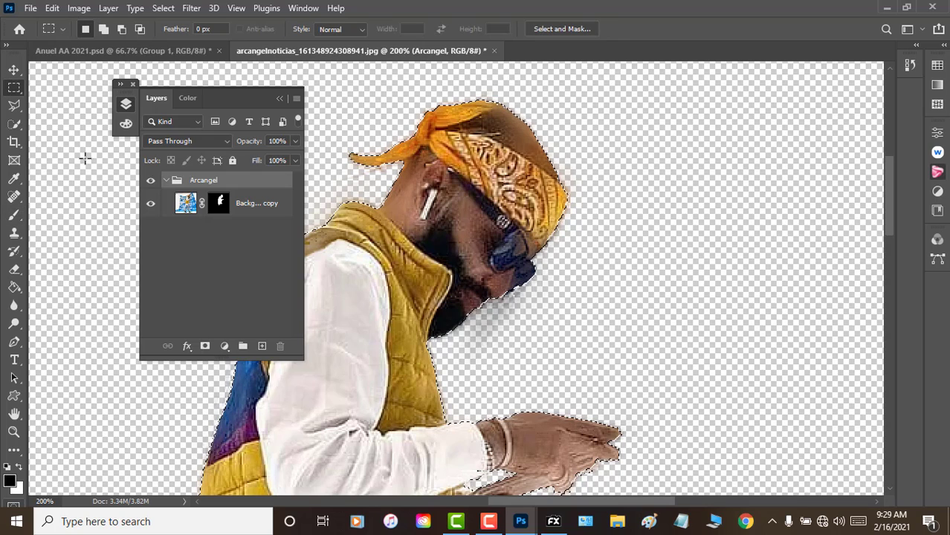
click(86, 163)
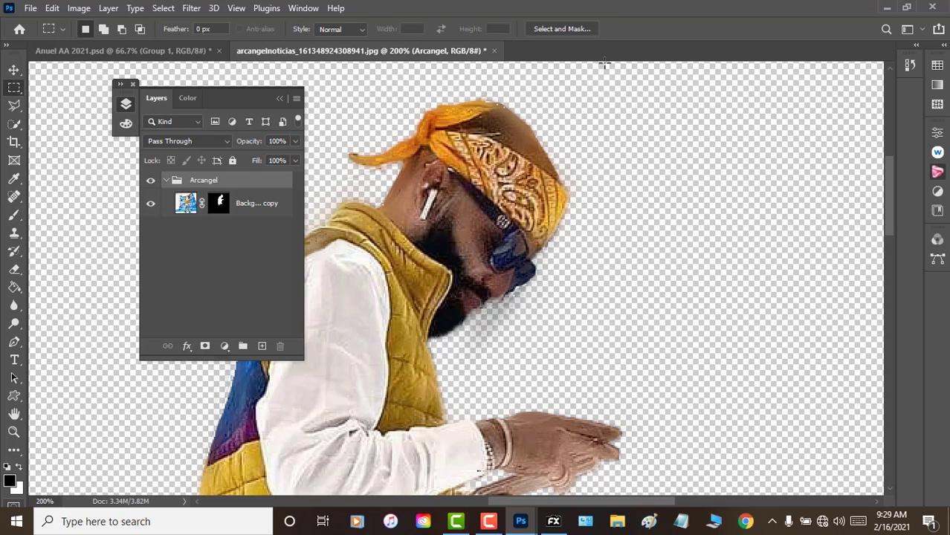
click(886, 7)
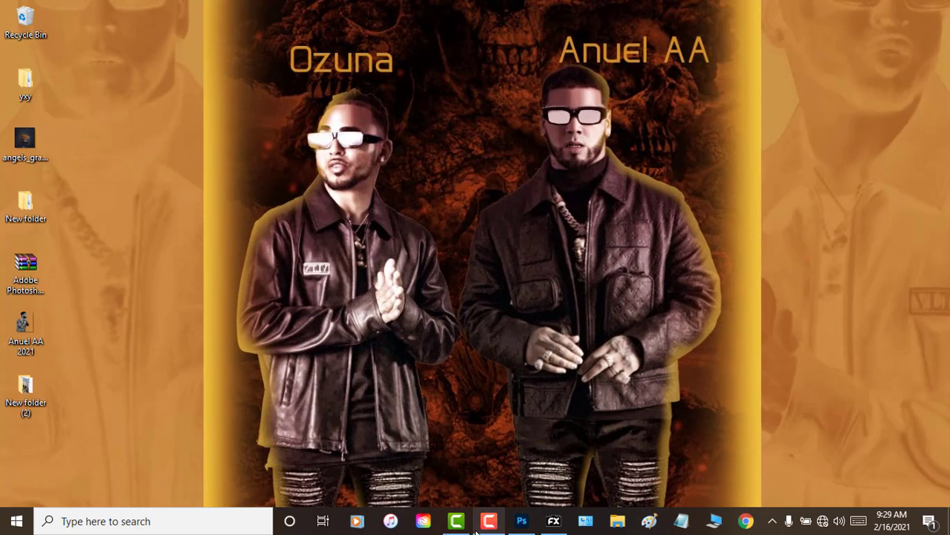
Restore Photoshop, select the cut-out layer, and start a Save As with PNG format.
click(521, 521)
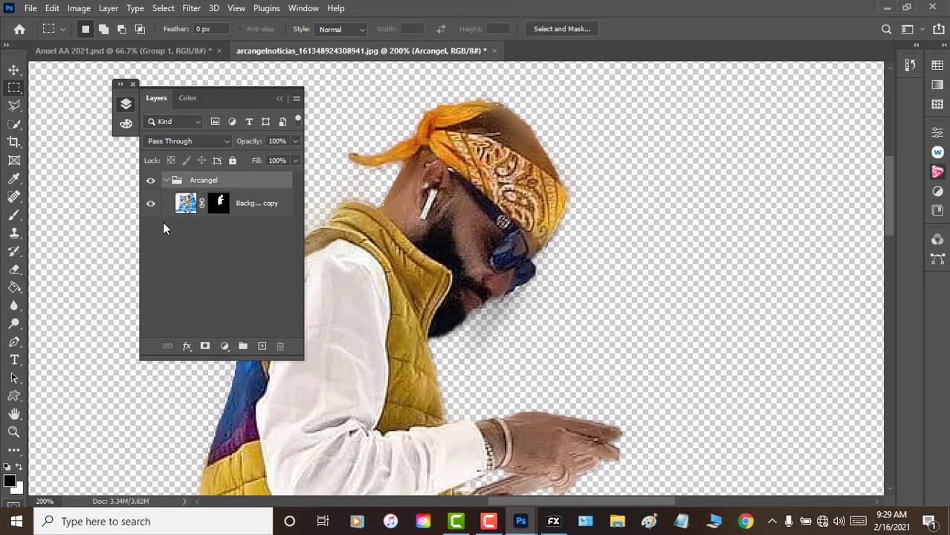
click(234, 212)
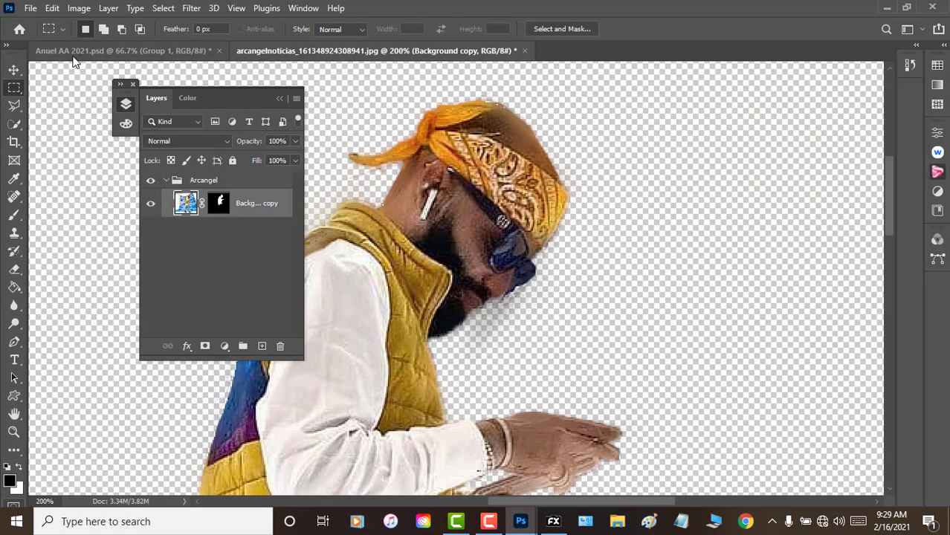
click(31, 8)
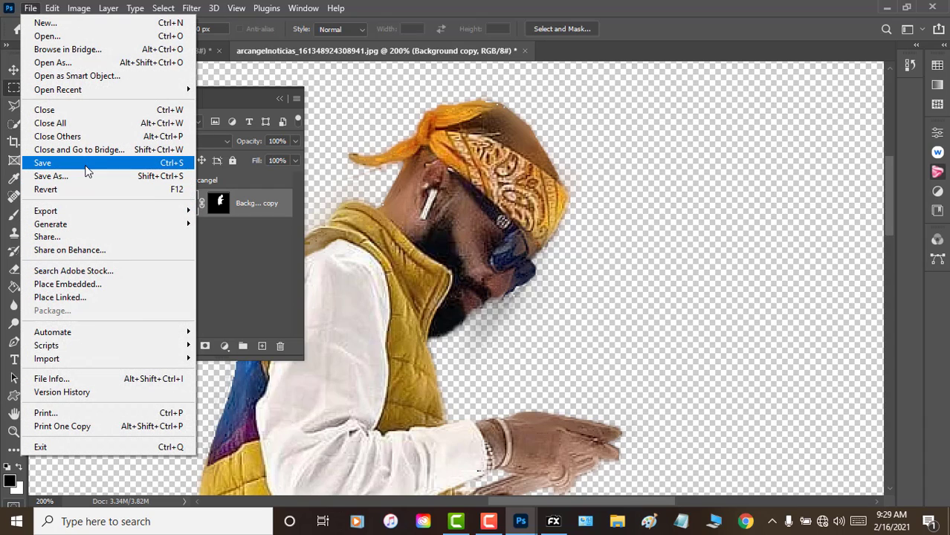
click(85, 177)
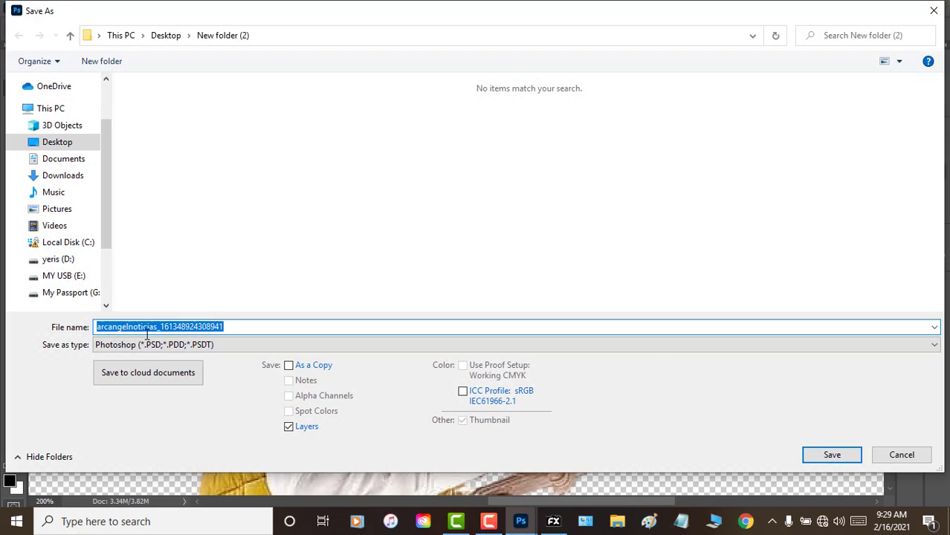
click(147, 344)
click(128, 292)
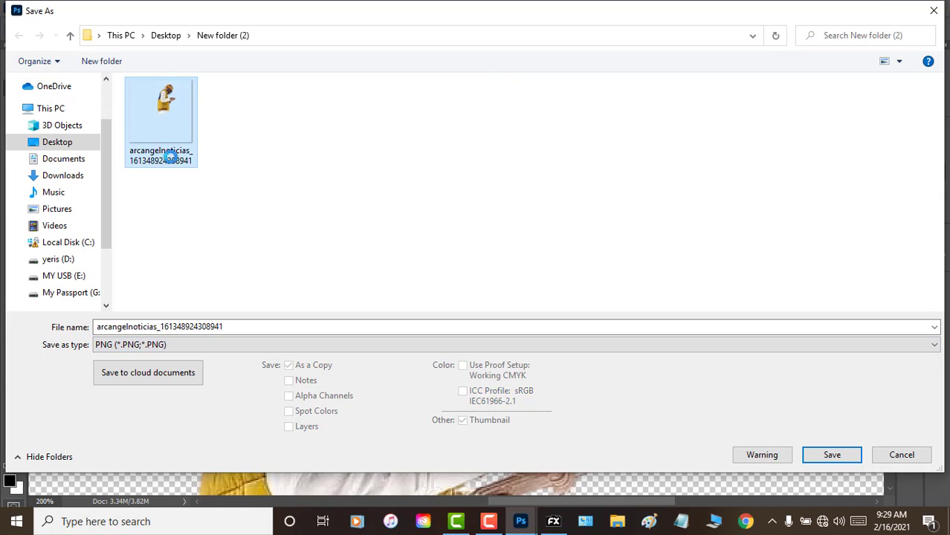
Move the arcangelnoticias PNG from New folder (2) to the Desktop and close the dialog.
right_click(177, 179)
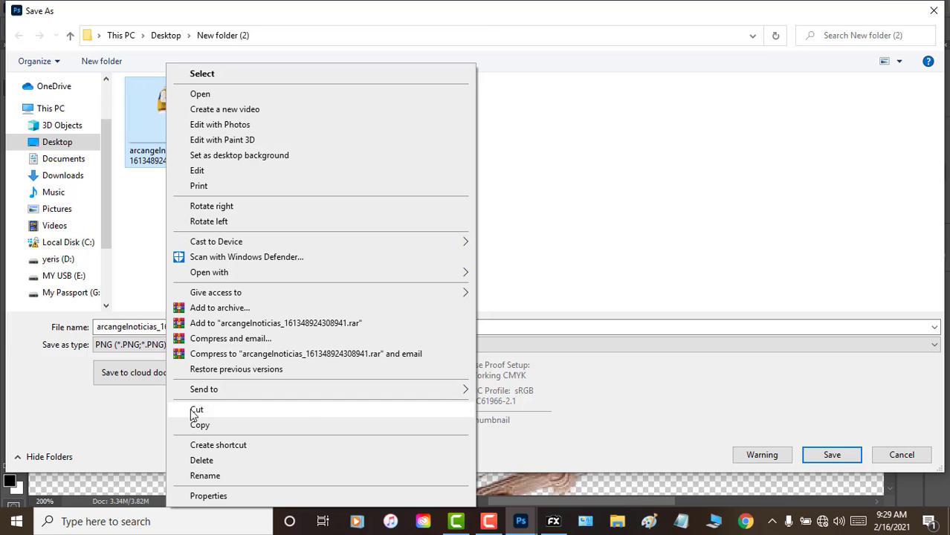
click(194, 411)
click(56, 142)
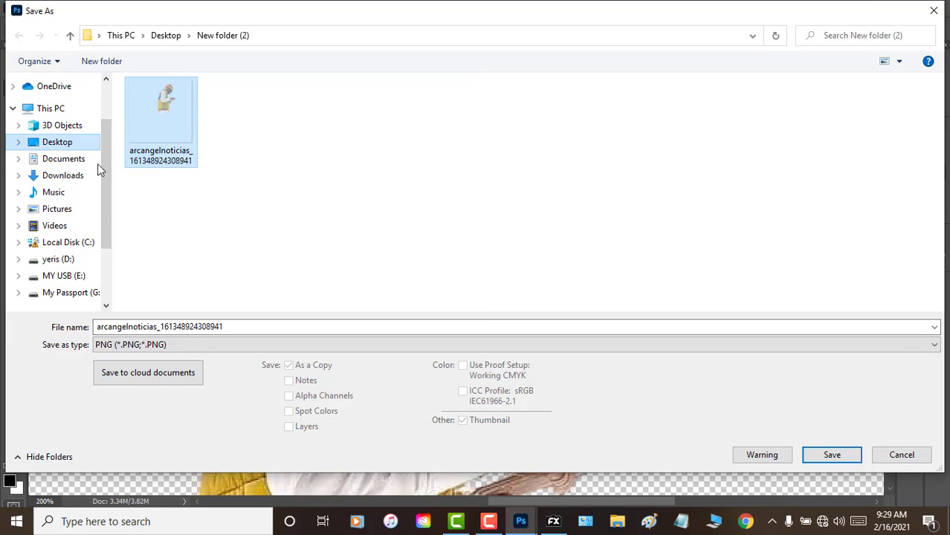
right_click(221, 281)
click(253, 353)
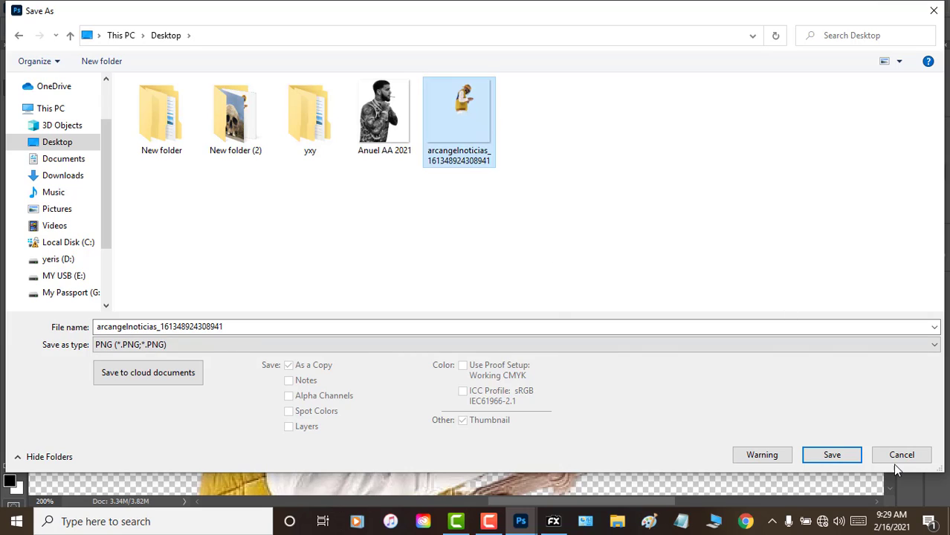
click(832, 455)
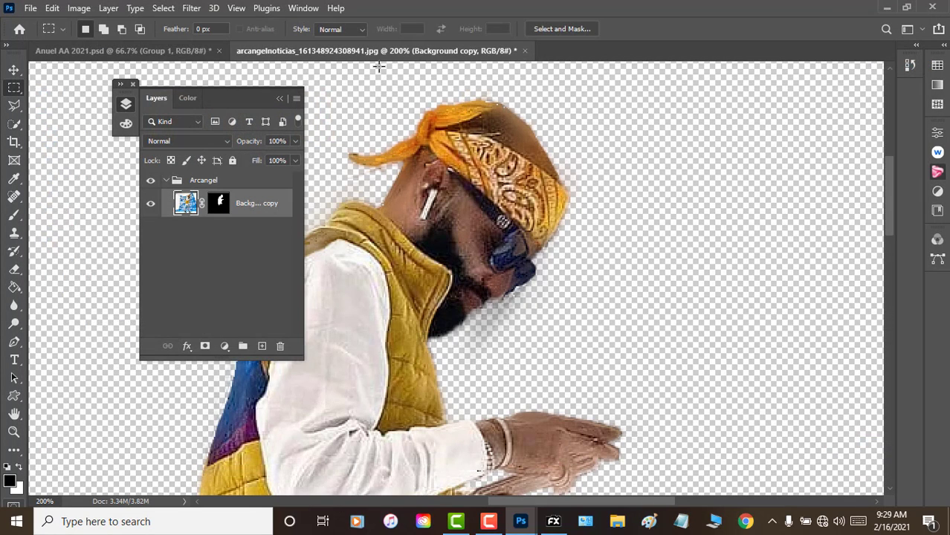
Drag the desktop arcangelnoticias PNG onto photoFXlab, discarding the previous image unsaved.
click(887, 9)
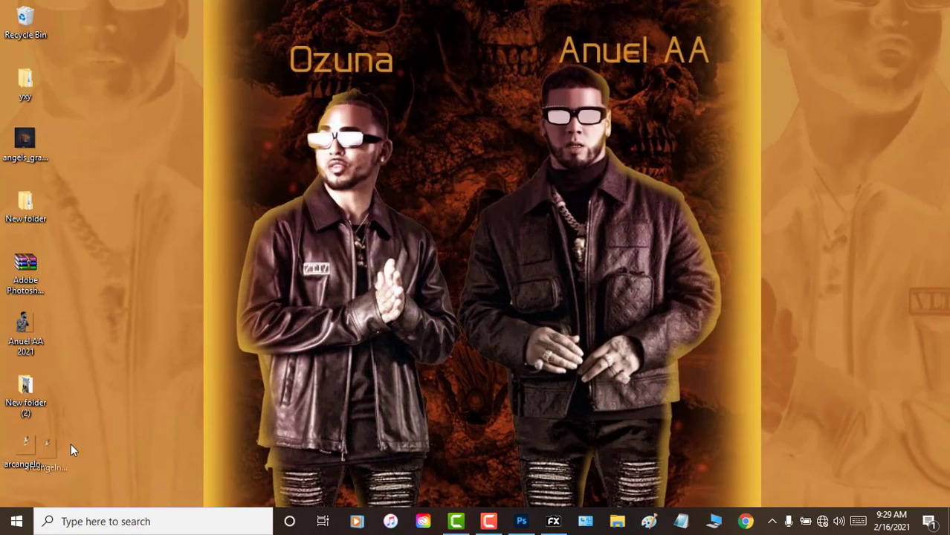
mouse_move(26, 446)
mouse_down()
mouse_move(538, 489)
mouse_move(472, 389)
mouse_up()
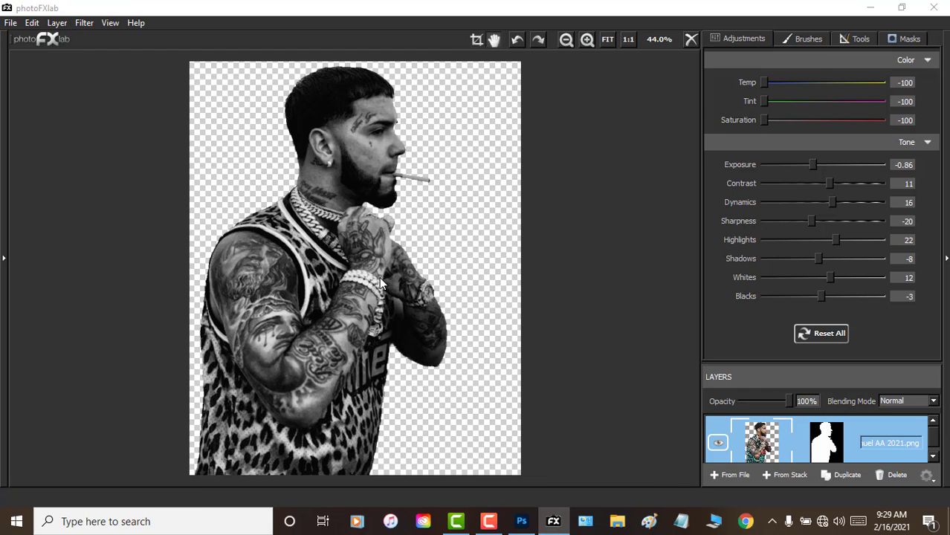
click(474, 276)
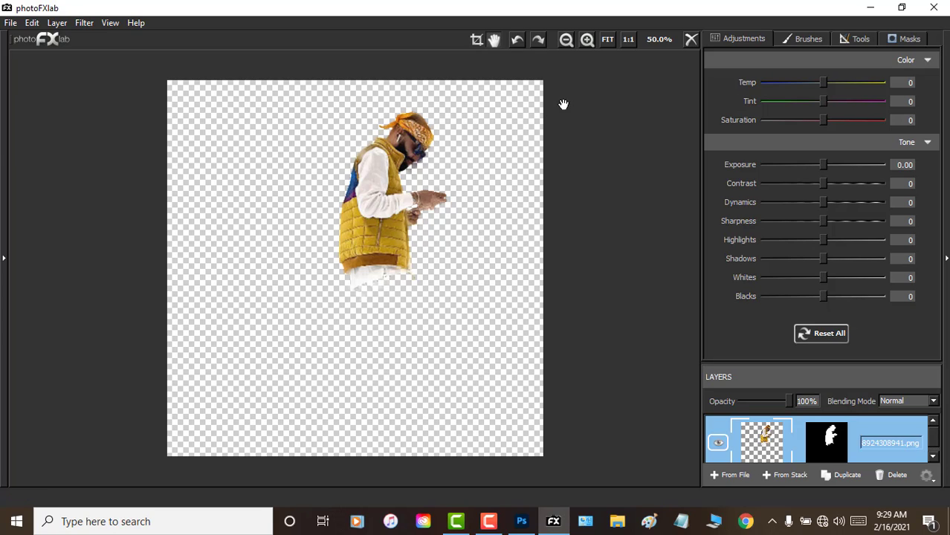
Zoom in to 150% and pan to centre the man's head, vest and hands.
click(585, 41)
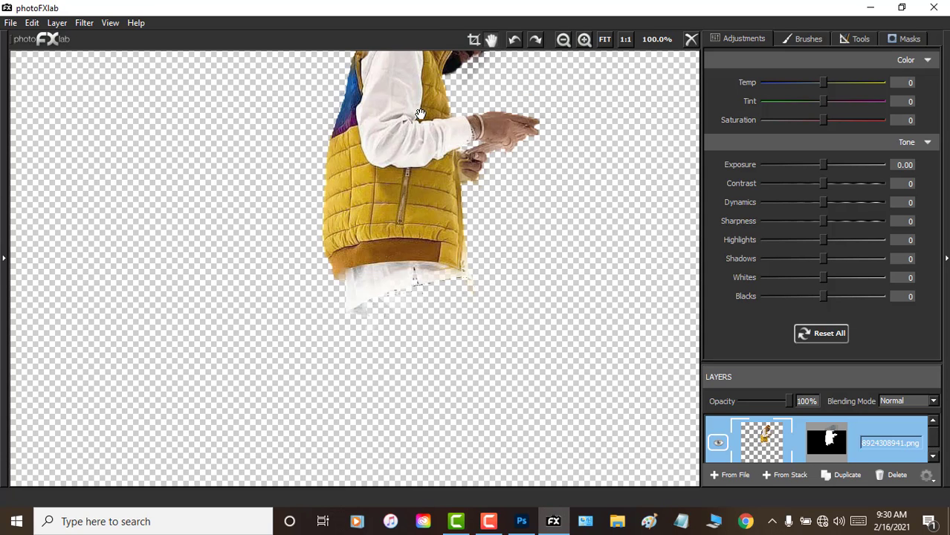
drag(420, 115, 420, 264)
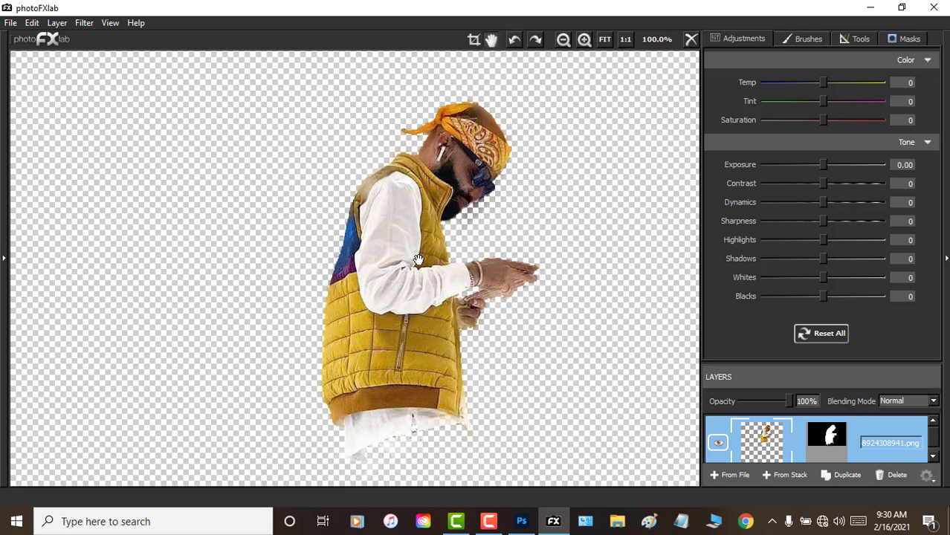
click(584, 41)
mouse_move(461, 140)
mouse_down()
mouse_move(491, 165)
mouse_move(465, 298)
mouse_up()
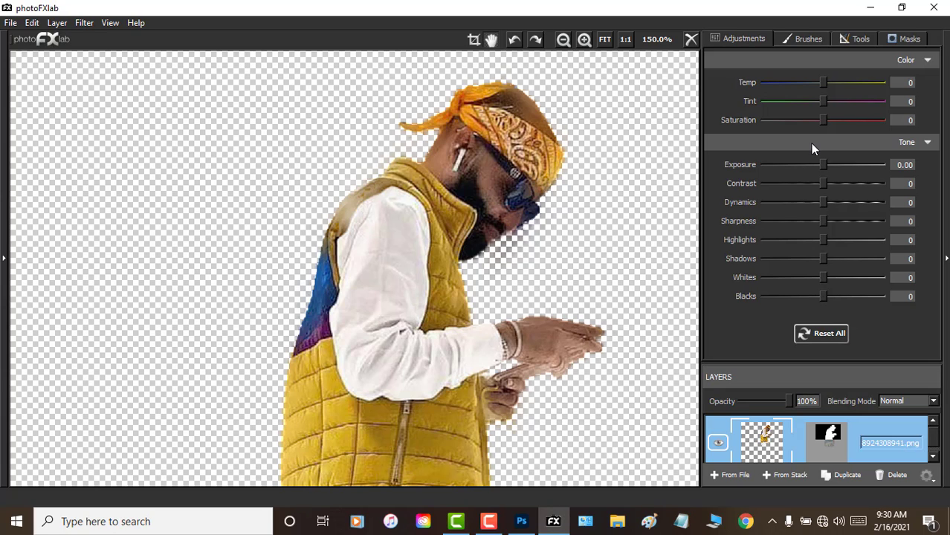
Set Saturation, Tint and Temp to -100 to make the image black and white.
drag(821, 121, 733, 126)
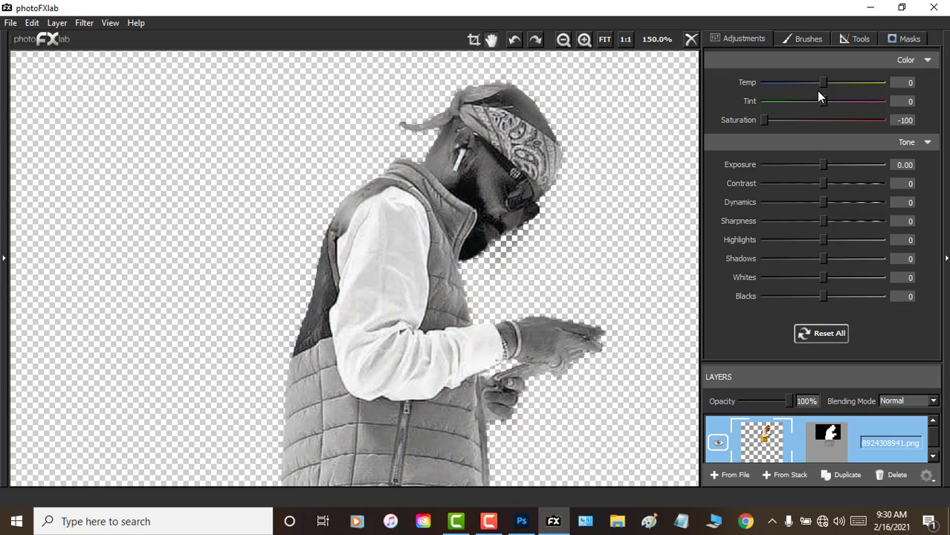
drag(823, 101, 750, 108)
drag(822, 82, 745, 79)
Fine-tune Blacks, Whites to 34, sharpness and contrast.
mouse_move(829, 296)
mouse_down()
mouse_move(837, 297)
mouse_move(802, 297)
mouse_up()
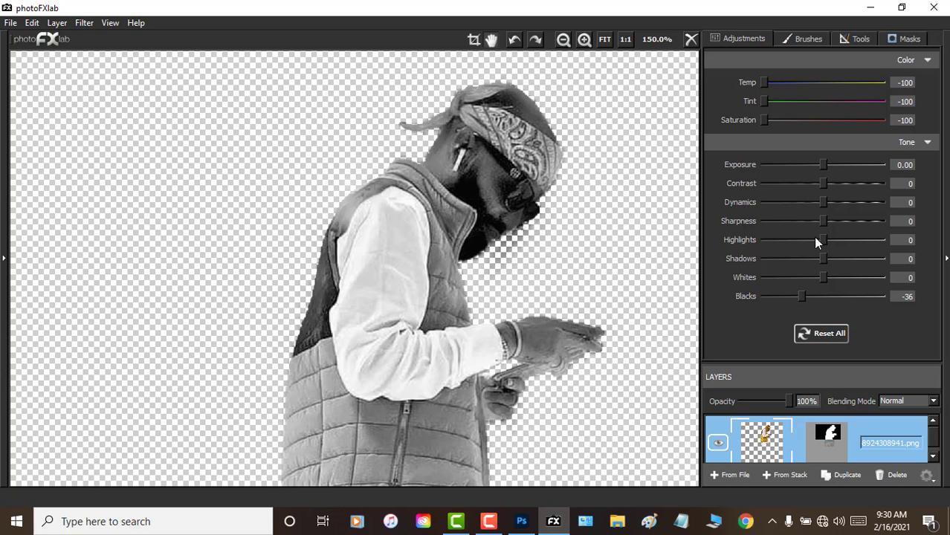
drag(823, 275, 809, 279)
mouse_move(846, 264)
mouse_down()
mouse_move(805, 259)
mouse_move(834, 241)
mouse_move(786, 251)
mouse_move(828, 238)
mouse_move(818, 222)
mouse_move(808, 226)
mouse_move(816, 208)
mouse_move(830, 203)
mouse_up()
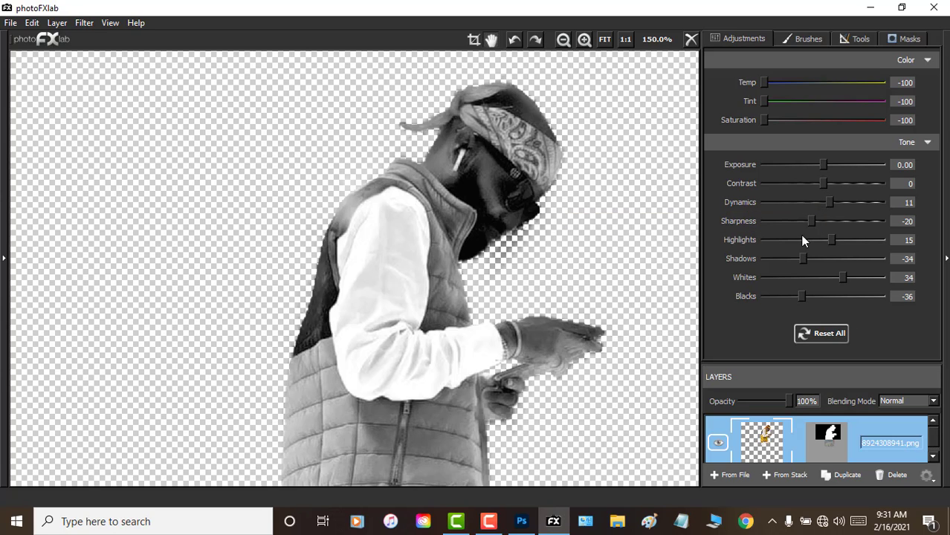
drag(811, 222, 809, 230)
mouse_move(825, 184)
mouse_down()
mouse_move(816, 184)
mouse_move(828, 162)
mouse_move(816, 165)
mouse_up()
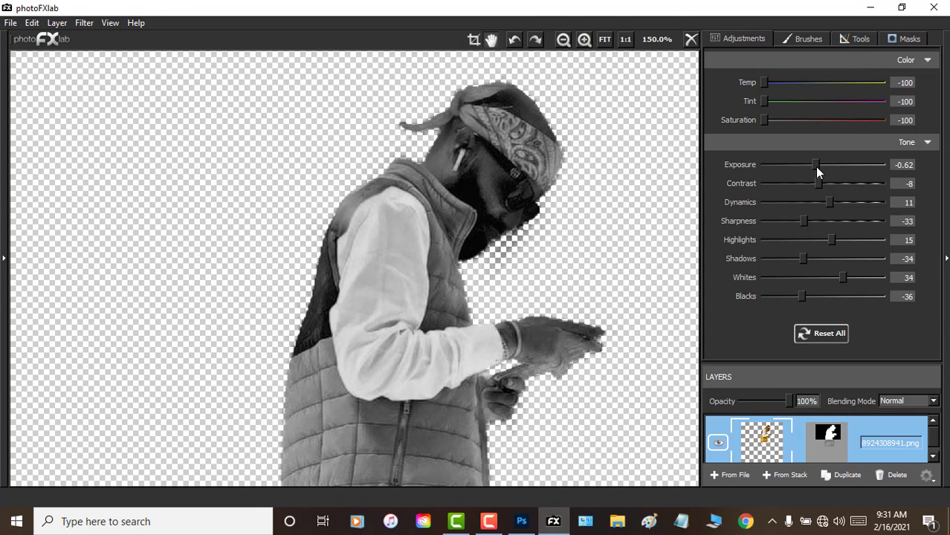
mouse_move(802, 218)
mouse_down()
mouse_move(815, 217)
mouse_move(800, 219)
mouse_up()
click(86, 26)
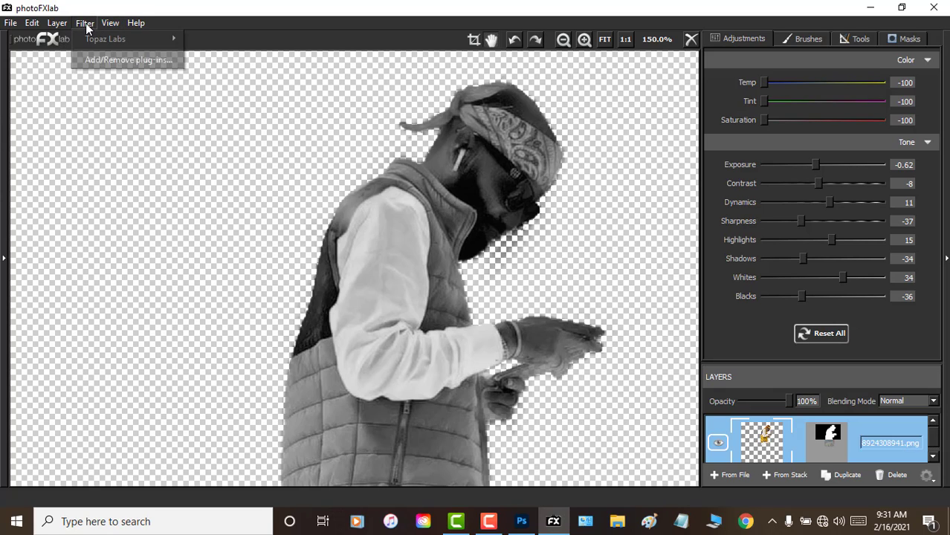
mouse_move(106, 38)
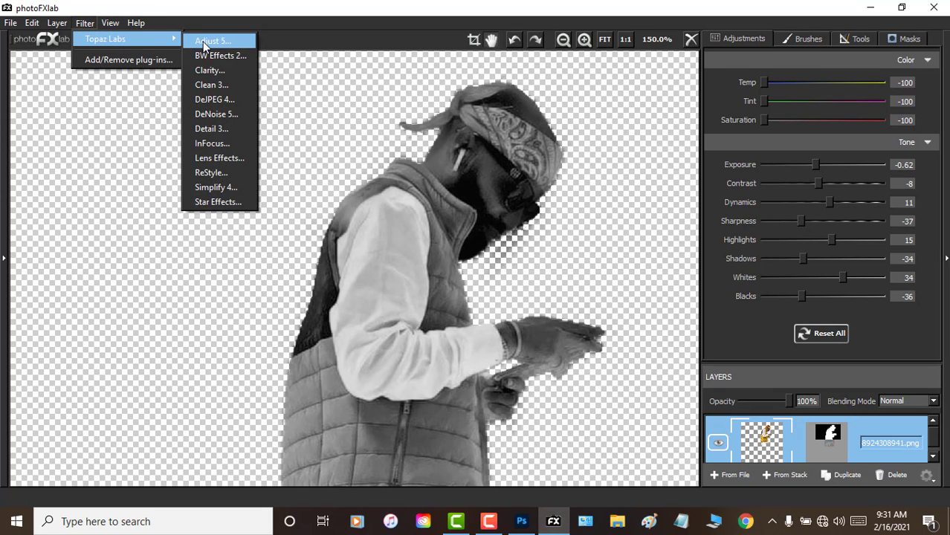
click(212, 41)
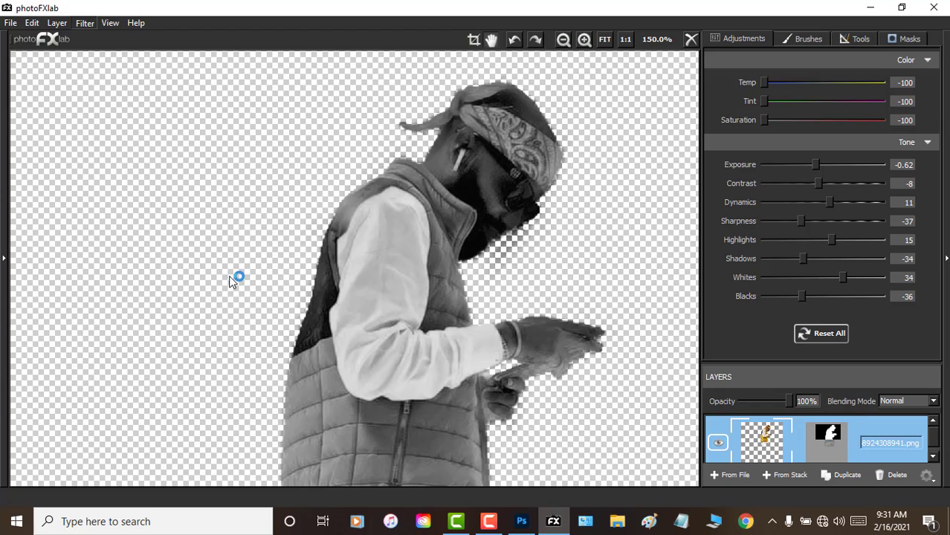
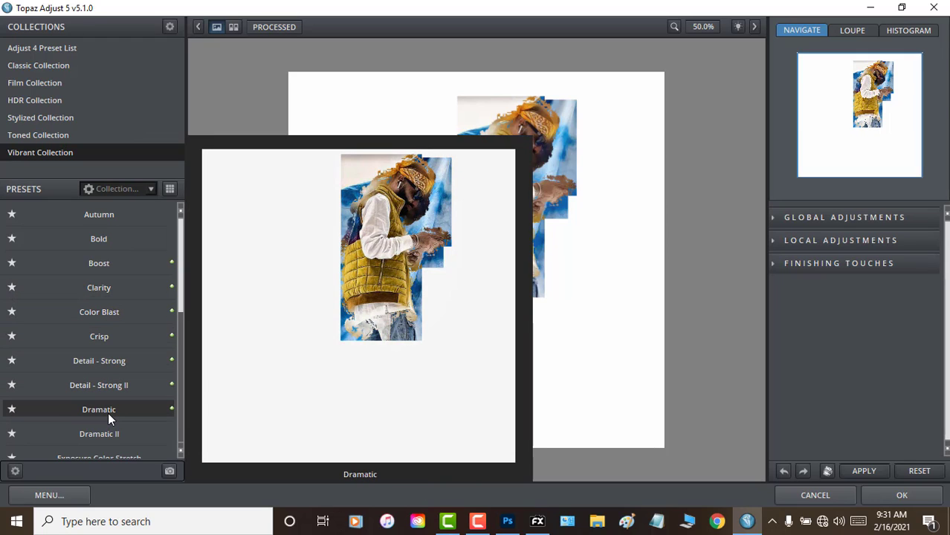
Apply Topaz Adjust's Dramatic preset and return the black-and-white cutout to photoFXlab.
click(107, 413)
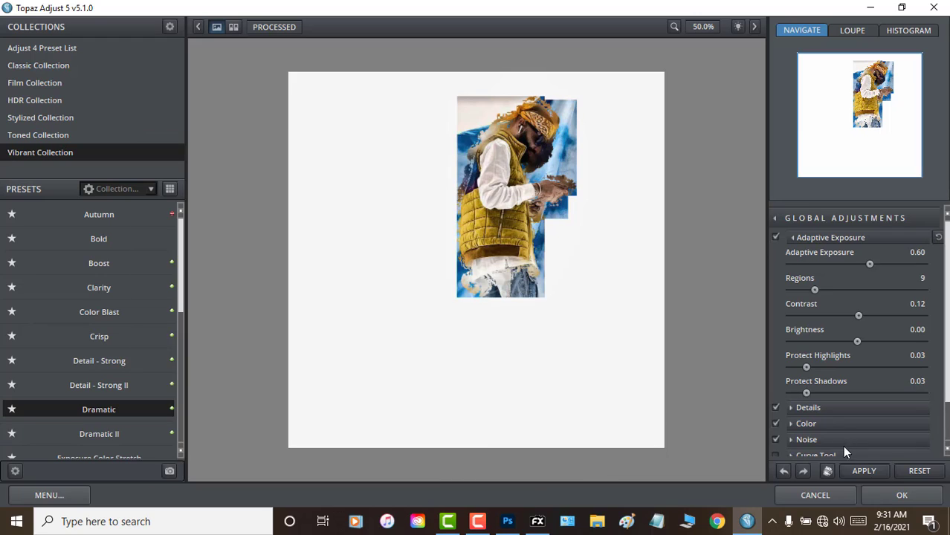
click(876, 496)
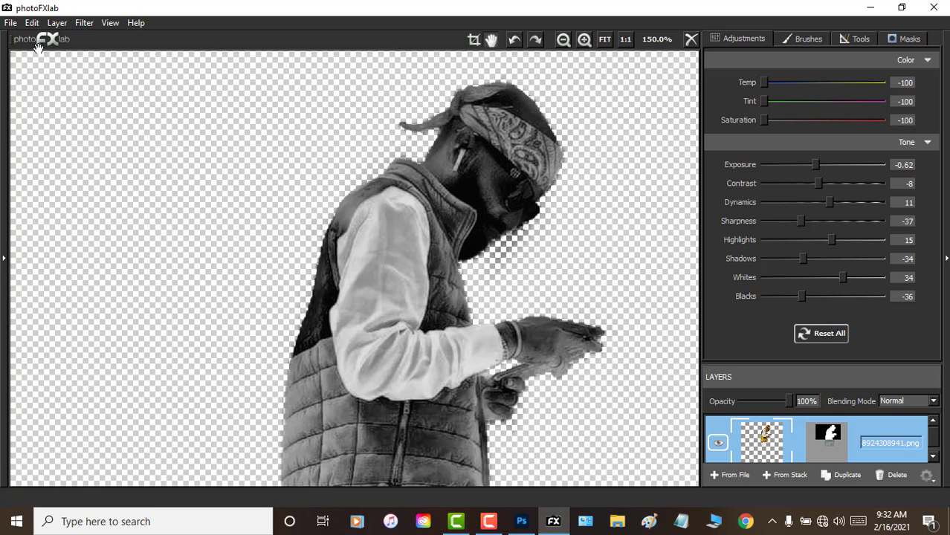
Save the cutout as PNG over arcangelnoticias_161348924308941.png, then minimize photoFXlab.
click(11, 22)
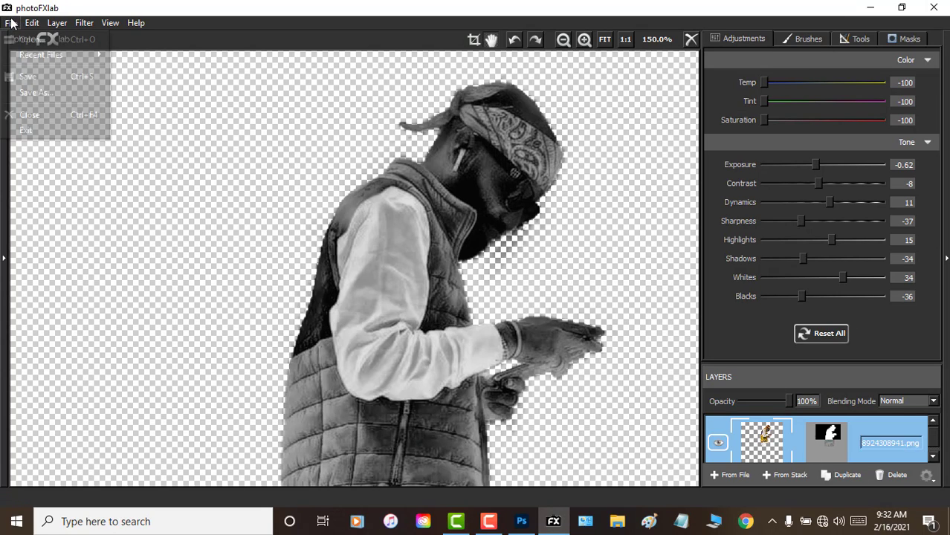
click(36, 92)
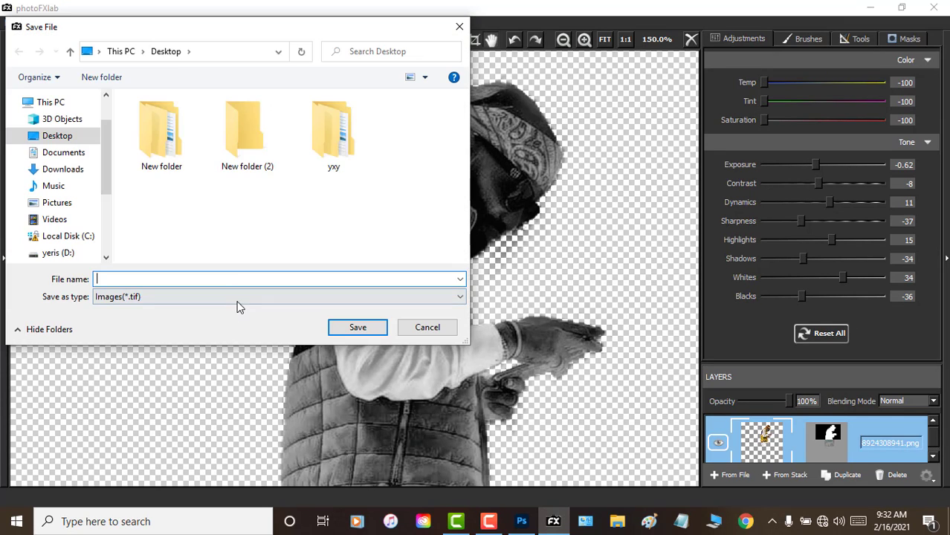
click(236, 300)
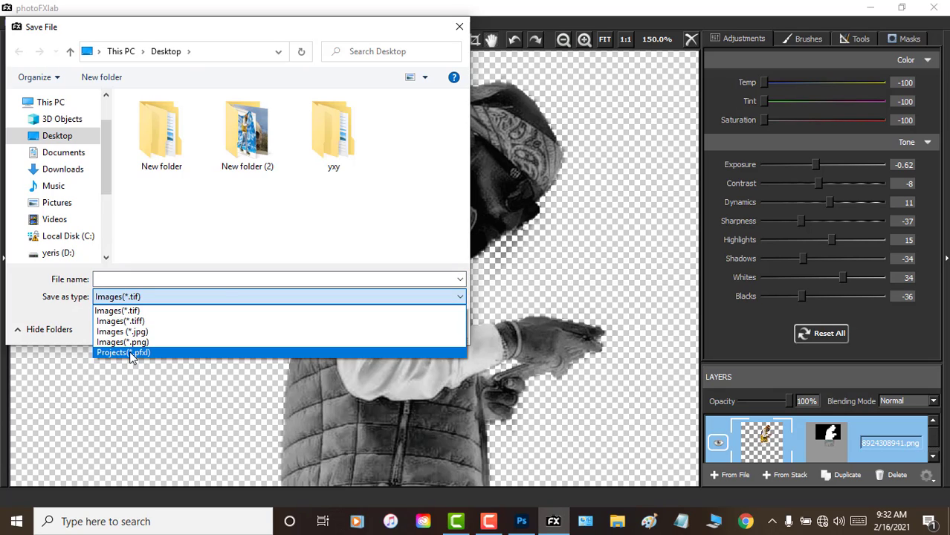
click(134, 342)
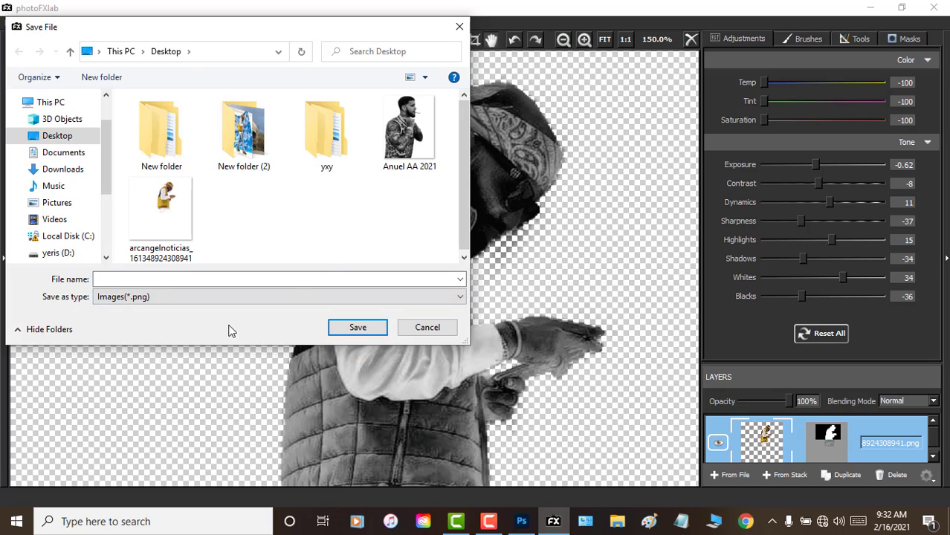
click(168, 204)
click(367, 327)
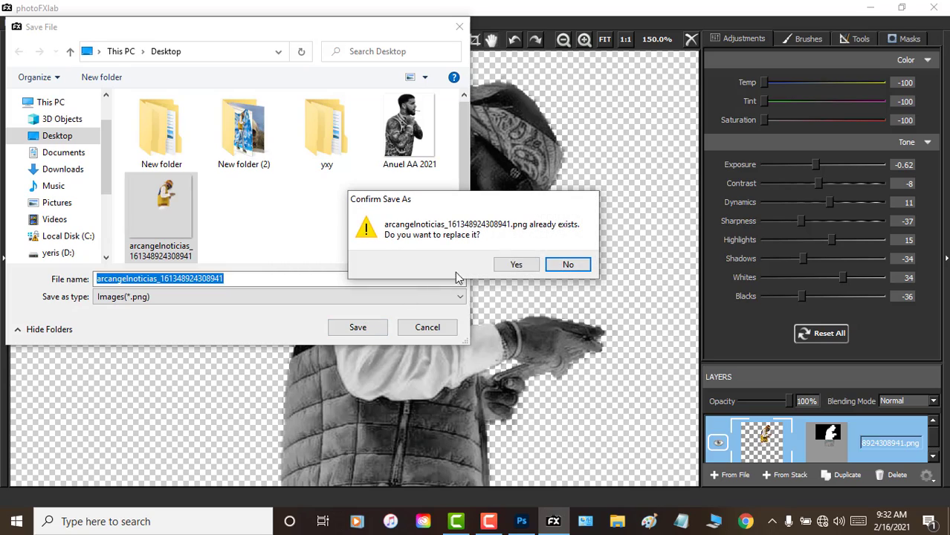
click(516, 265)
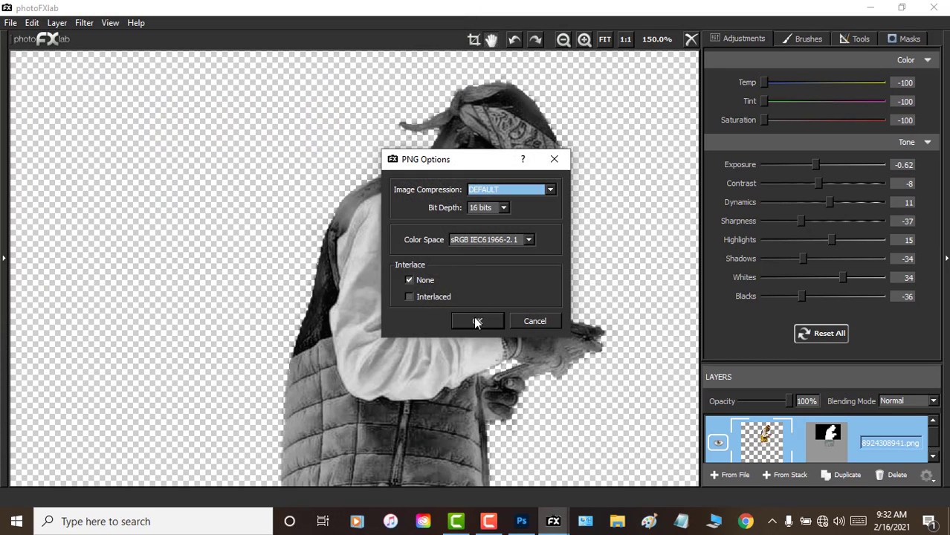
click(477, 322)
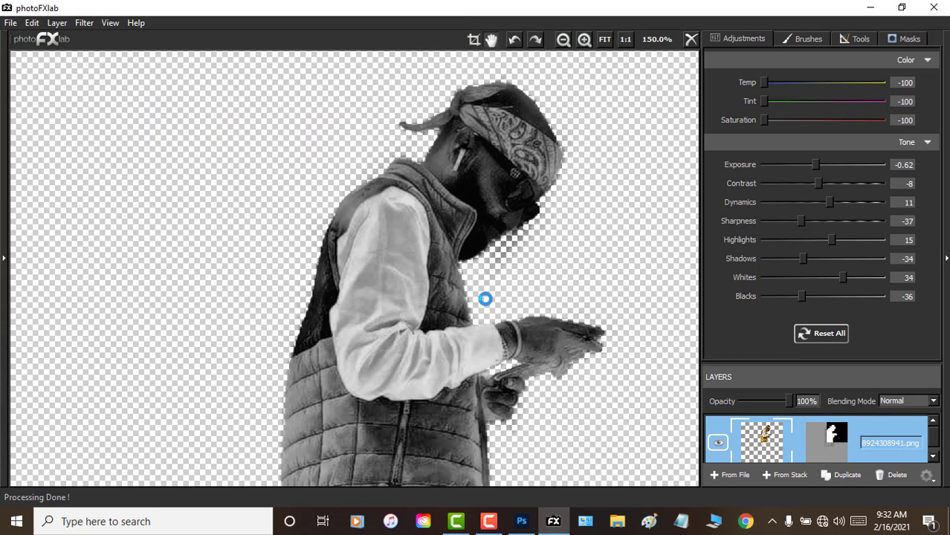
click(872, 7)
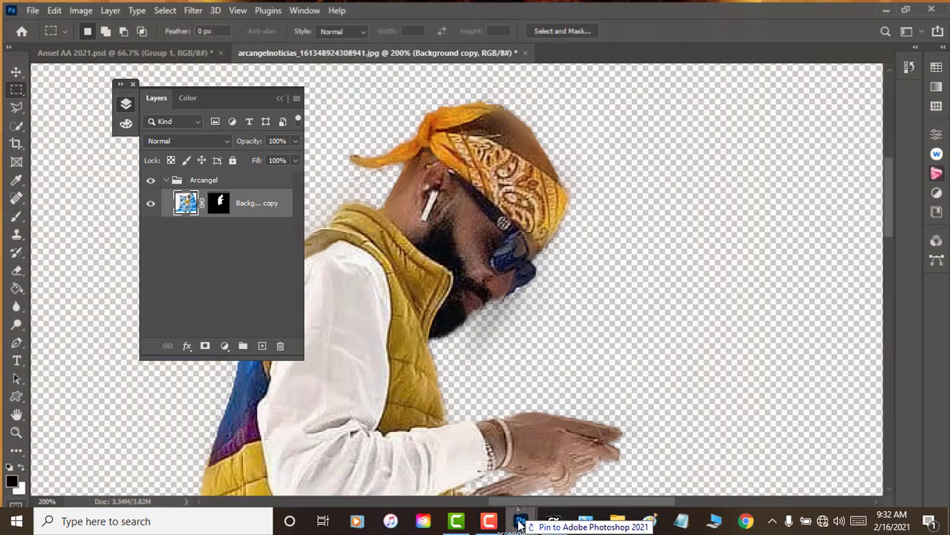
Place the black-and-white PNG into the document, align it over the coloured figure and commit.
mouse_move(255, 428)
mouse_down()
mouse_move(386, 343)
mouse_move(303, 460)
mouse_up()
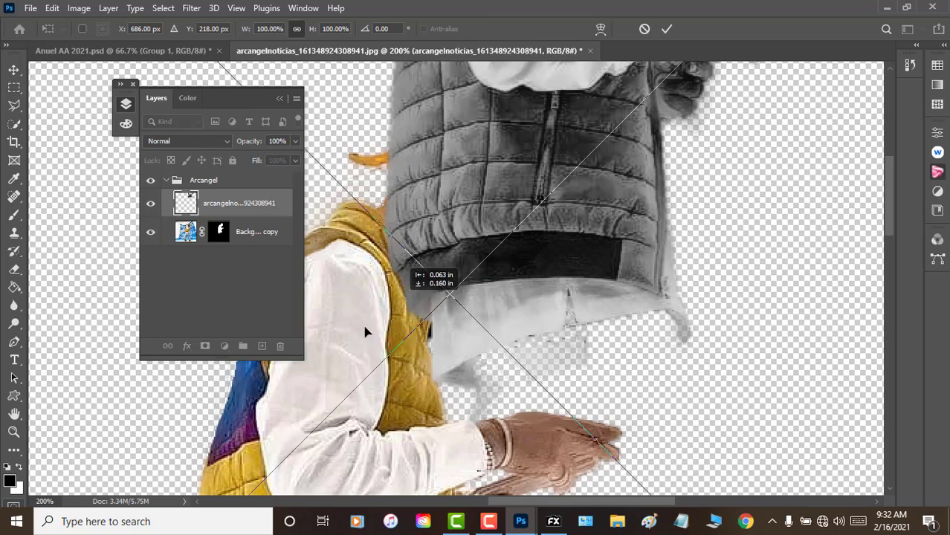
drag(482, 198, 265, 403)
mouse_move(338, 286)
mouse_down()
mouse_move(359, 281)
mouse_move(398, 325)
mouse_up()
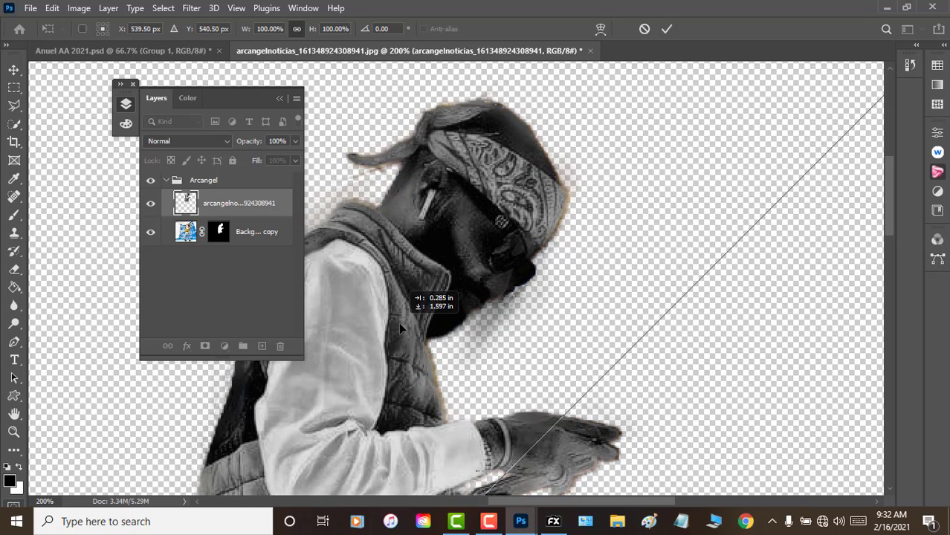
drag(398, 323, 400, 328)
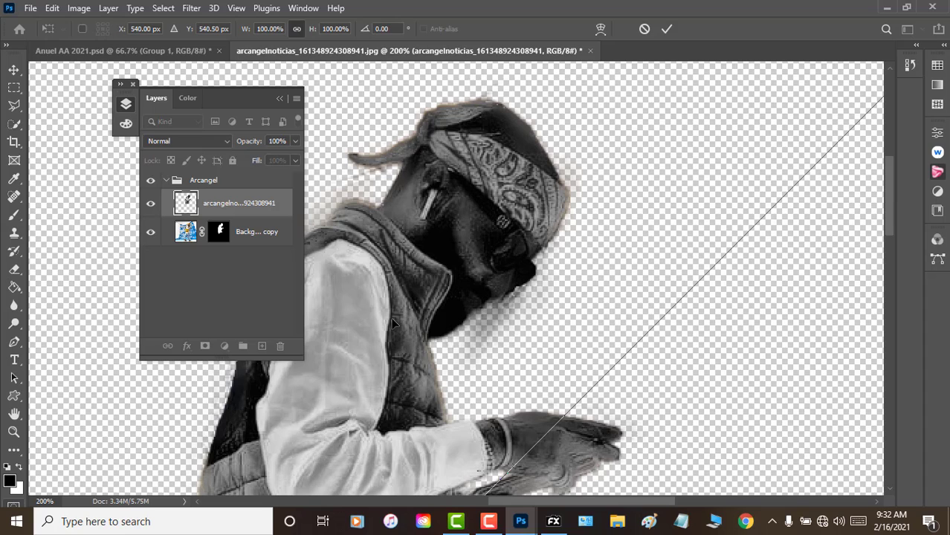
scroll(398, 322, down, 2)
scroll(398, 322, down, 3)
scroll(395, 312, down, 4)
scroll(399, 315, down, 2)
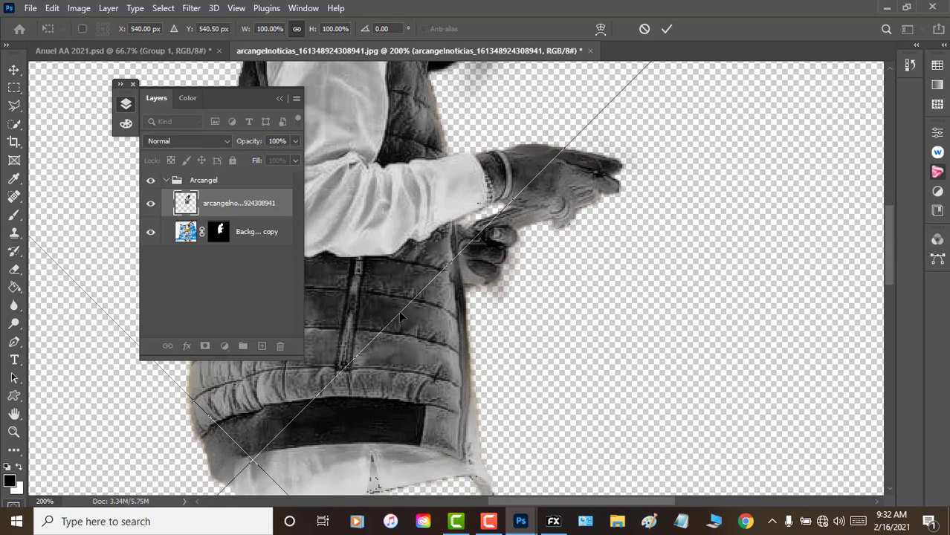
scroll(398, 316, down, 2)
scroll(399, 315, down, 1)
scroll(399, 317, down, 1)
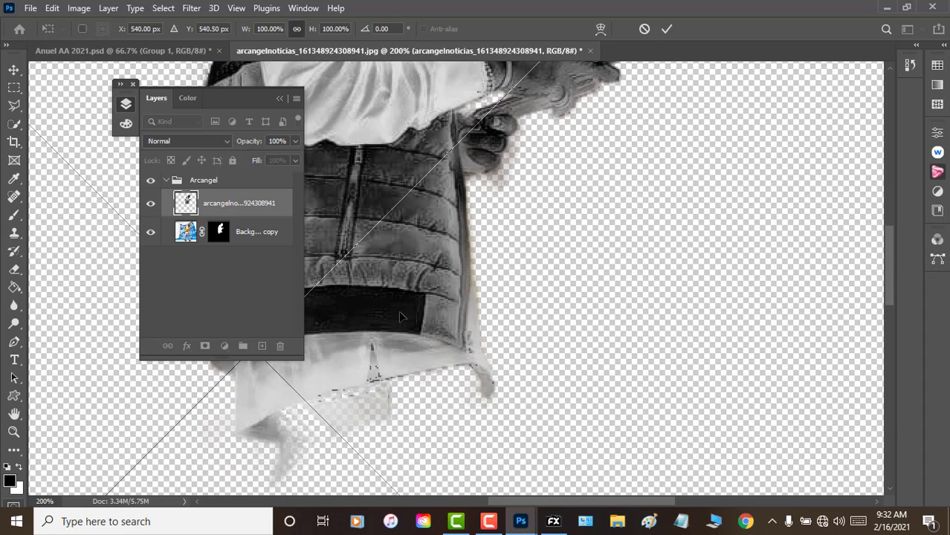
key(Return)
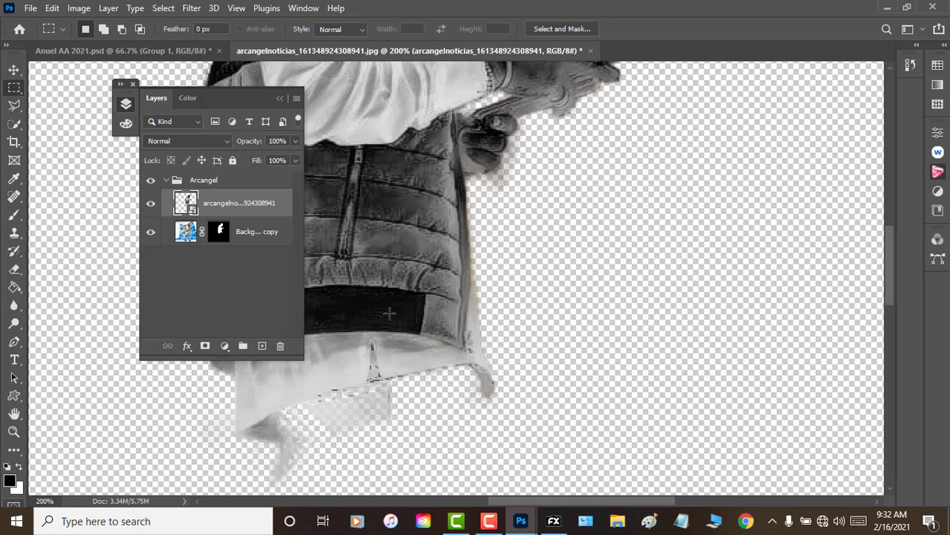
Draw a Polygonal Lasso selection around the patch below the jacket hem.
click(14, 105)
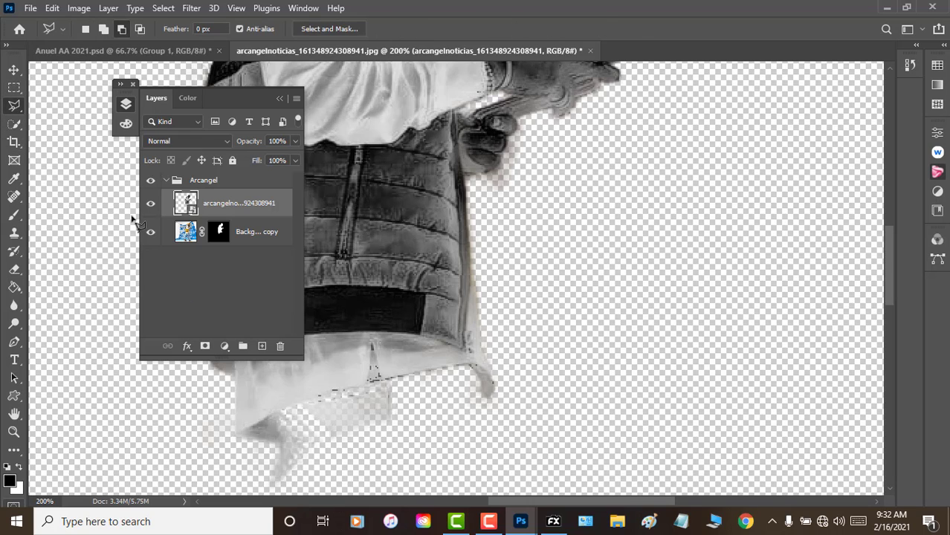
click(412, 377)
click(292, 435)
click(353, 471)
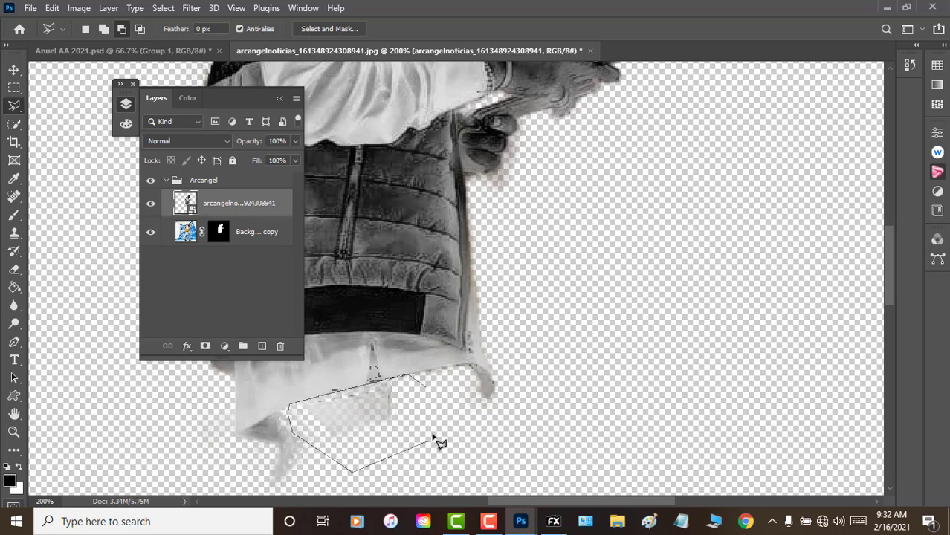
click(432, 432)
click(428, 388)
Paint black on the Background copy mask to hide the coloured patches in the selection.
click(218, 232)
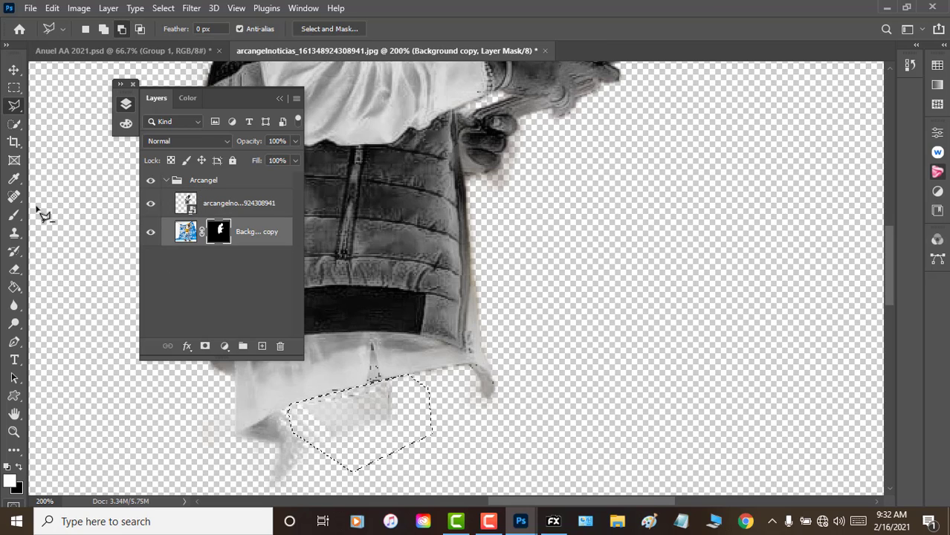
click(13, 215)
drag(370, 438, 334, 411)
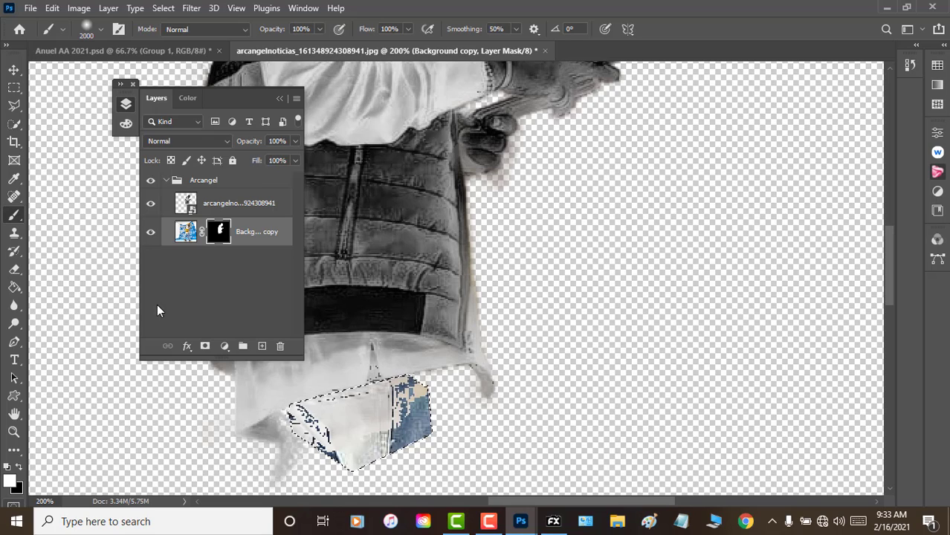
click(19, 466)
drag(341, 444, 433, 384)
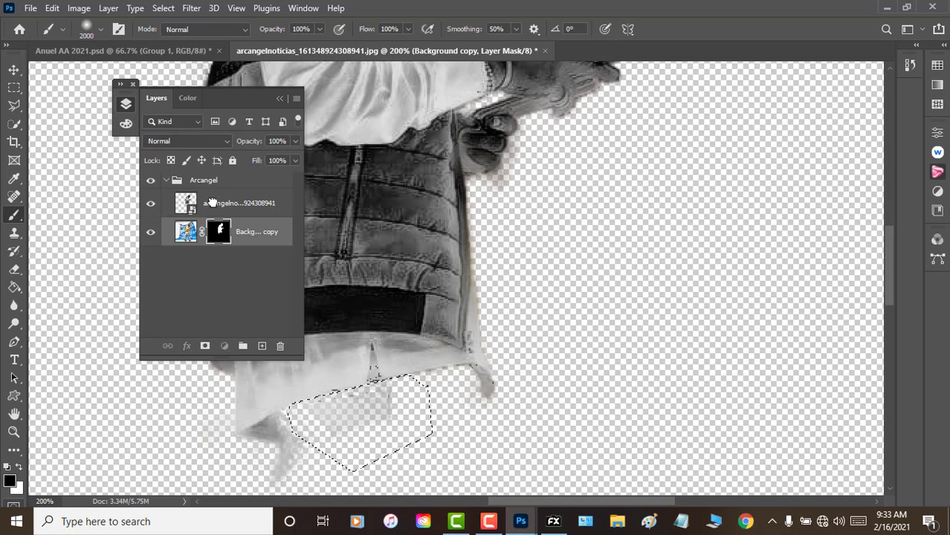
Rasterize the placed grey-toned layer and delete its content inside the selection.
click(211, 206)
right_click(218, 208)
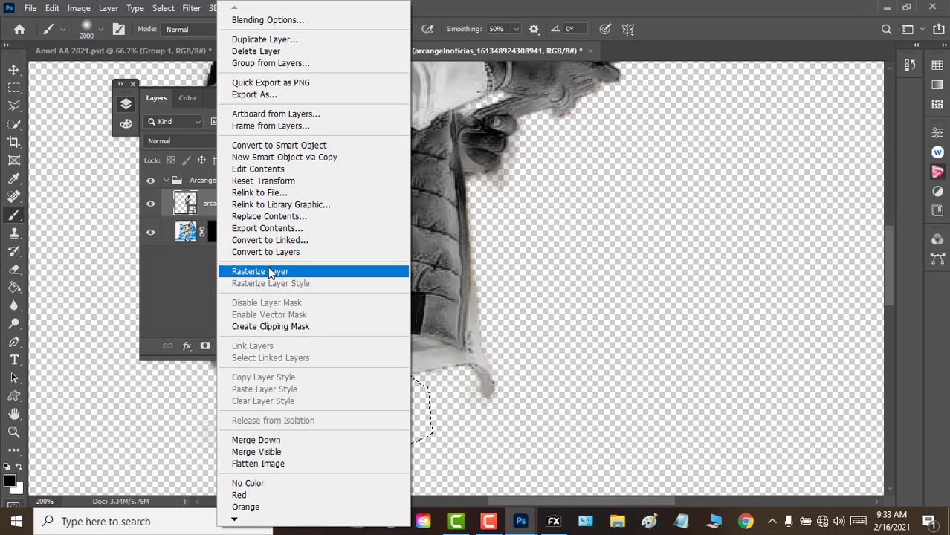
click(270, 271)
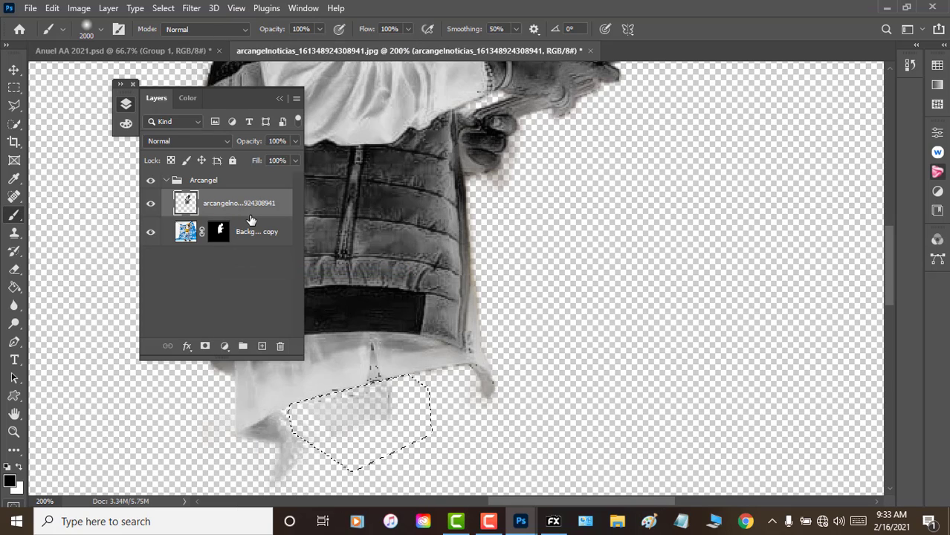
key(Delete)
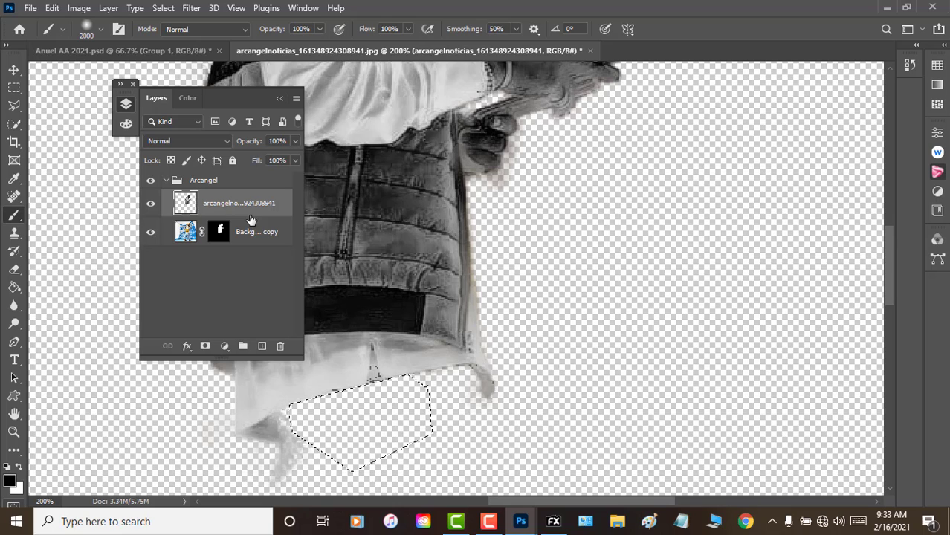
Mask the area near the hem zipper, then copy the Background copy mask onto the top layer.
click(14, 105)
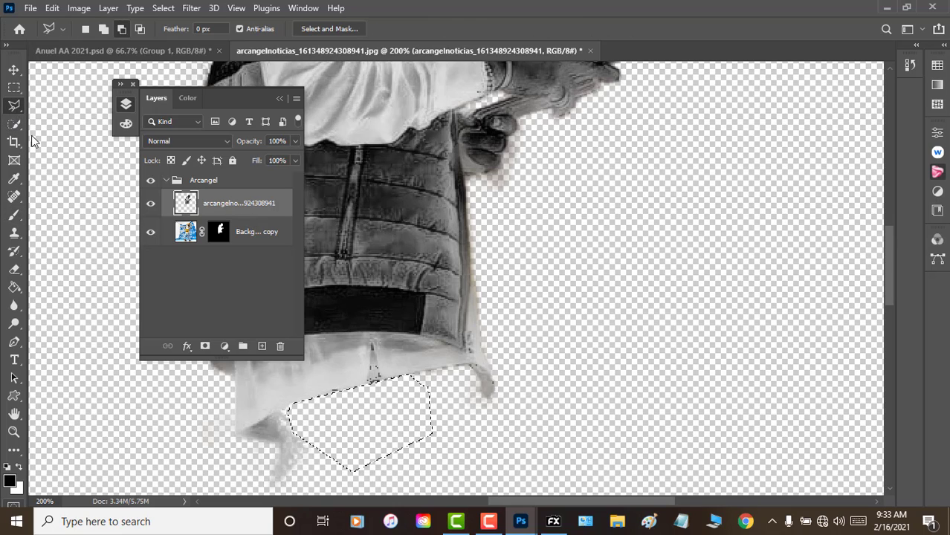
click(372, 344)
click(103, 30)
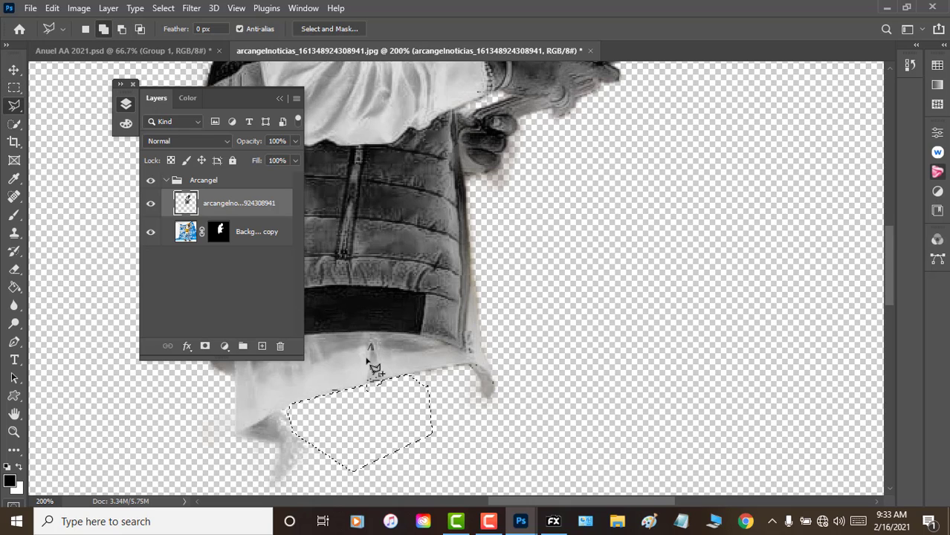
click(365, 405)
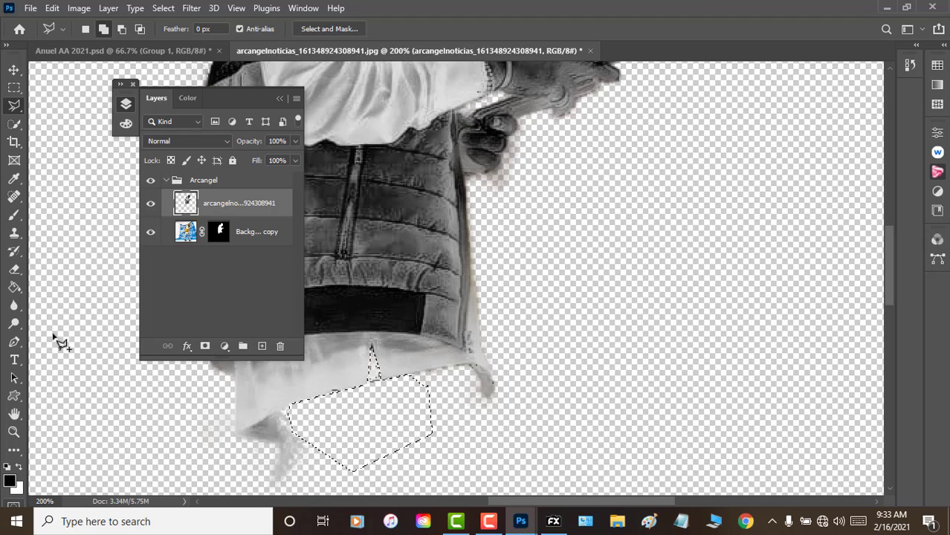
click(216, 235)
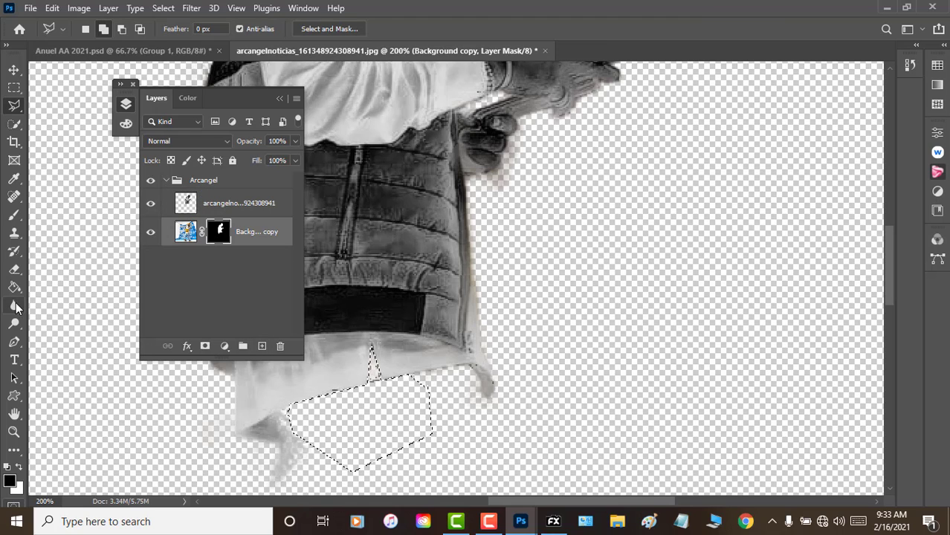
click(15, 218)
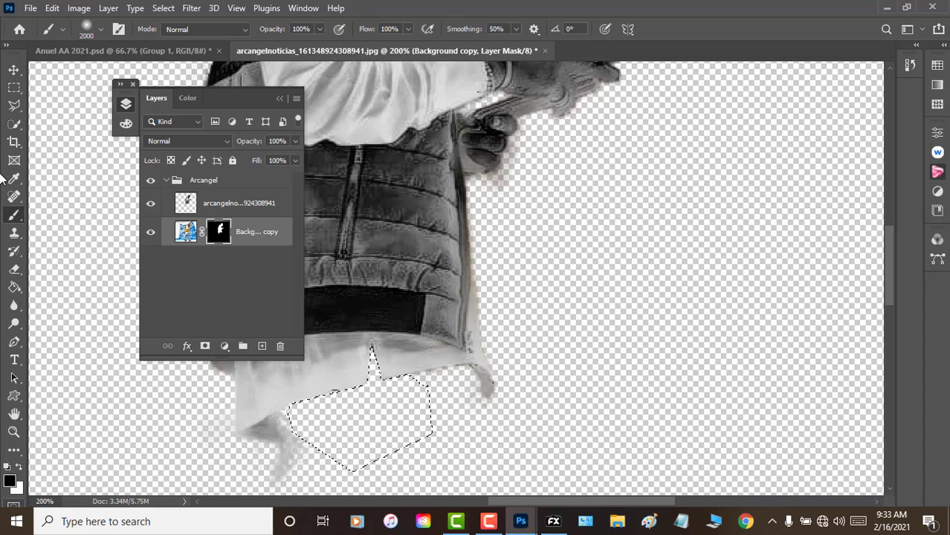
key(ctrl+d)
drag(215, 233, 216, 208)
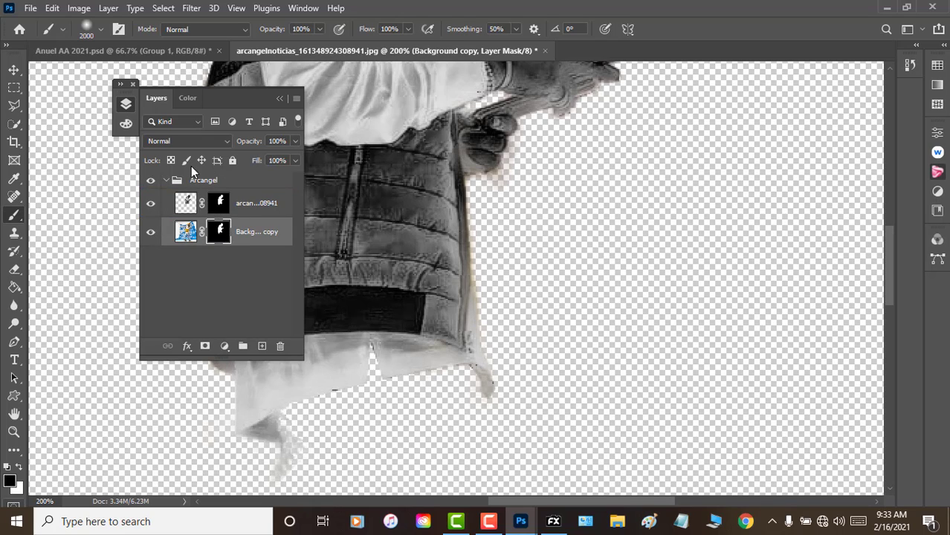
click(176, 181)
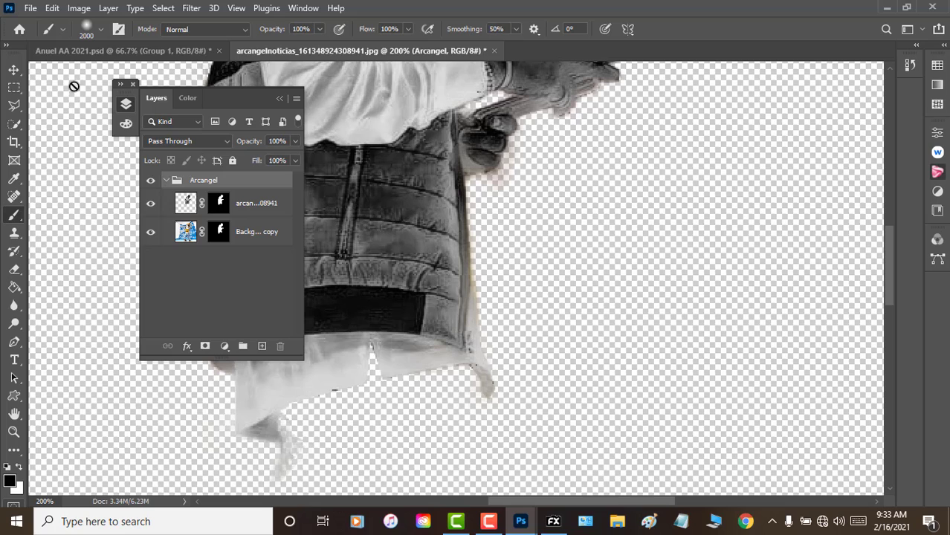
Collapse the Arcangel group and start Save As with the name shortened to 'arcangel png'.
click(166, 181)
click(31, 8)
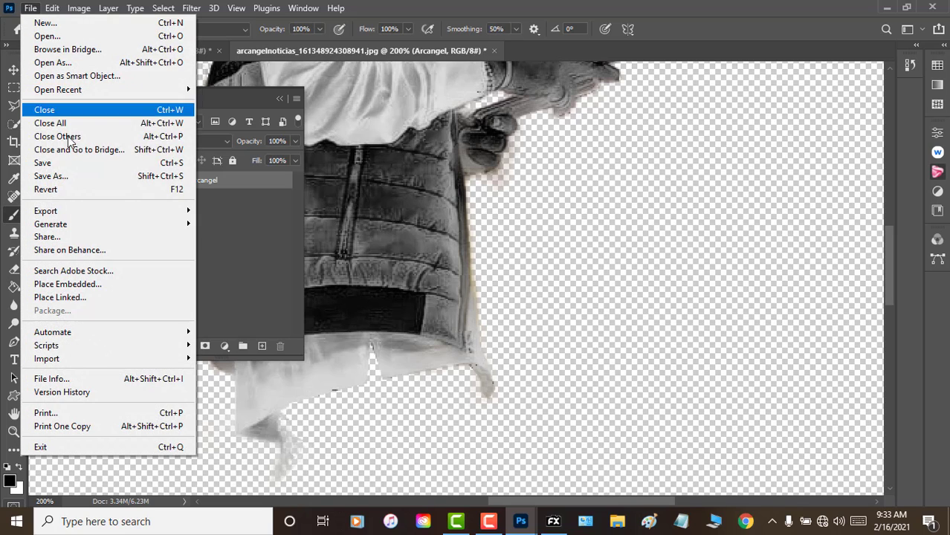
click(50, 176)
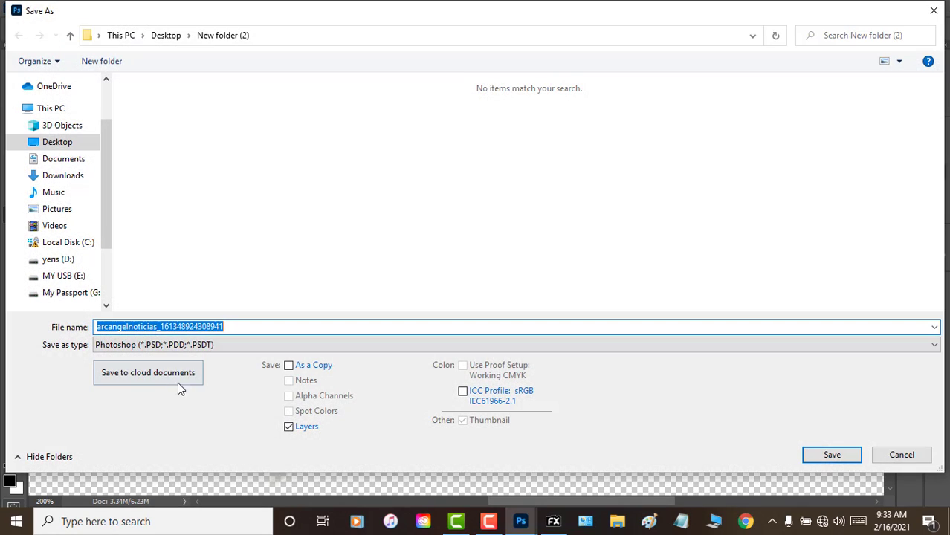
click(135, 327)
drag(128, 327, 366, 329)
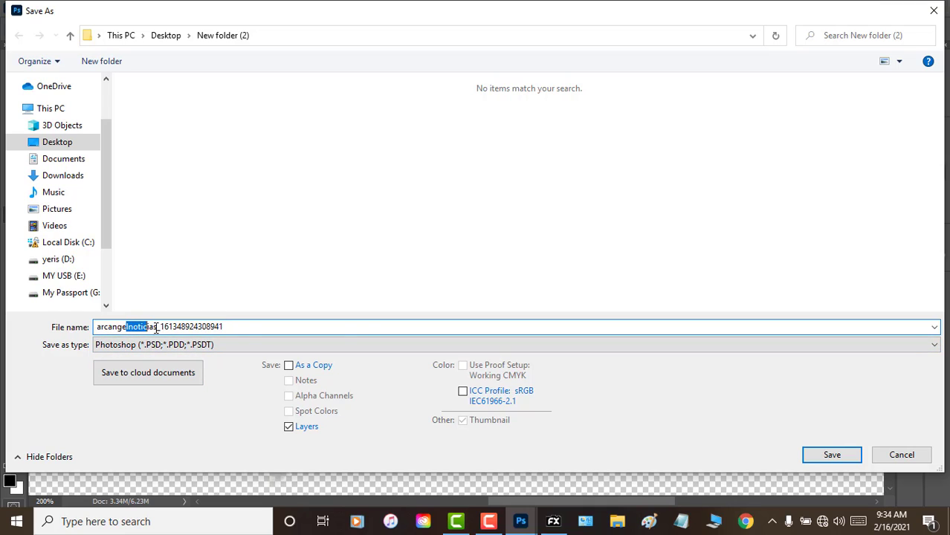
key(BackSpace)
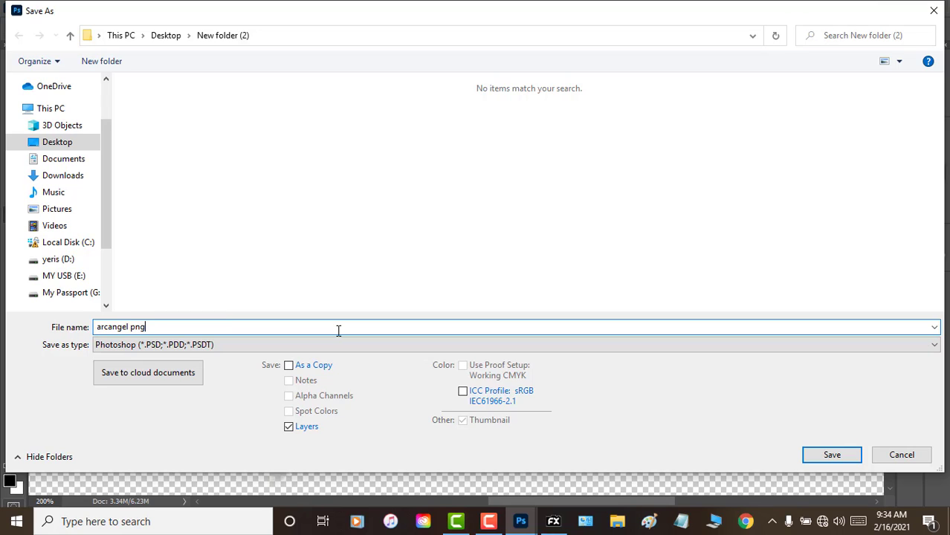
Save arcangel png.psd into the D:\new 2021 PSDs folder.
click(52, 261)
scroll(424, 283, down, 1)
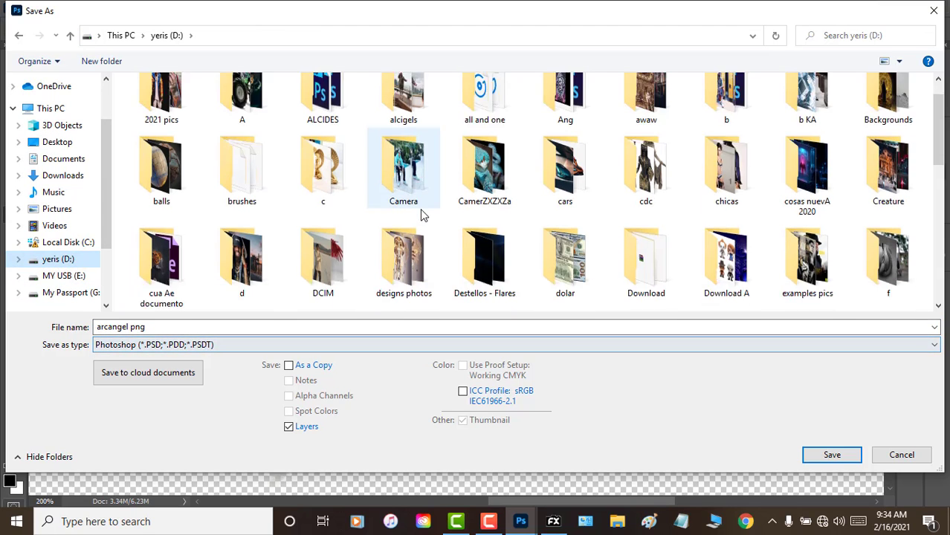
scroll(425, 220, down, 4)
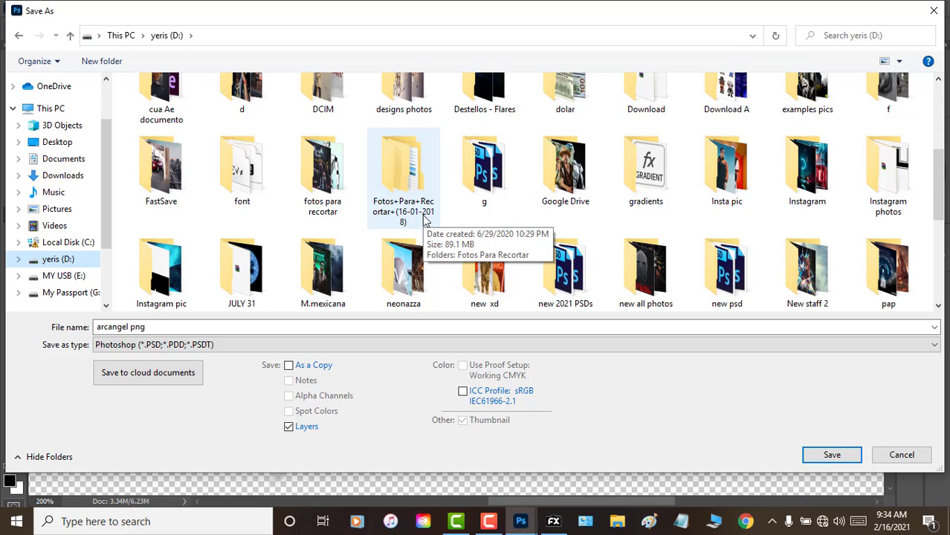
scroll(424, 217, up, 1)
scroll(425, 220, down, 3)
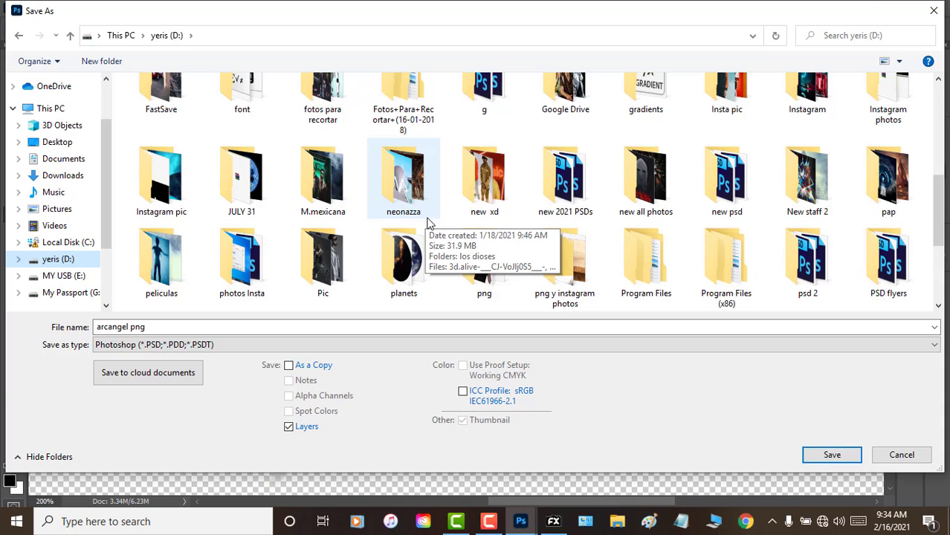
double_click(565, 179)
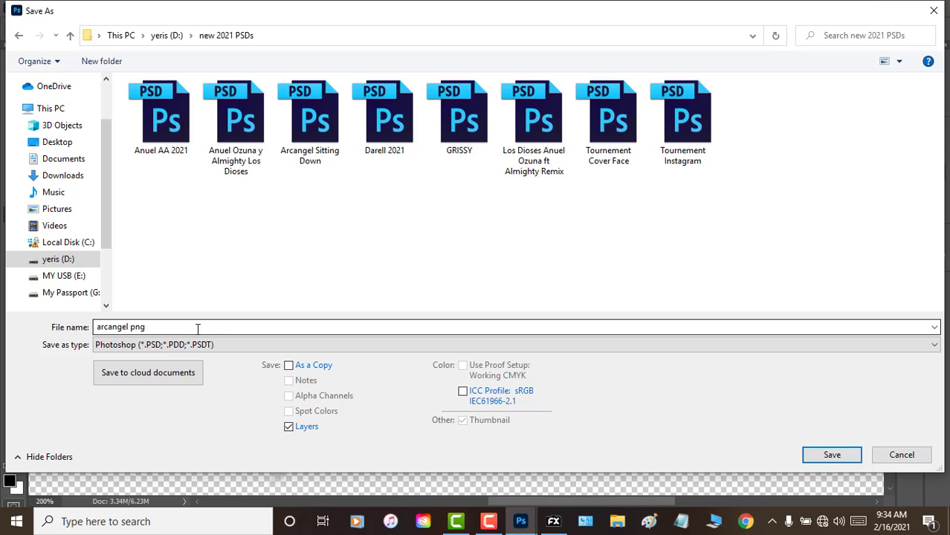
click(832, 455)
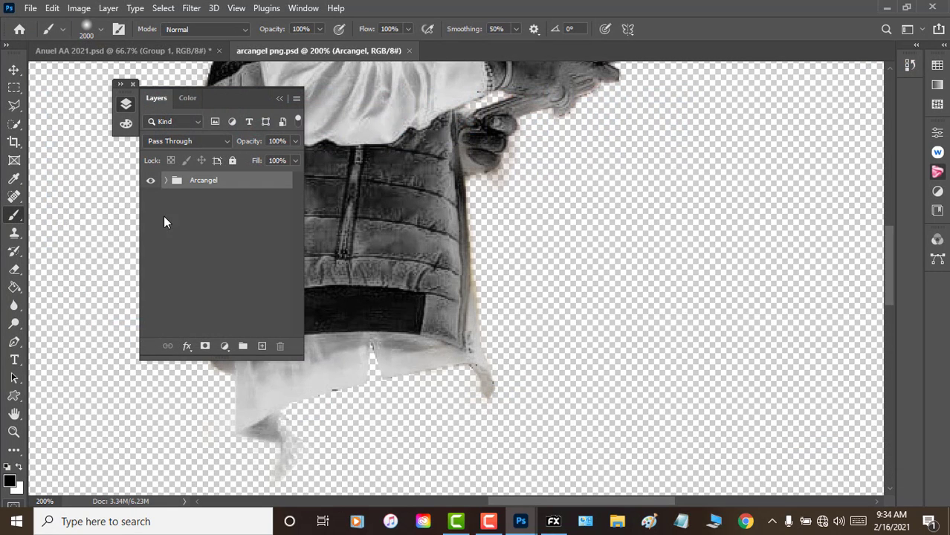
Zoom in on the man's face and chin.
click(14, 432)
scroll(318, 284, up, 3)
scroll(356, 284, up, 3)
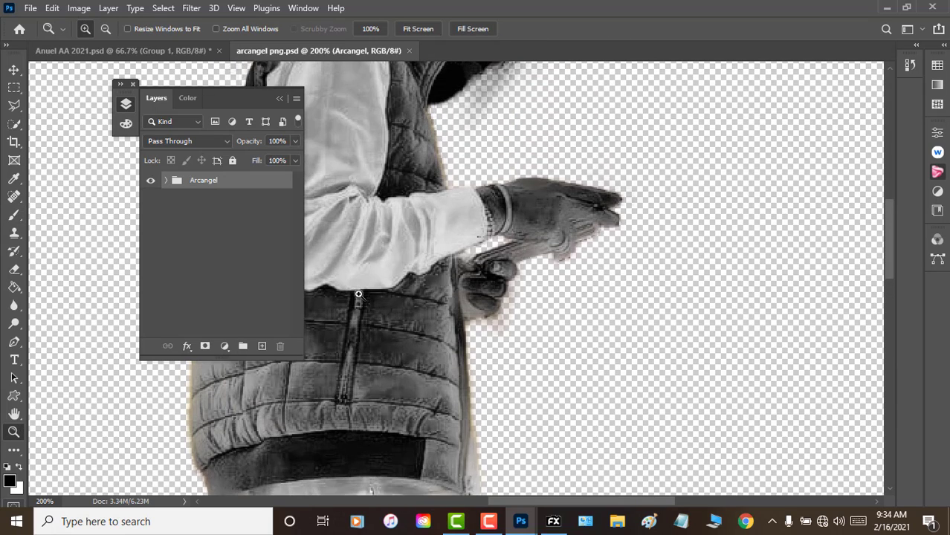
scroll(361, 294, up, 3)
scroll(361, 294, up, 2)
click(483, 230)
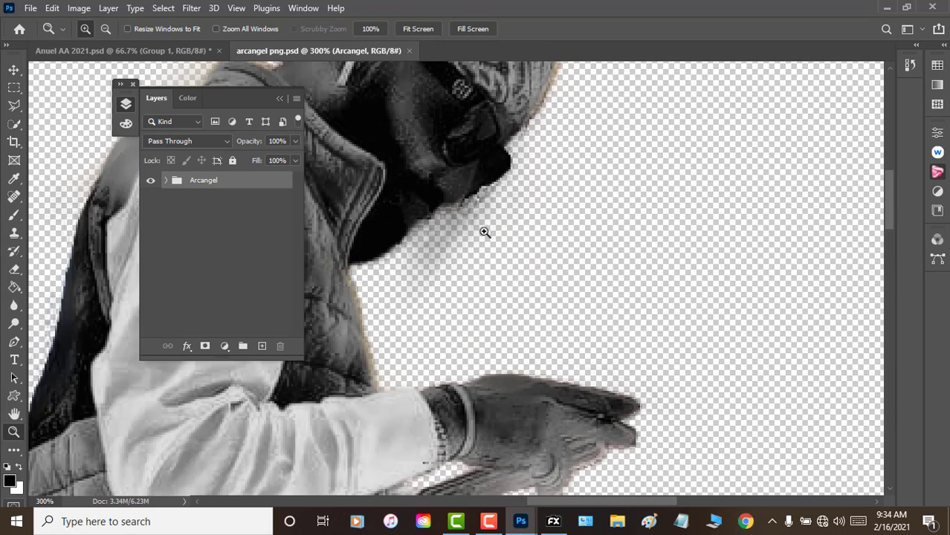
scroll(472, 268, up, 2)
scroll(471, 267, up, 1)
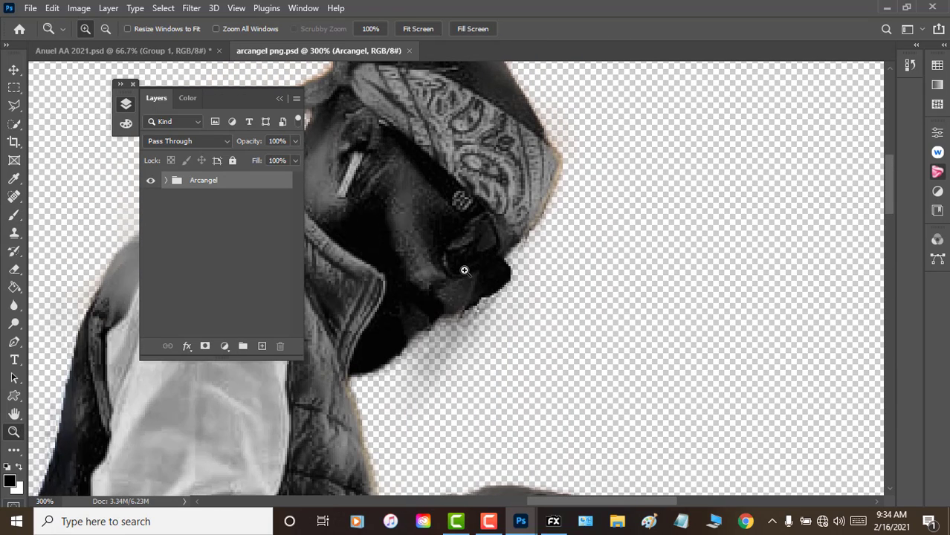
Try a lasso selection along the chin, target the layer masks, then deselect.
click(15, 105)
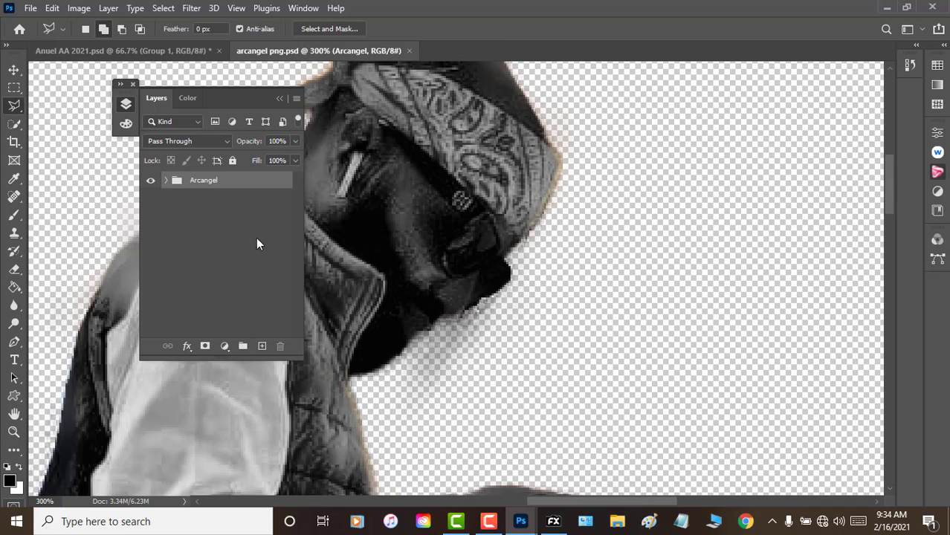
click(510, 287)
mouse_move(497, 305)
mouse_down()
mouse_move(465, 334)
mouse_move(441, 326)
mouse_move(425, 338)
mouse_move(403, 365)
mouse_move(418, 398)
mouse_move(490, 415)
mouse_move(517, 332)
mouse_move(512, 311)
mouse_up()
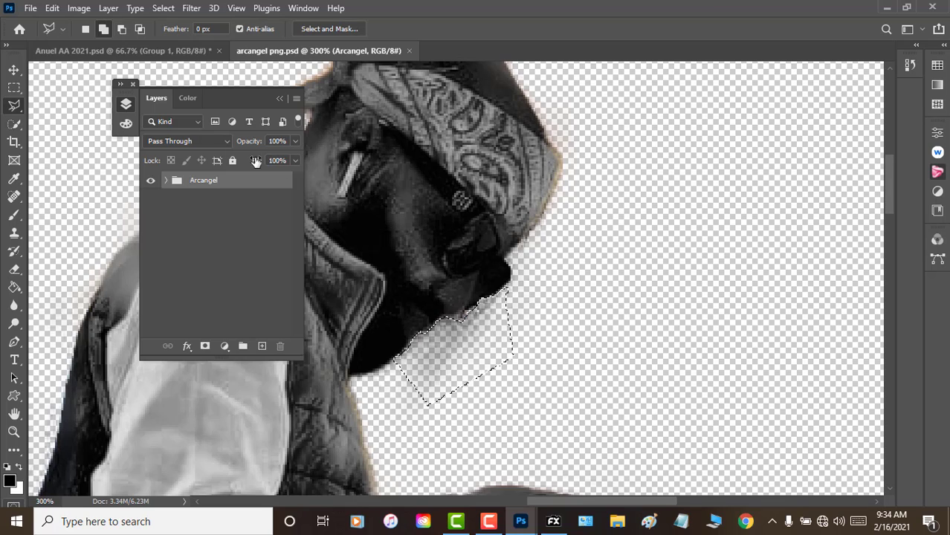
click(166, 180)
click(218, 203)
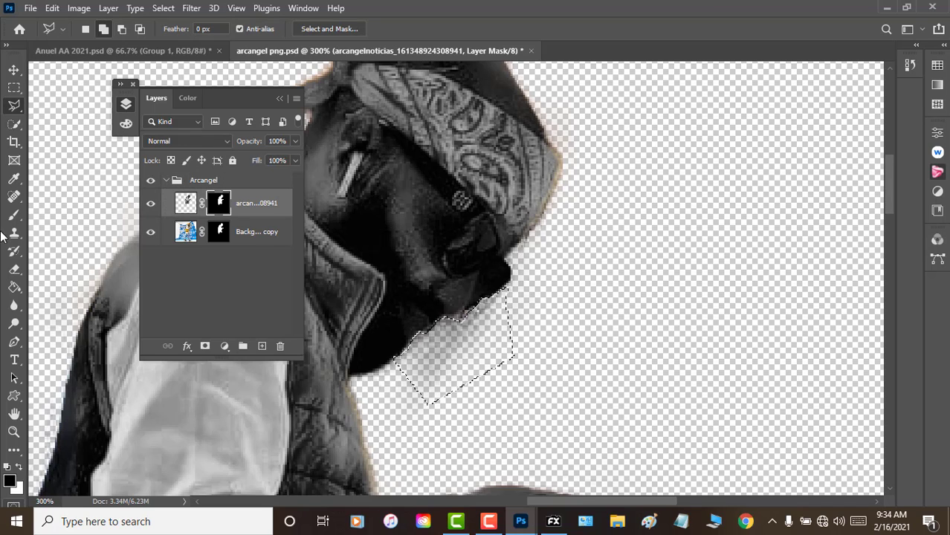
key(b)
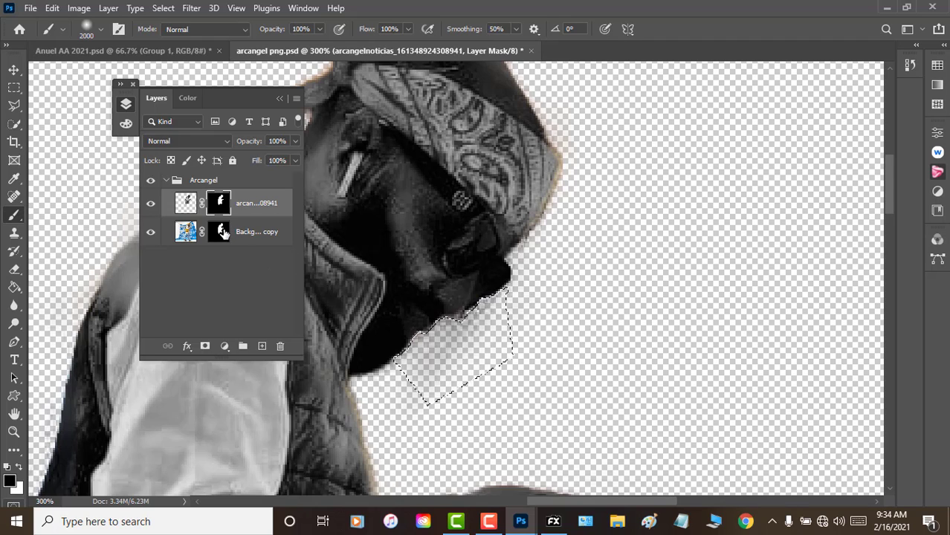
click(219, 232)
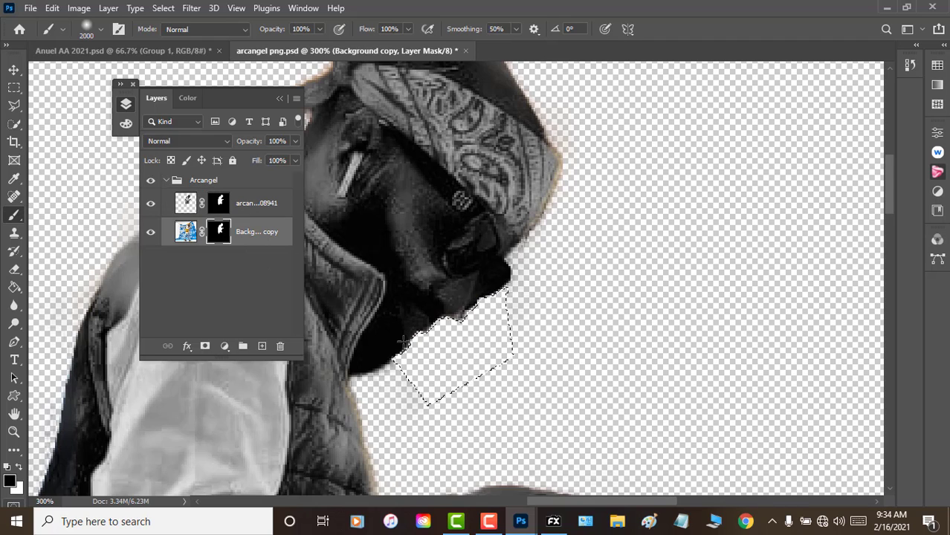
key(ctrl+d)
Polygon-select the grey leftover under the chin and paint it out on the Background copy mask.
click(15, 105)
click(433, 350)
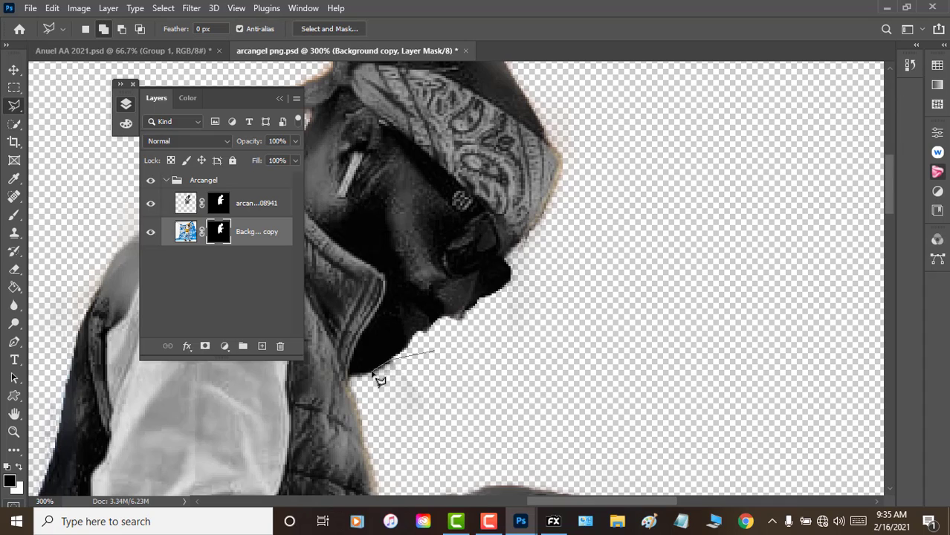
click(351, 376)
click(362, 386)
click(375, 431)
click(419, 435)
click(431, 356)
key(b)
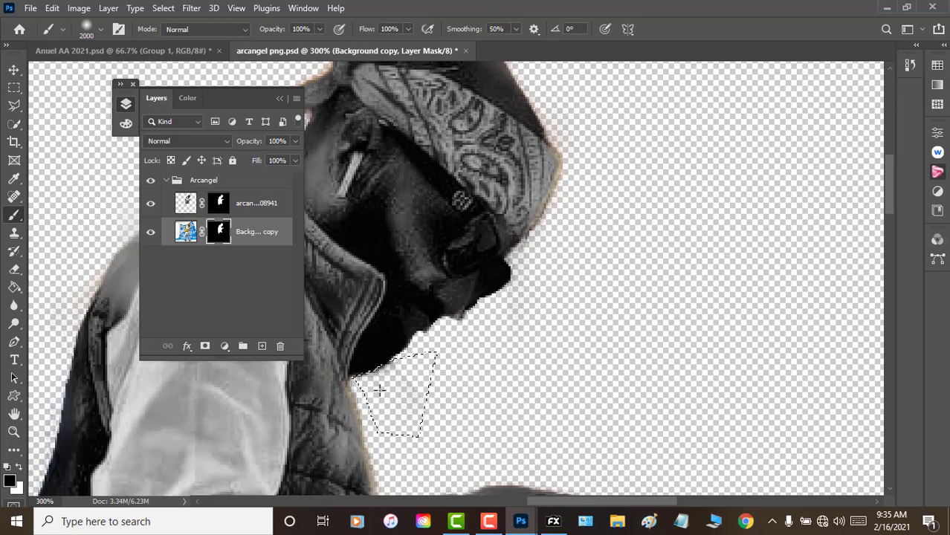
click(379, 390)
click(219, 201)
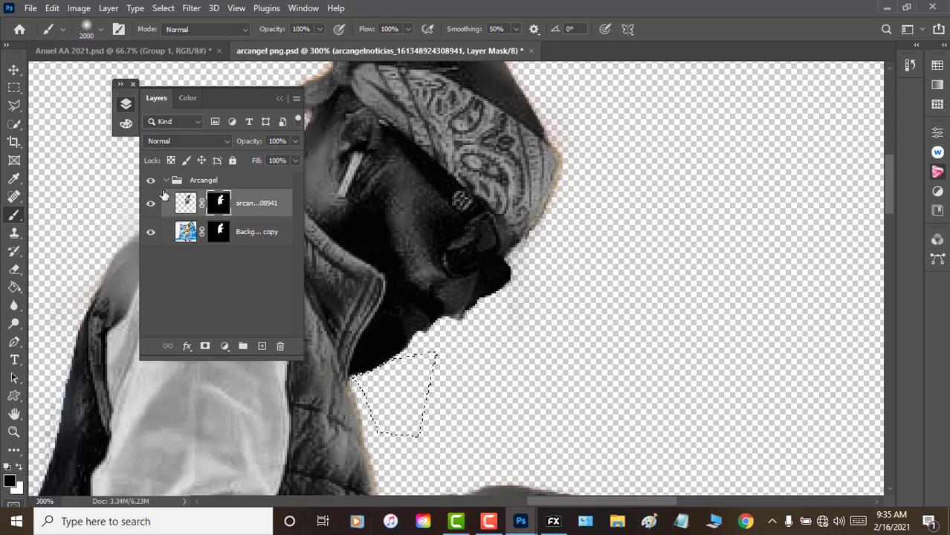
click(14, 87)
Deselect, set the top arcangel layer's blend mode to Luminosity, and choose the Mixer Brush.
click(49, 104)
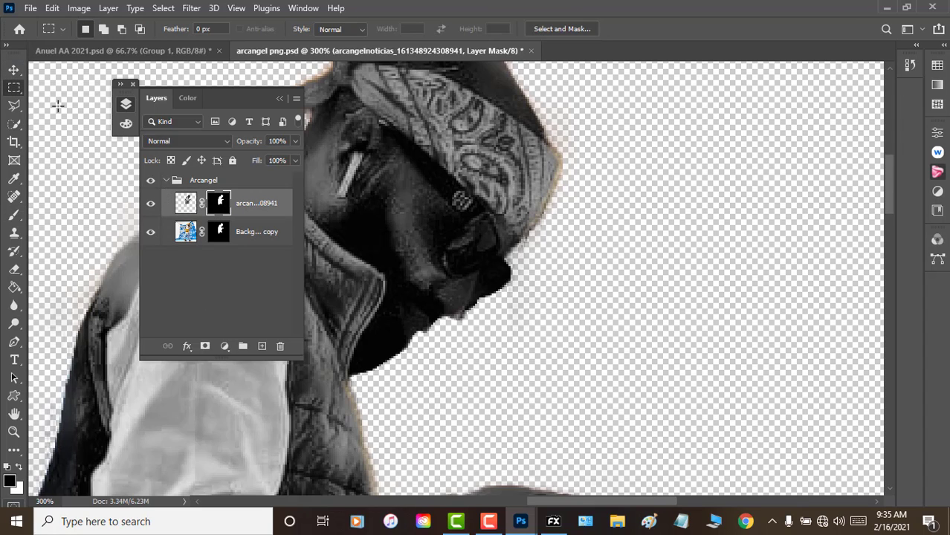
click(185, 141)
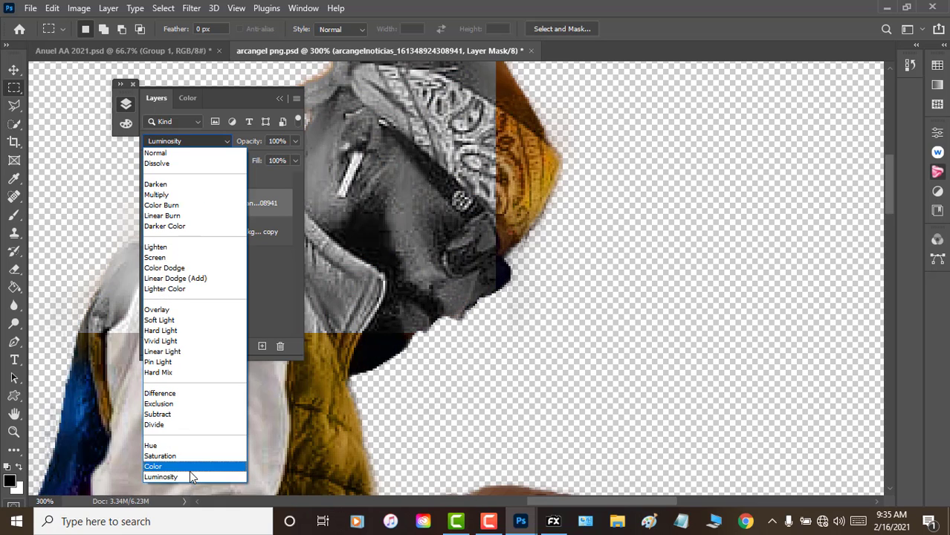
click(190, 468)
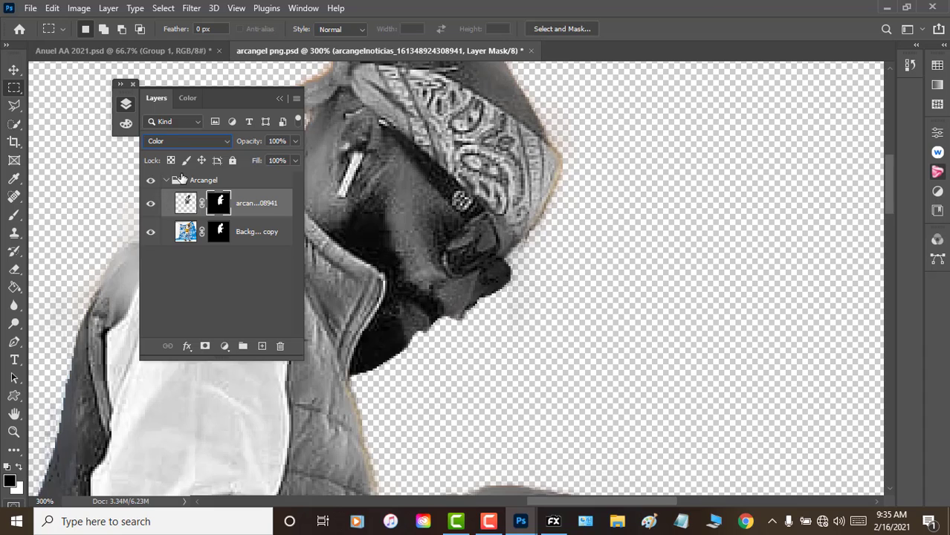
key(Down)
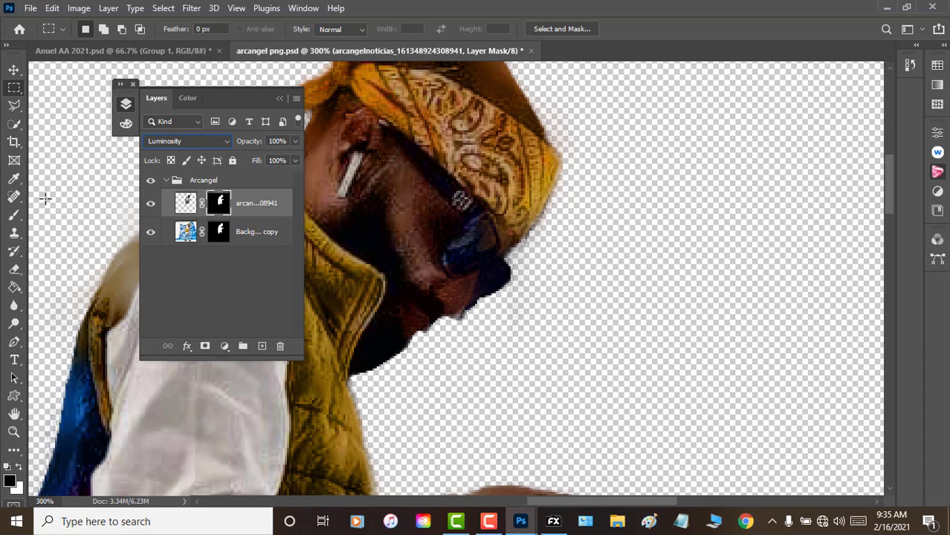
click(14, 215)
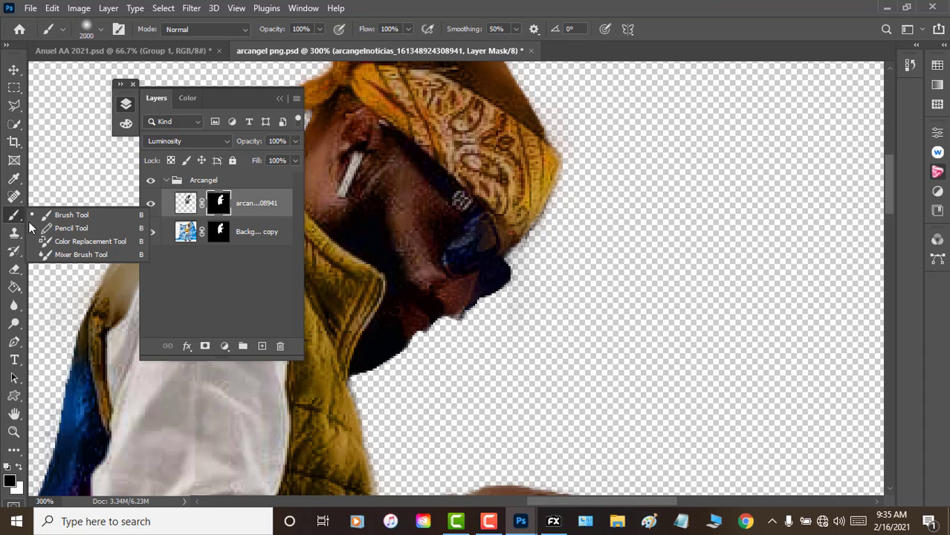
click(66, 254)
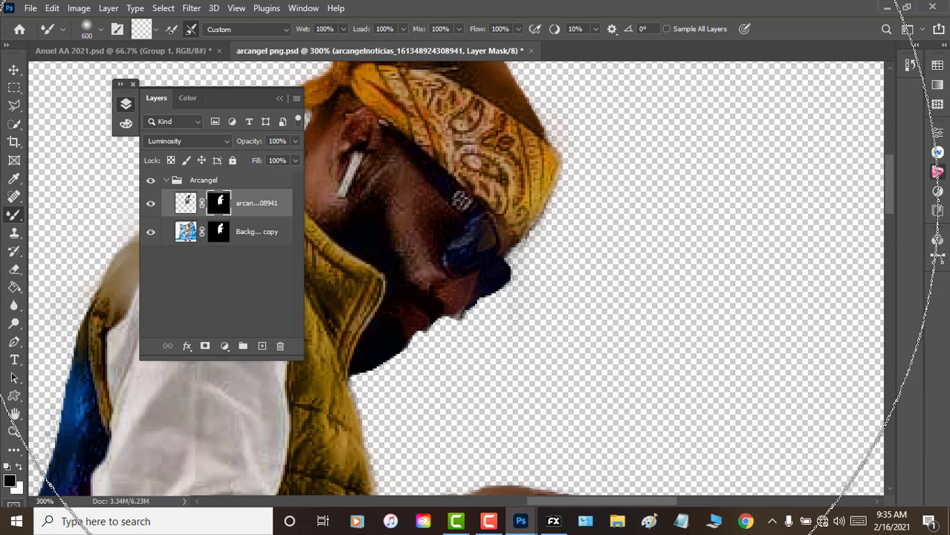
With a size-100 mixer brush on the top layer, blend the cheek, ear, hair-bandana edge and lower cheek.
key(bracketleft)
key(bracketleft)
key(bracketleft)
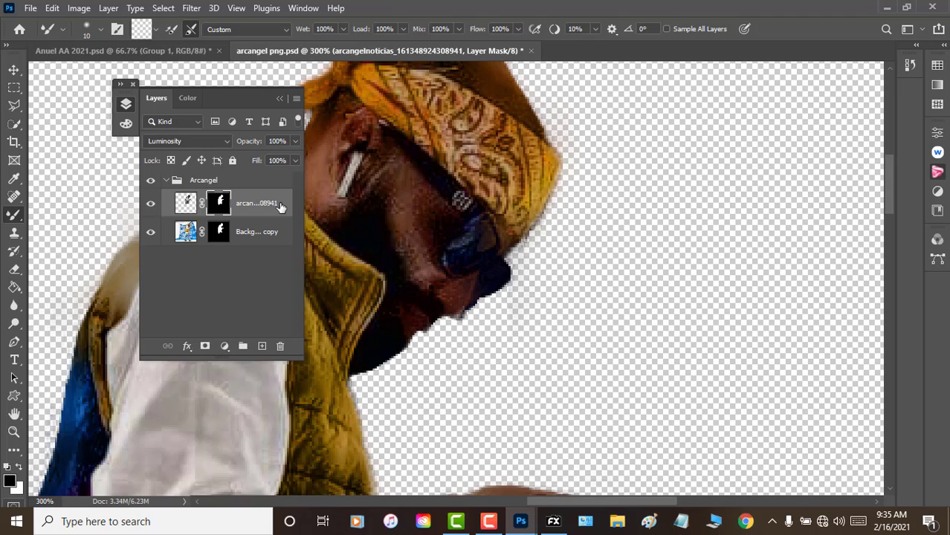
click(187, 203)
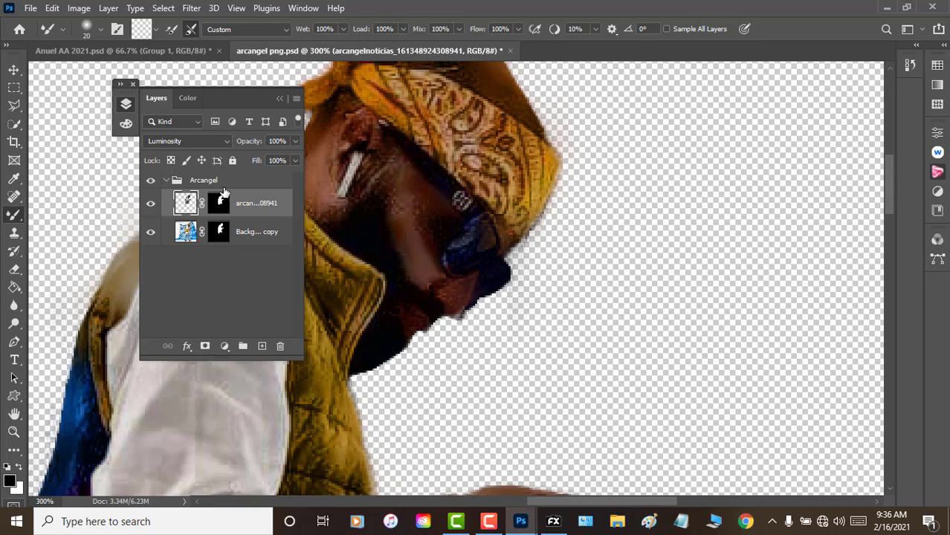
mouse_move(413, 213)
mouse_down()
mouse_move(401, 179)
mouse_move(419, 236)
mouse_move(414, 227)
mouse_move(437, 214)
mouse_move(444, 291)
mouse_move(459, 290)
mouse_move(450, 295)
mouse_move(371, 255)
mouse_move(363, 216)
mouse_move(430, 278)
mouse_move(381, 177)
mouse_move(364, 183)
mouse_move(378, 157)
mouse_move(374, 176)
mouse_move(350, 190)
mouse_move(362, 184)
mouse_up()
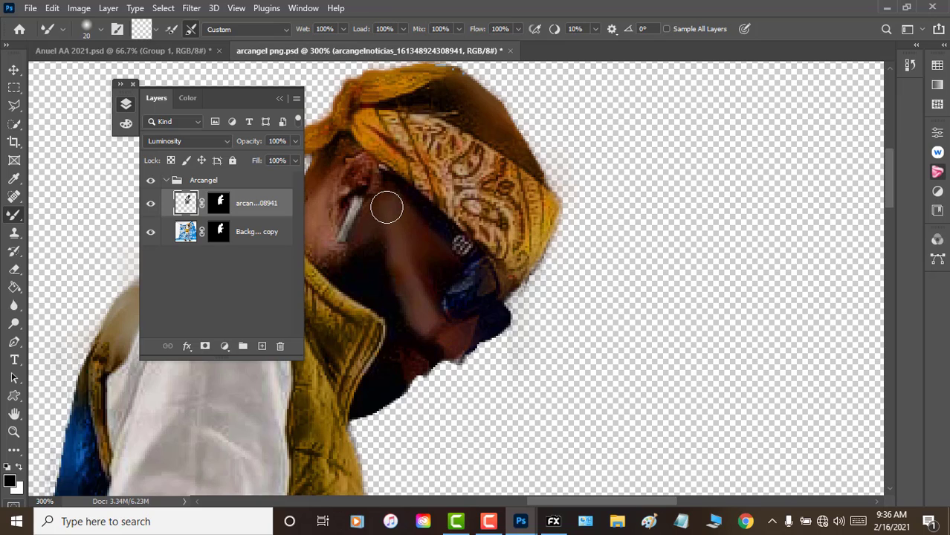
drag(386, 205, 367, 154)
click(280, 99)
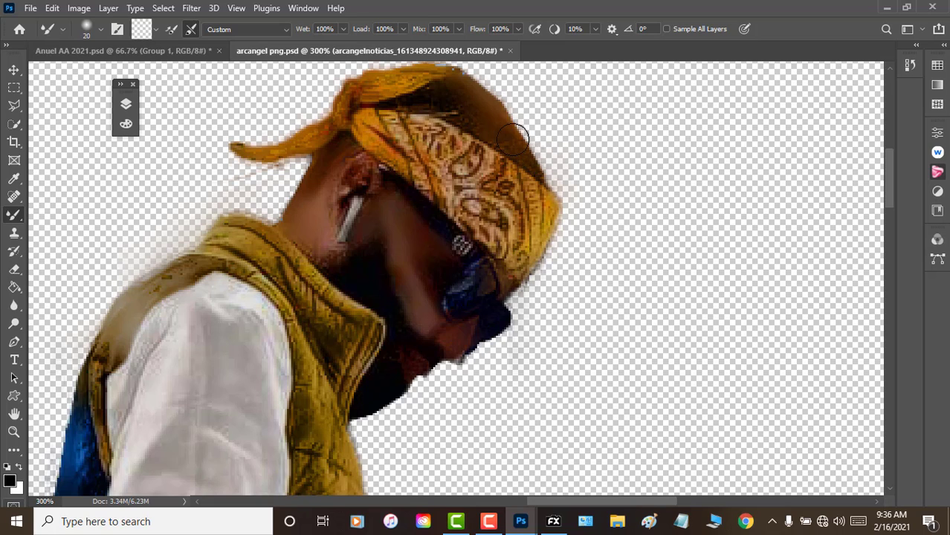
mouse_move(526, 147)
mouse_down()
mouse_move(452, 99)
mouse_move(435, 100)
mouse_move(475, 104)
mouse_move(460, 89)
mouse_move(458, 99)
mouse_move(437, 96)
mouse_move(464, 110)
mouse_up()
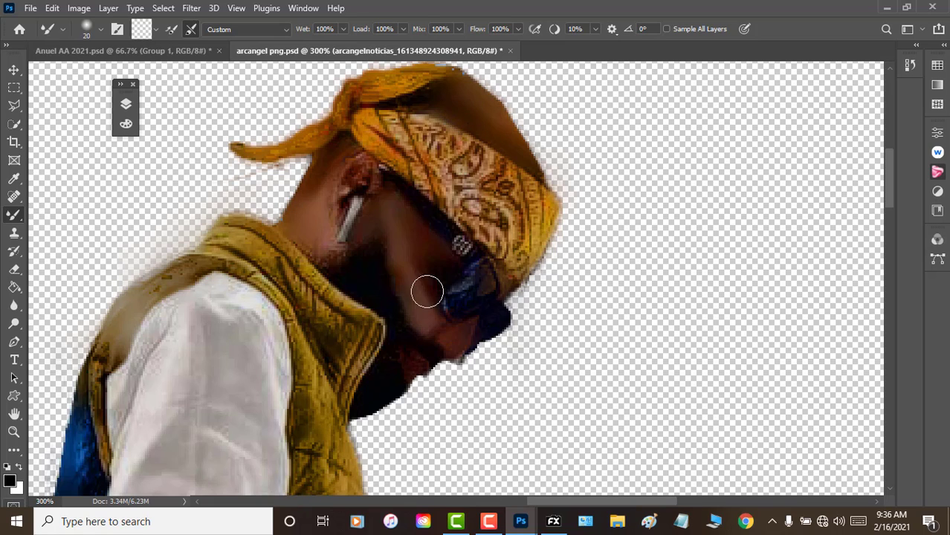
mouse_move(427, 291)
mouse_down()
mouse_move(415, 261)
mouse_move(426, 269)
mouse_up()
mouse_move(418, 318)
mouse_down()
mouse_move(458, 336)
mouse_move(439, 337)
mouse_up()
Mixer-brush the knuckles on the back of the hand and the lower fist to smooth them.
scroll(439, 337, down, 2)
scroll(446, 319, down, 2)
scroll(636, 419, down, 2)
scroll(580, 401, down, 2)
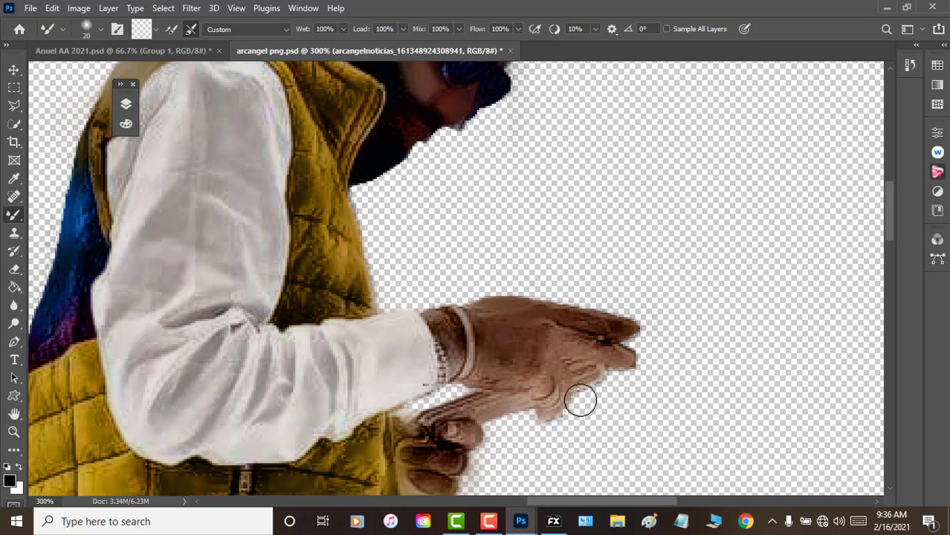
mouse_move(580, 401)
mouse_down()
mouse_move(502, 377)
mouse_move(524, 364)
mouse_move(519, 328)
mouse_move(487, 313)
mouse_move(625, 328)
mouse_move(584, 318)
mouse_move(610, 325)
mouse_move(592, 323)
mouse_move(623, 357)
mouse_move(615, 343)
mouse_move(613, 352)
mouse_up()
mouse_move(439, 455)
mouse_down()
mouse_move(450, 334)
mouse_move(461, 342)
mouse_move(444, 325)
mouse_move(444, 339)
mouse_up()
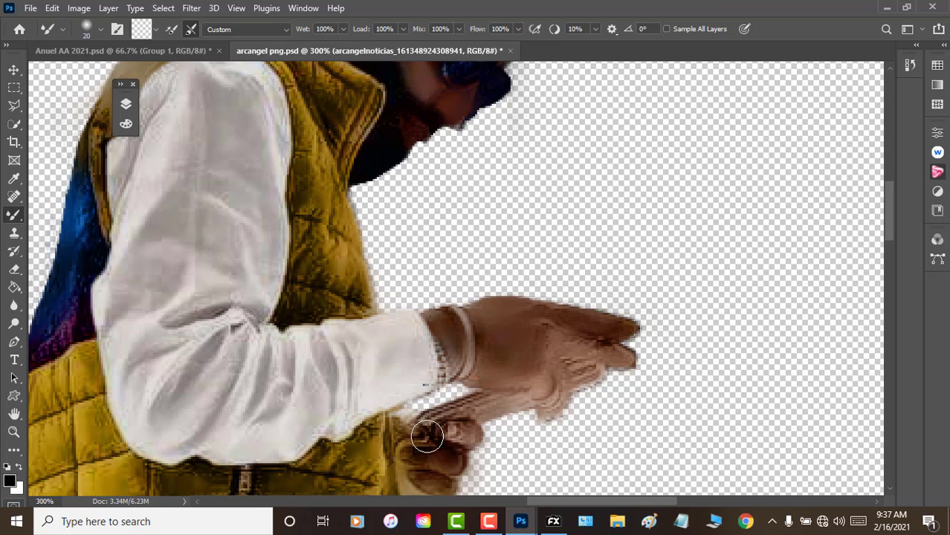
scroll(427, 437, down, 2)
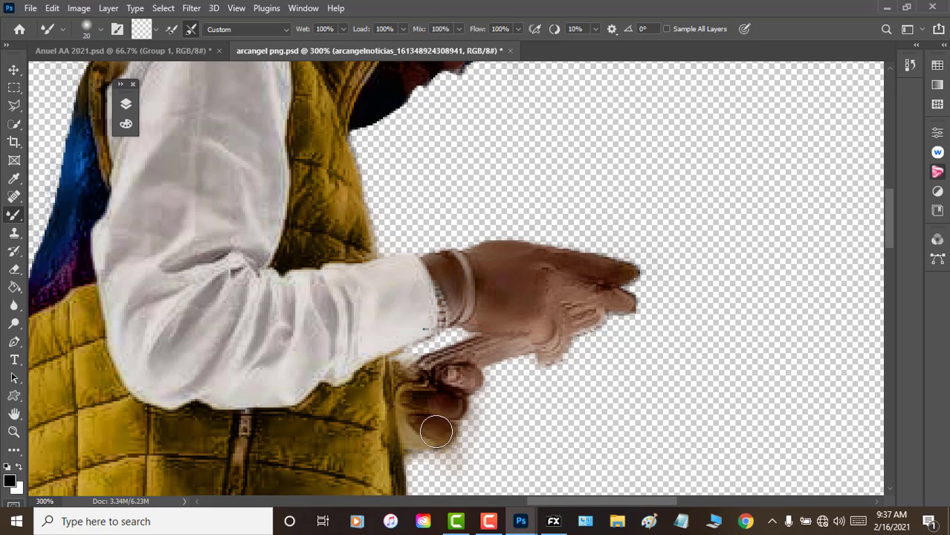
Zoom out to 50% to view the whole Arcangel cutout.
click(14, 434)
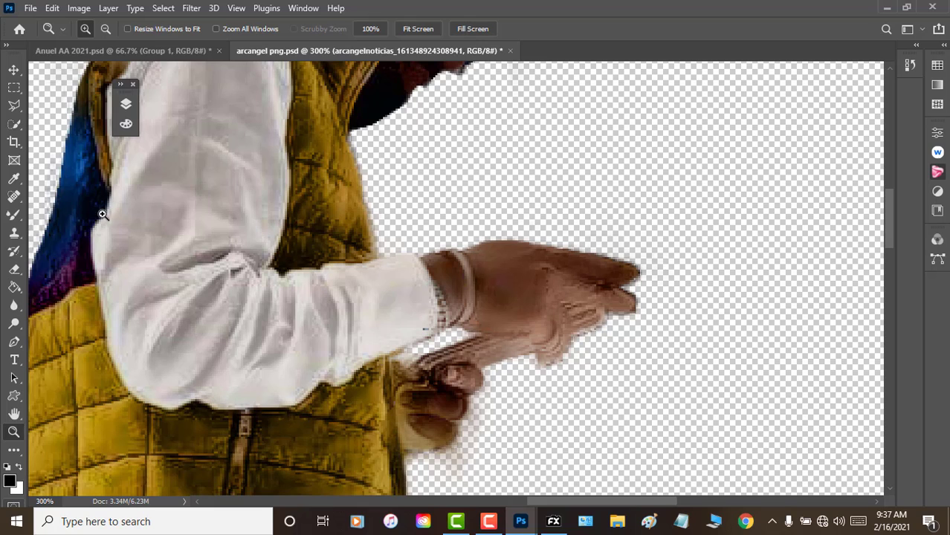
click(105, 29)
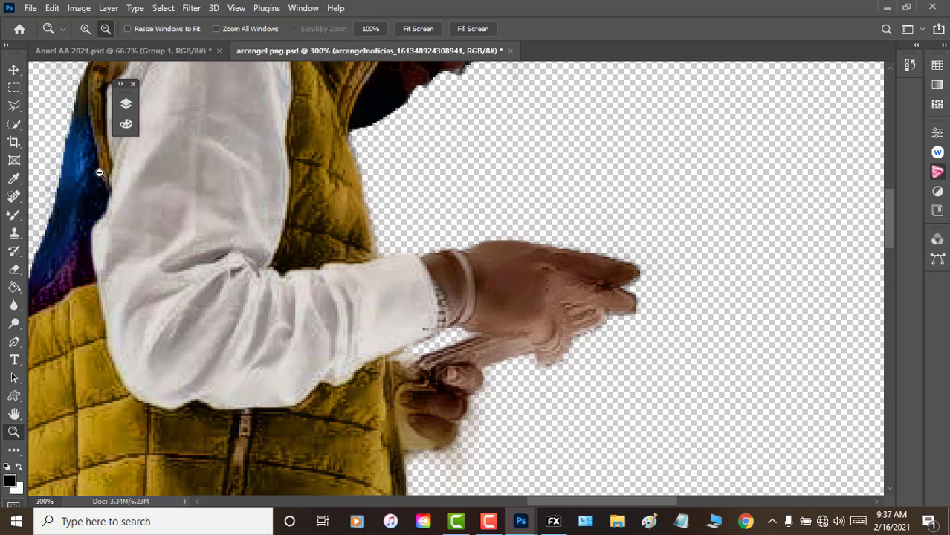
click(103, 171)
click(103, 171)
click(106, 176)
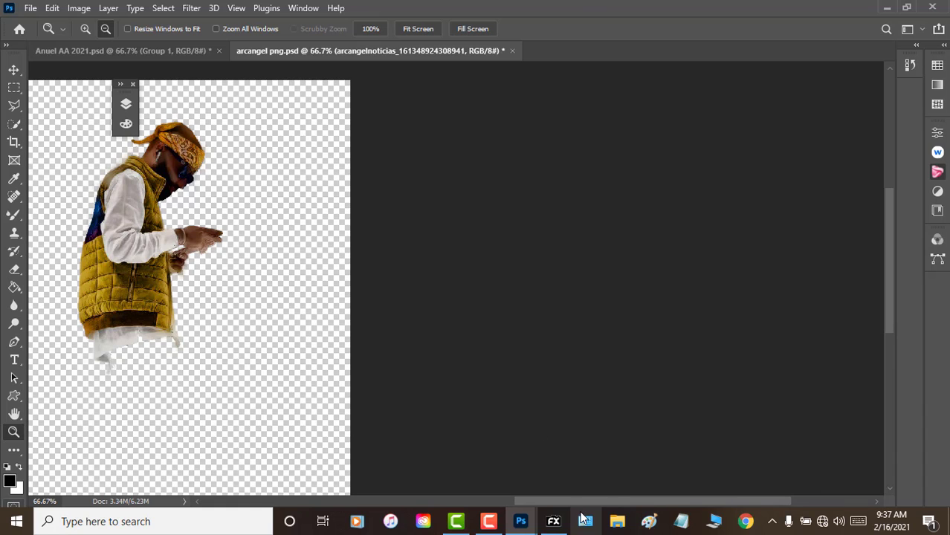
drag(595, 502, 536, 503)
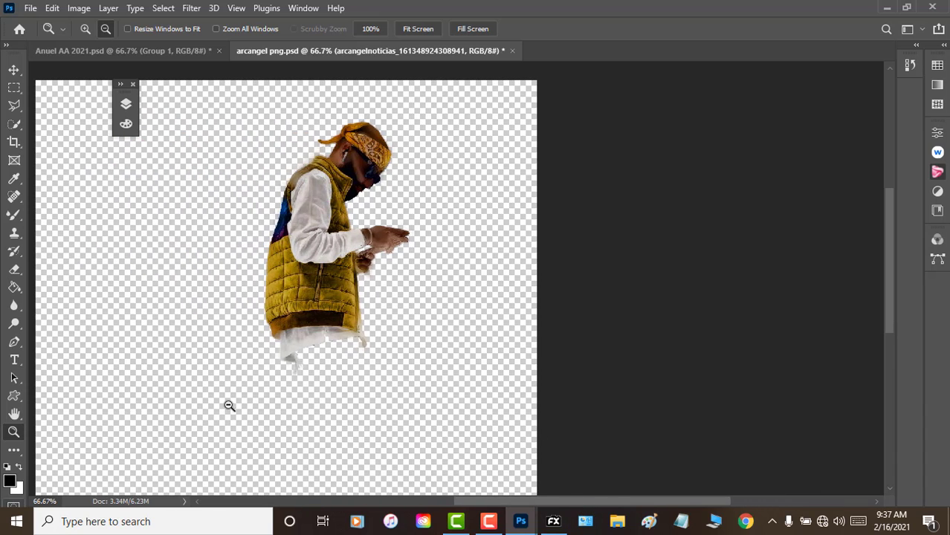
click(229, 405)
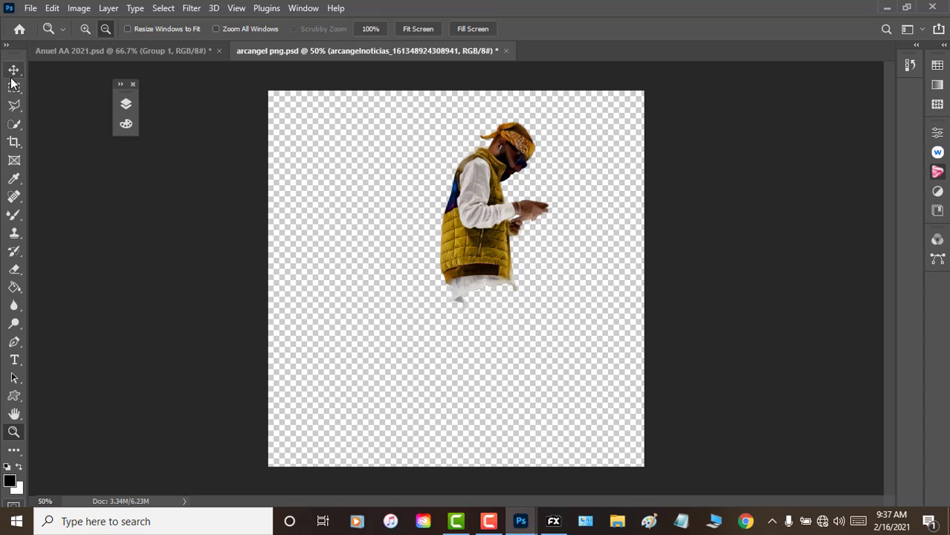
With the Move tool active, return to the Anuel AA 2021 document.
click(13, 69)
click(140, 50)
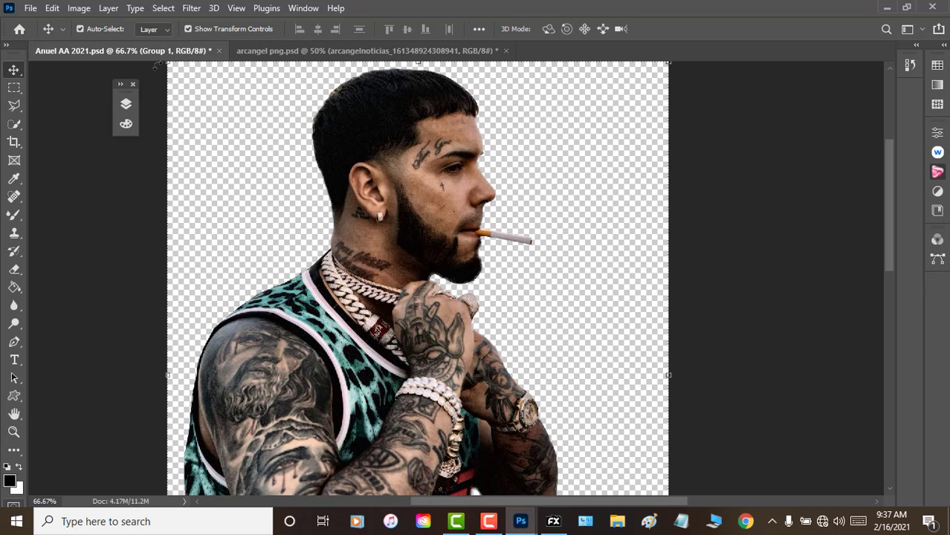
click(262, 52)
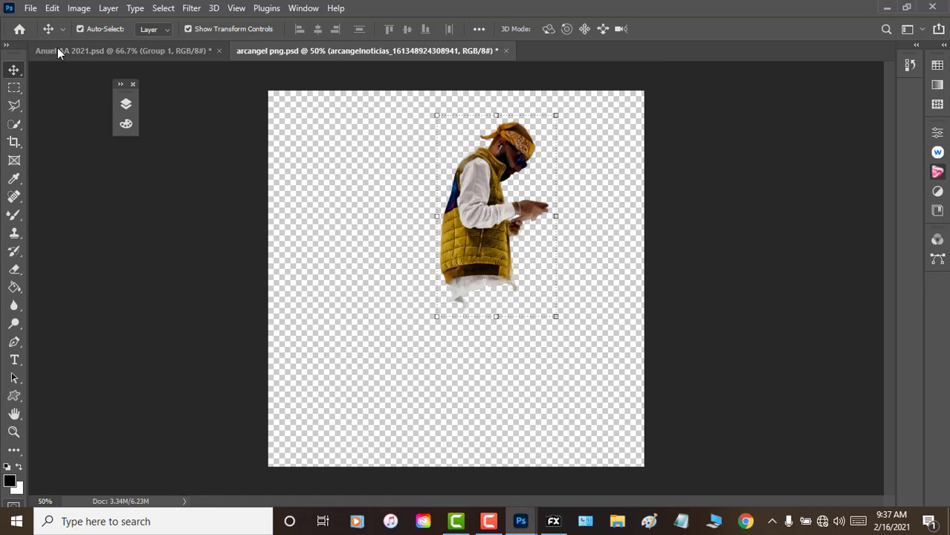
click(30, 8)
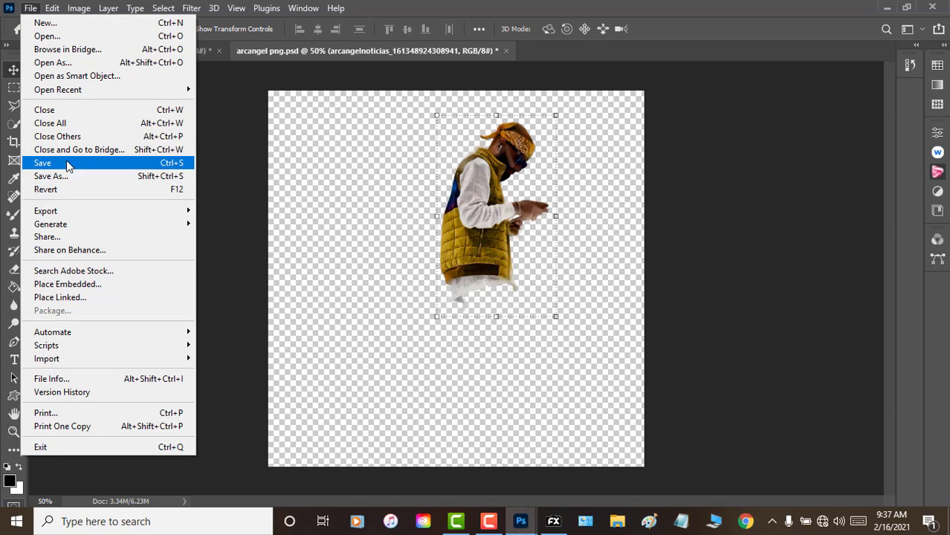
click(238, 192)
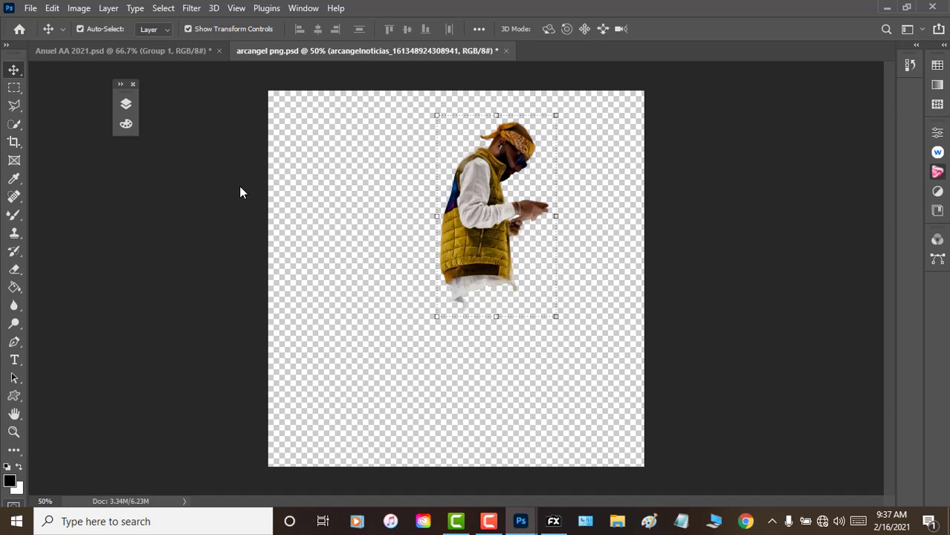
click(61, 52)
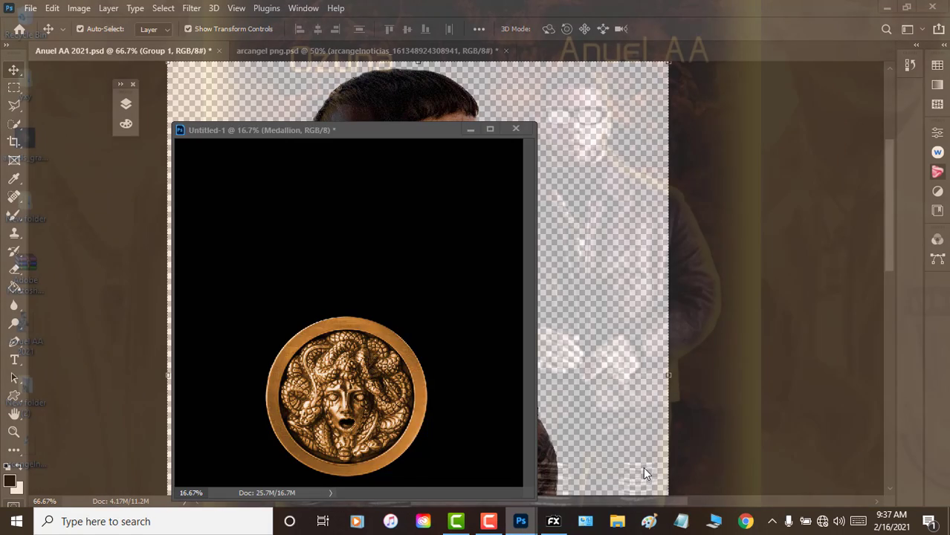
Dock the Untitled-1 Medallion composite as a tab and float the Anuel AA 2021 window.
click(643, 467)
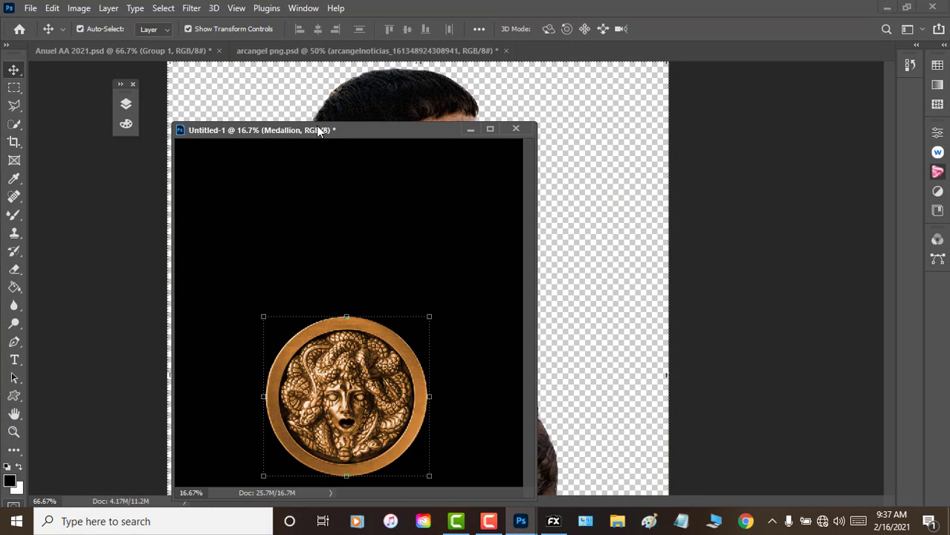
drag(319, 131, 498, 44)
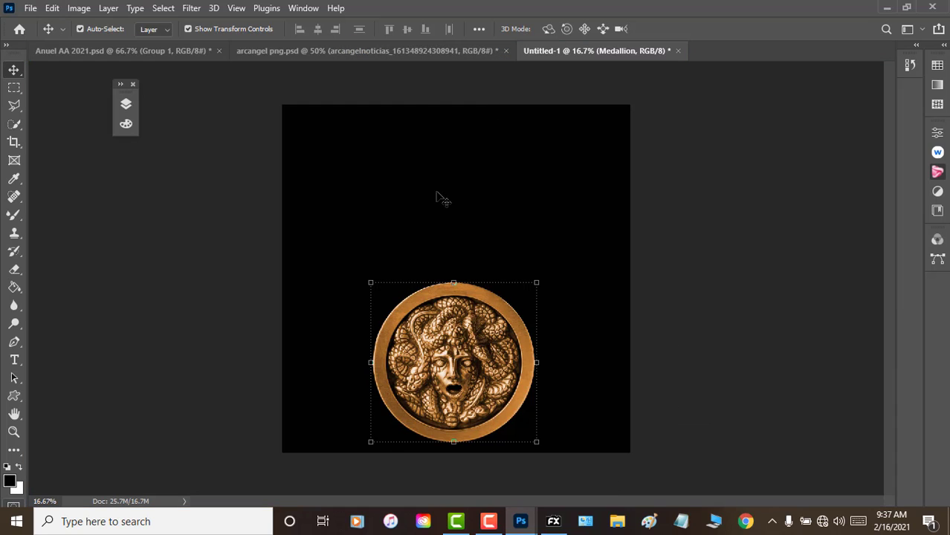
click(178, 281)
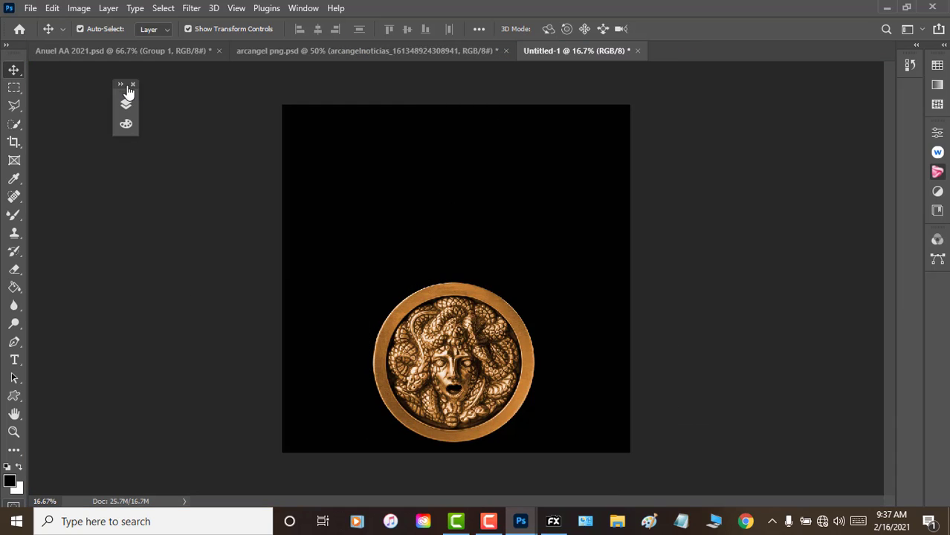
drag(89, 52, 220, 280)
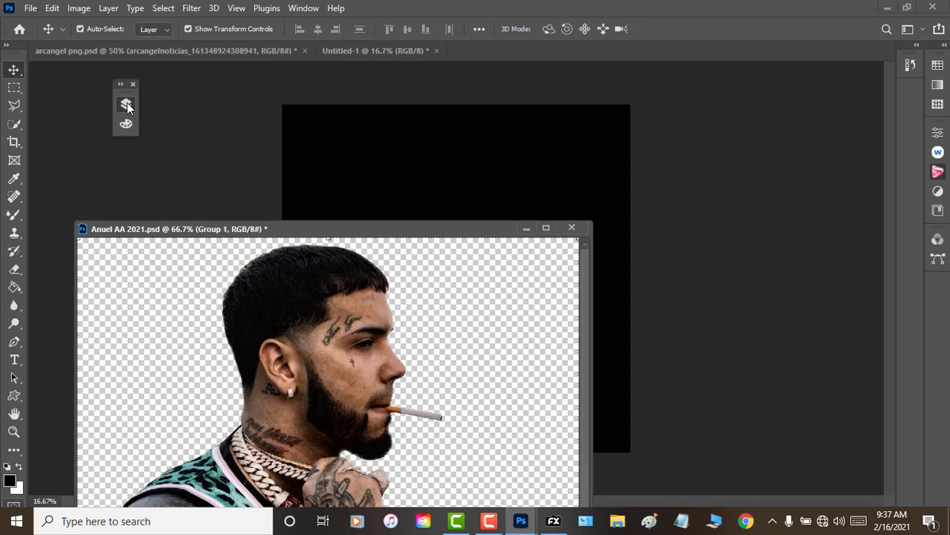
Drag Group 1 from Anuel AA 2021 onto the Untitled-1 canvas, above Medallion and Back.
click(126, 104)
click(167, 181)
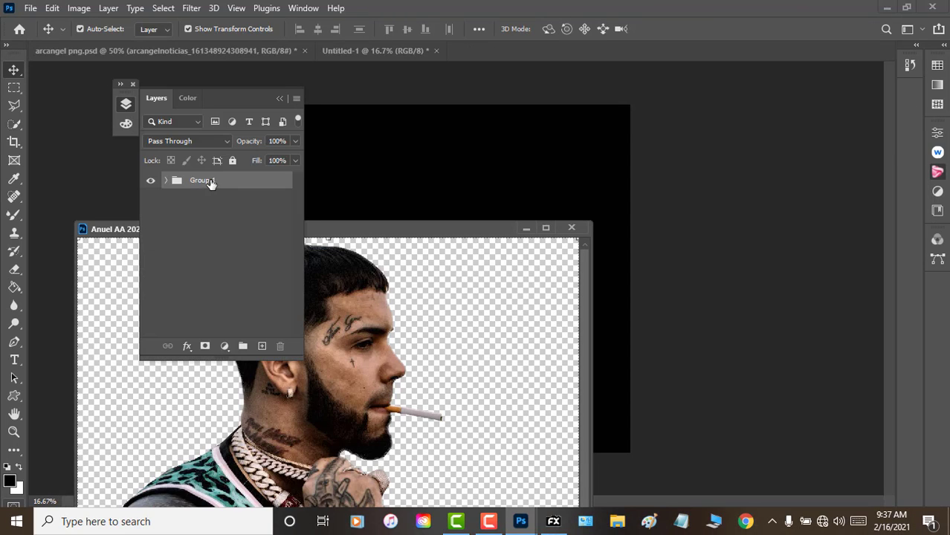
drag(212, 182, 444, 230)
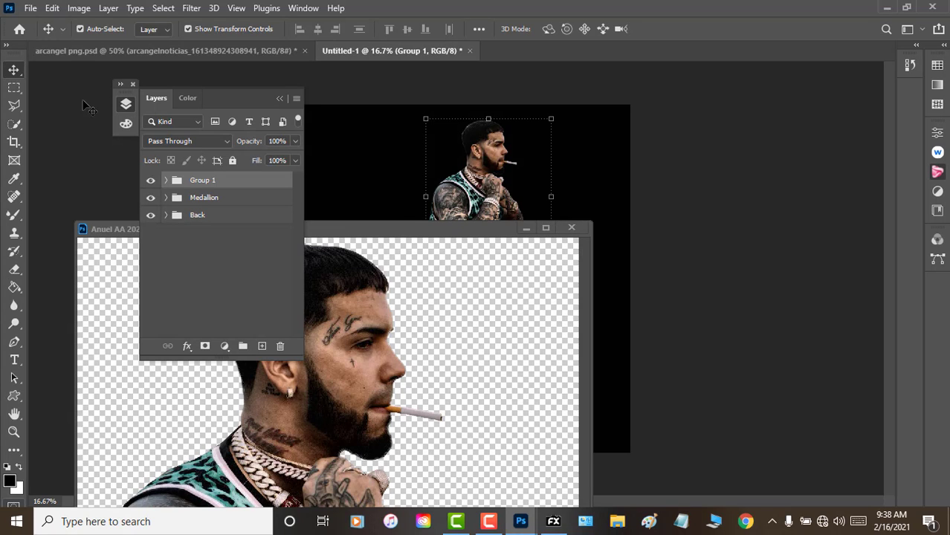
click(30, 7)
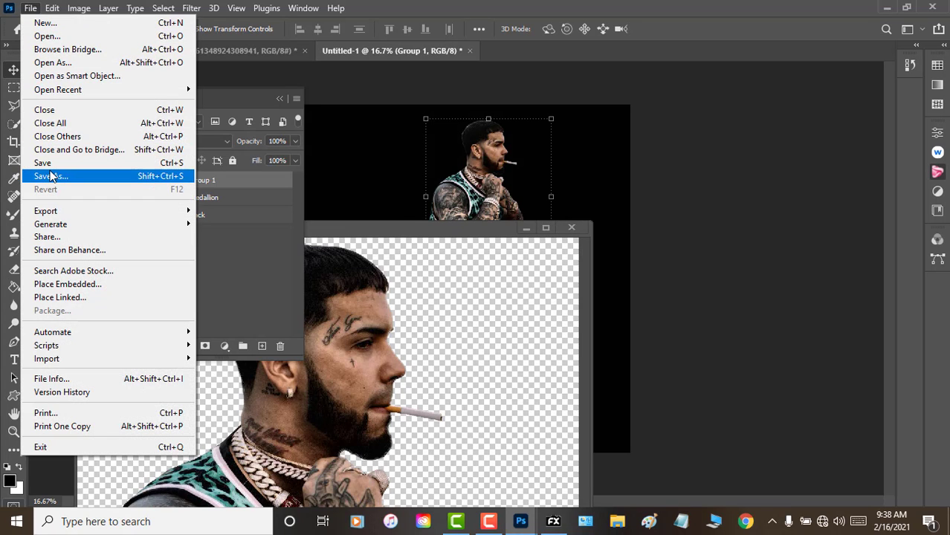
Save the composite as Photoshop file 'Anuel AA 2021 png' in the 2021 PSDs folder.
click(52, 177)
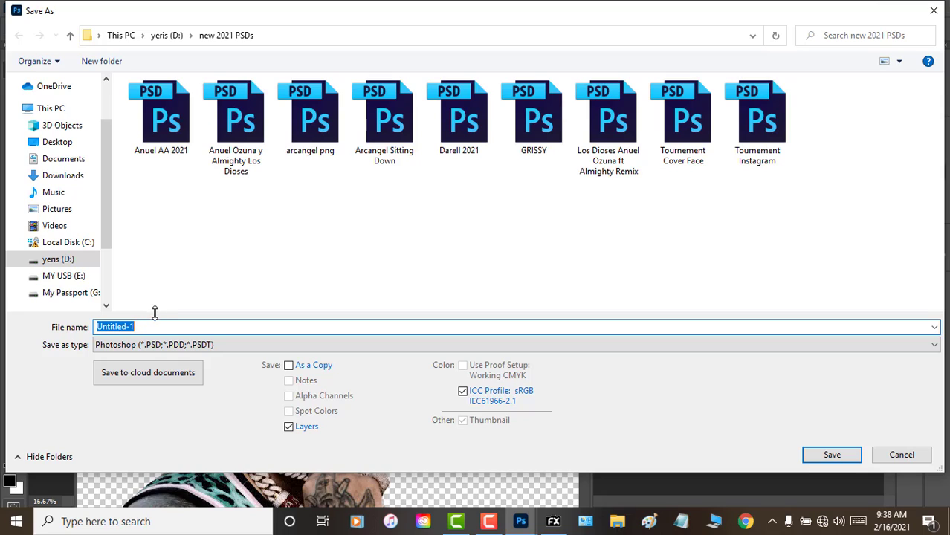
text(A)
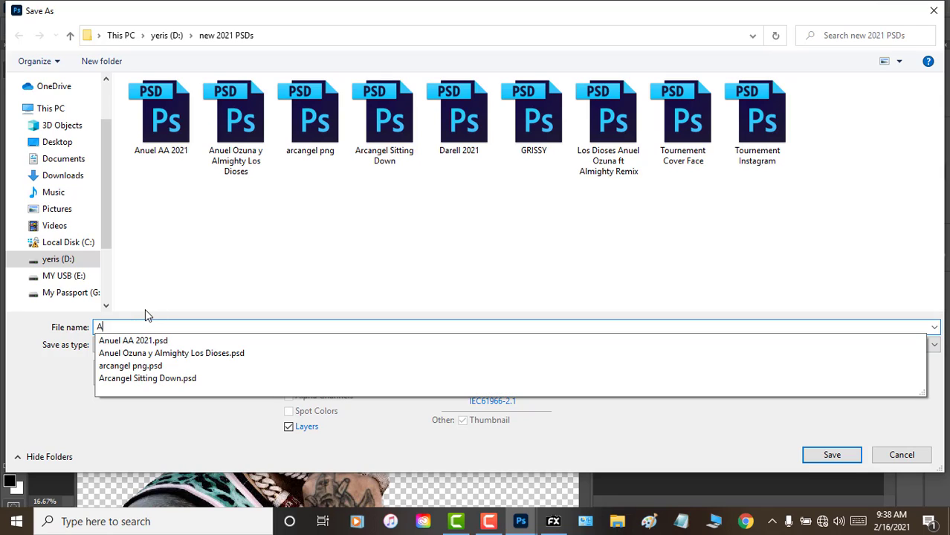
text(nuel)
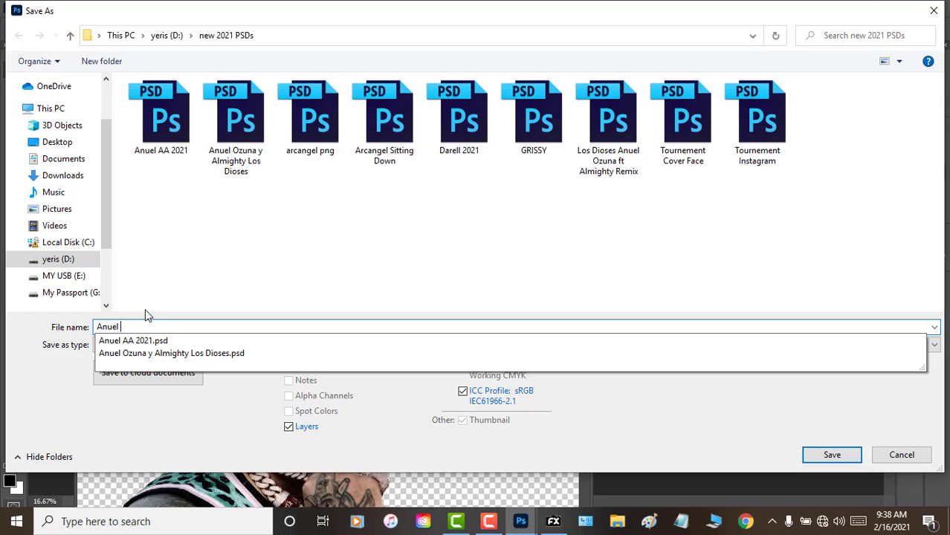
key(Down)
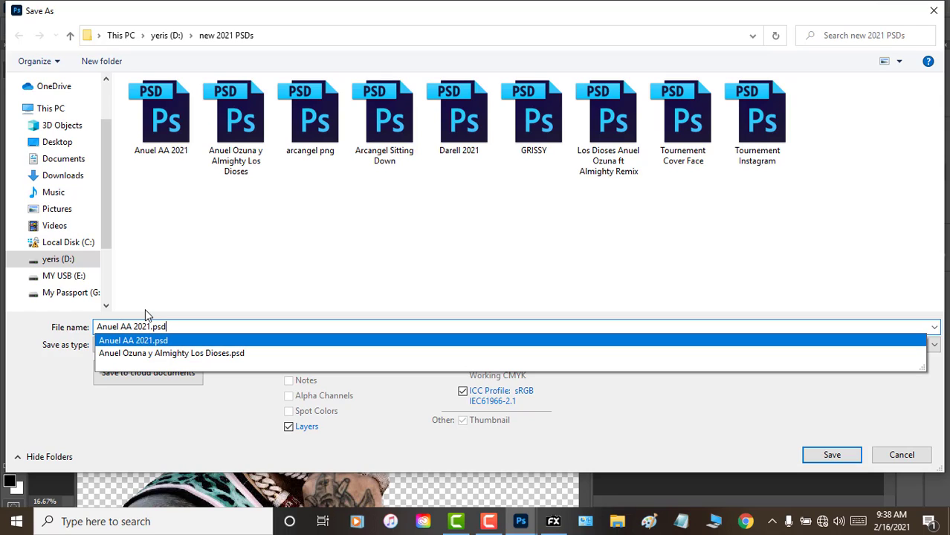
key(BackSpace)
key(BackSpace)
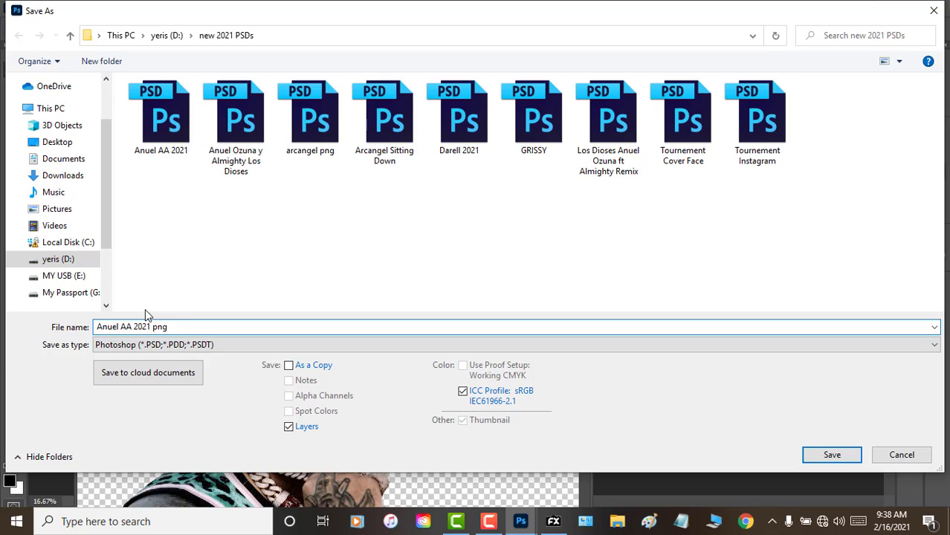
key(Return)
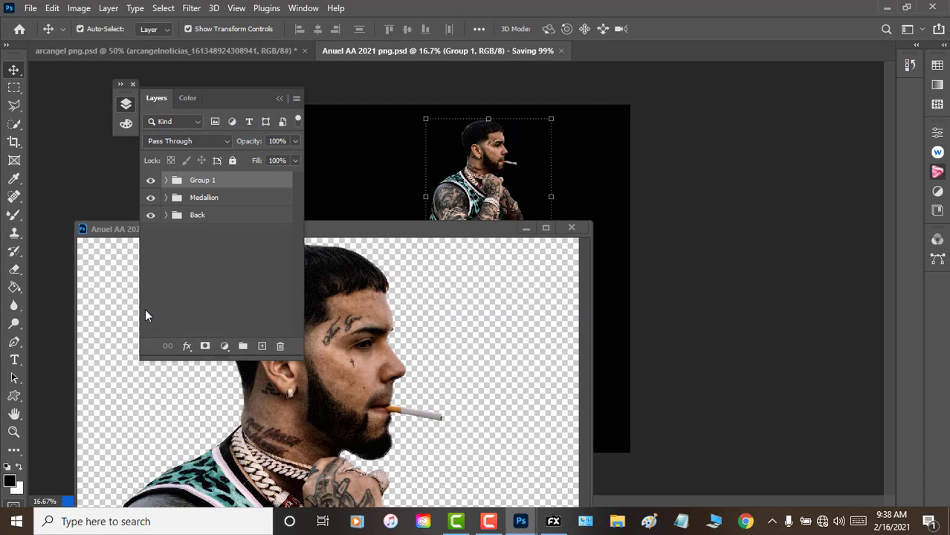
Close the floating duplicate without saving and rename Group 1 to Anuel.
click(572, 227)
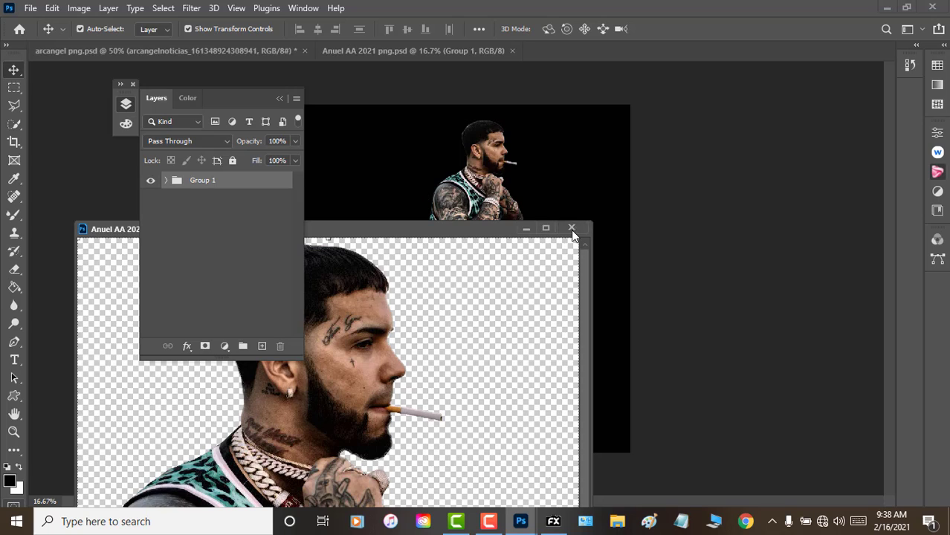
click(474, 204)
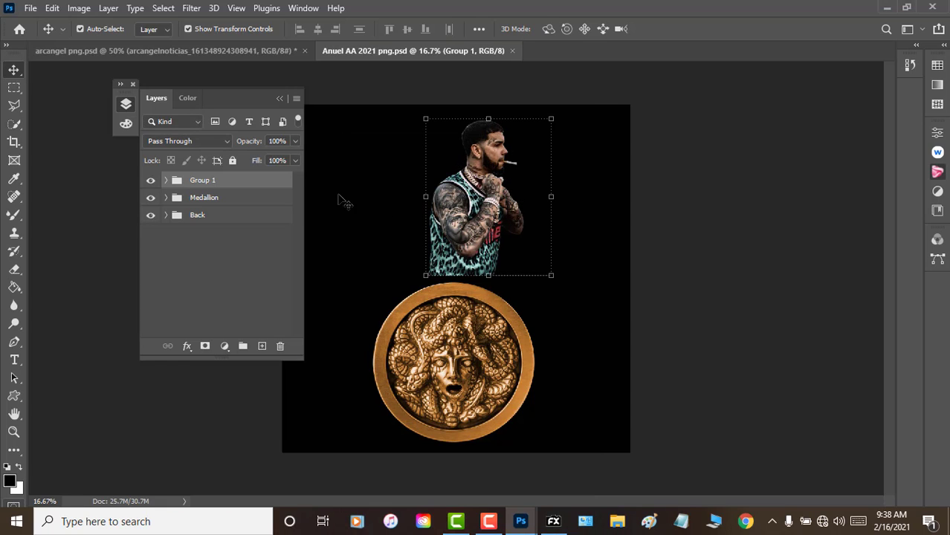
double_click(213, 183)
text(Anuel)
Copy the Arcangel group into the Anuel composite and close arcangel unsaved.
click(81, 53)
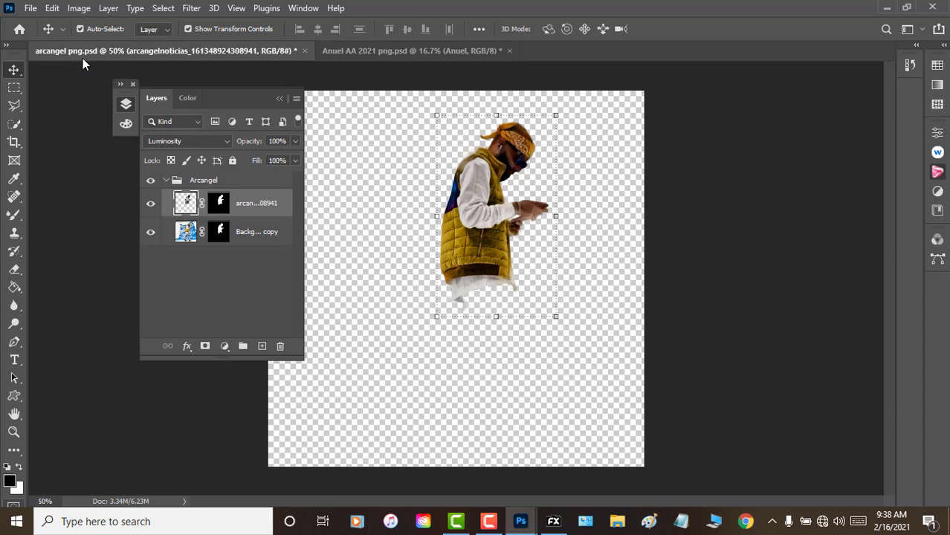
click(166, 181)
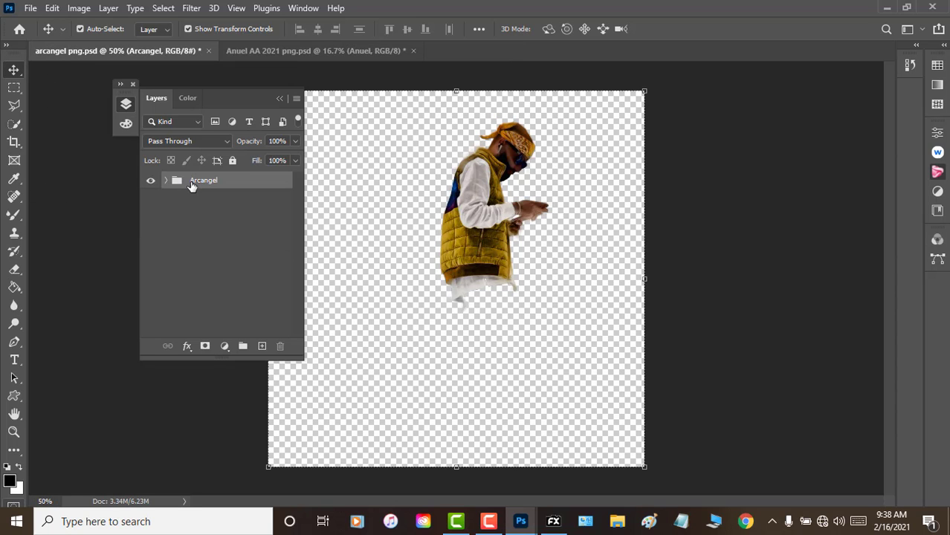
mouse_move(208, 183)
mouse_down()
mouse_move(377, 219)
mouse_move(358, 197)
mouse_up()
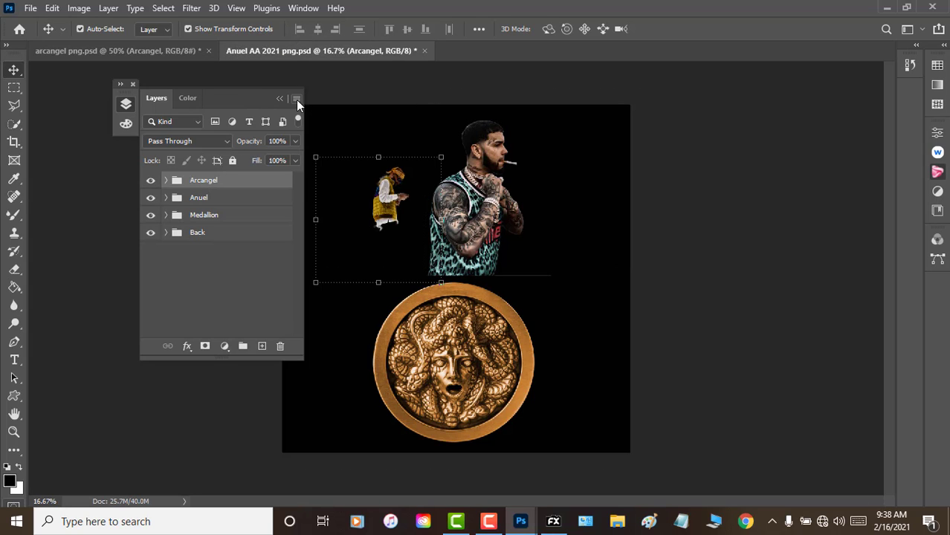
click(209, 50)
click(465, 202)
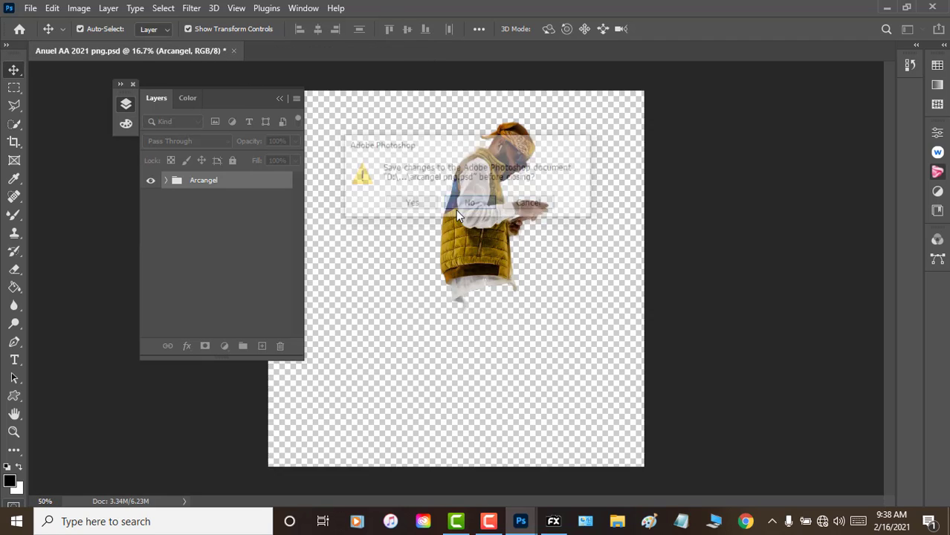
key(ctrl+t)
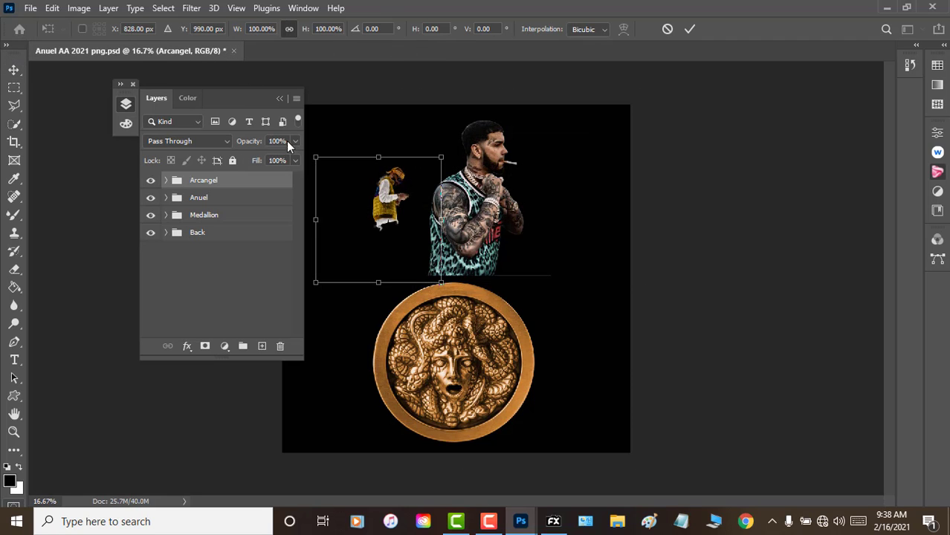
Flip the Arcangel group horizontally, tilt it slightly, resize it and move it down.
click(31, 9)
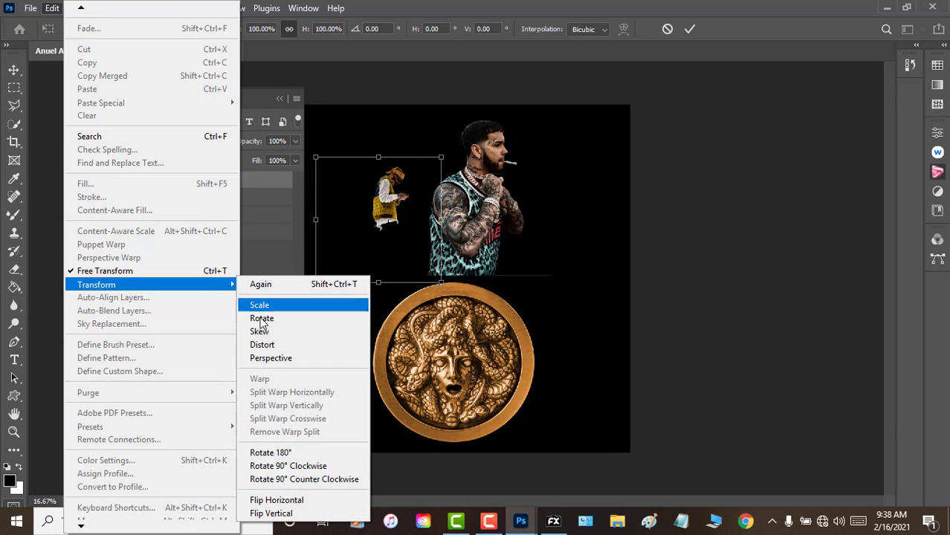
mouse_move(96, 285)
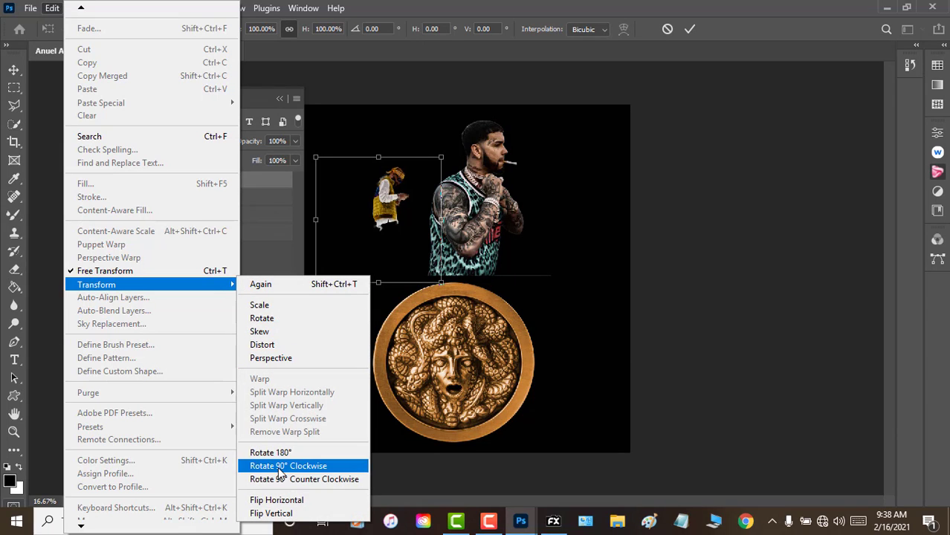
click(277, 501)
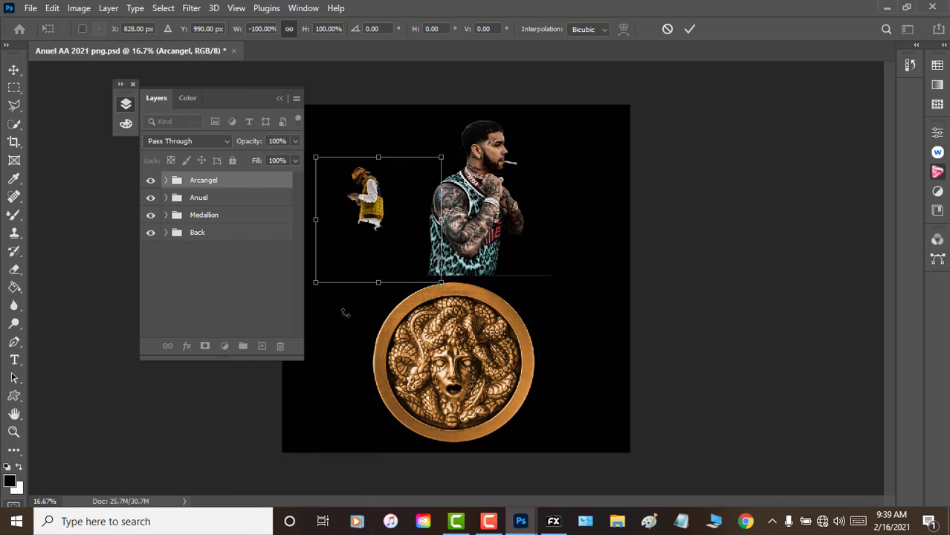
drag(344, 312, 335, 298)
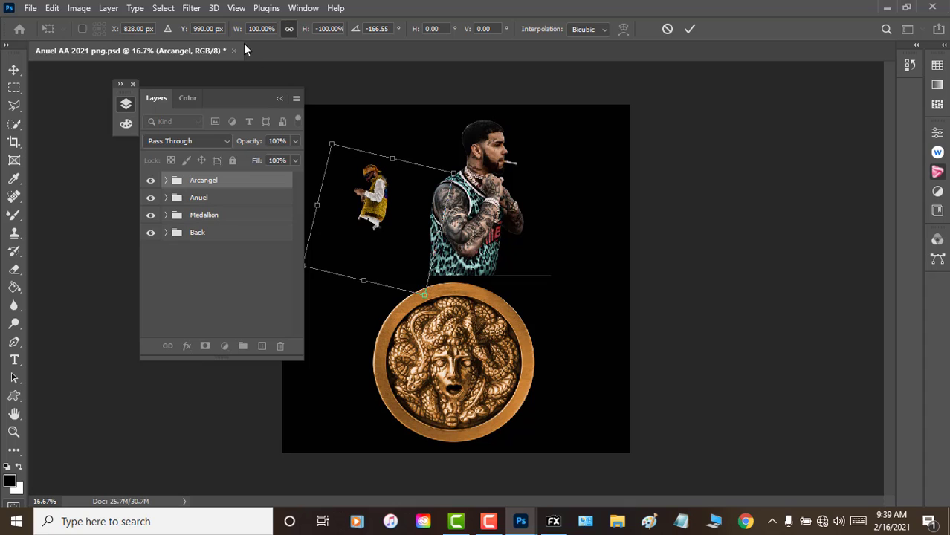
mouse_move(304, 30)
mouse_down()
mouse_move(315, 38)
mouse_move(211, 23)
mouse_move(222, 24)
mouse_up()
drag(383, 179, 394, 220)
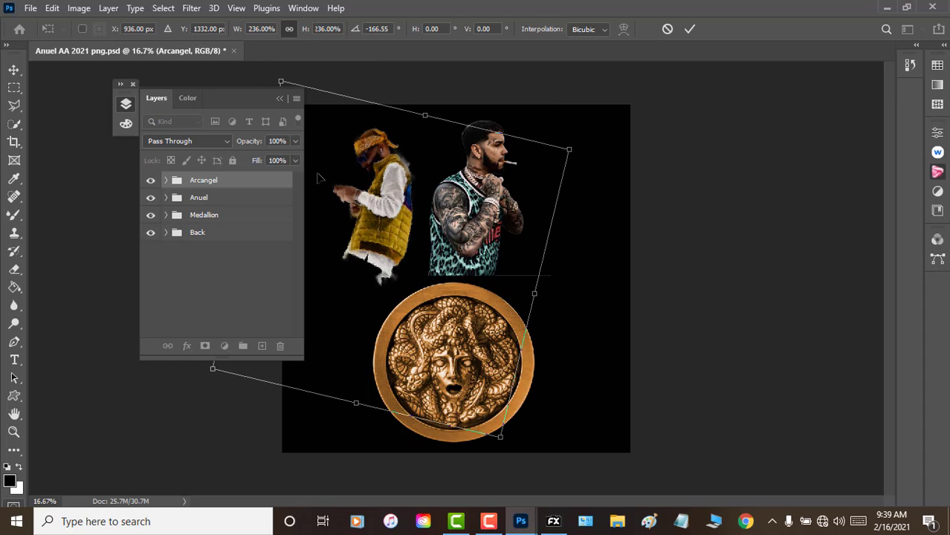
key(Return)
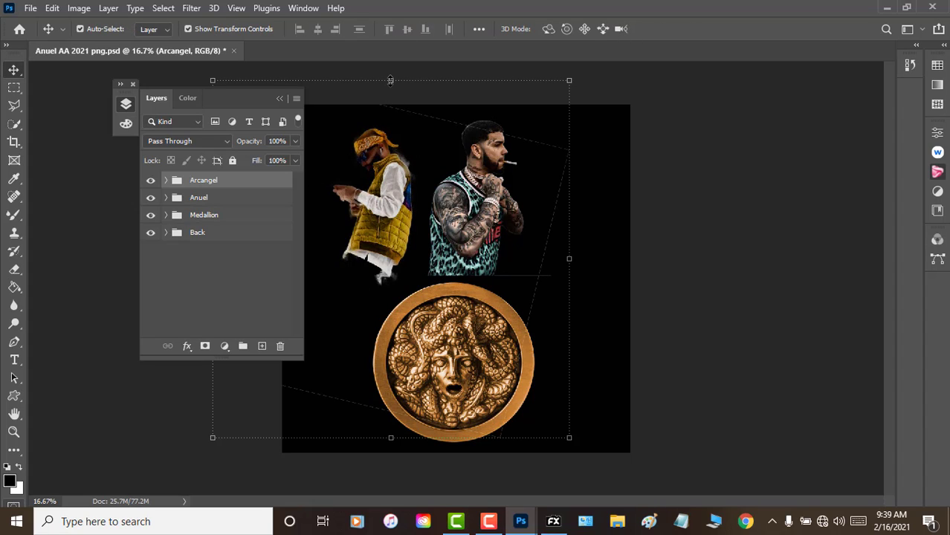
Rescale the Arcangel group to 118% and place it beside the Anuel figure.
key(ctrl+t)
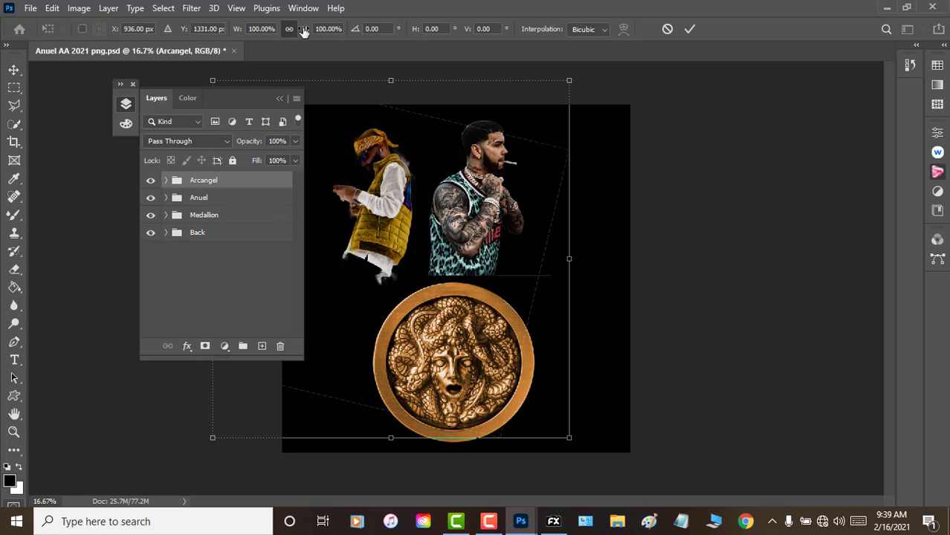
drag(304, 35, 331, 35)
drag(412, 160, 424, 162)
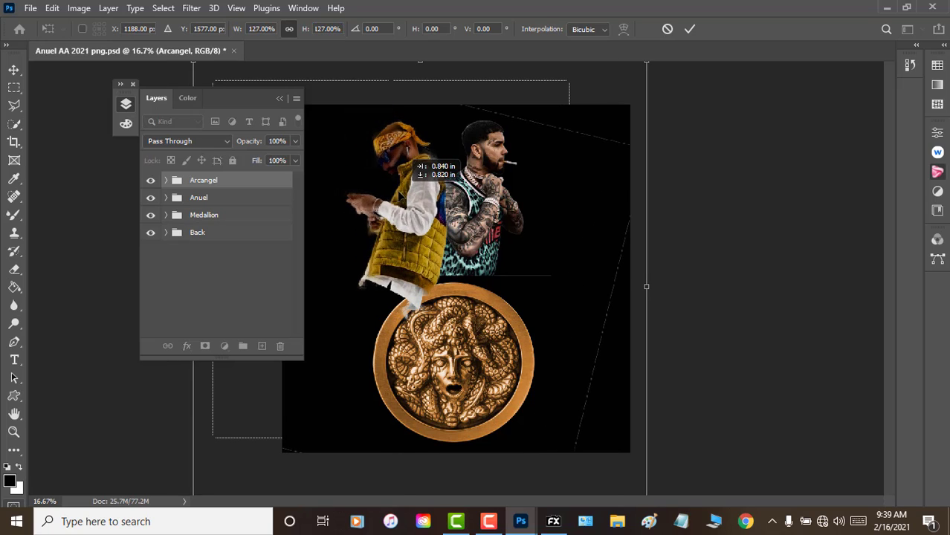
drag(306, 35, 299, 39)
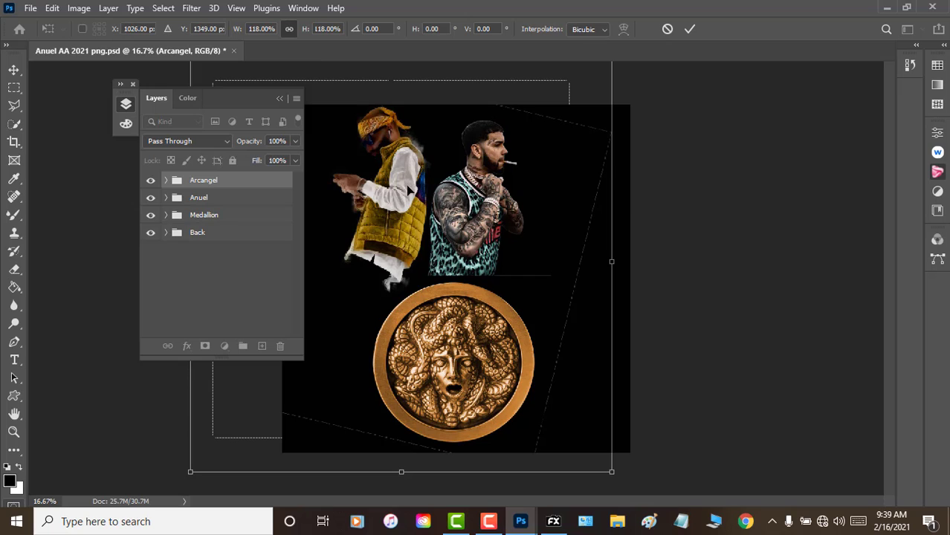
drag(407, 191, 418, 193)
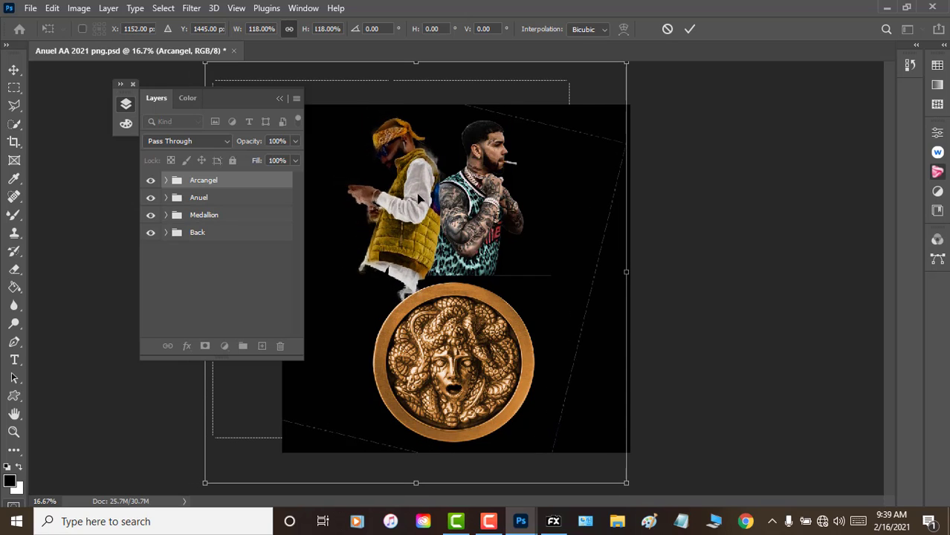
key(Return)
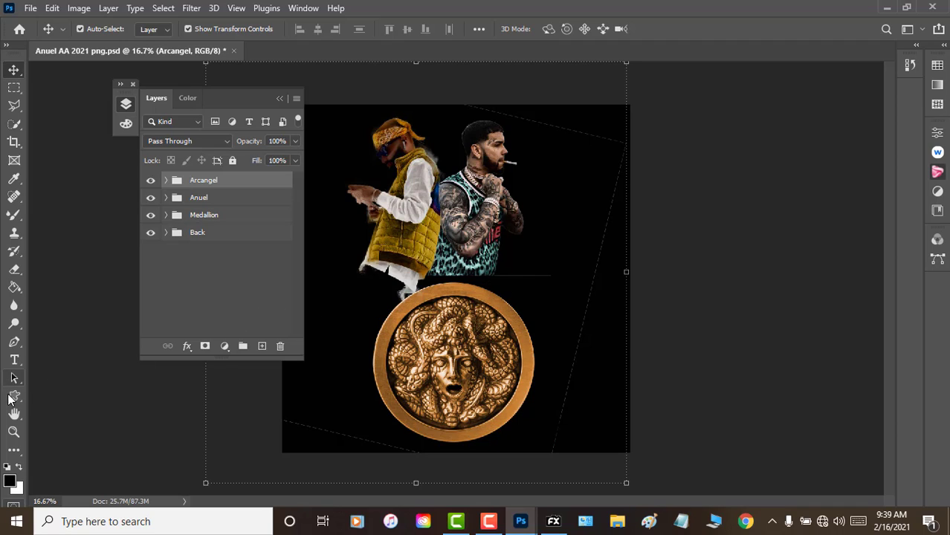
Zoom in on the two figures.
click(15, 434)
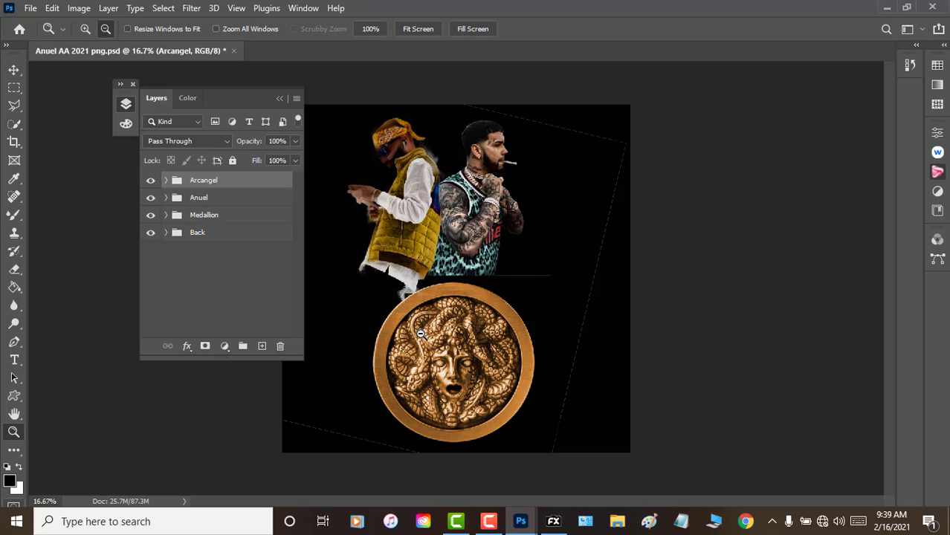
alt+click(513, 253)
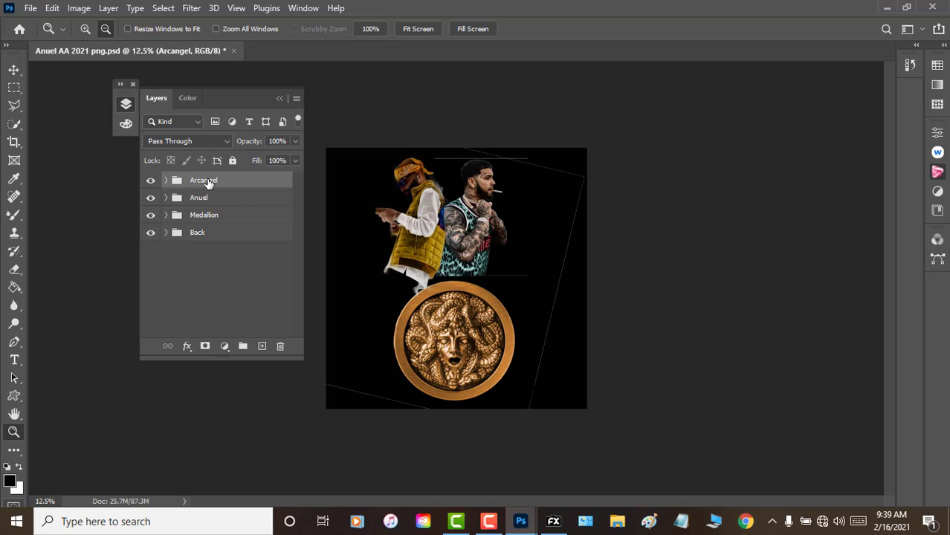
click(85, 29)
click(433, 235)
click(433, 235)
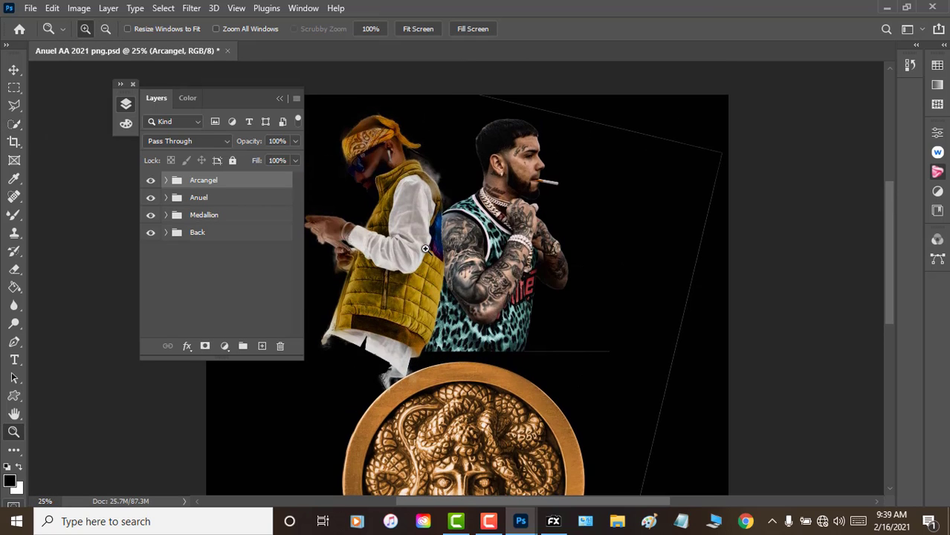
click(429, 253)
click(428, 263)
scroll(427, 263, up, 3)
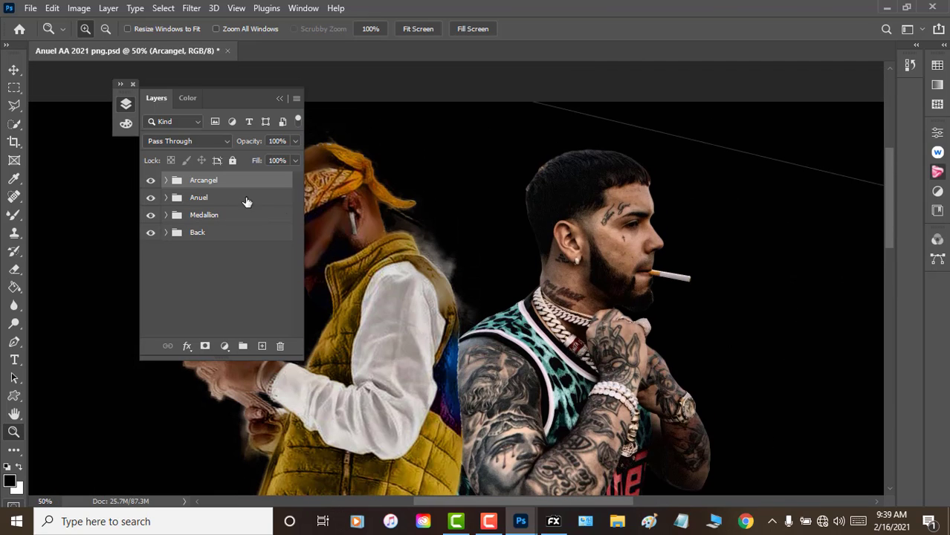
Draw a polygonal selection along the yellow-vest man's back near the bandana.
click(280, 98)
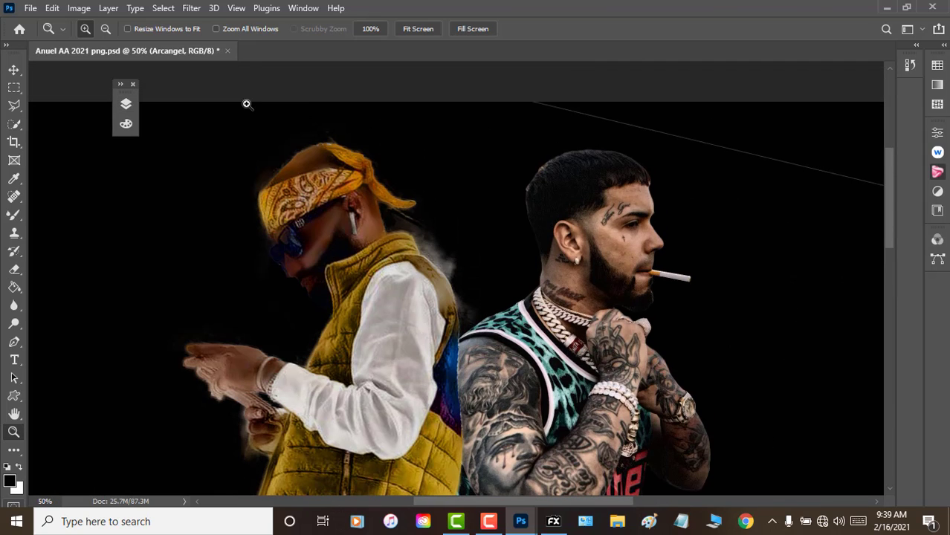
click(13, 105)
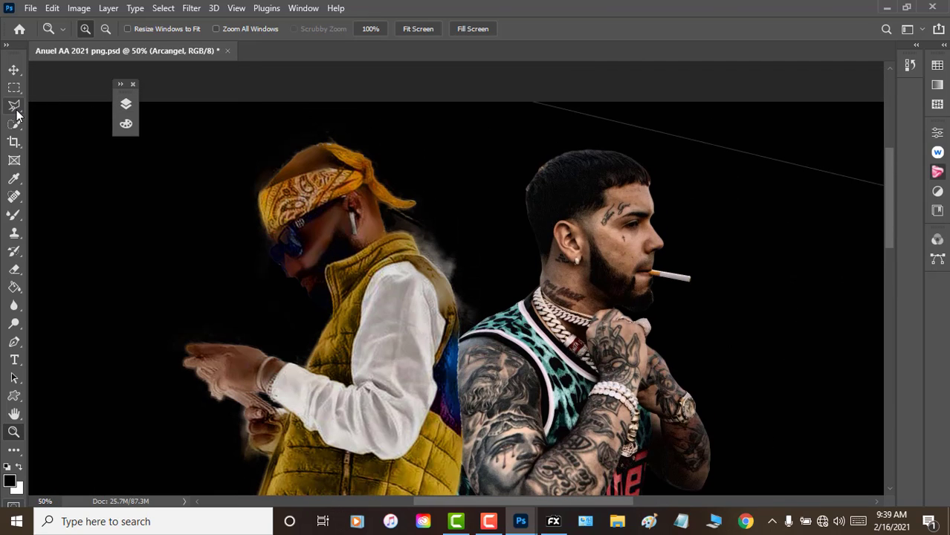
click(435, 215)
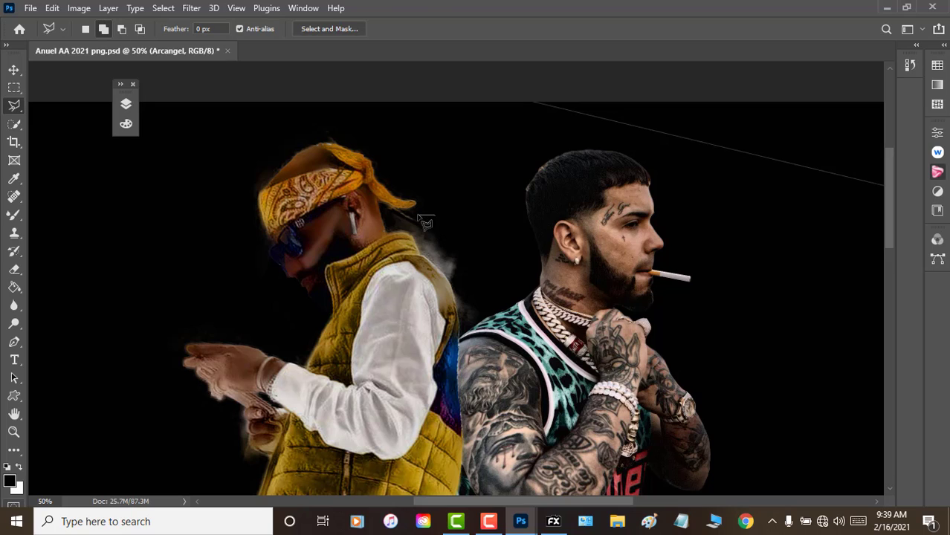
click(380, 203)
Expand the Arcangel group and set up the regular Brush at size 1000 for mask painting.
click(126, 109)
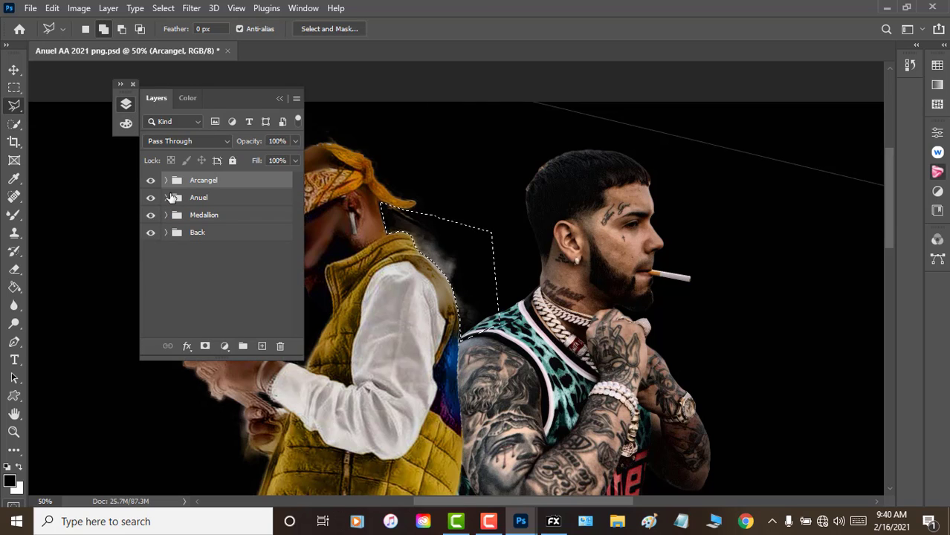
click(165, 182)
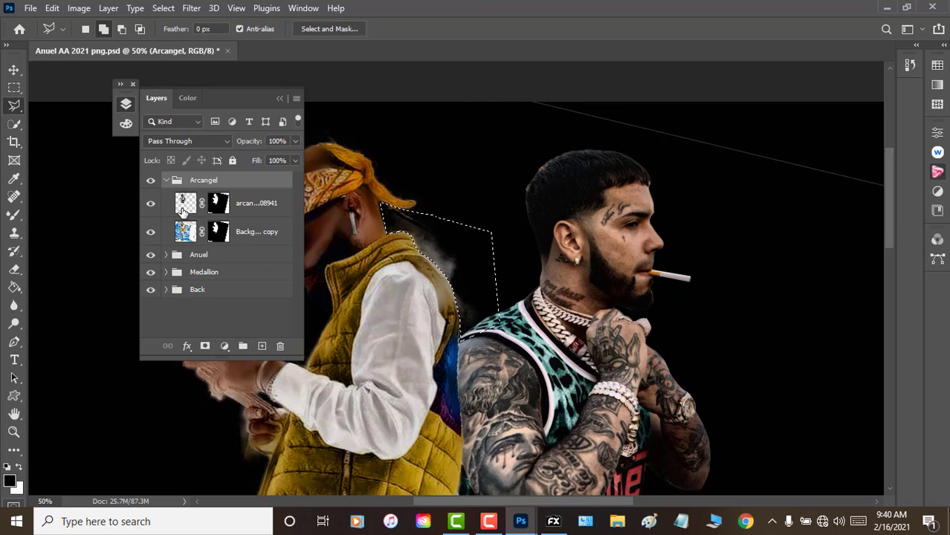
click(218, 204)
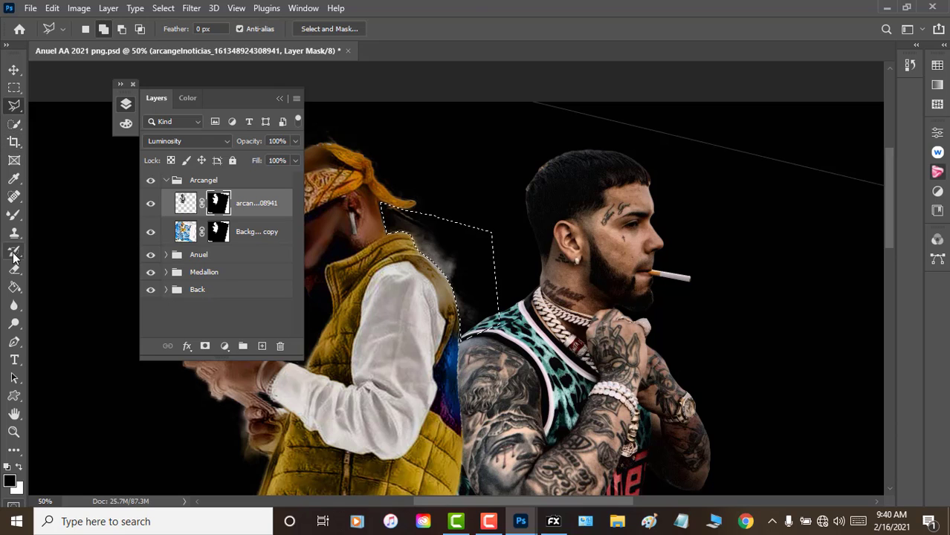
click(13, 215)
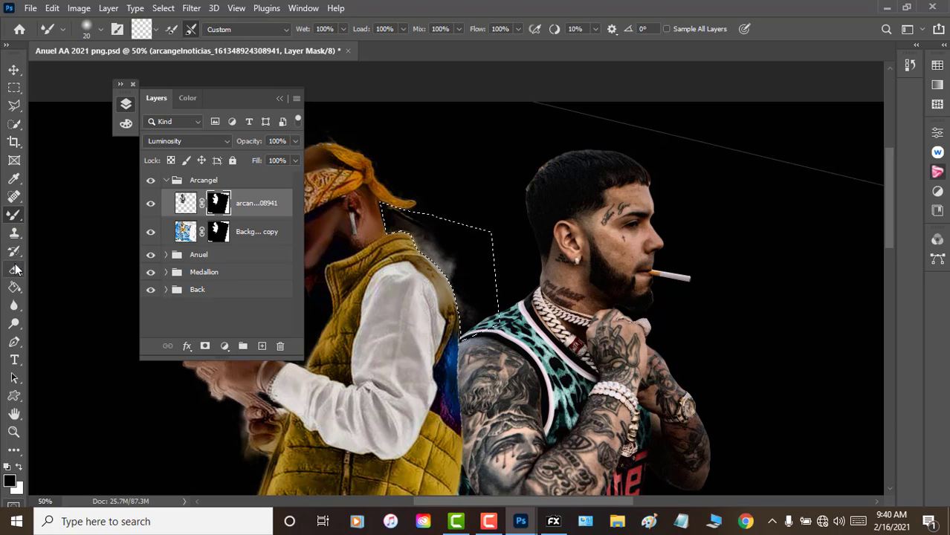
click(13, 252)
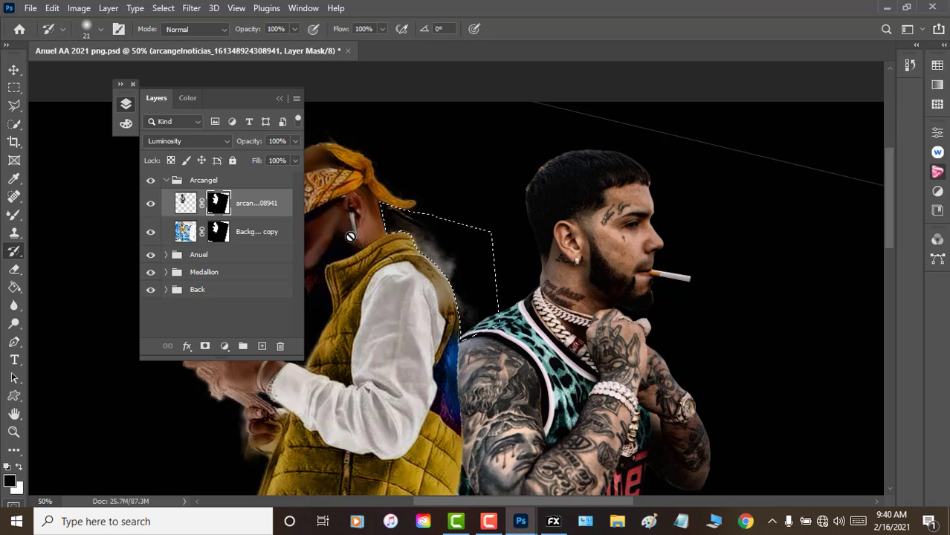
click(223, 233)
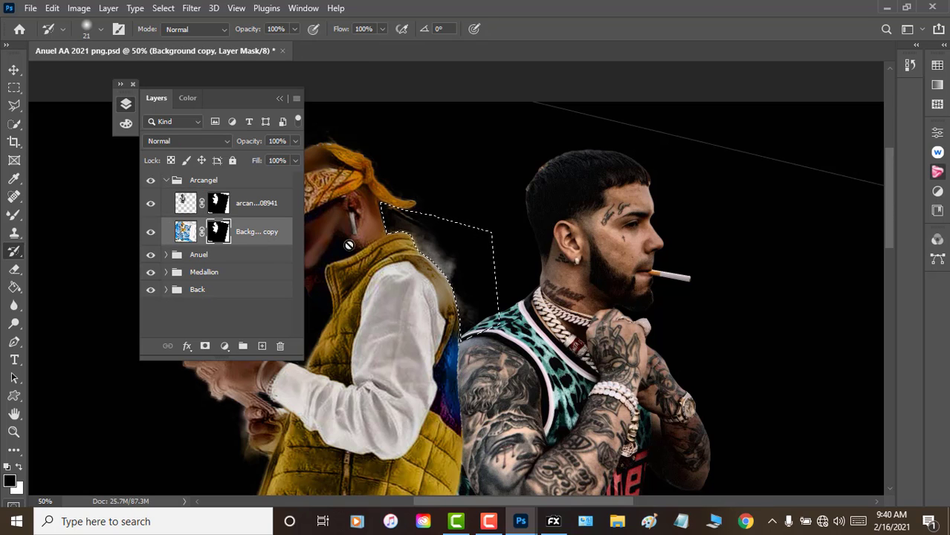
right_click(14, 253)
click(15, 217)
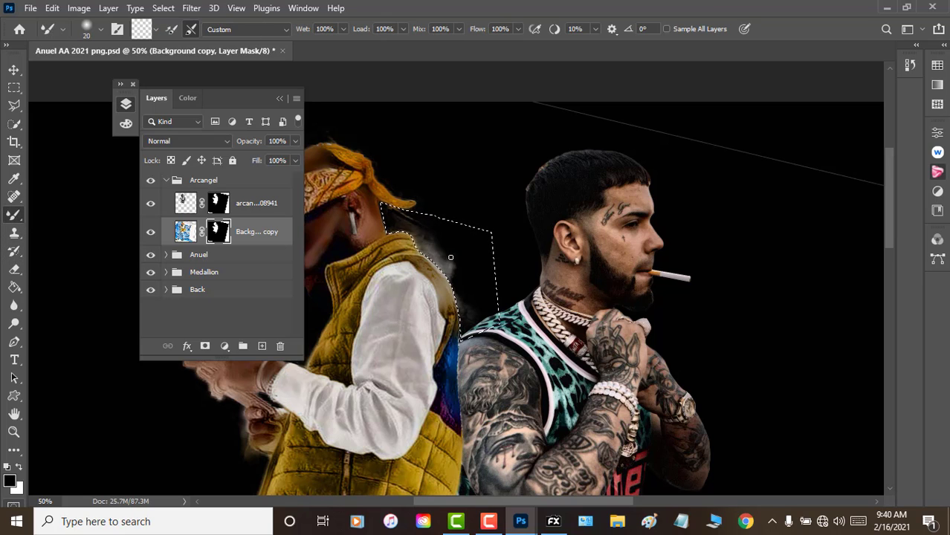
key(bracketright)
key(bracketright)
key(bracketright)
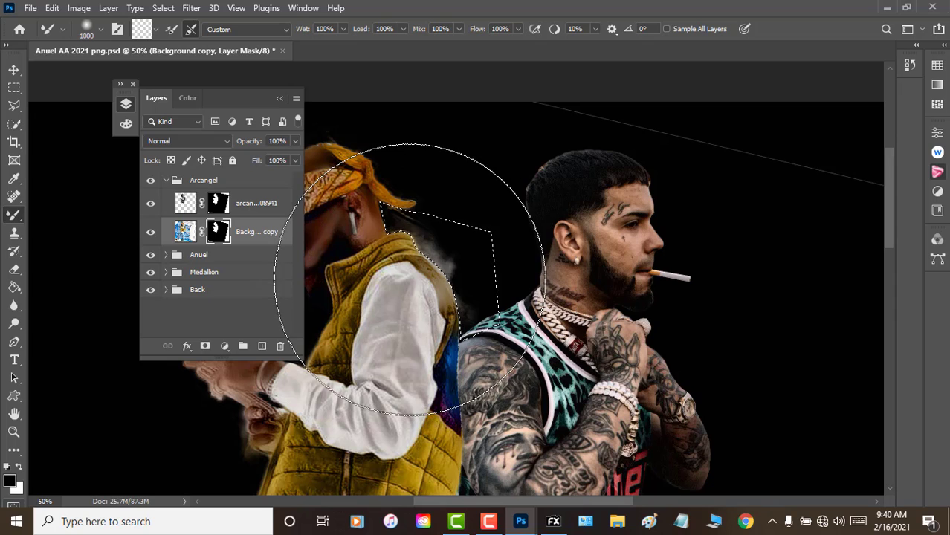
right_click(9, 215)
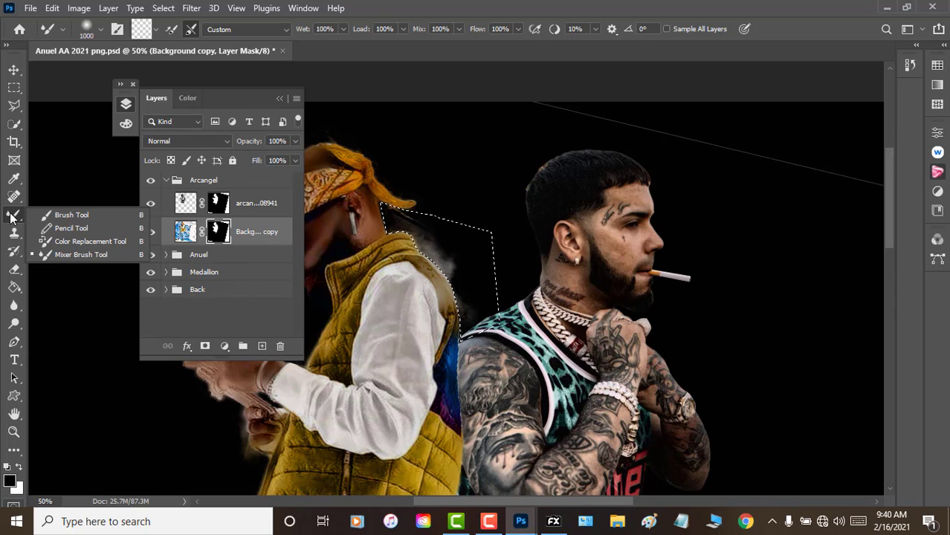
click(76, 216)
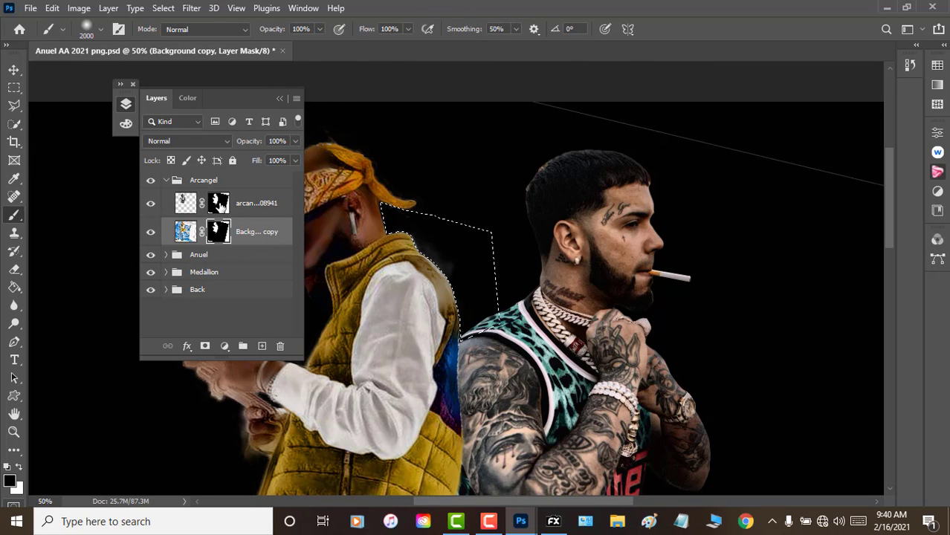
Paint out the haze along the man's back on the arcangel mask, then deselect.
click(217, 207)
click(405, 257)
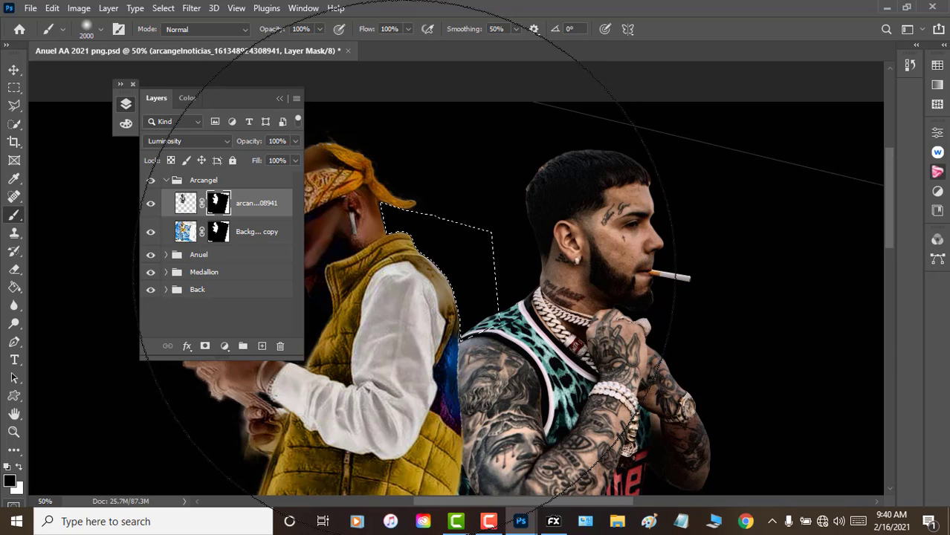
key(ctrl+d)
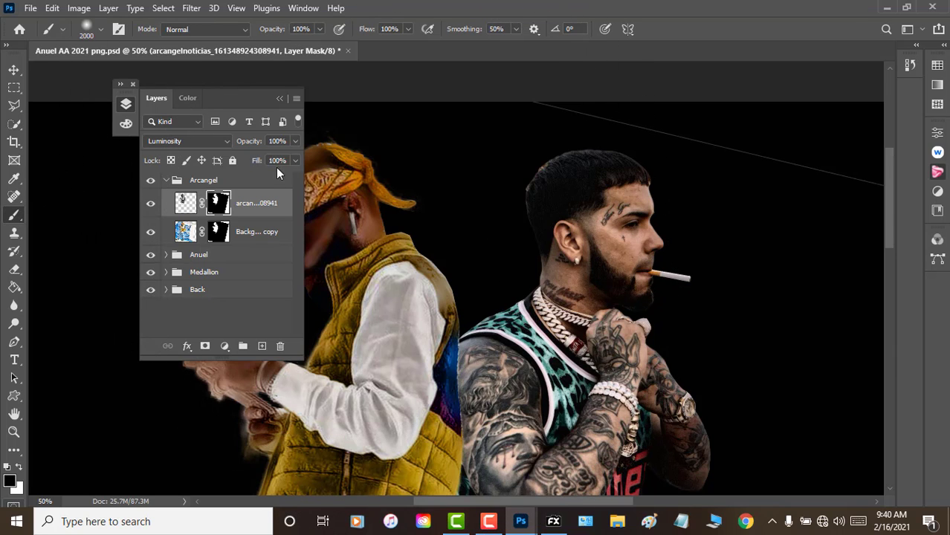
click(279, 99)
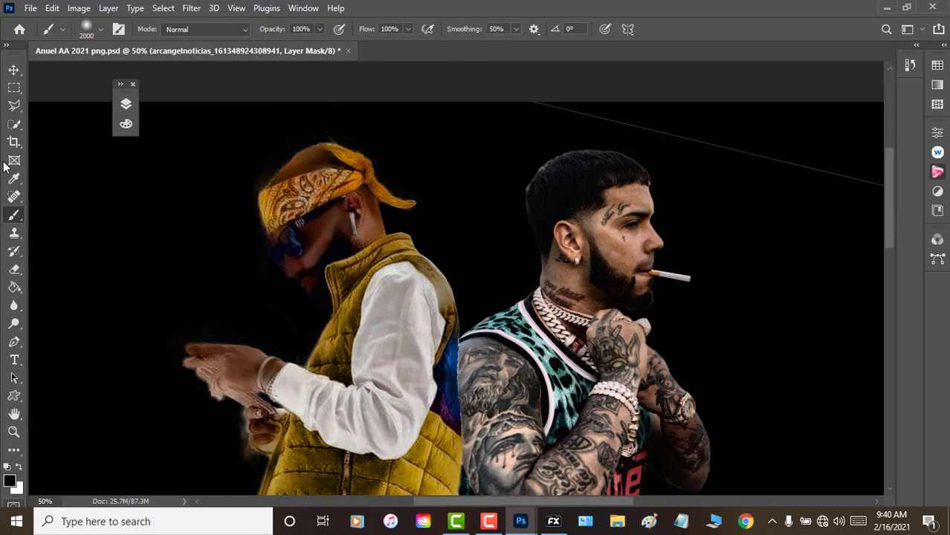
Outline the area around the yellow-vest man's outstretched hand with a new polygonal selection.
click(14, 106)
click(169, 370)
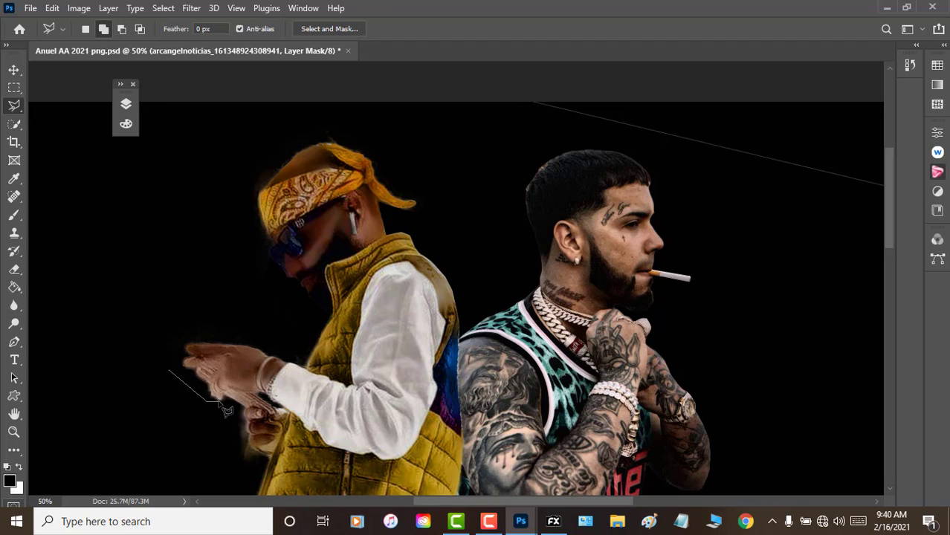
click(206, 400)
double_click(243, 407)
click(86, 31)
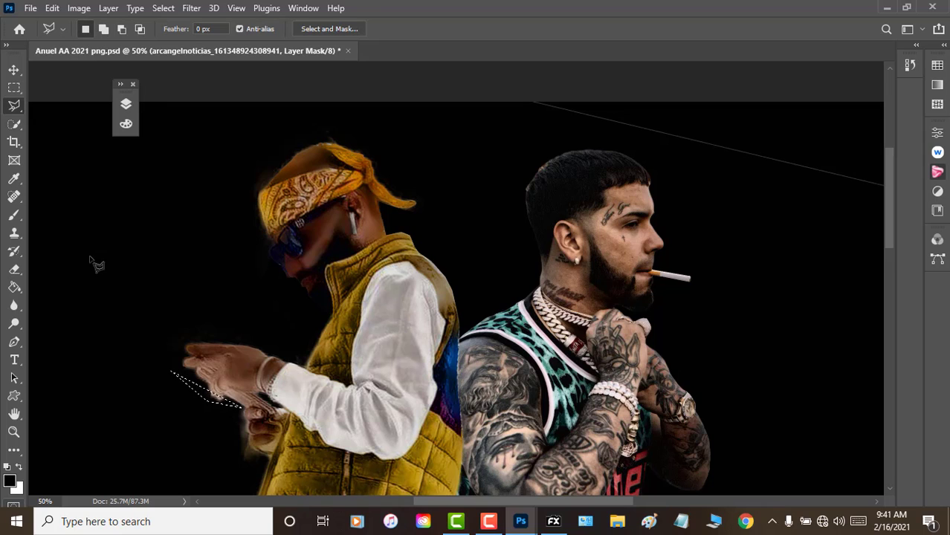
click(85, 335)
click(199, 484)
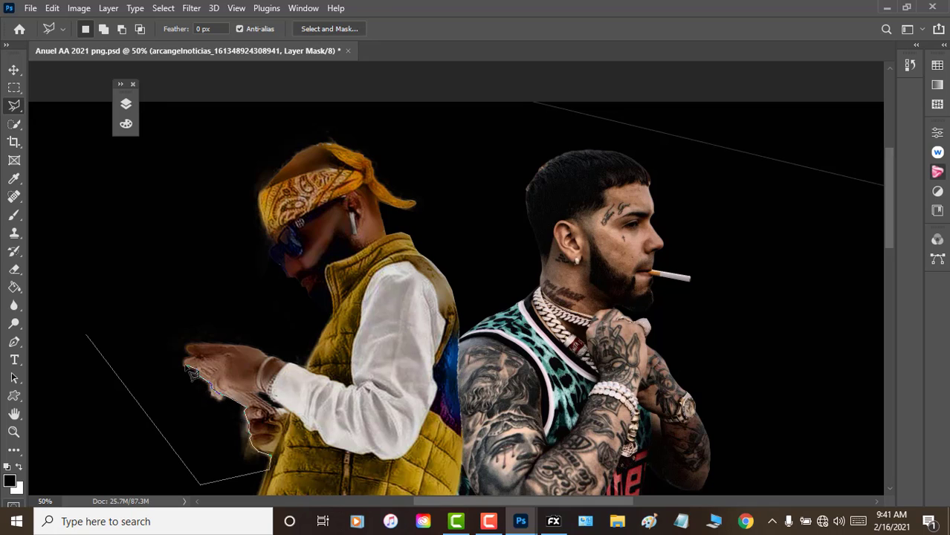
click(104, 323)
click(87, 332)
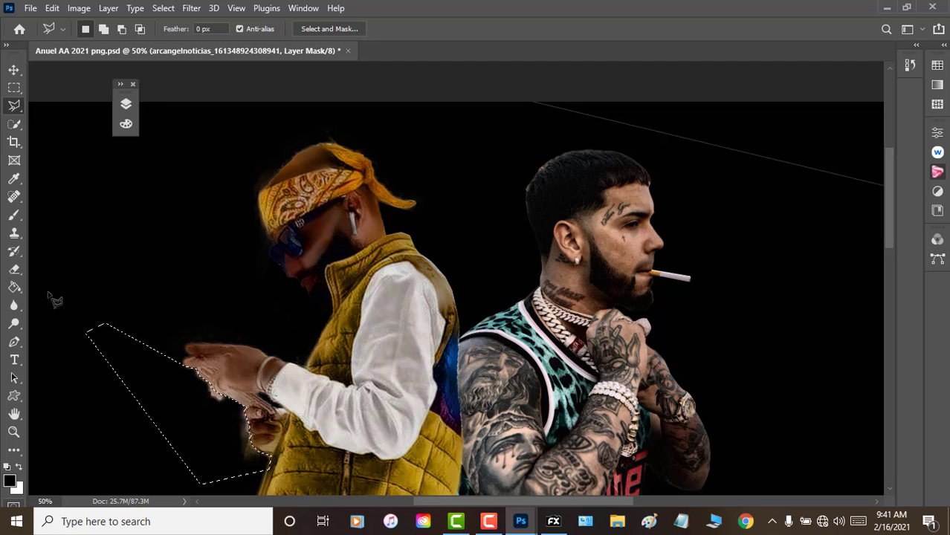
Brush the hand area away on the Background copy mask, deselect, and collapse Arcangel.
click(14, 215)
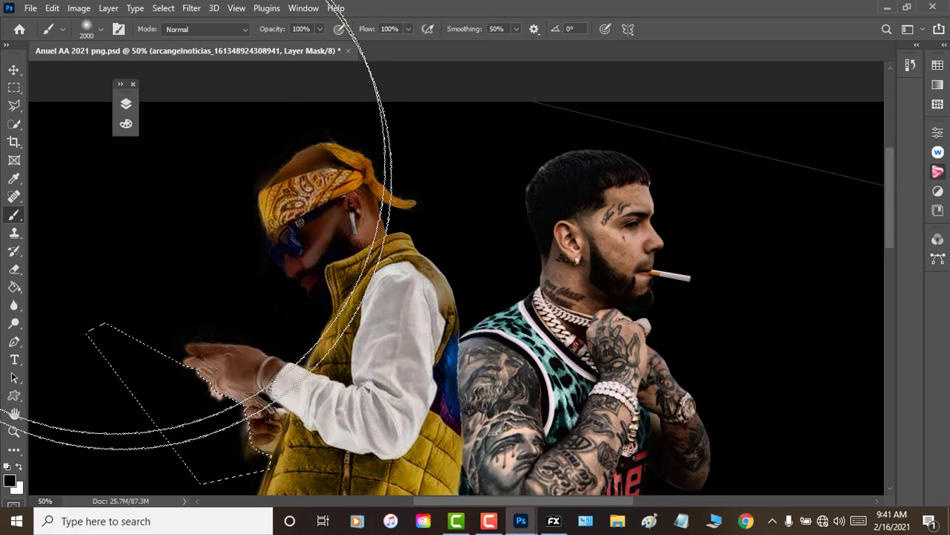
click(126, 105)
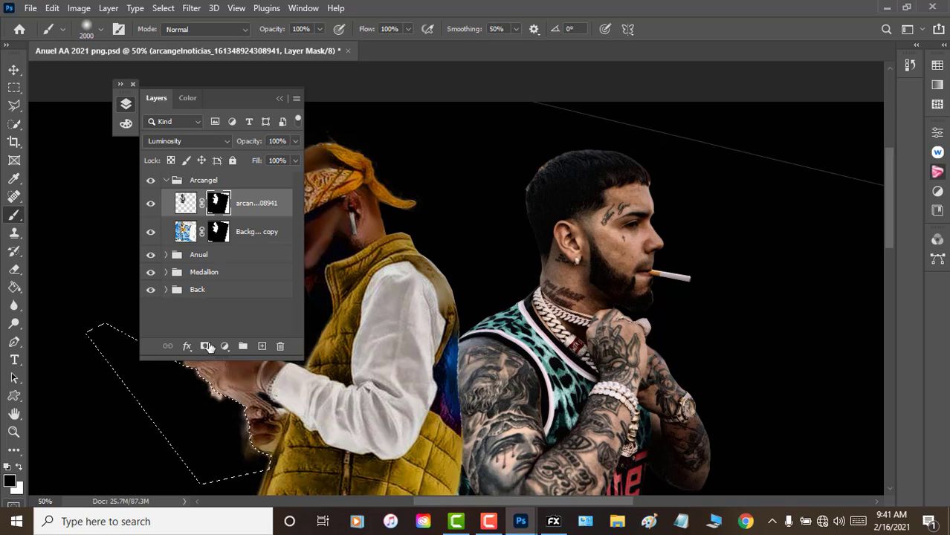
click(221, 240)
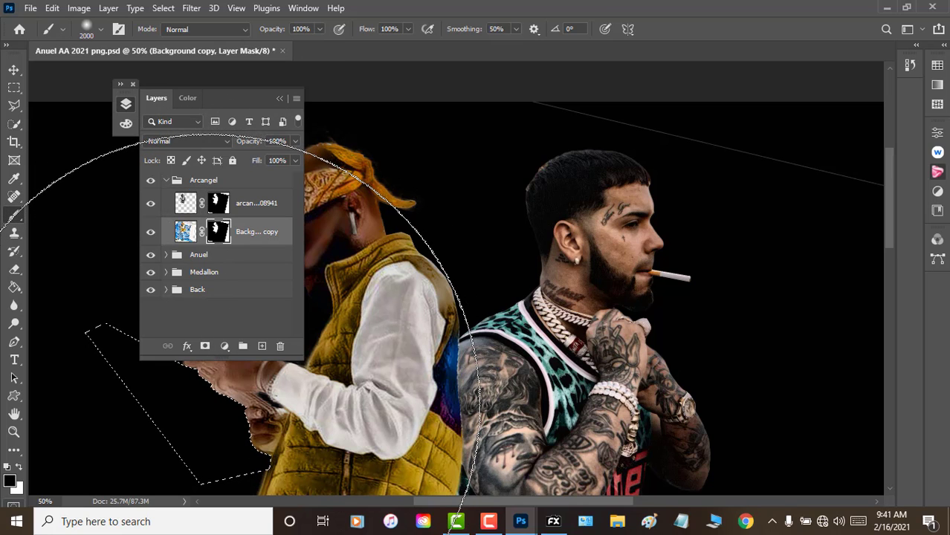
key(ctrl+d)
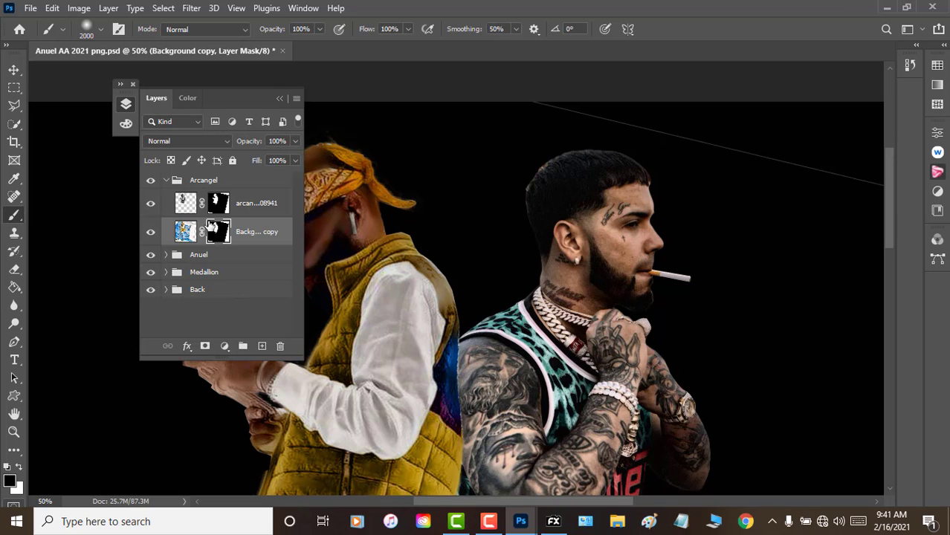
click(166, 181)
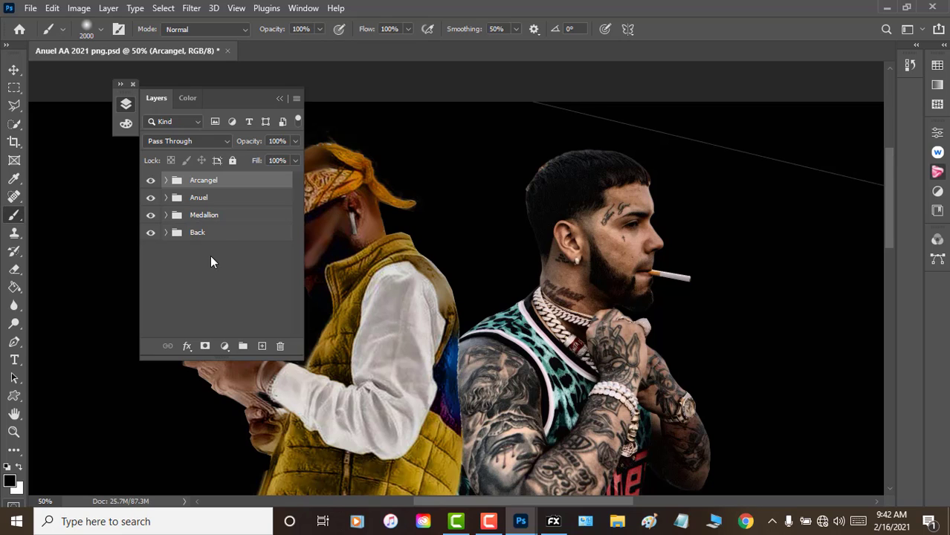
Group Arcangel and Anuel into a new group named 'photos'.
shift+click(237, 201)
drag(237, 201, 243, 348)
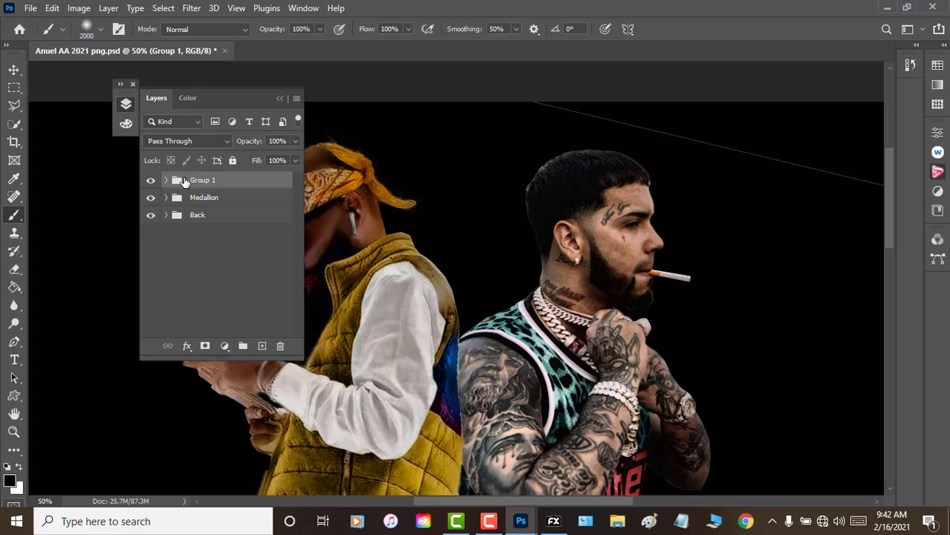
double_click(200, 181)
text(pho)
text(tos)
key(Return)
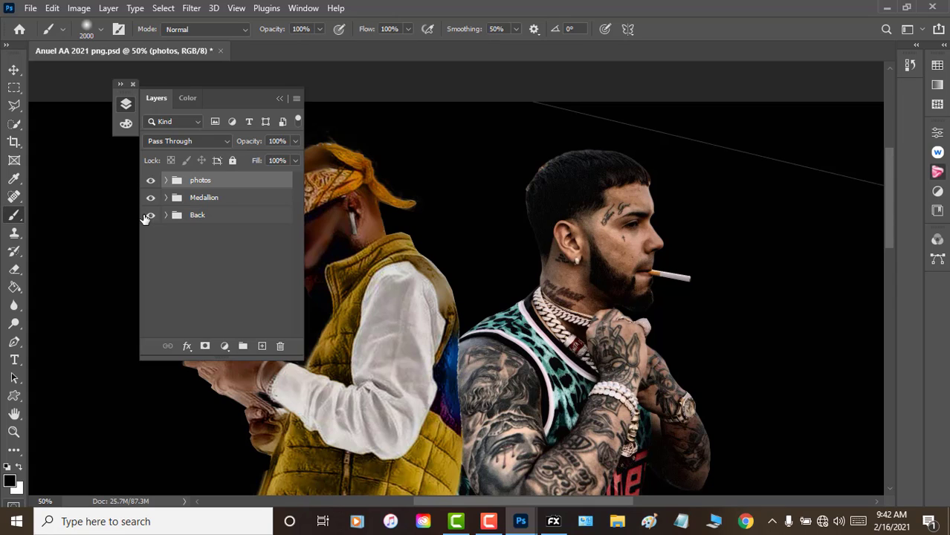
Group photos, Medallion and Back together into a group named 'psd'.
click(197, 215)
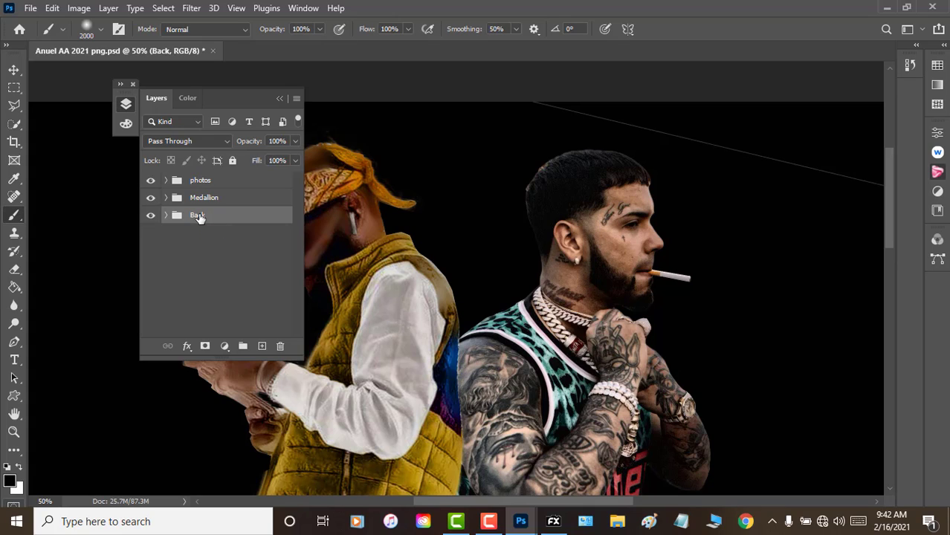
shift+click(275, 184)
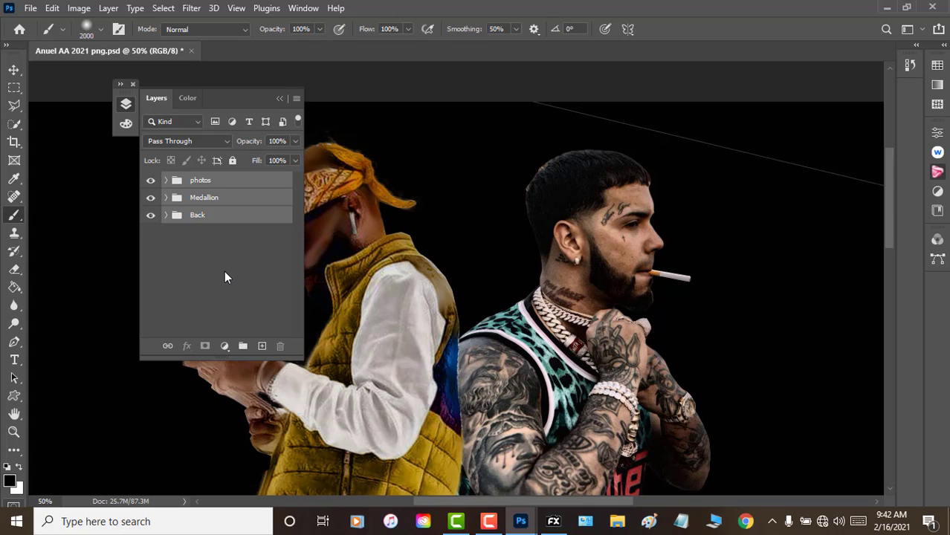
key(ctrl+g)
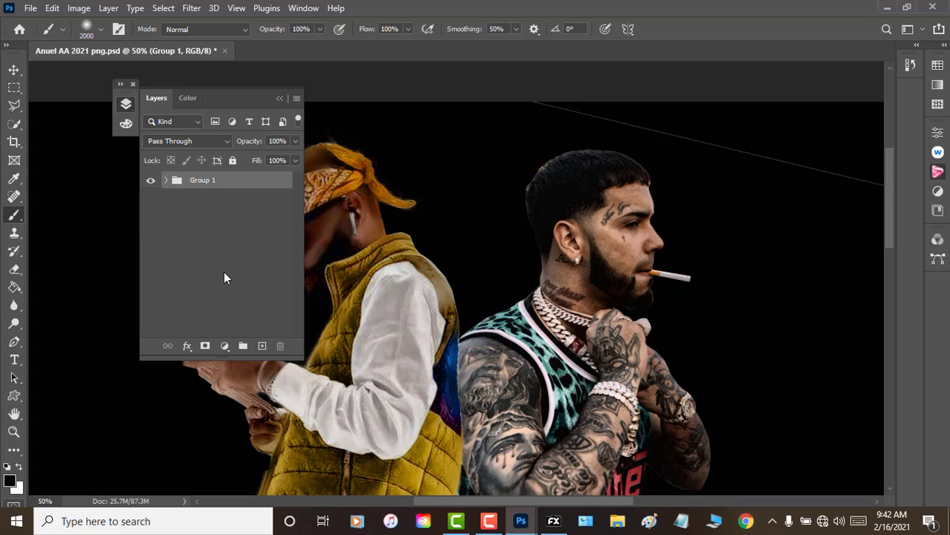
double_click(203, 180)
text(o)
key(Return)
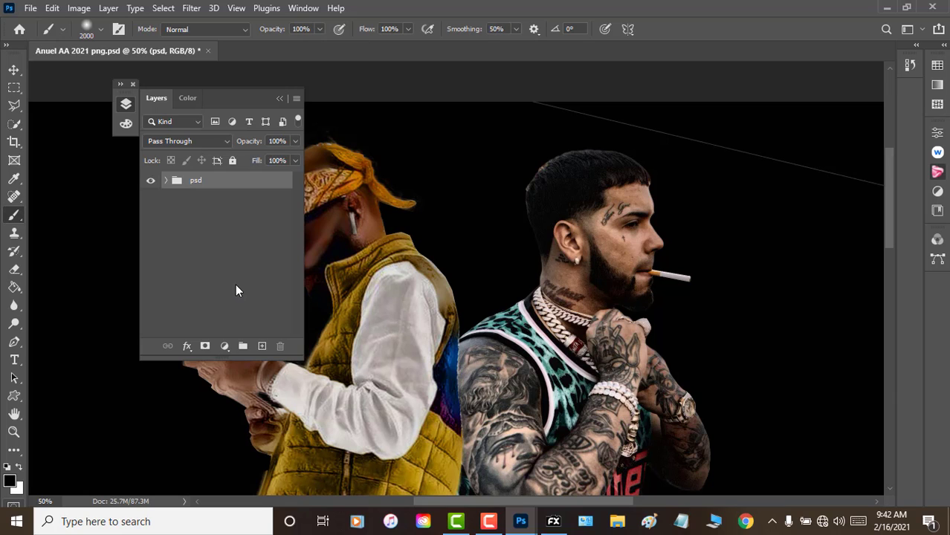
click(30, 8)
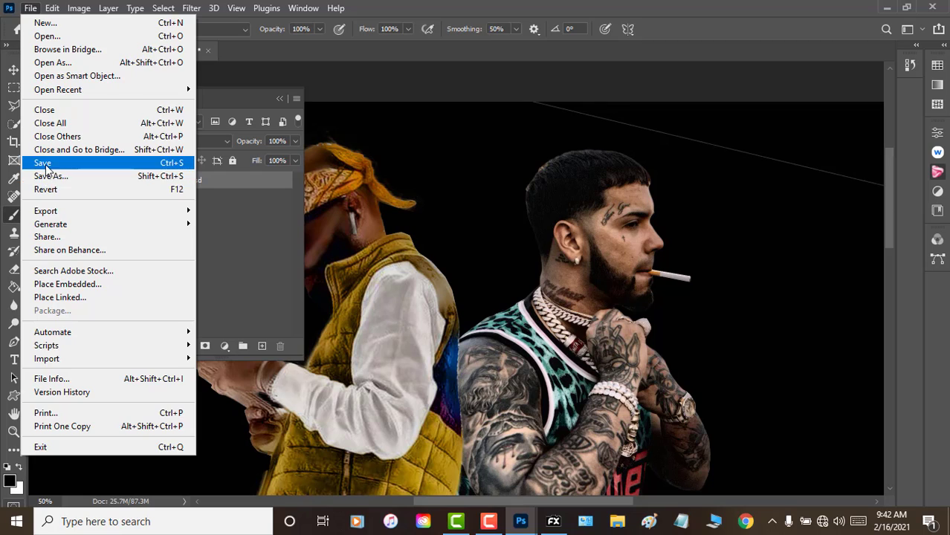
Save the composite and zoom in to inspect the hand.
click(49, 163)
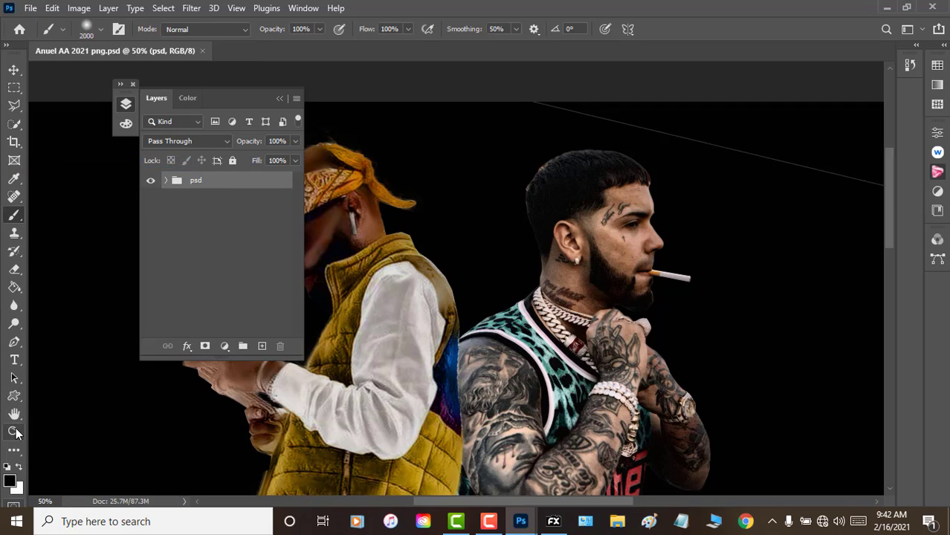
click(13, 431)
click(90, 415)
click(90, 414)
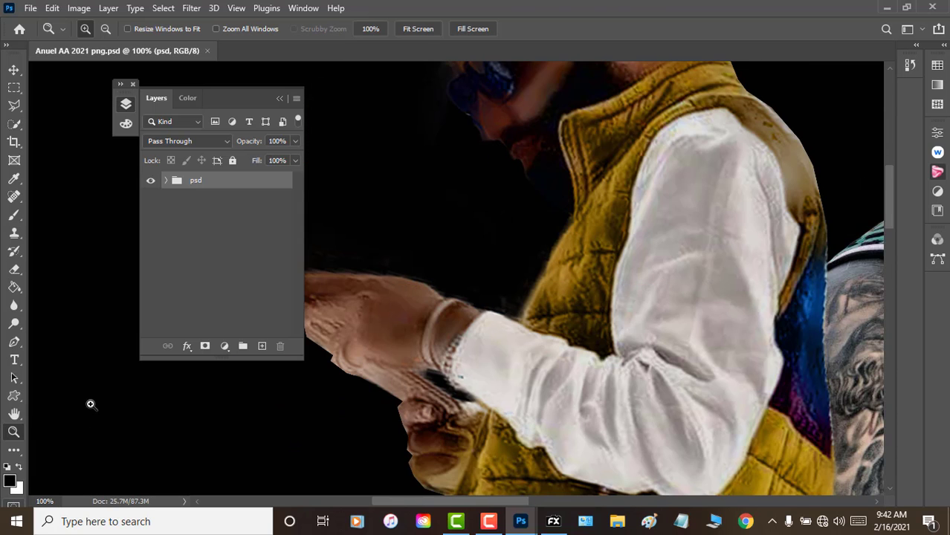
Zoom out to the full composite, then minimize Photoshop to the desktop.
click(107, 29)
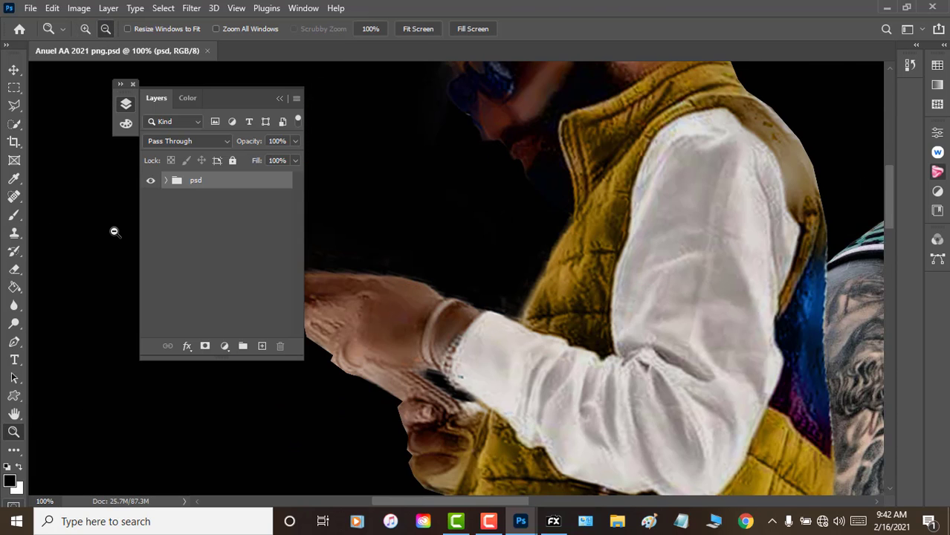
click(112, 231)
click(113, 231)
click(113, 231)
click(112, 231)
click(112, 232)
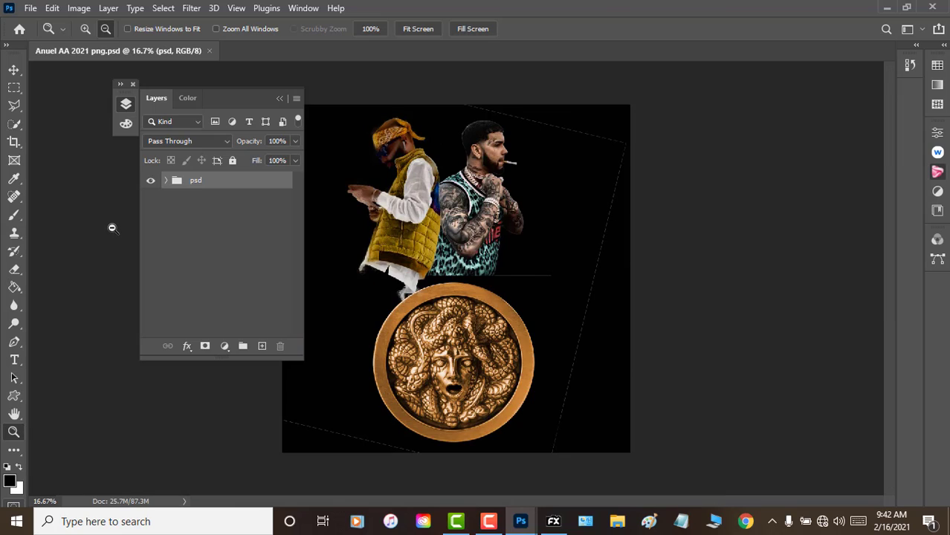
click(279, 99)
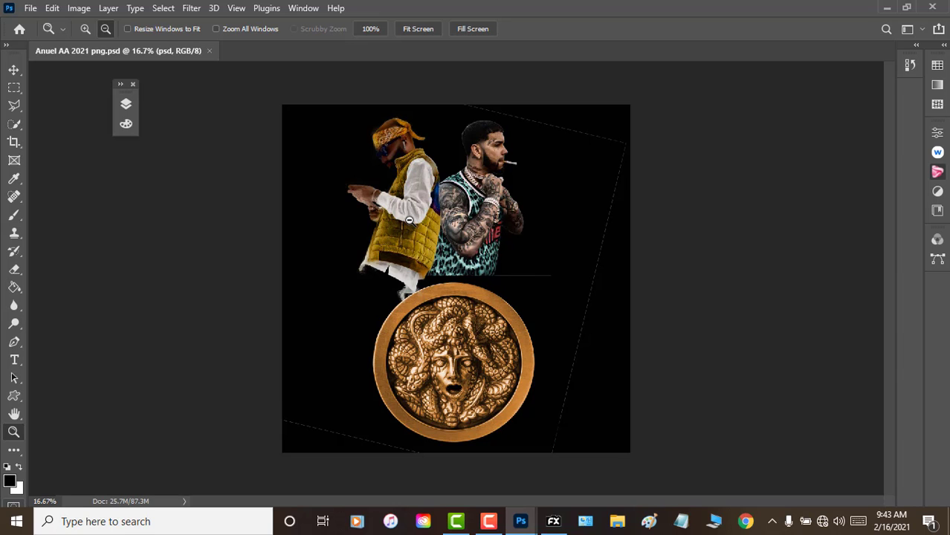
click(885, 11)
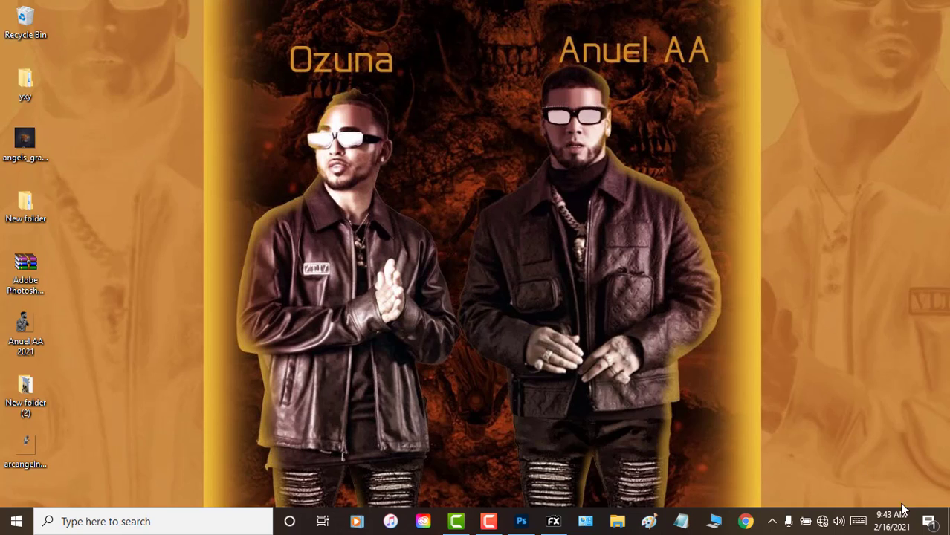
click(488, 522)
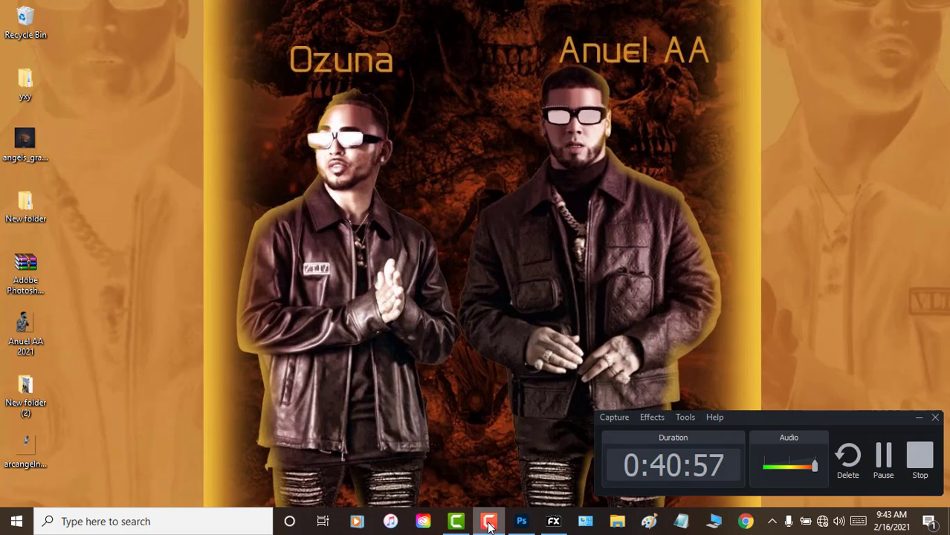